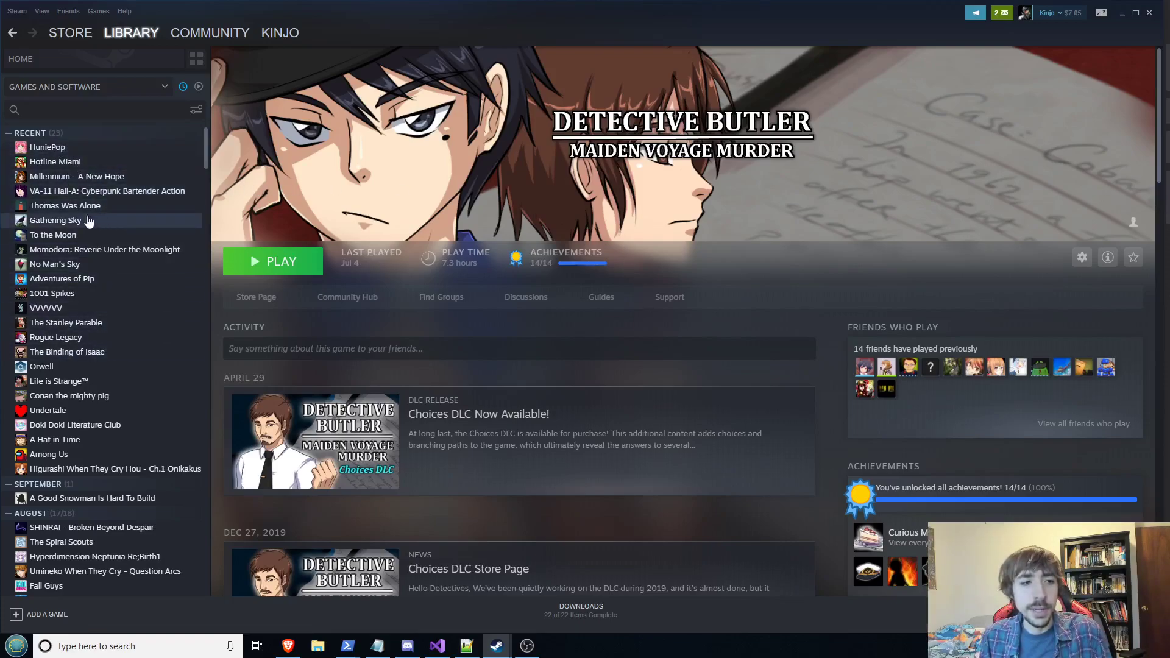
# - Open HuniePop's local game files folder through its properties in the Steam library
pyautogui.rightClick(56, 148)
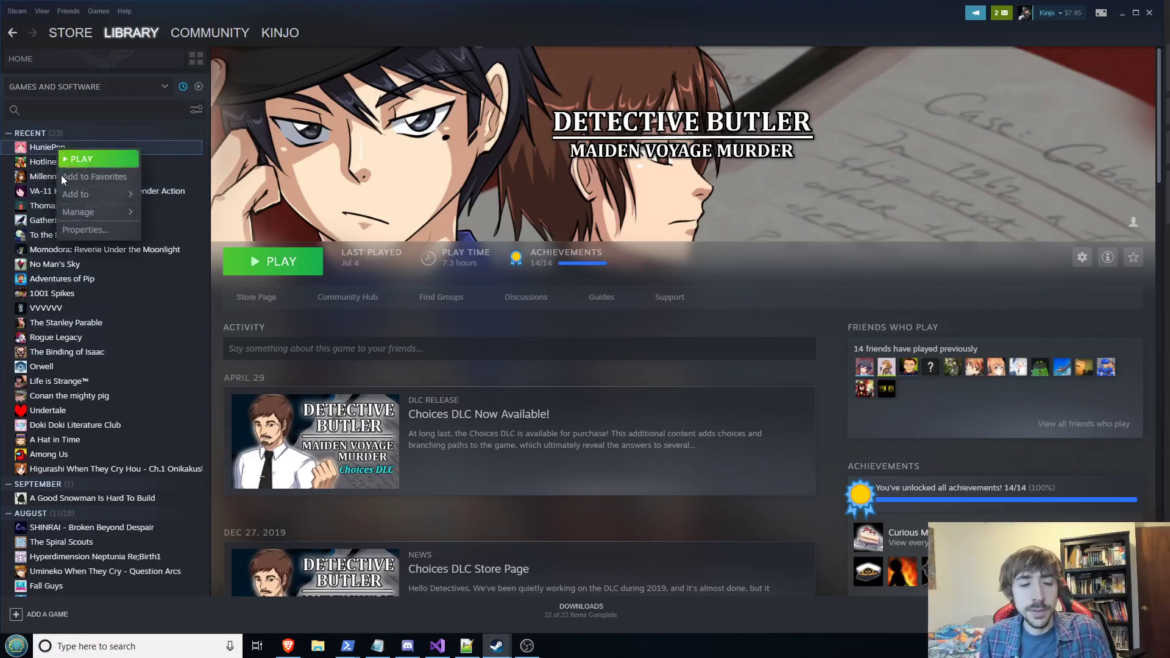
pyautogui.click(83, 230)
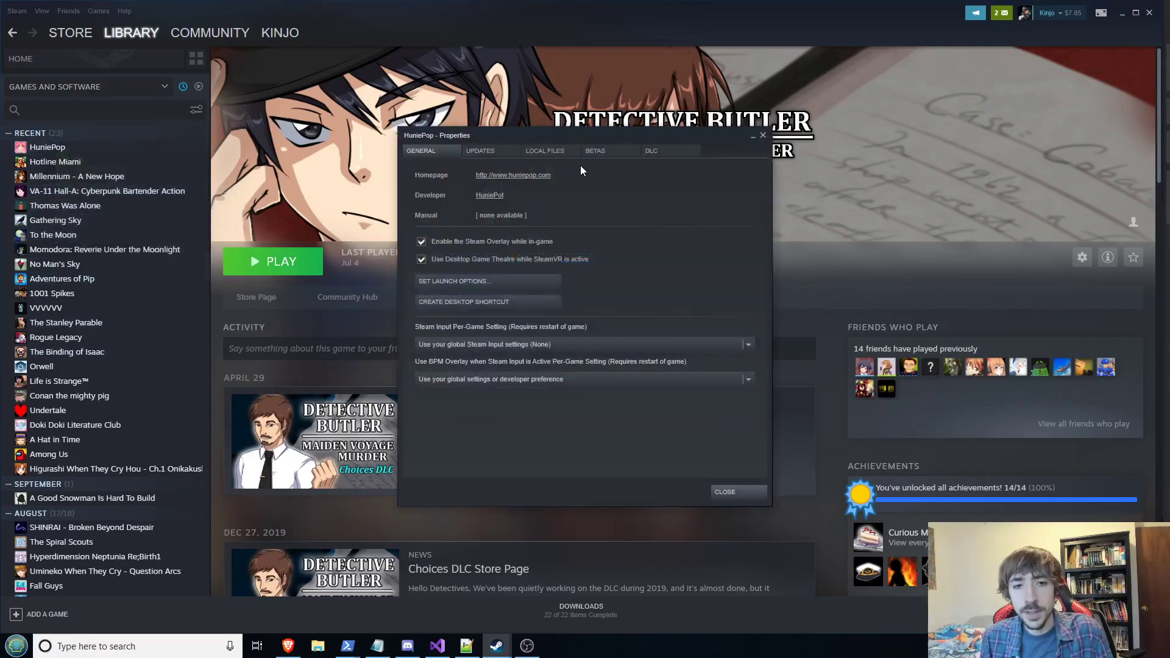
pyautogui.click(536, 150)
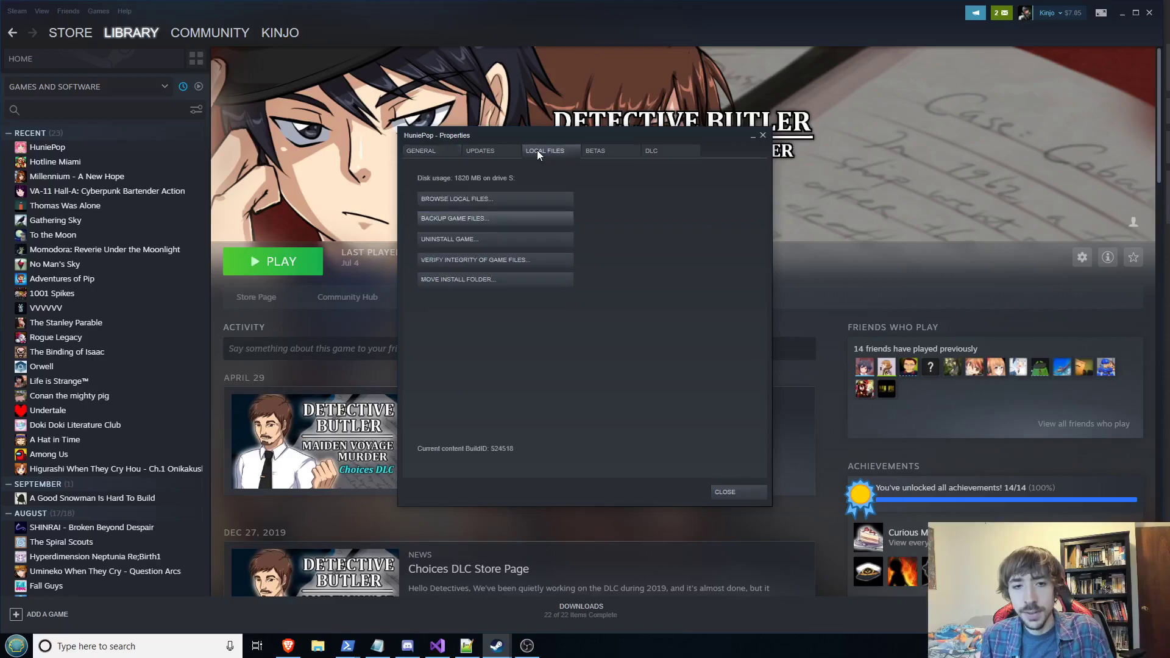
pyautogui.click(503, 199)
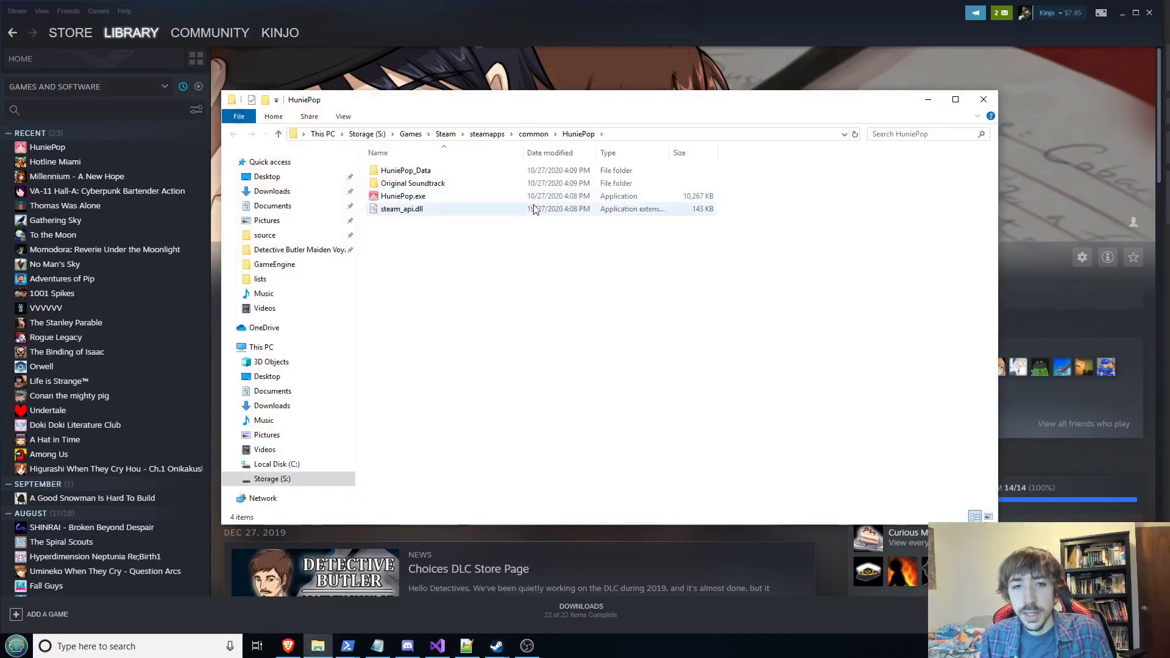
# - Go up to the common folder and look through the list of installed game folders
pyautogui.click(534, 136)
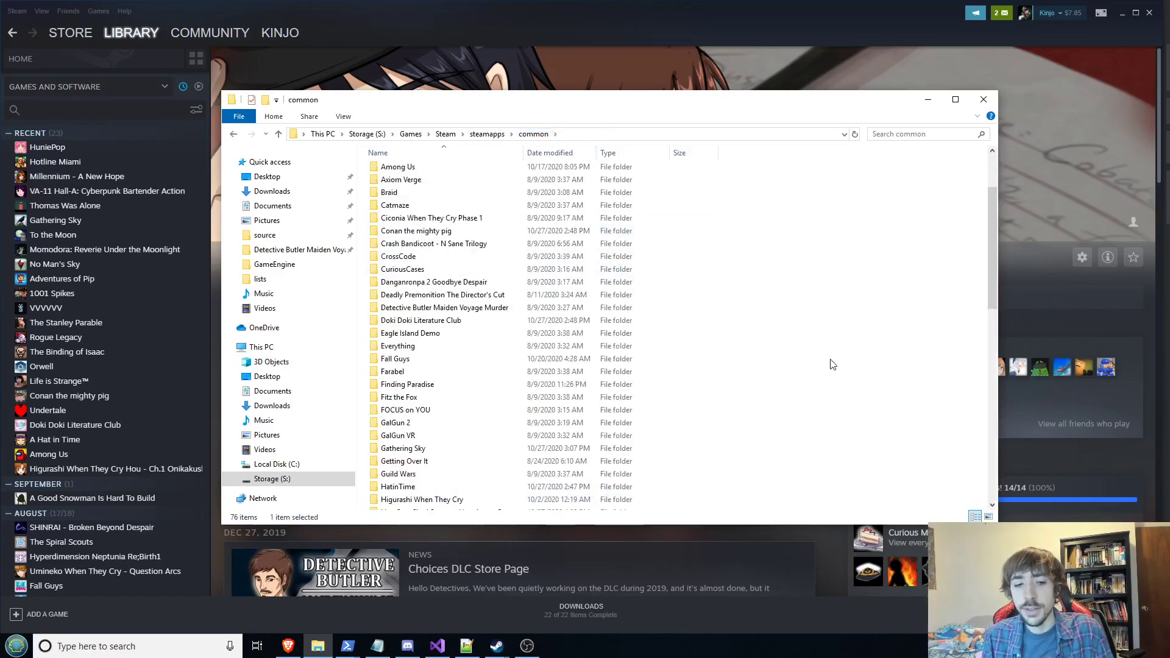
pyautogui.scroll(3, 833, 364)
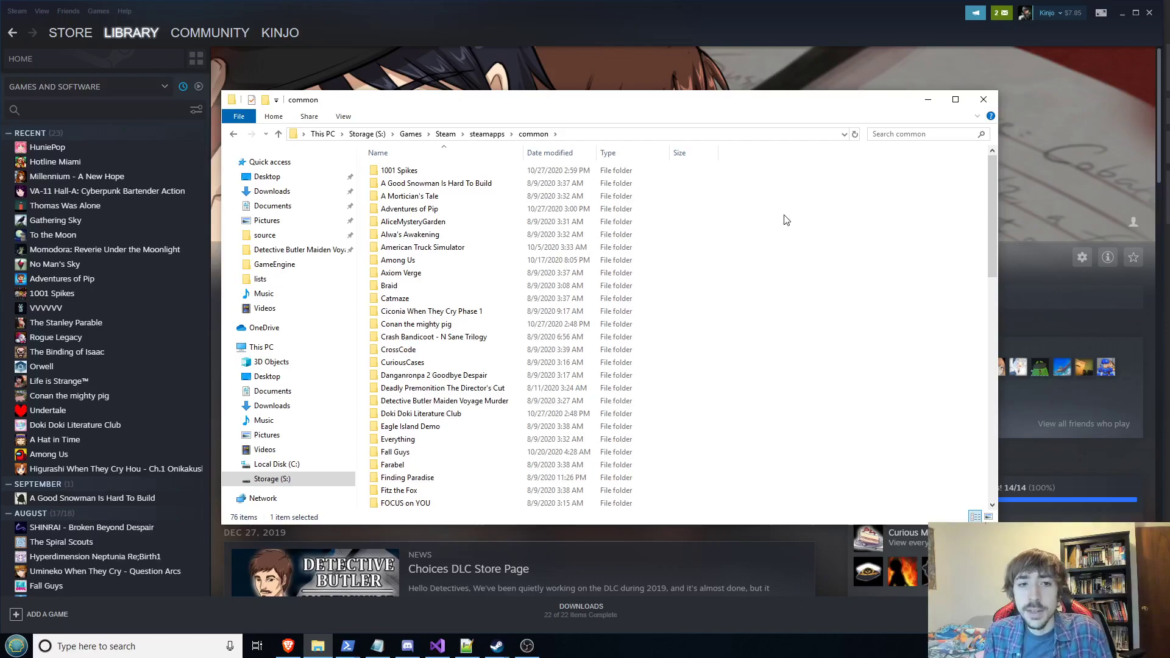
pyautogui.click(769, 221)
pyautogui.scroll(-4, 767, 220)
pyautogui.scroll(-11, 766, 220)
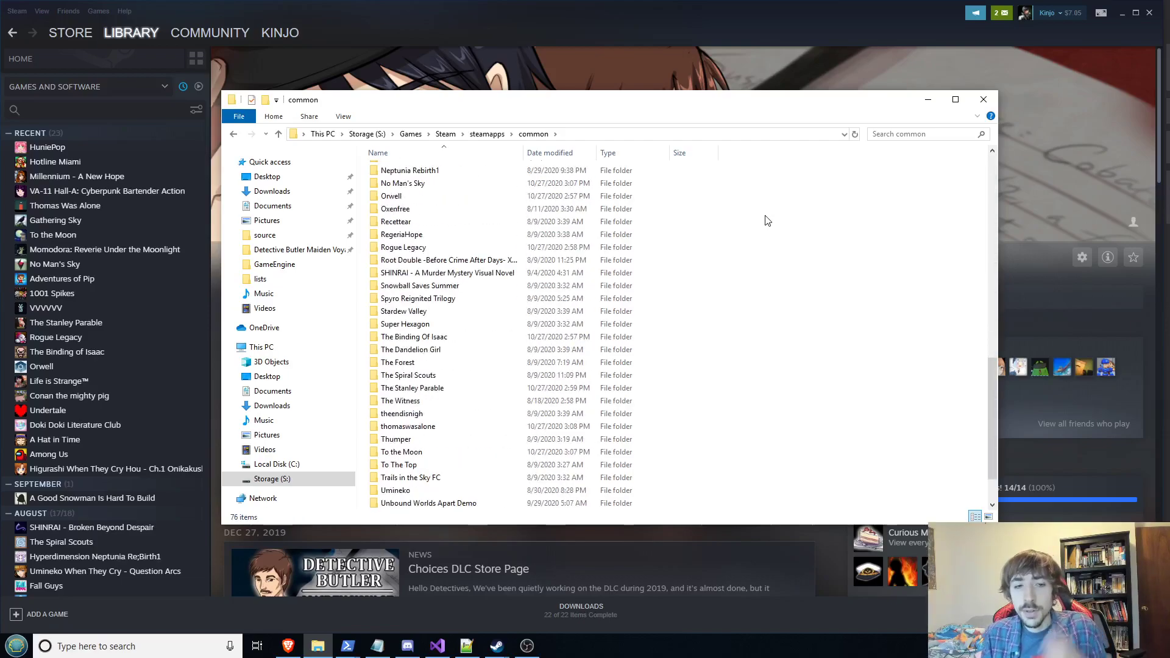
pyautogui.scroll(15, 766, 220)
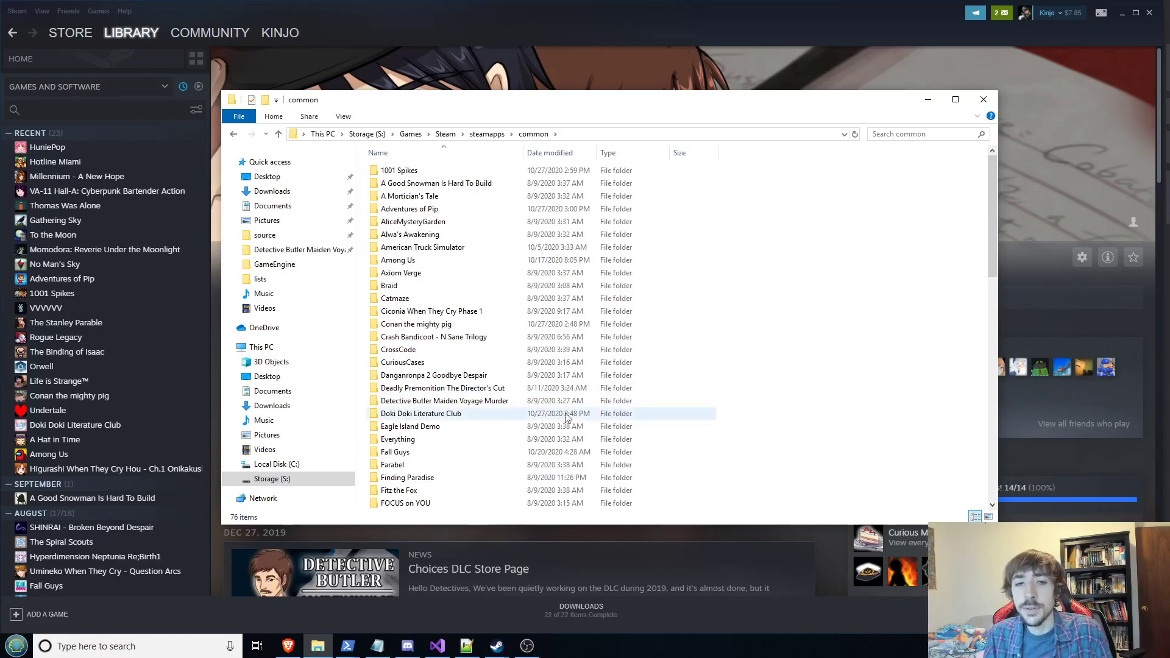
pyautogui.scroll(-15, 473, 222)
pyautogui.scroll(15, 473, 222)
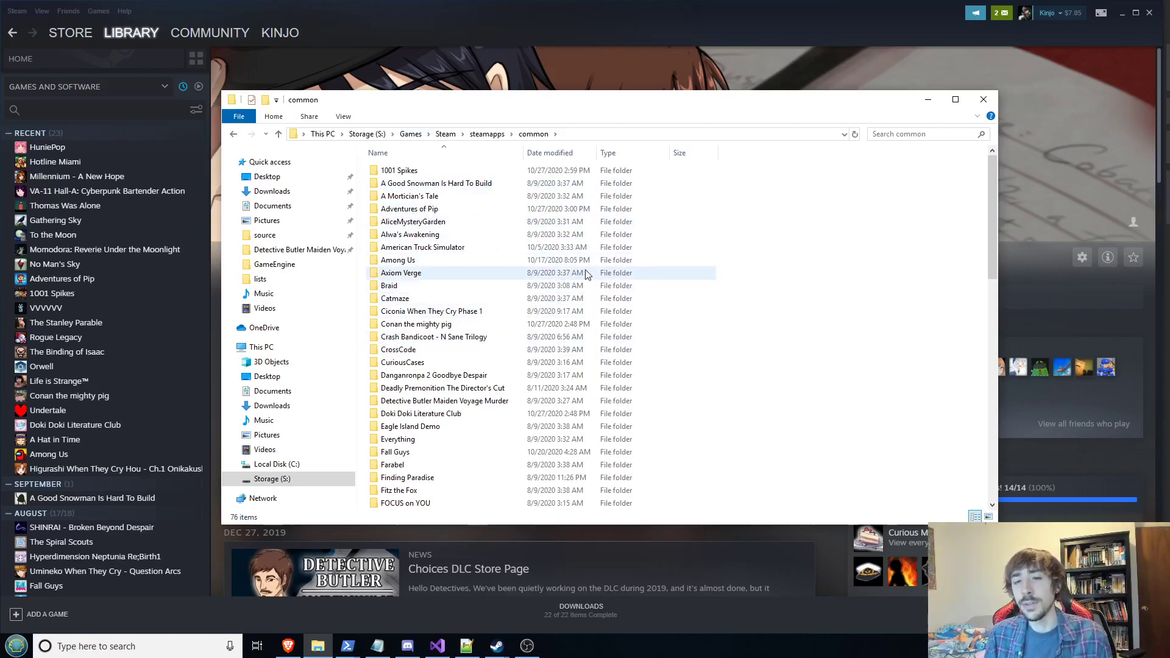
# - Open the Among Us folder and highlight UnityCrashHandler32.exe and UnityPlayer.dll as clues to its engine
pyautogui.doubleClick(465, 262)
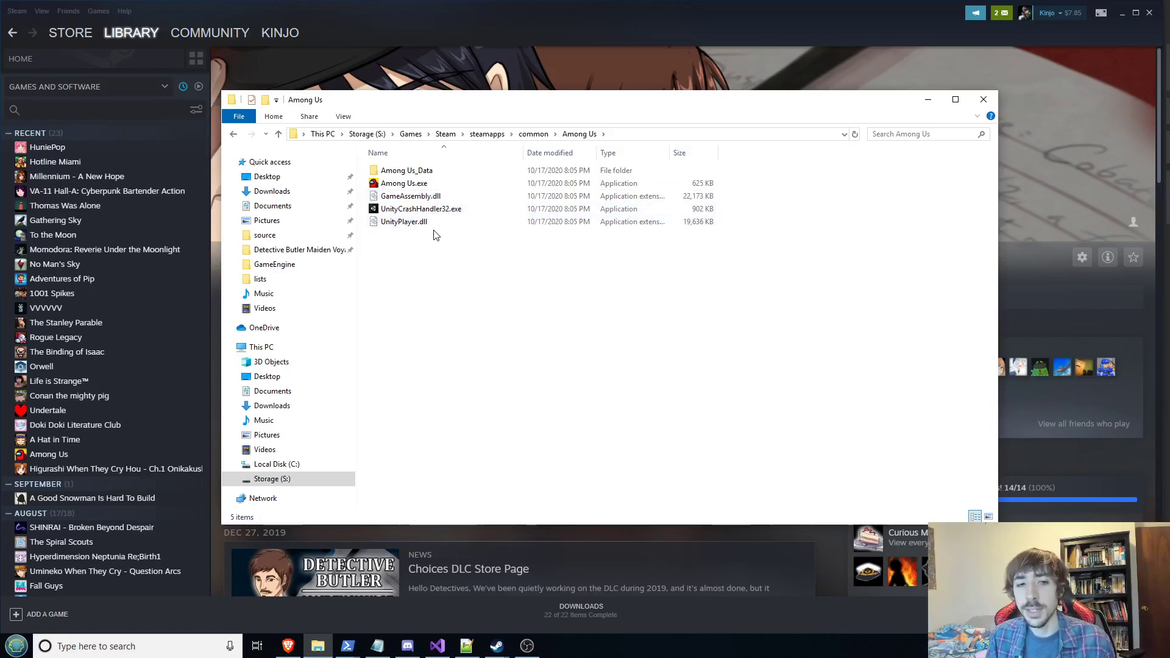
pyautogui.moveTo(457, 250); pyautogui.dragTo(393, 205)
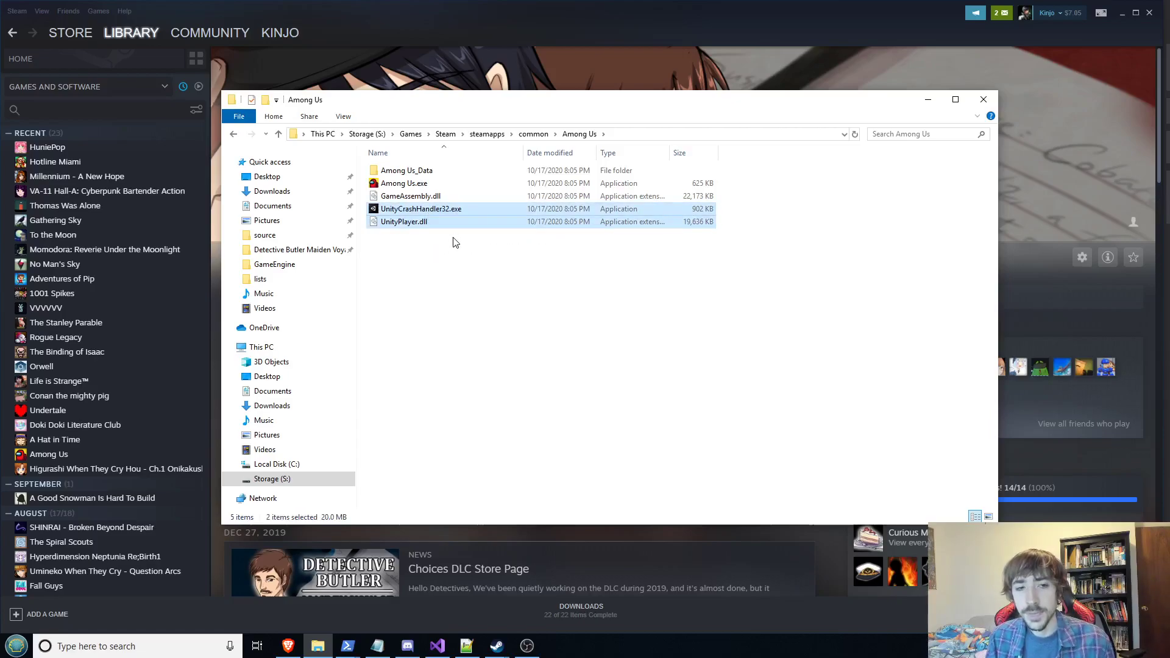
pyautogui.click(498, 238)
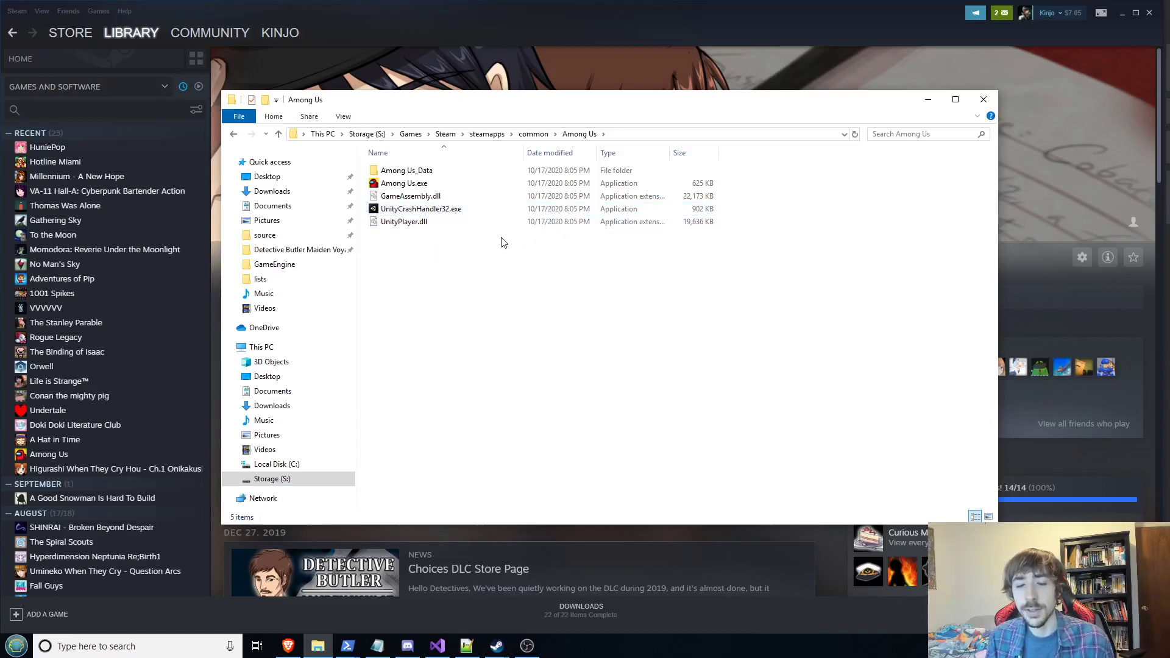
# - Examine the level and sharedassets files in the Among Us_Data folder, and return to the common folder
pyautogui.doubleClick(435, 176)
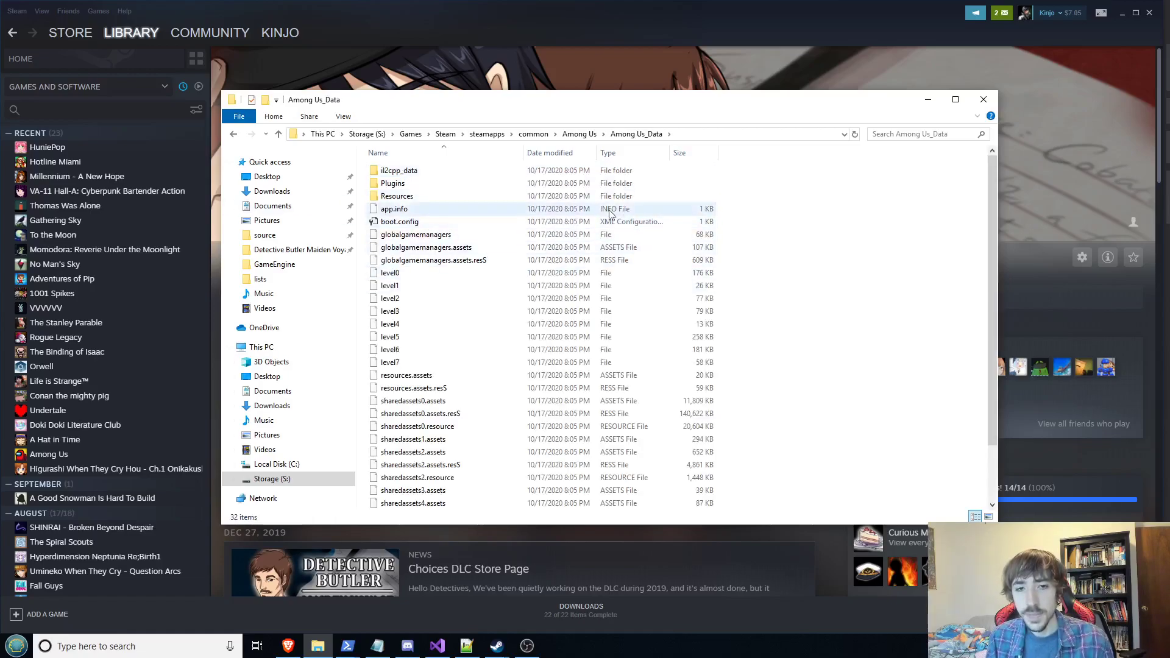
pyautogui.moveTo(607, 268); pyautogui.dragTo(750, 338)
pyautogui.scroll(-2, 797, 272)
pyautogui.moveTo(797, 258); pyautogui.dragTo(644, 476)
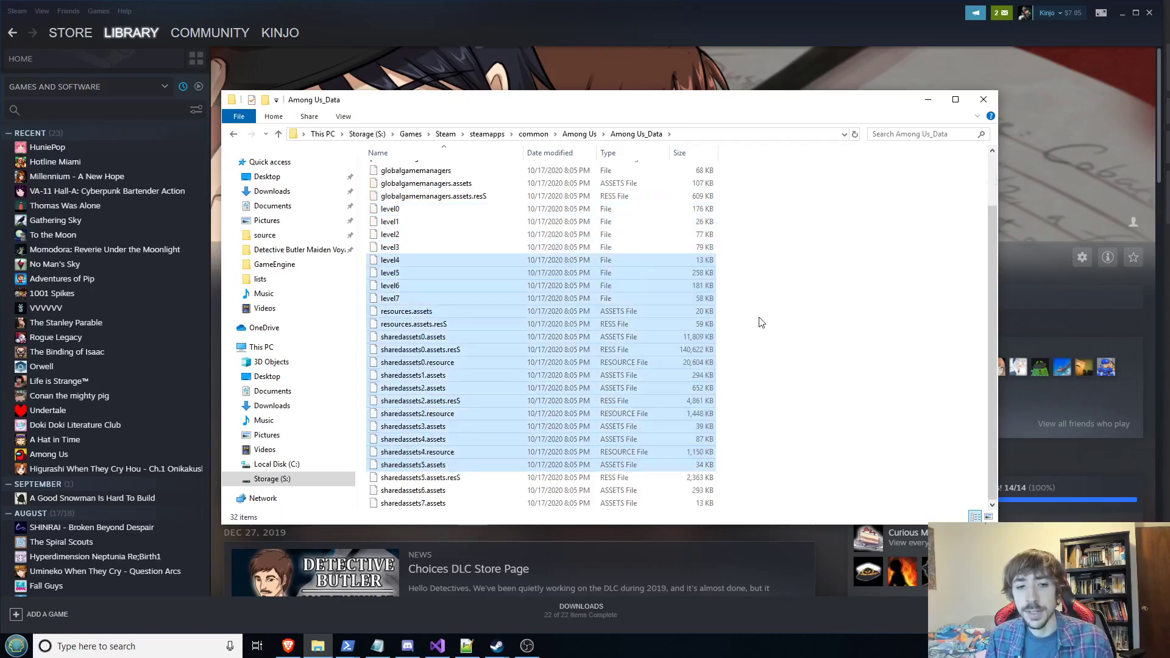
pyautogui.click(761, 319)
pyautogui.scroll(2, 761, 318)
pyautogui.click(585, 134)
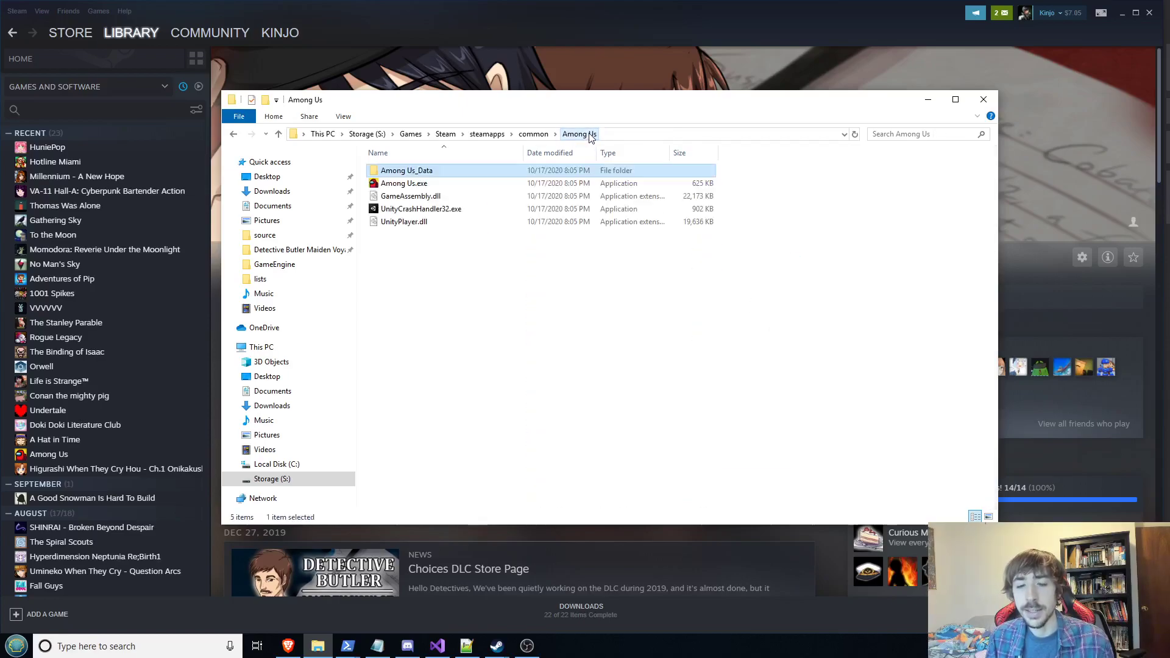
pyautogui.click(533, 134)
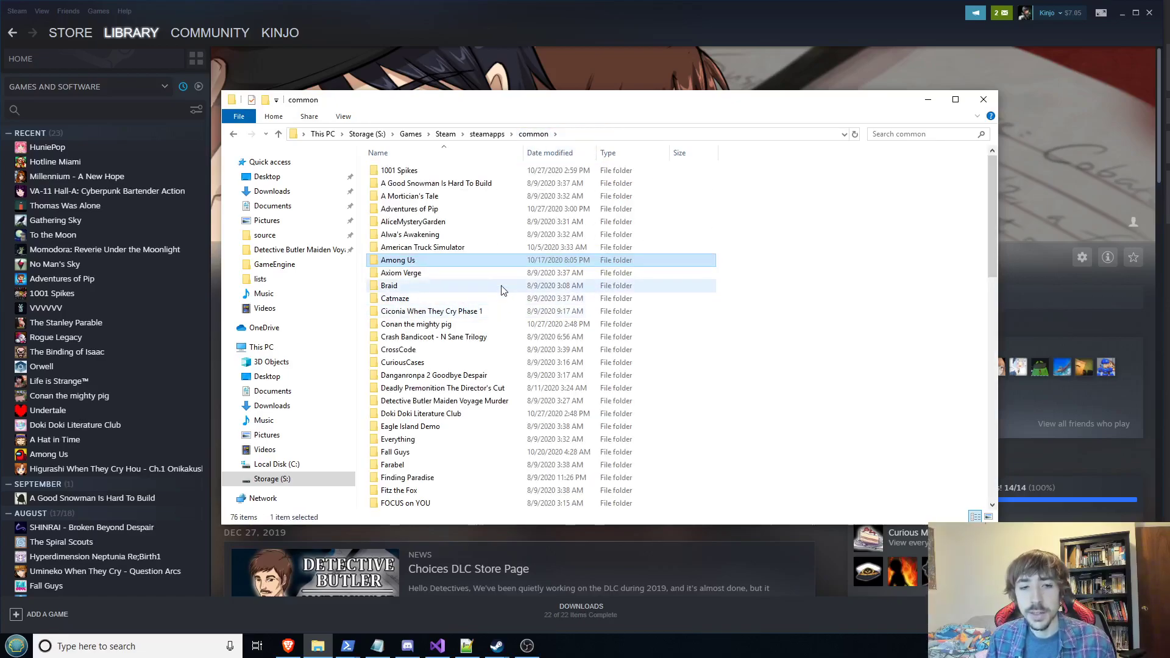
# - Open the Fall Guys folder and examine its Unity files and the FallGuys_client_game_Data folder entry
pyautogui.scroll(-1, 501, 293)
pyautogui.scroll(-1, 502, 288)
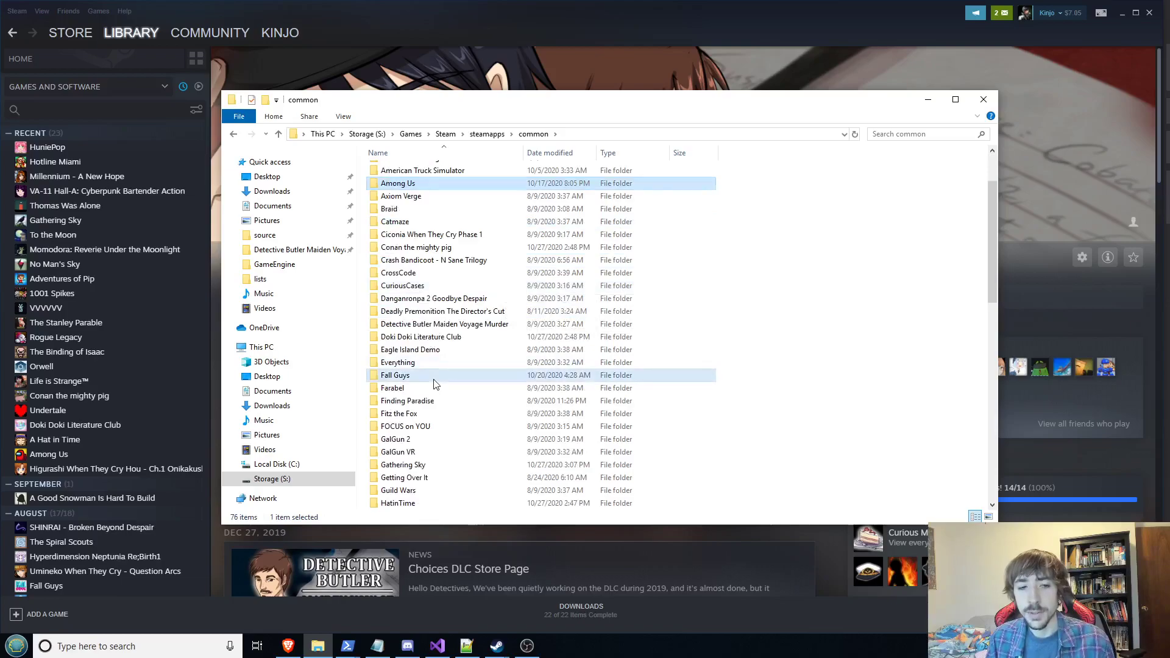
pyautogui.doubleClick(402, 376)
pyautogui.moveTo(451, 323); pyautogui.dragTo(440, 156)
pyautogui.click(534, 320)
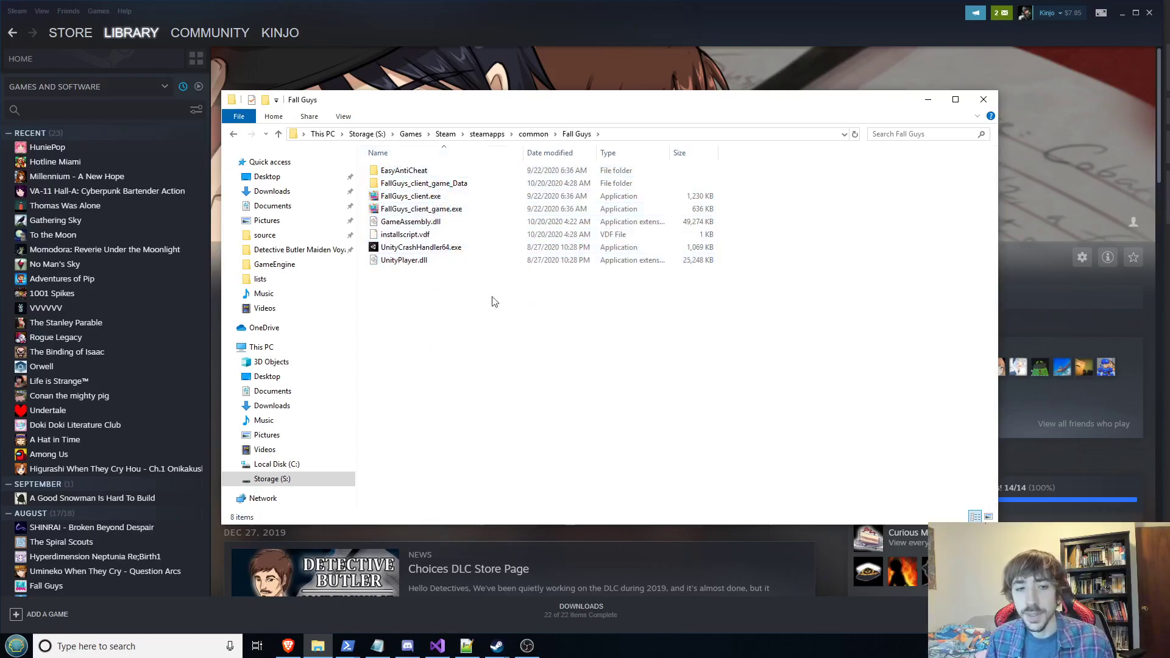
pyautogui.click(402, 249)
pyautogui.click(456, 184)
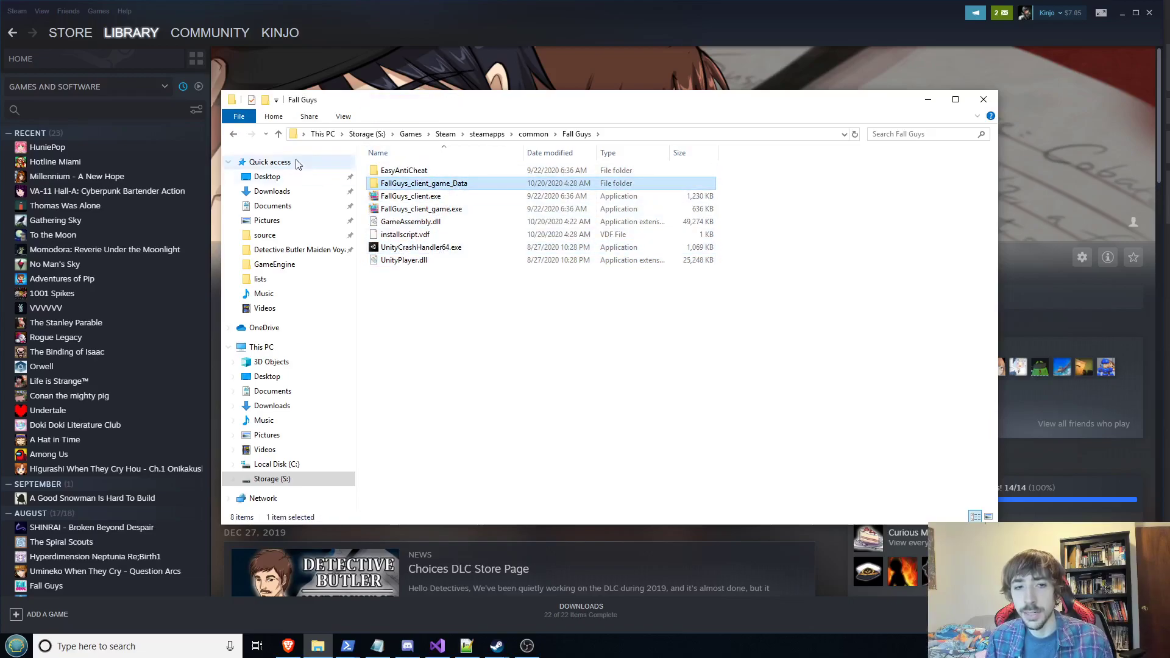
# - Return to the common folder and open the HatinTime game folder
pyautogui.click(234, 134)
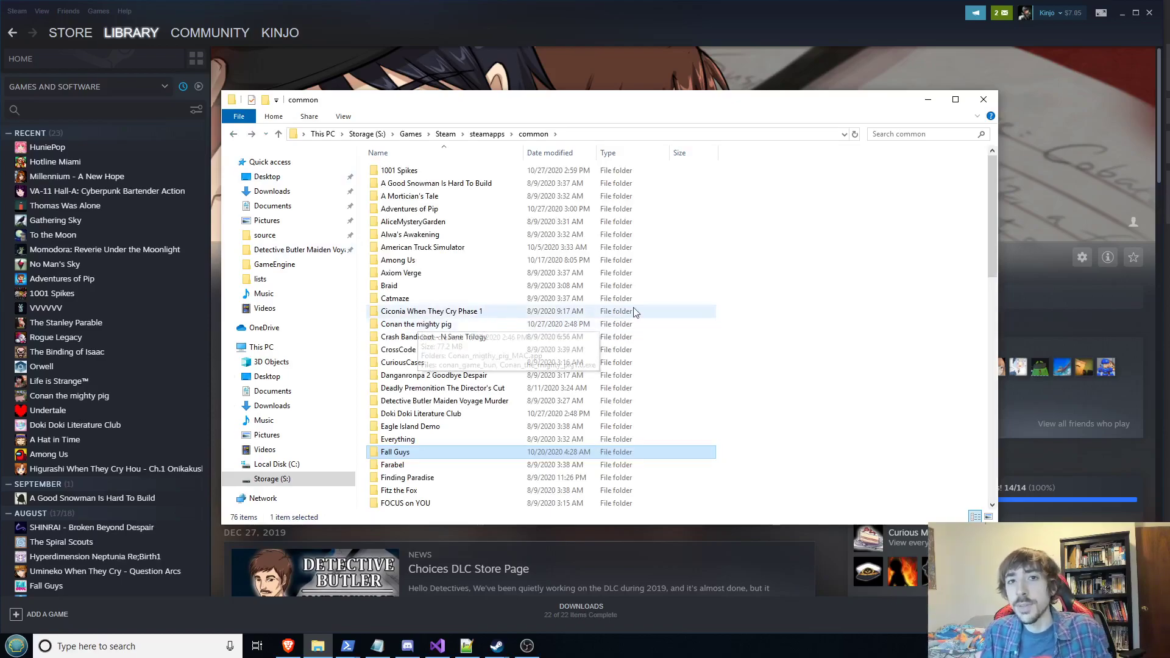
pyautogui.click(755, 272)
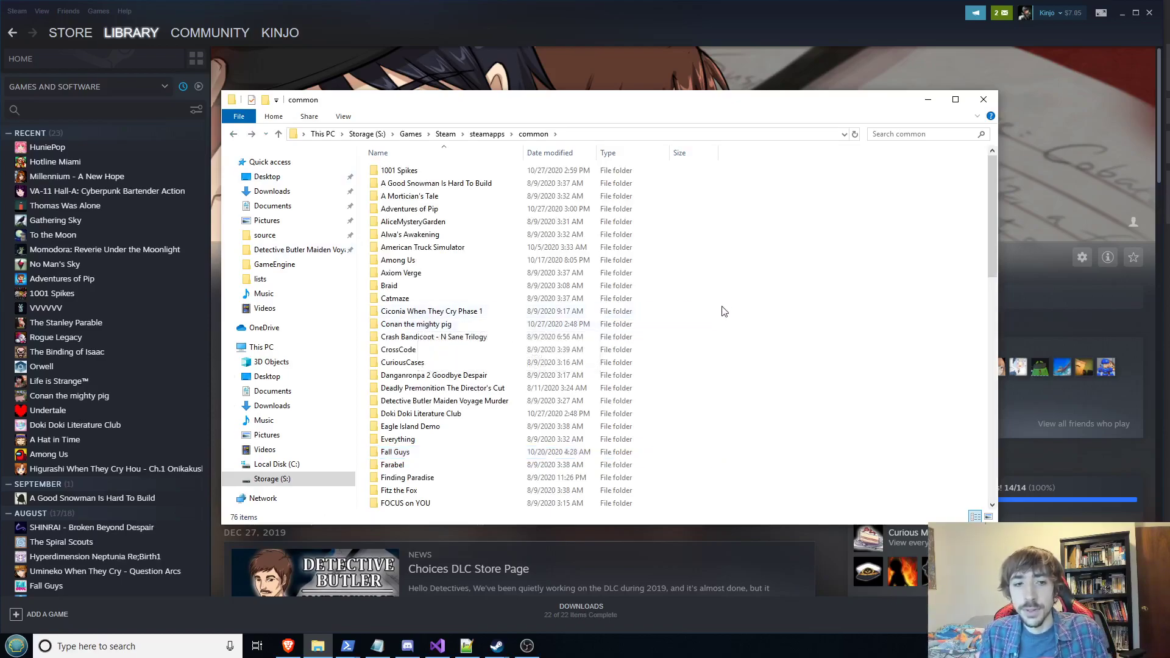
pyautogui.scroll(-4, 608, 311)
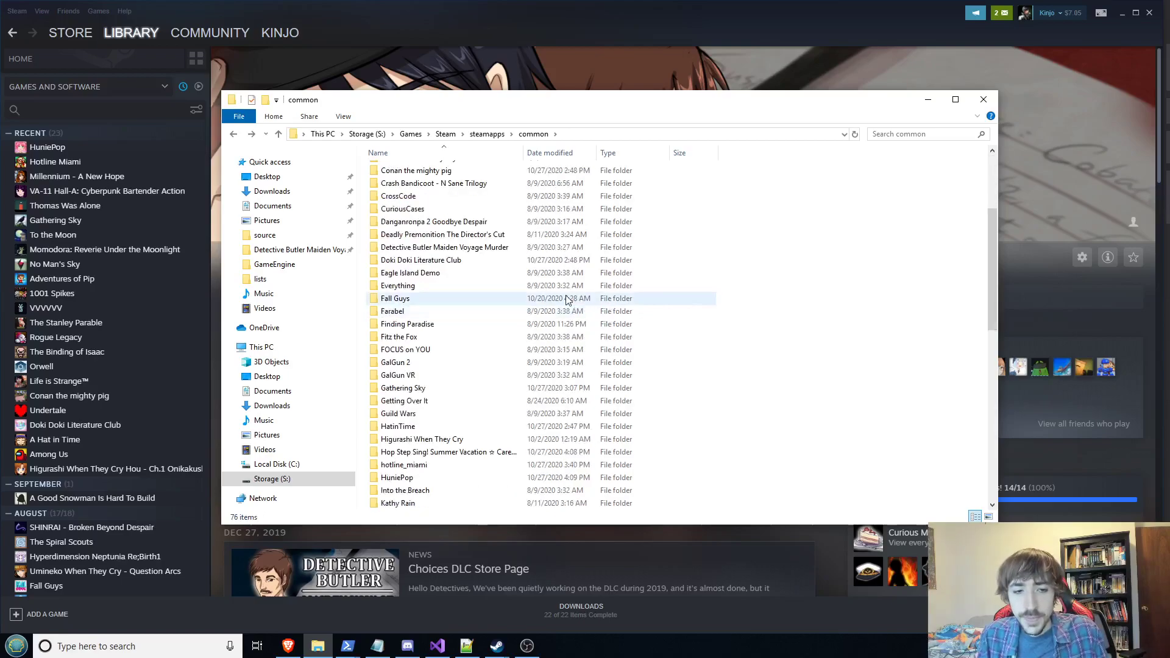
pyautogui.scroll(-4, 566, 299)
pyautogui.scroll(5, 566, 299)
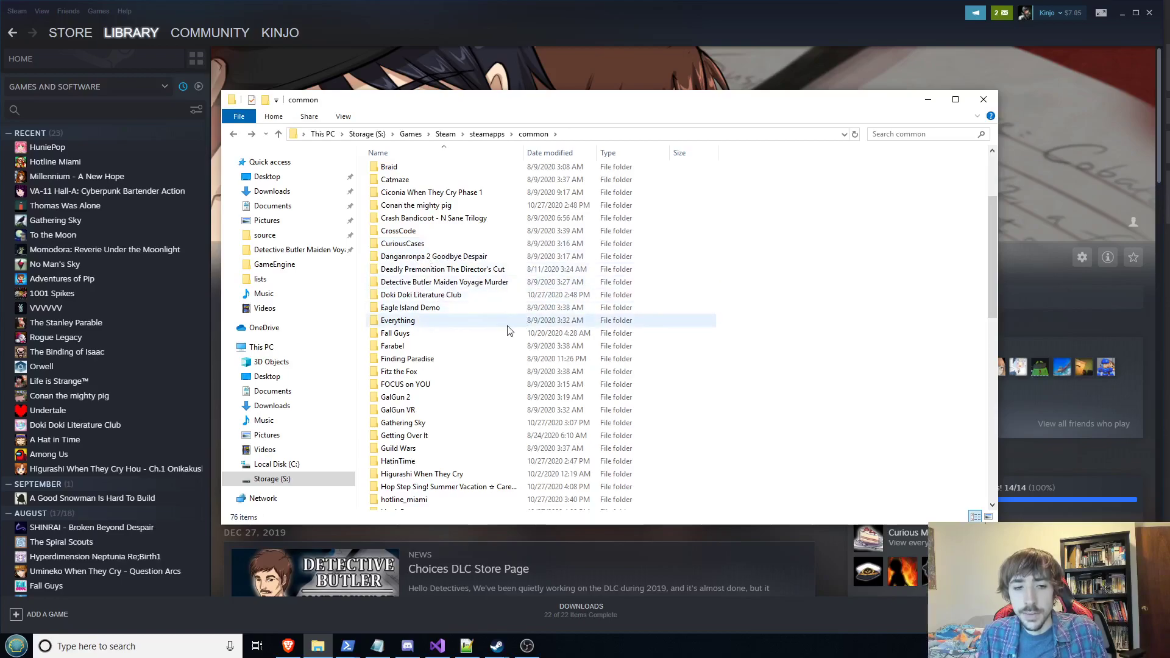
pyautogui.scroll(-2, 452, 356)
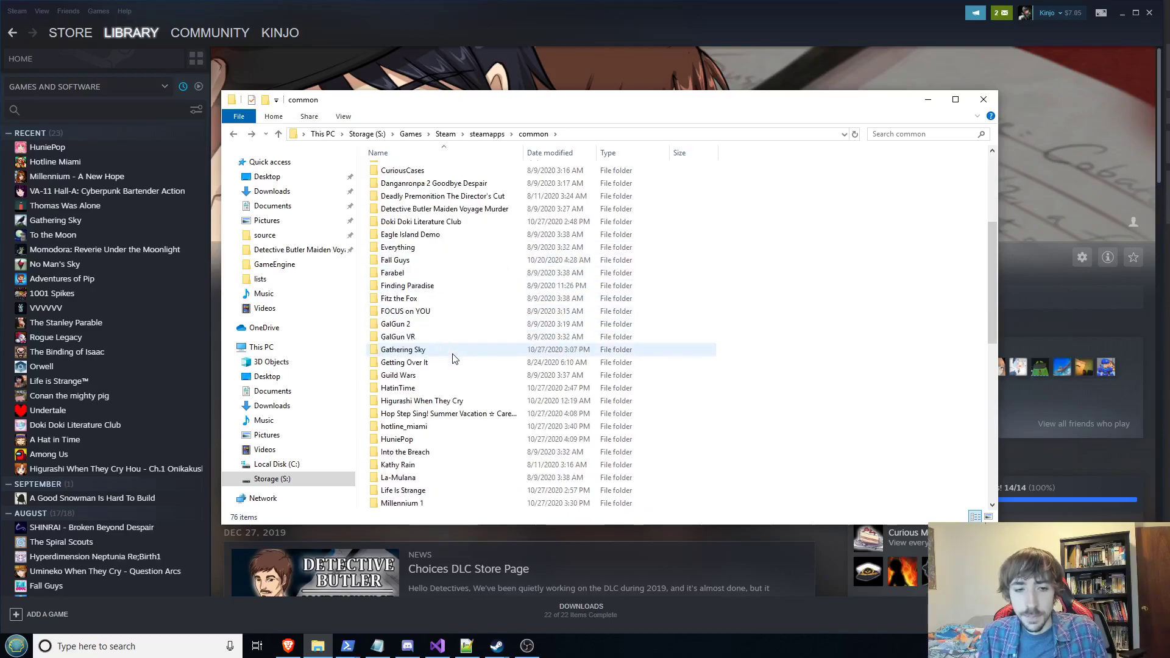
pyautogui.doubleClick(419, 388)
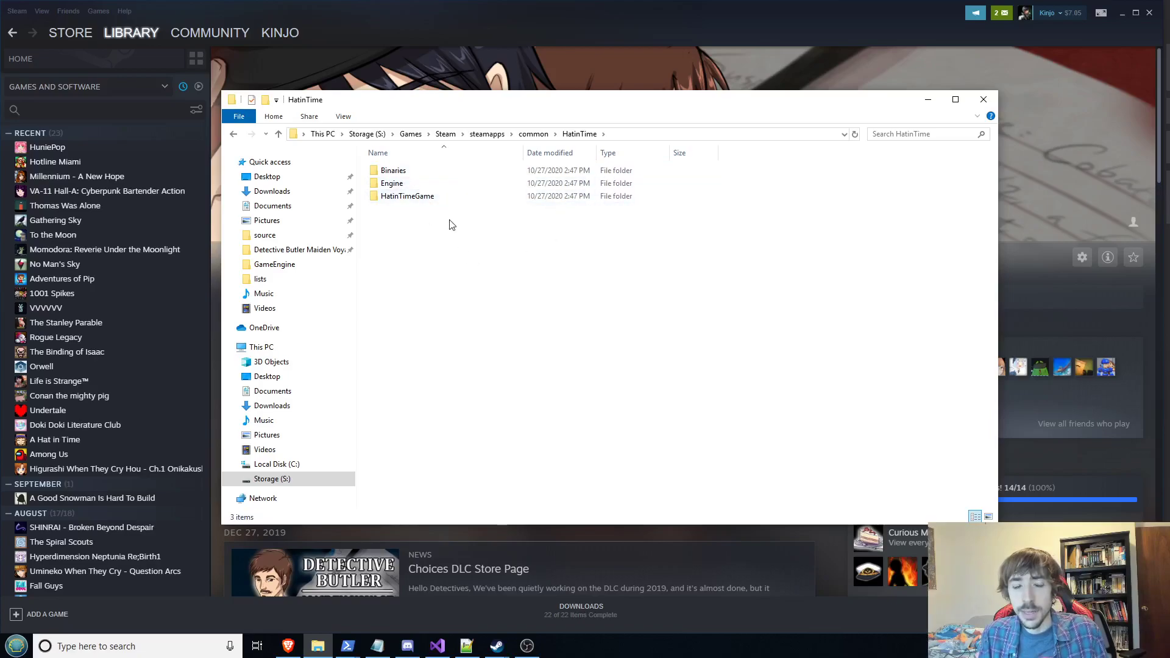
# - Examine the Config and CookedPC folders inside HatinTimeGame and highlight the UnrealEd.u file
pyautogui.doubleClick(426, 197)
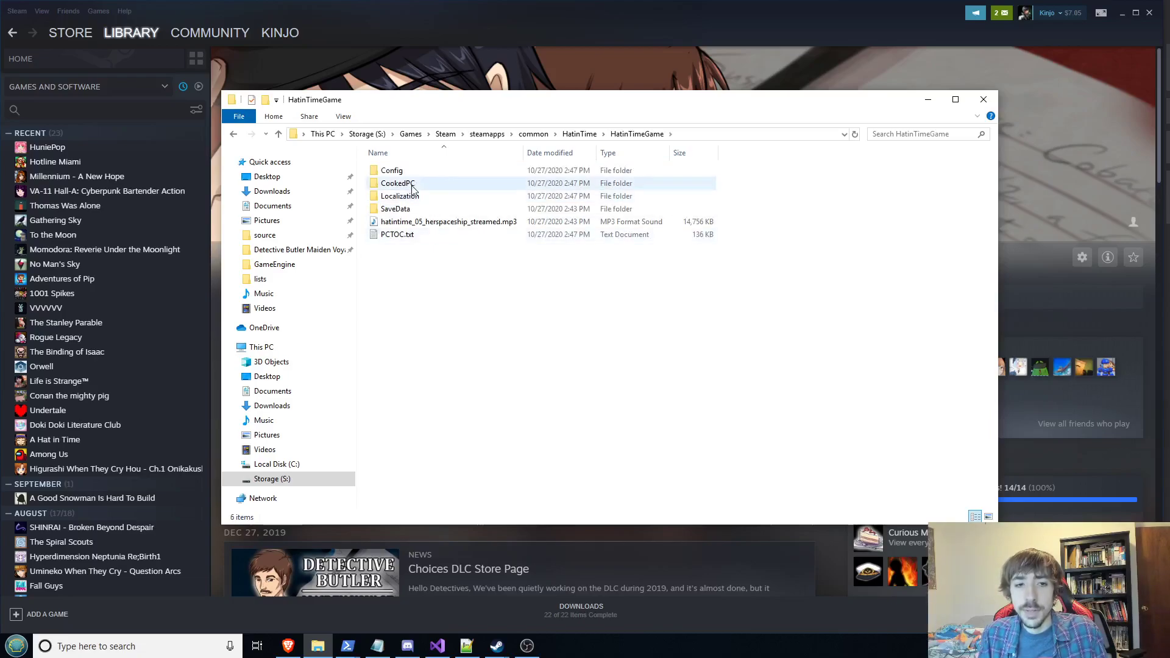
pyautogui.doubleClick(399, 171)
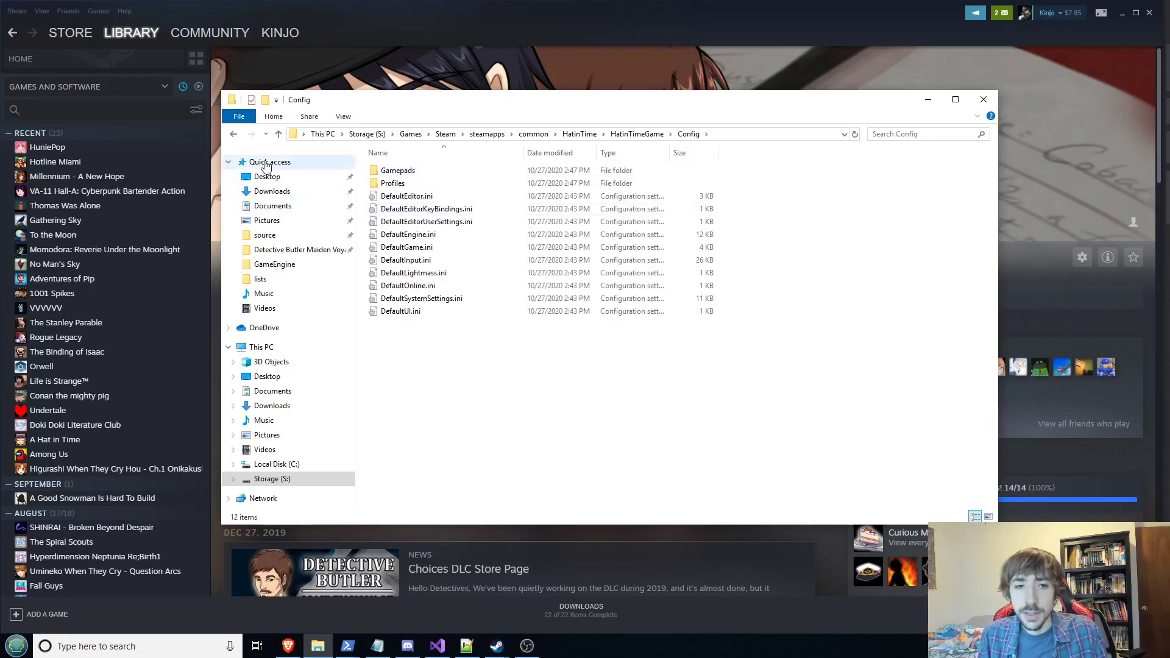
pyautogui.click(234, 134)
pyautogui.doubleClick(497, 184)
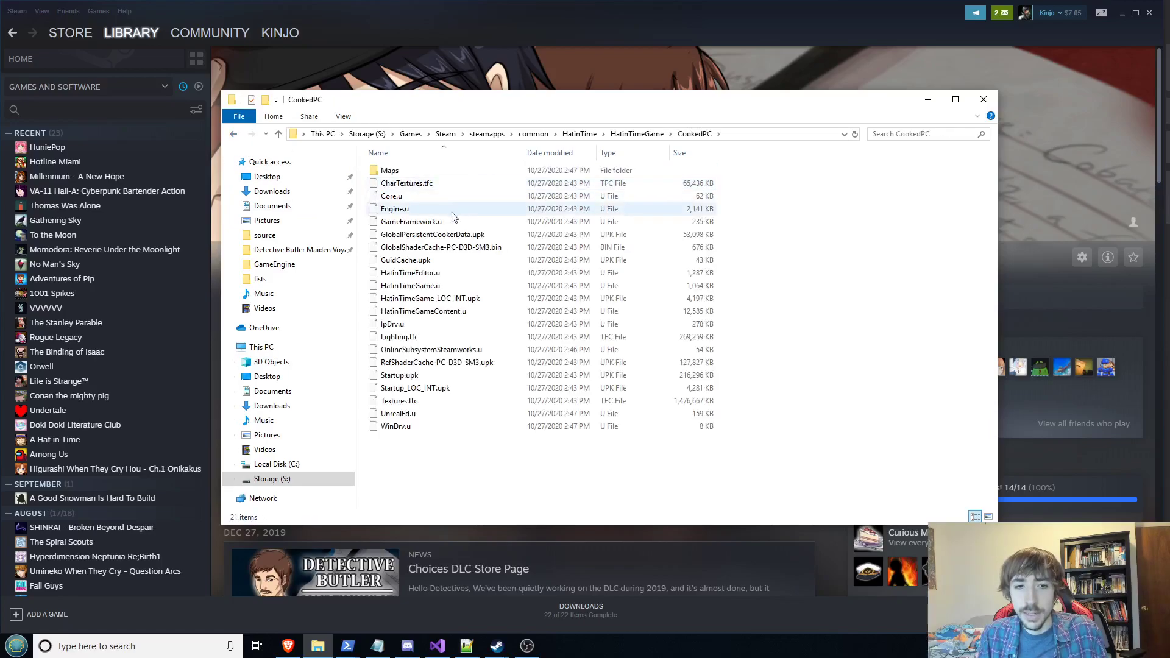
pyautogui.click(434, 416)
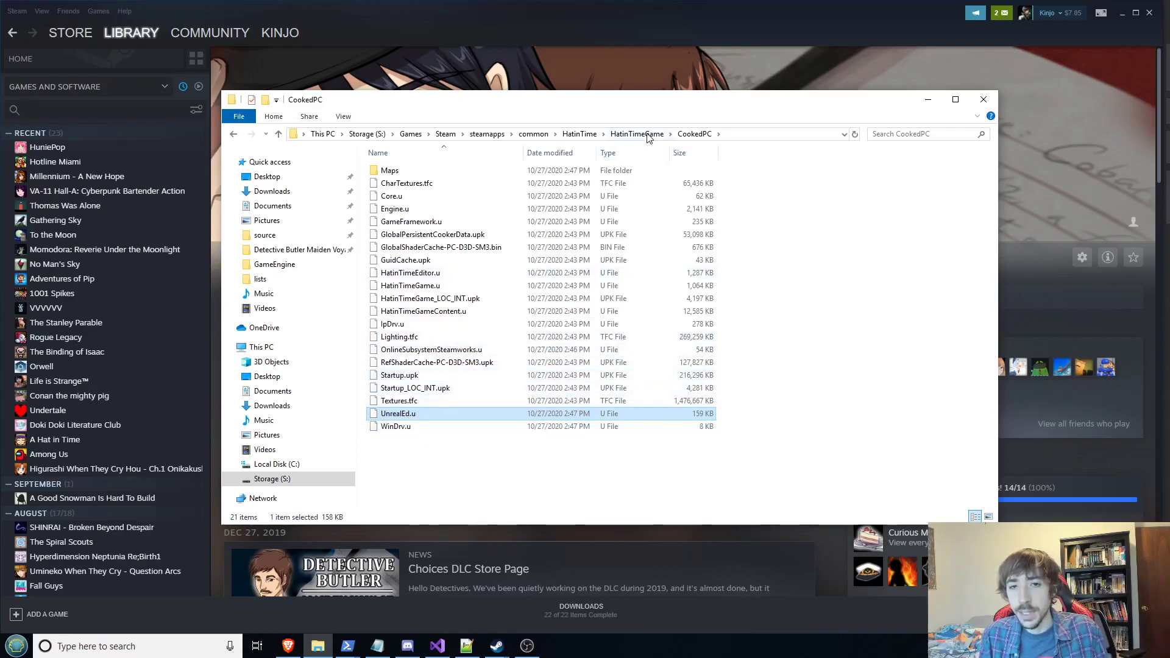
# - Return to the HatinTime folder and inspect the Config folder inside Engine
pyautogui.click(627, 134)
pyautogui.click(579, 134)
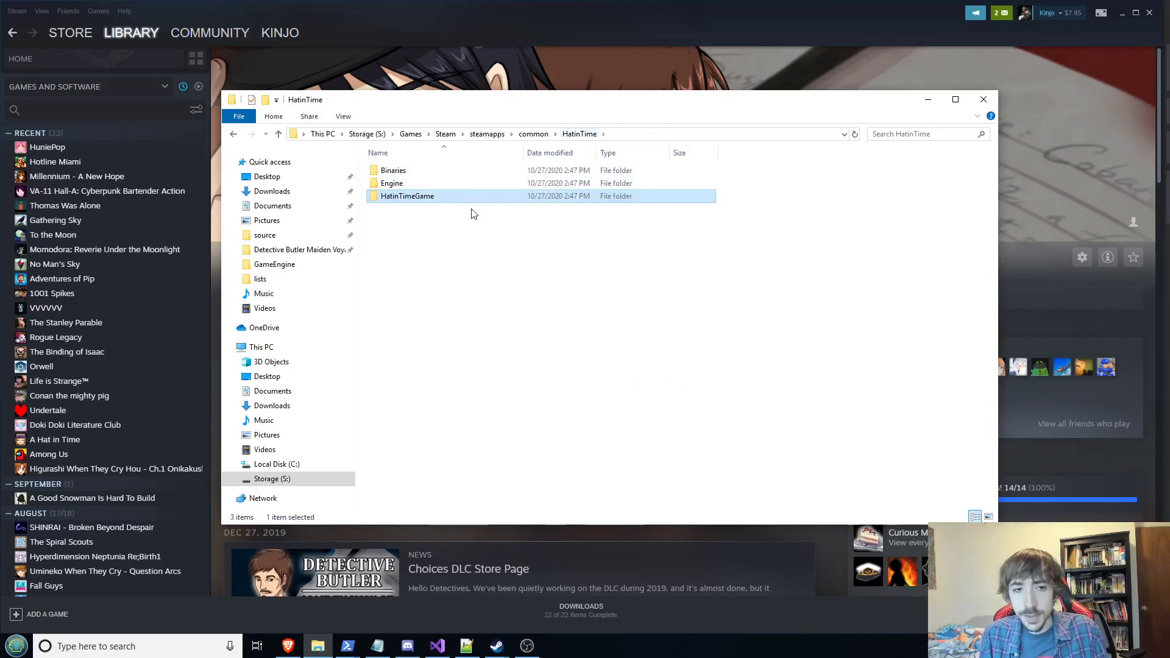
pyautogui.doubleClick(392, 183)
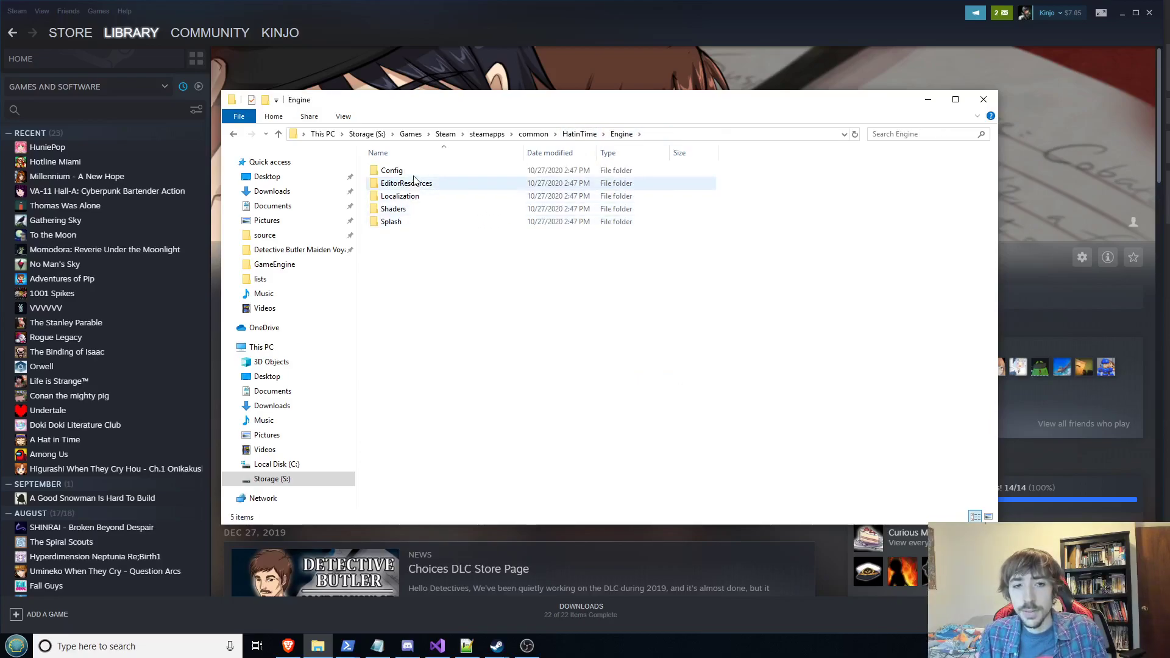
pyautogui.doubleClick(393, 170)
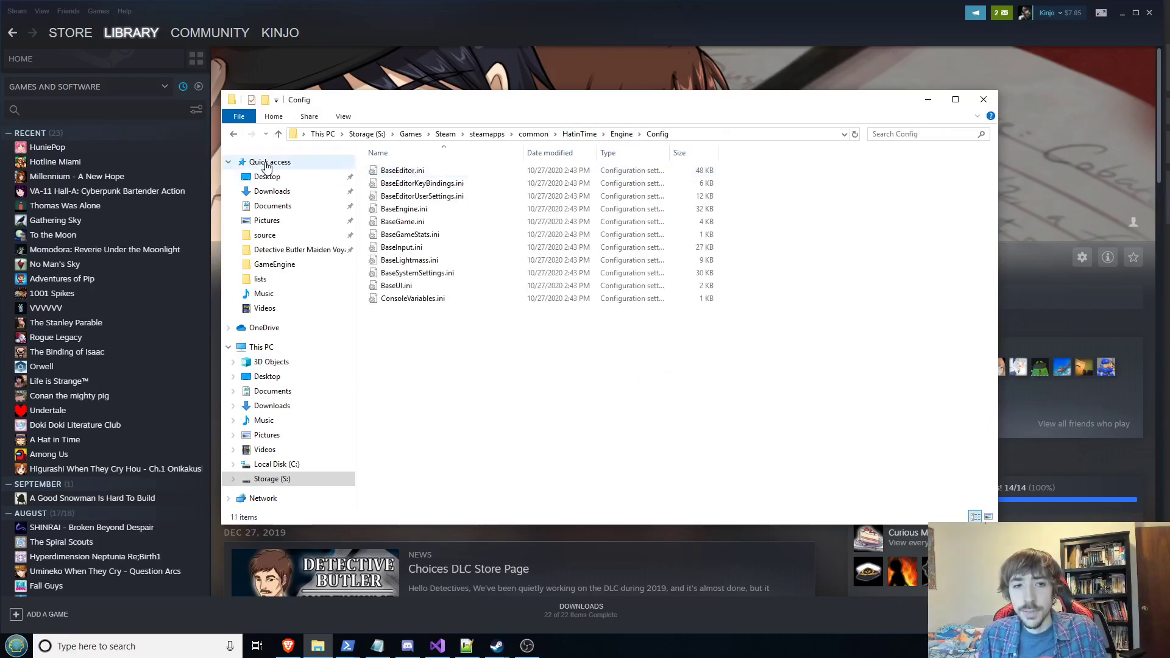
# - Inspect the EditorResources, Localization and Shaders folders inside HatinTime's Engine folder
pyautogui.click(234, 134)
pyautogui.doubleClick(463, 184)
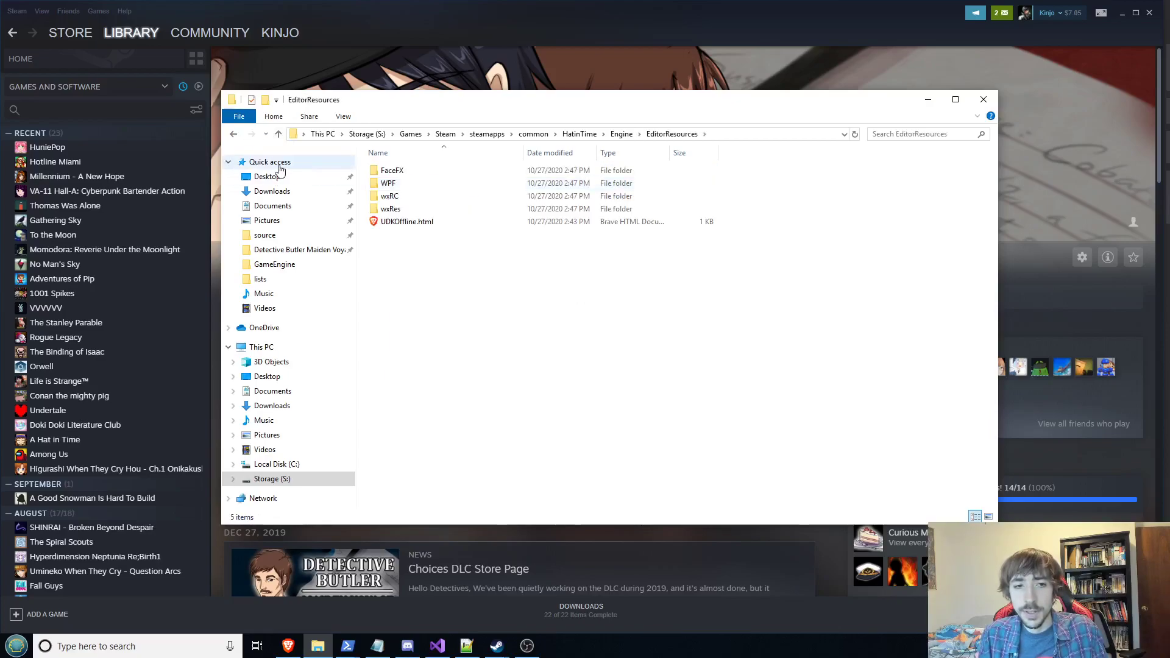
pyautogui.click(237, 134)
pyautogui.doubleClick(402, 196)
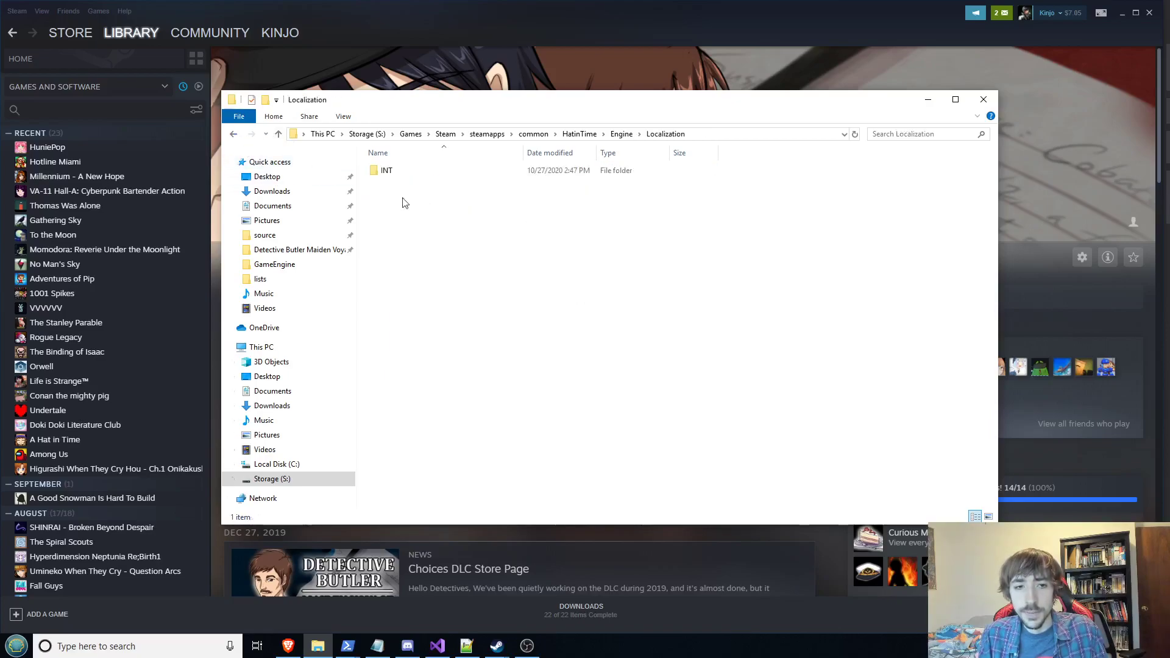
pyautogui.click(237, 135)
pyautogui.doubleClick(455, 212)
pyautogui.scroll(-15, 407, 203)
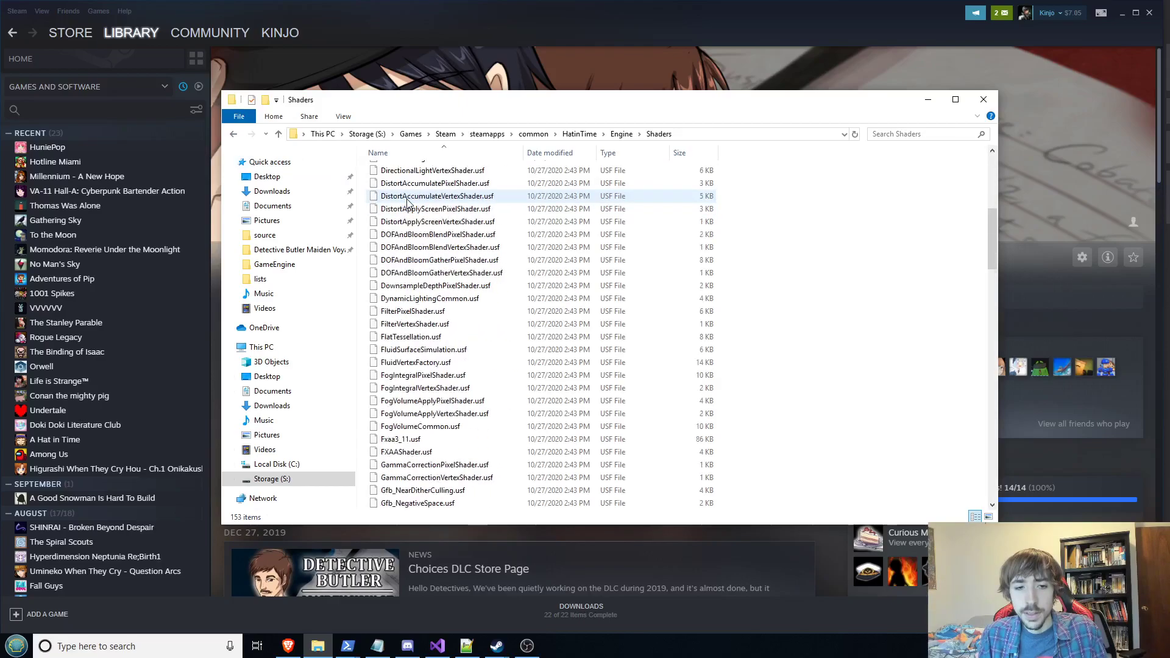
# - Examine the rest of the Shaders files and look inside the Splash folder of HatinTime's Engine folder
pyautogui.scroll(-6, 407, 203)
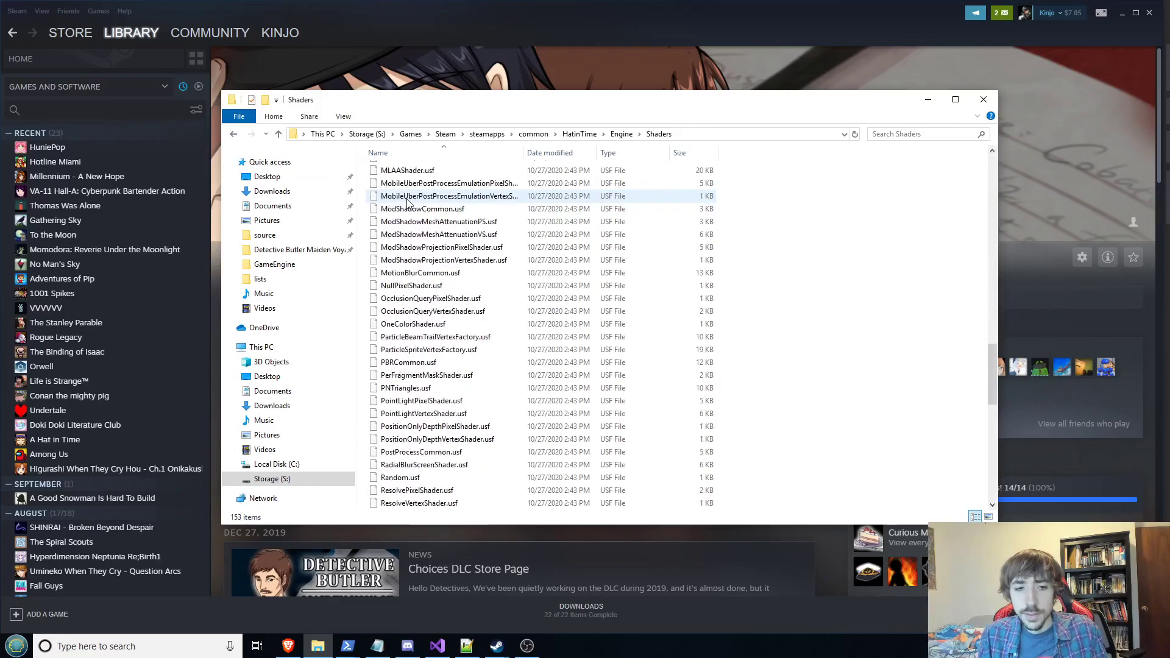
pyautogui.click(234, 135)
pyautogui.doubleClick(420, 223)
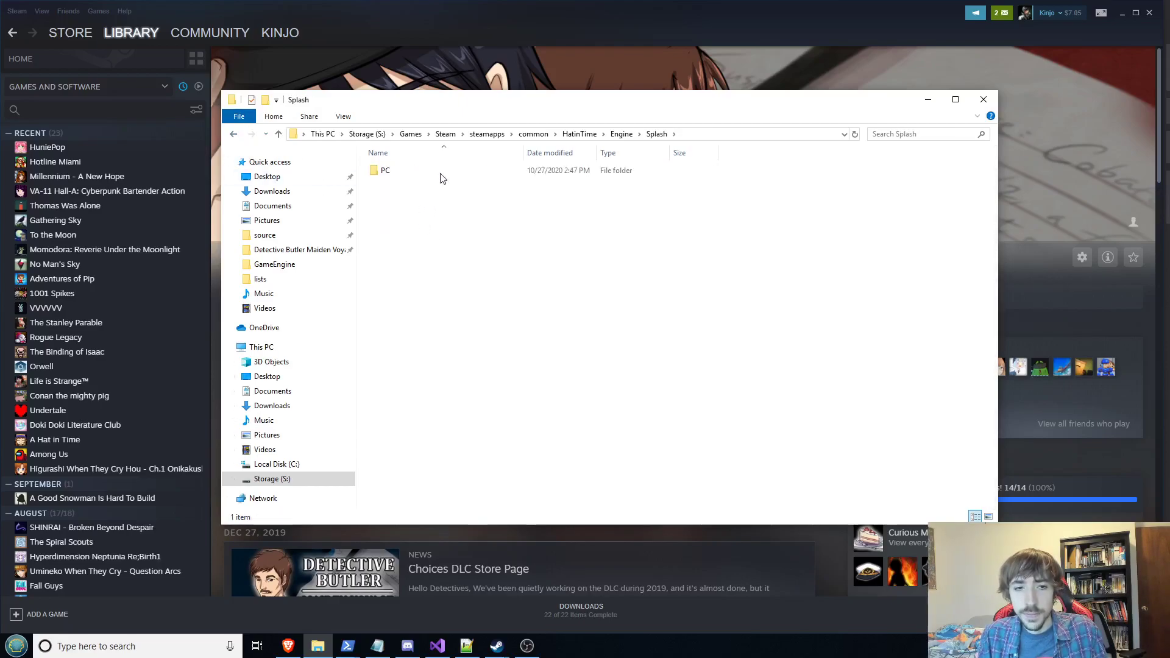
# - Examine the Win32 folder inside HatinTime's Binaries folder and highlight the UE3ShaderCompileWorker.exe file
pyautogui.click(579, 134)
pyautogui.doubleClick(404, 174)
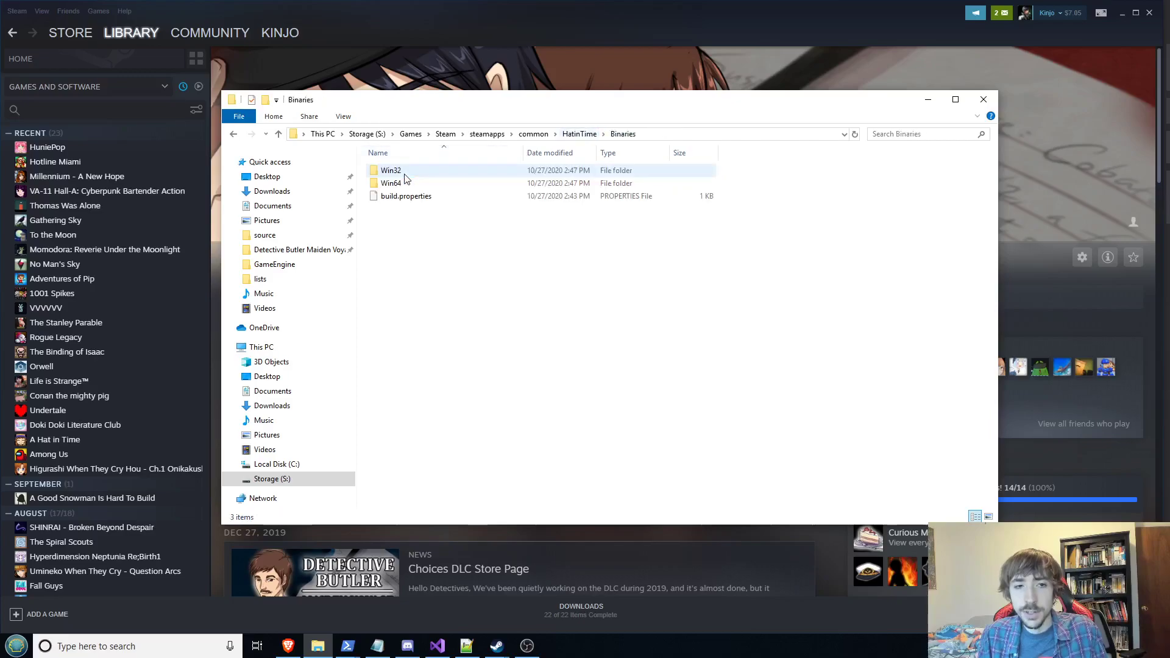
pyautogui.doubleClick(405, 172)
pyautogui.scroll(-2, 476, 298)
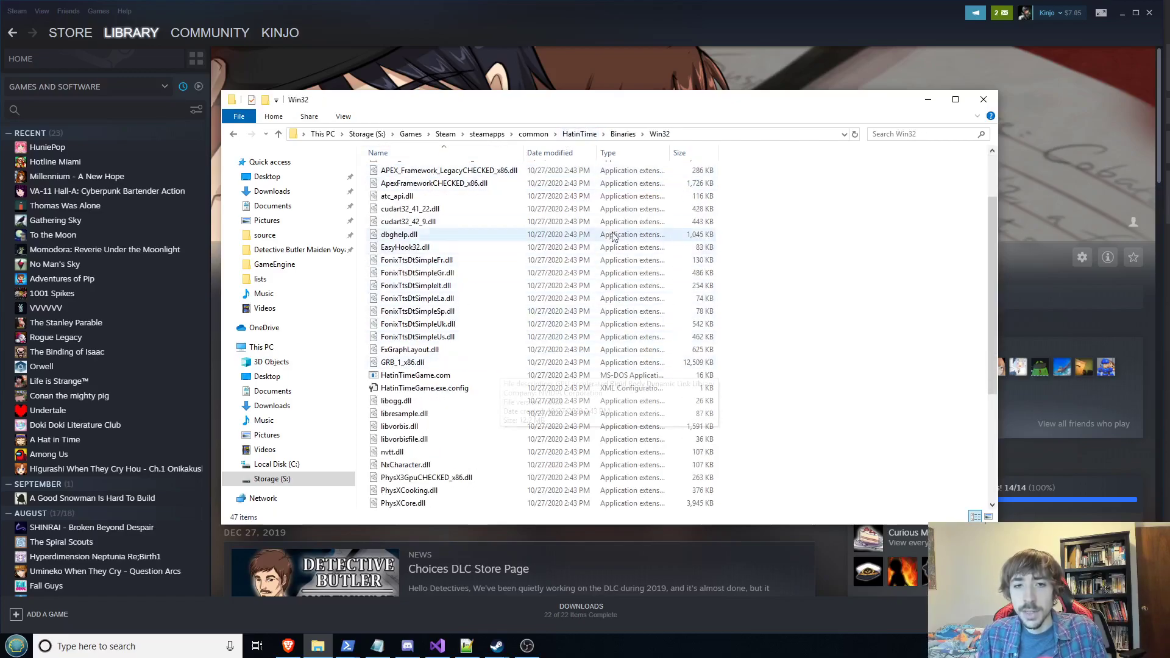
pyautogui.scroll(-5, 463, 329)
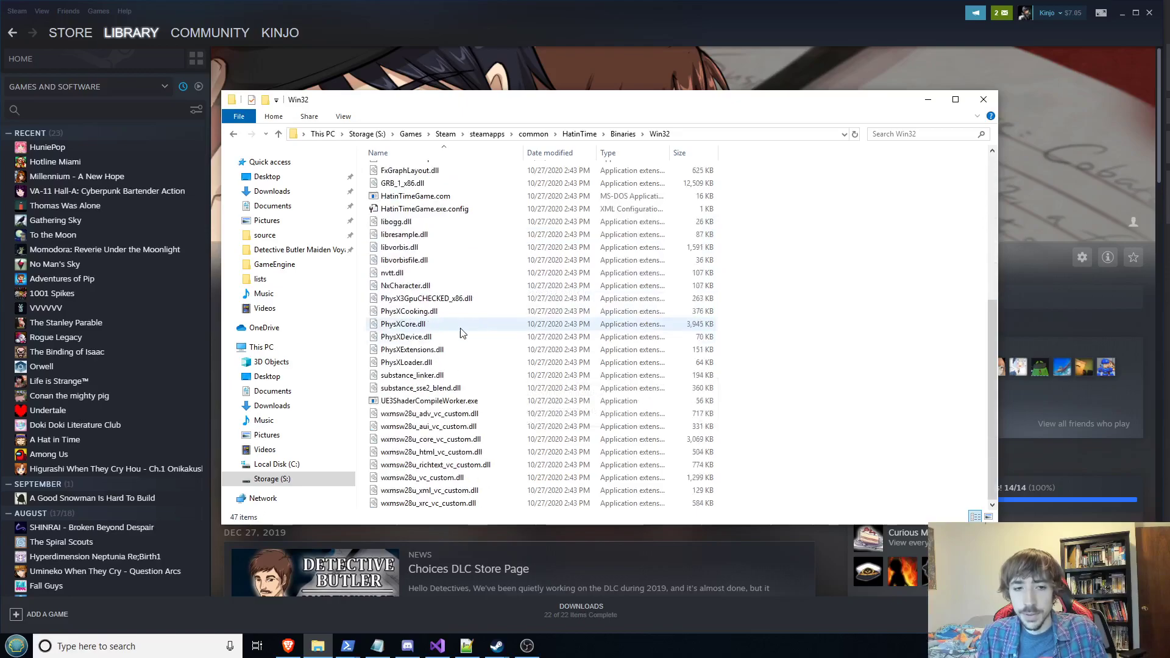
pyautogui.click(448, 402)
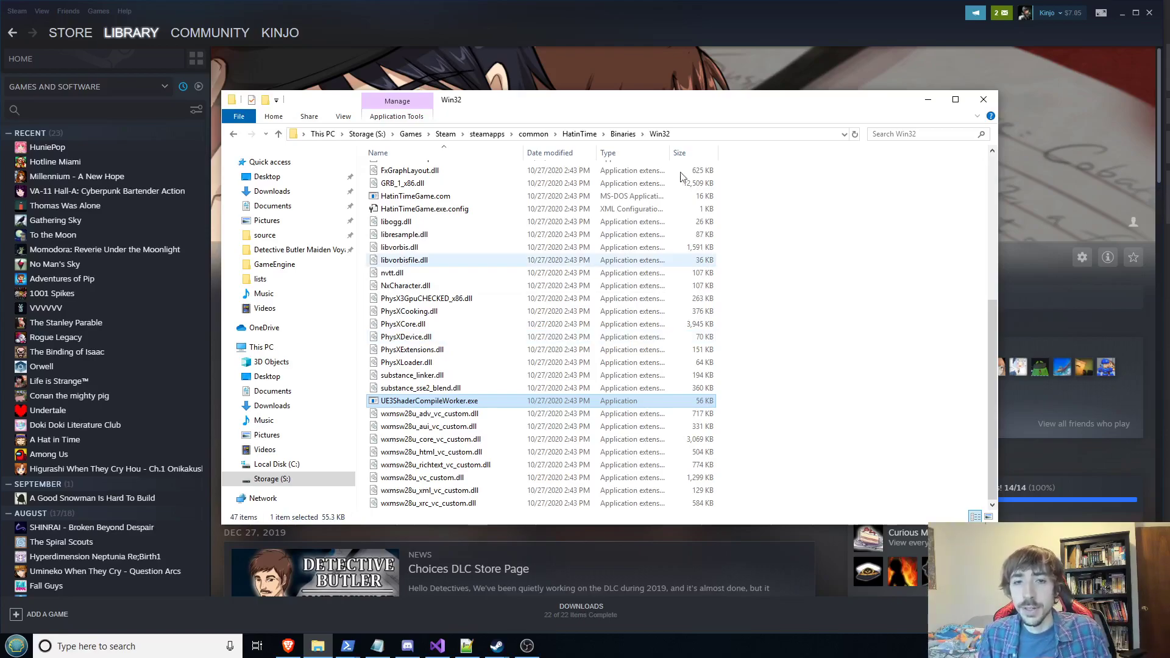
# - Return to the HatinTime folder and highlight its Engine and Binaries folders
pyautogui.click(622, 134)
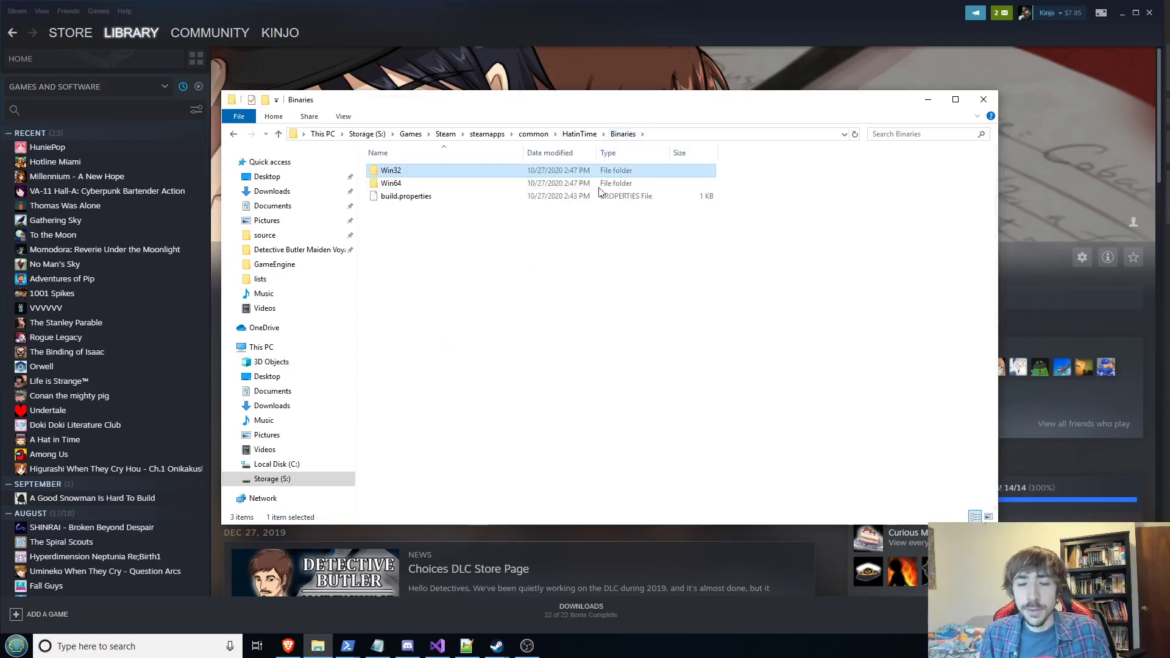
pyautogui.click(577, 135)
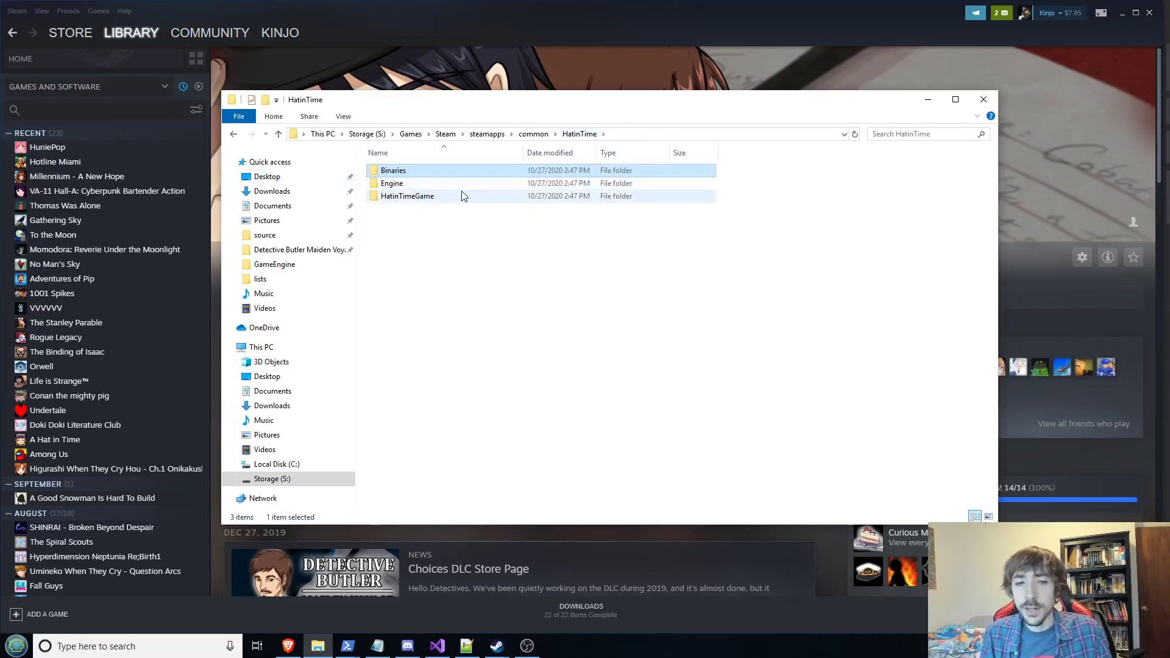
pyautogui.click(447, 178)
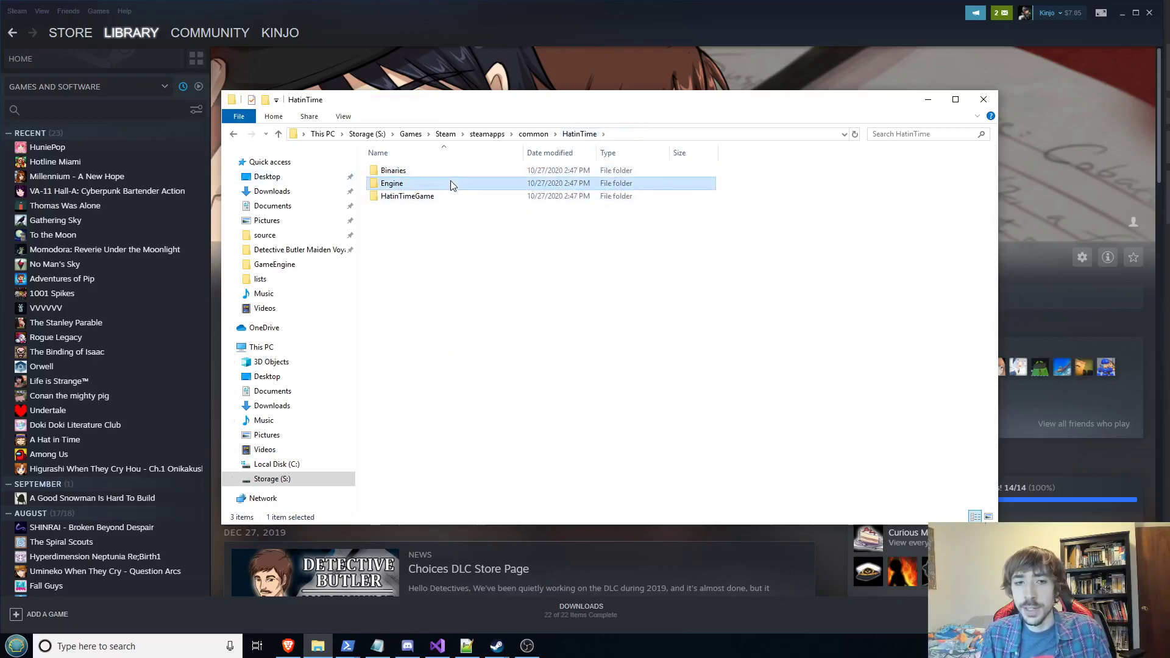
pyautogui.click(475, 214)
pyautogui.click(431, 184)
pyautogui.click(423, 173)
pyautogui.click(428, 185)
pyautogui.click(448, 213)
pyautogui.click(426, 183)
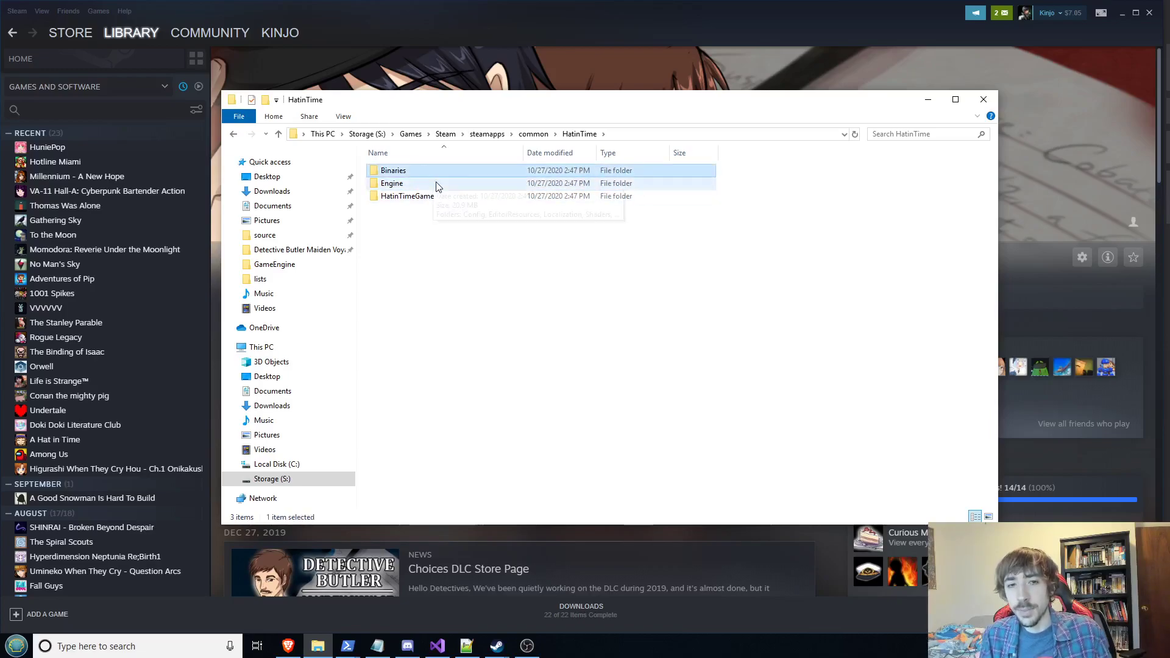
# - Return to the common folder and open the hotline_miami game folder
pyautogui.click(524, 135)
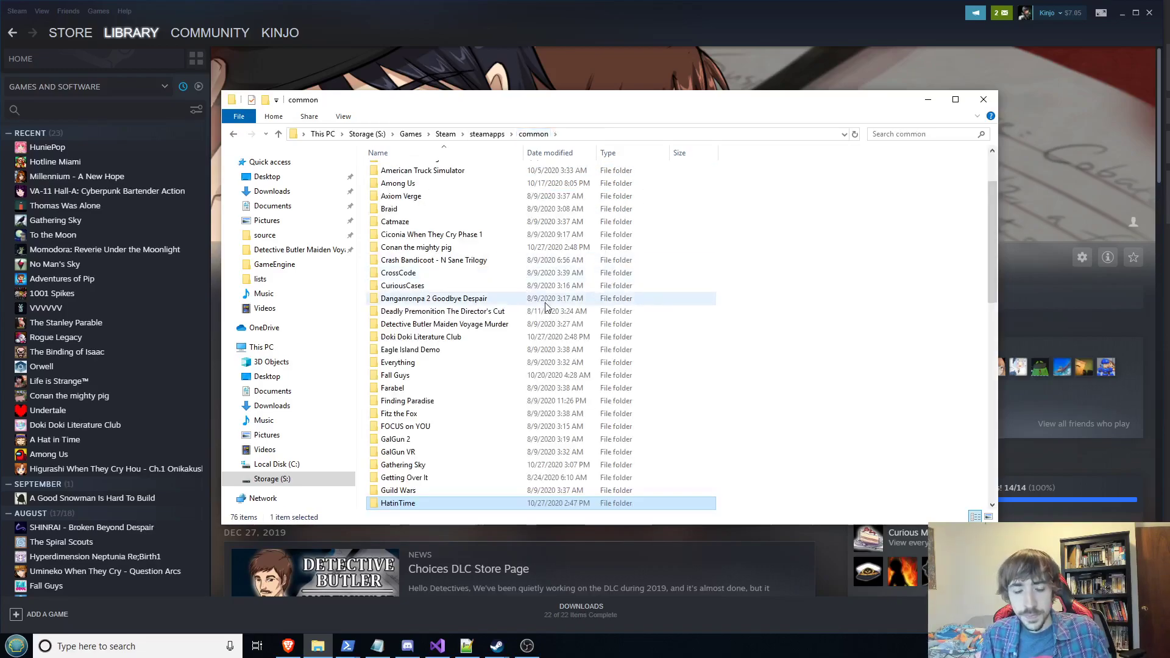
pyautogui.scroll(-4, 546, 307)
pyautogui.scroll(-1, 546, 303)
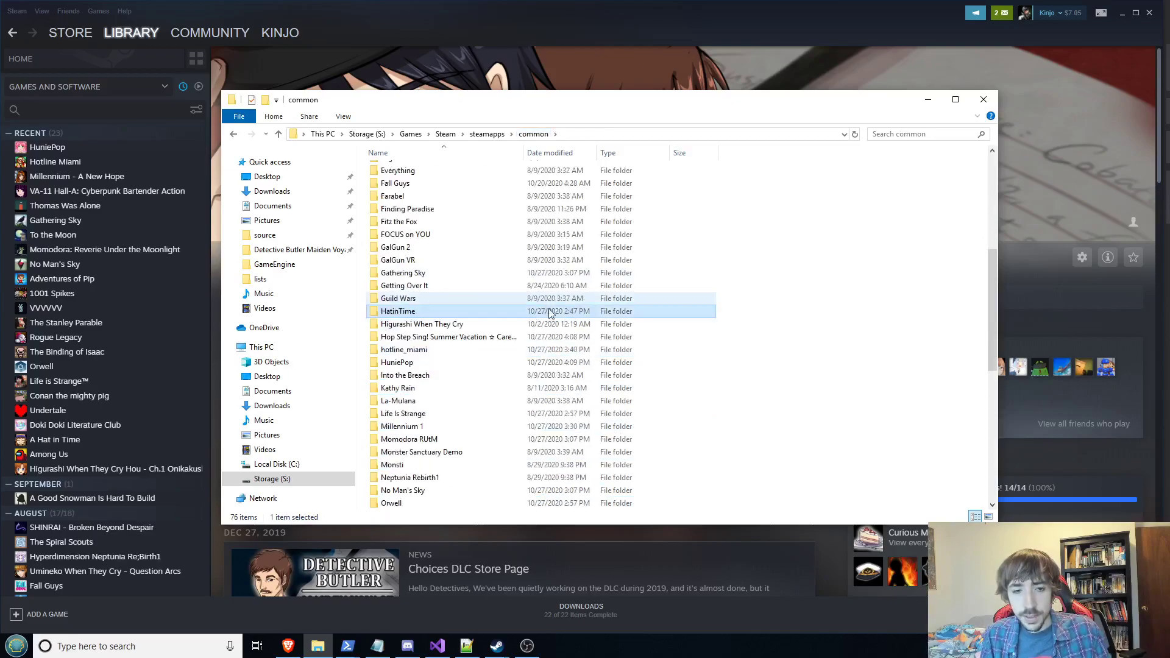
pyautogui.doubleClick(509, 353)
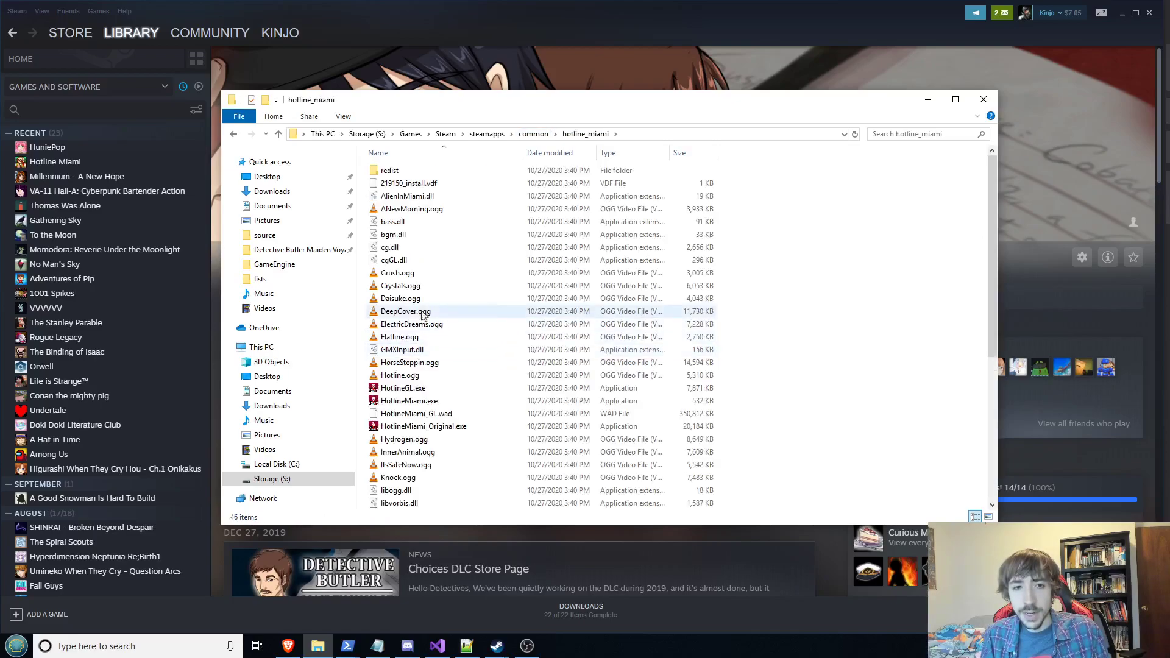
# - Examine the full file list of the hotline_miami folder for clues to its engine
pyautogui.scroll(-4, 791, 287)
pyautogui.scroll(-4, 791, 287)
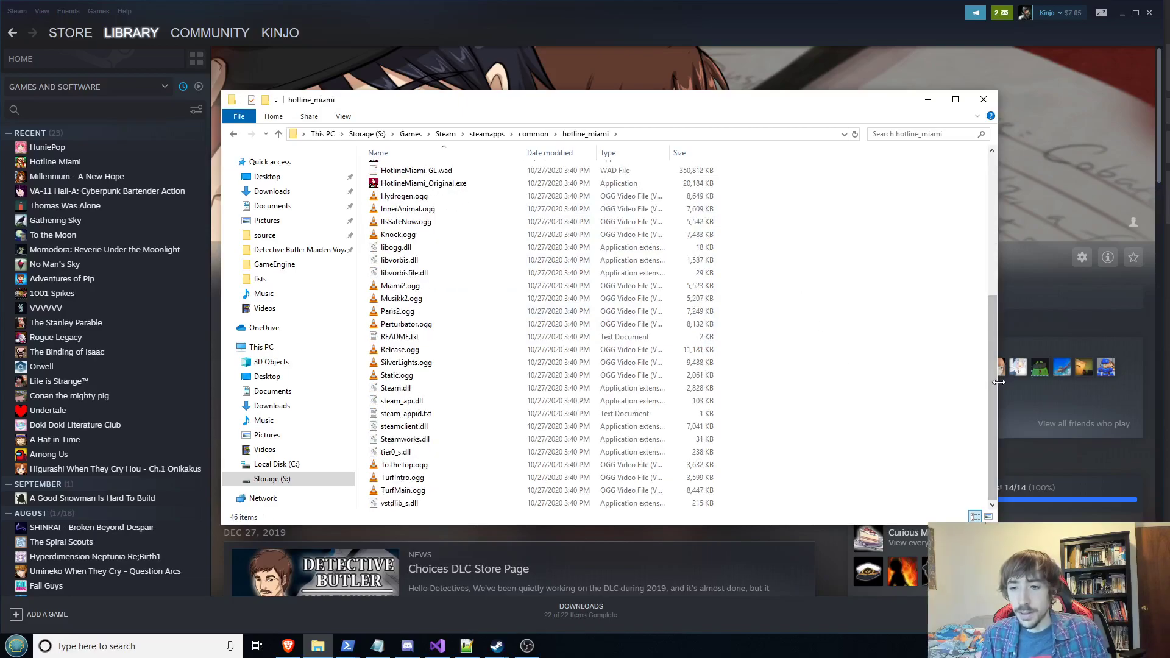
pyautogui.moveTo(992, 379); pyautogui.dragTo(982, 207)
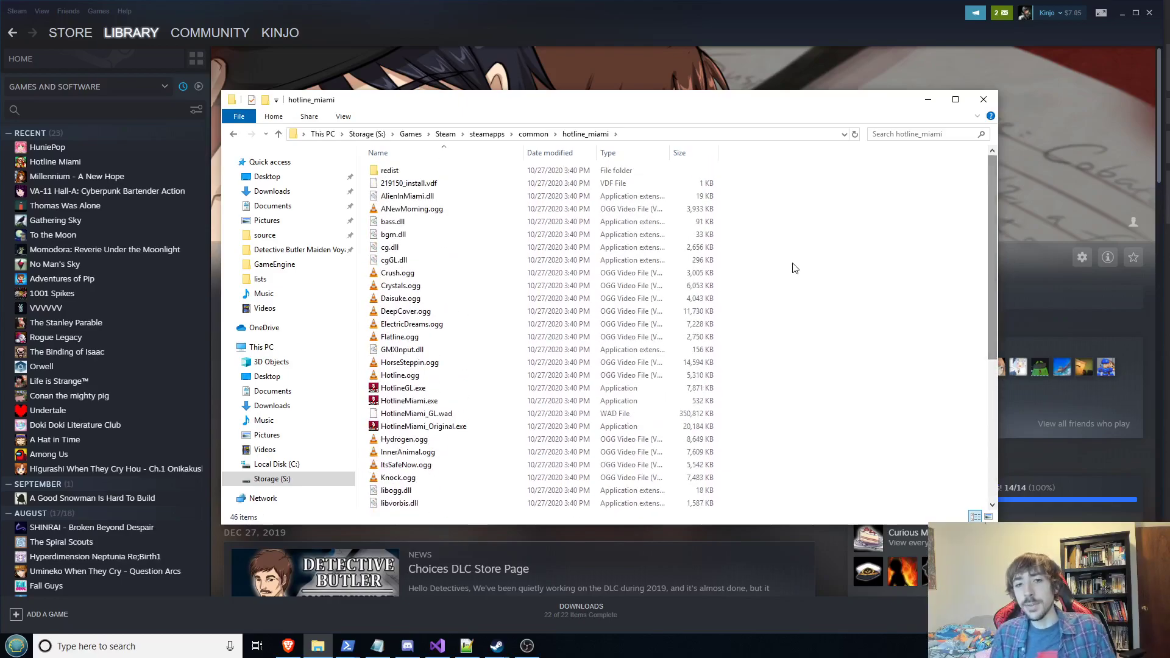
pyautogui.scroll(-7, 807, 185)
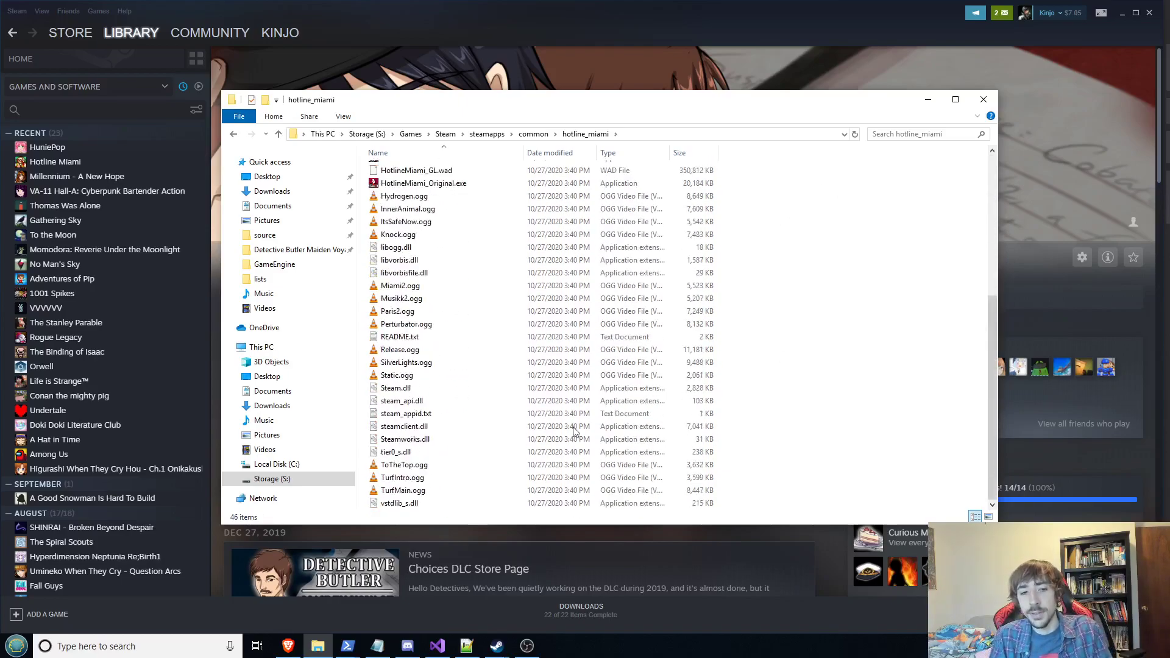
pyautogui.scroll(5, 433, 451)
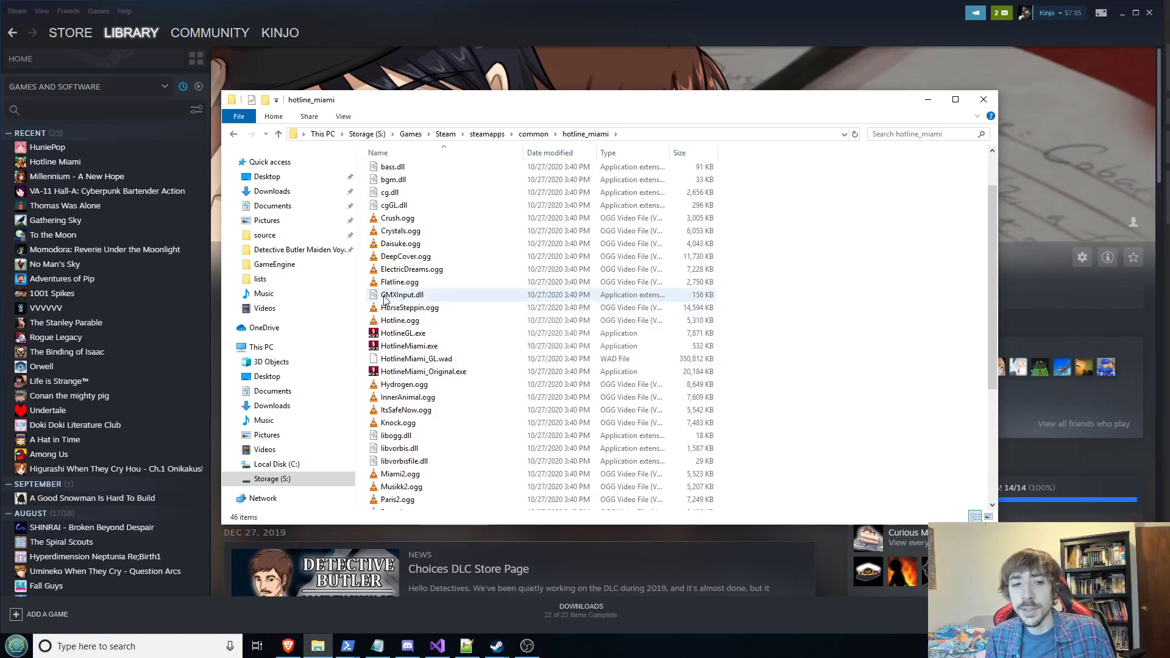
# - Highlight GMXInput.dll, HotlineMiami_GL.wad, HotlineMiami_Original.exe and HotlineMiami.exe in turn, and review the remaining hotline_miami files
pyautogui.click(430, 297)
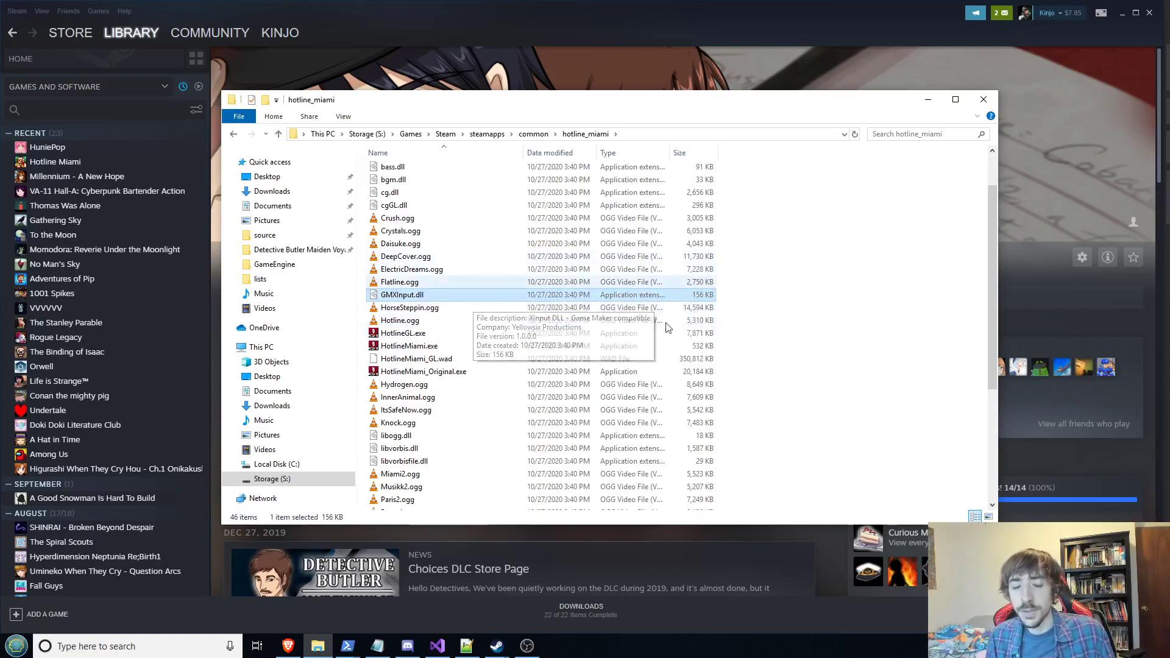
pyautogui.click(545, 362)
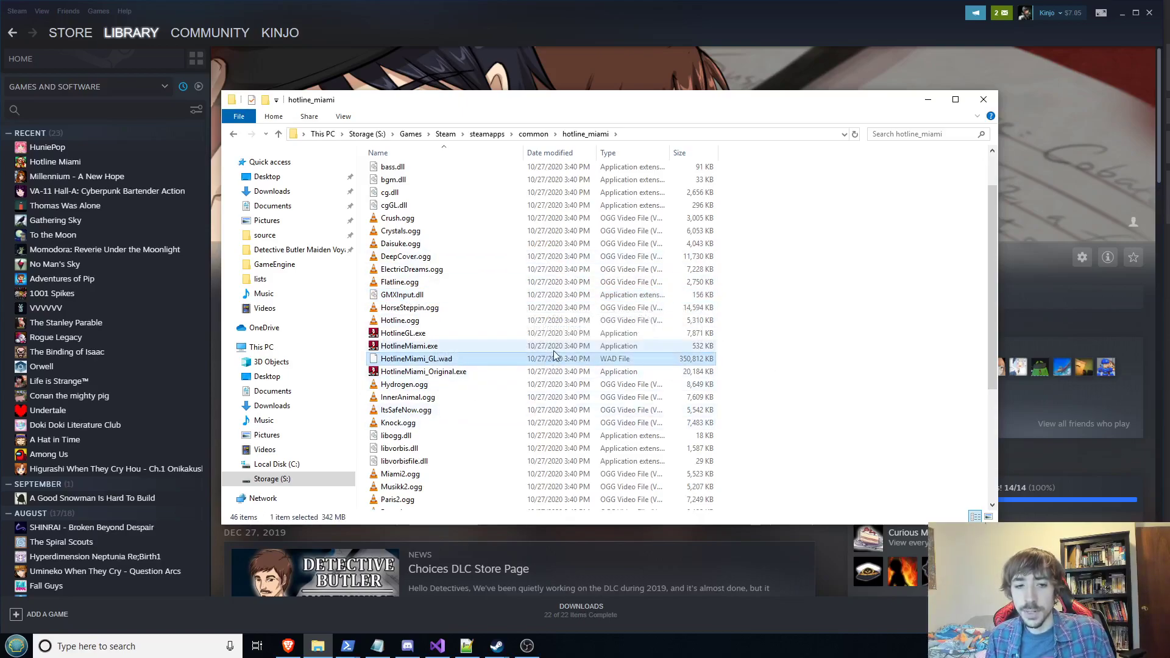
pyautogui.click(576, 373)
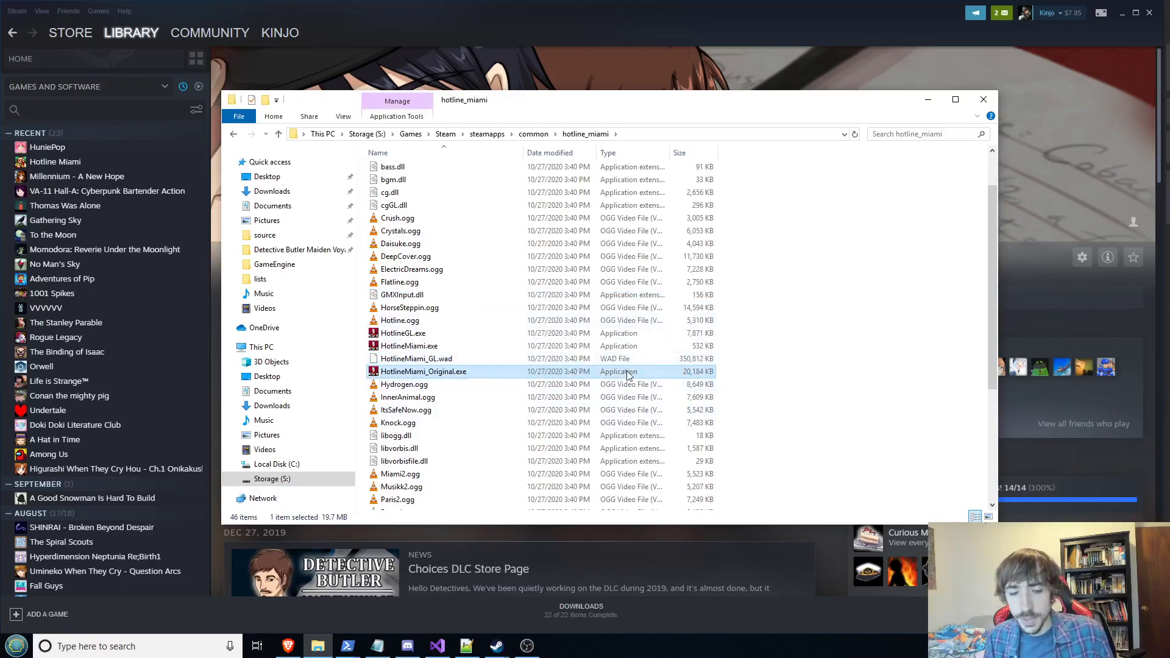
pyautogui.click(556, 347)
pyautogui.scroll(2, 657, 323)
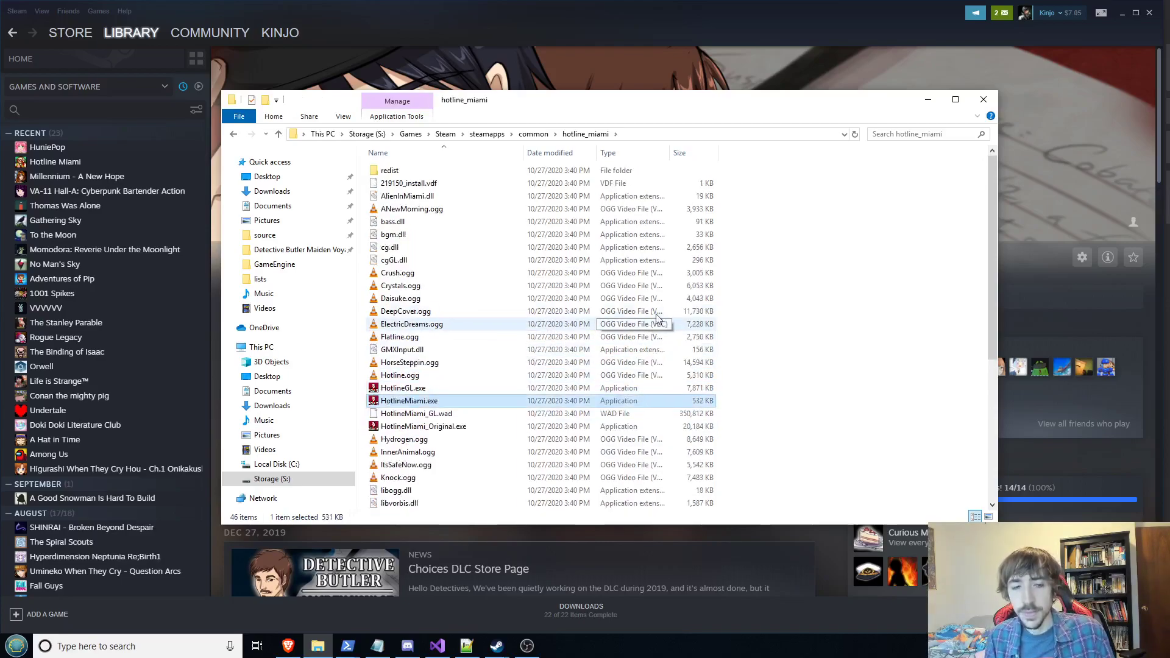
pyautogui.scroll(-7, 605, 248)
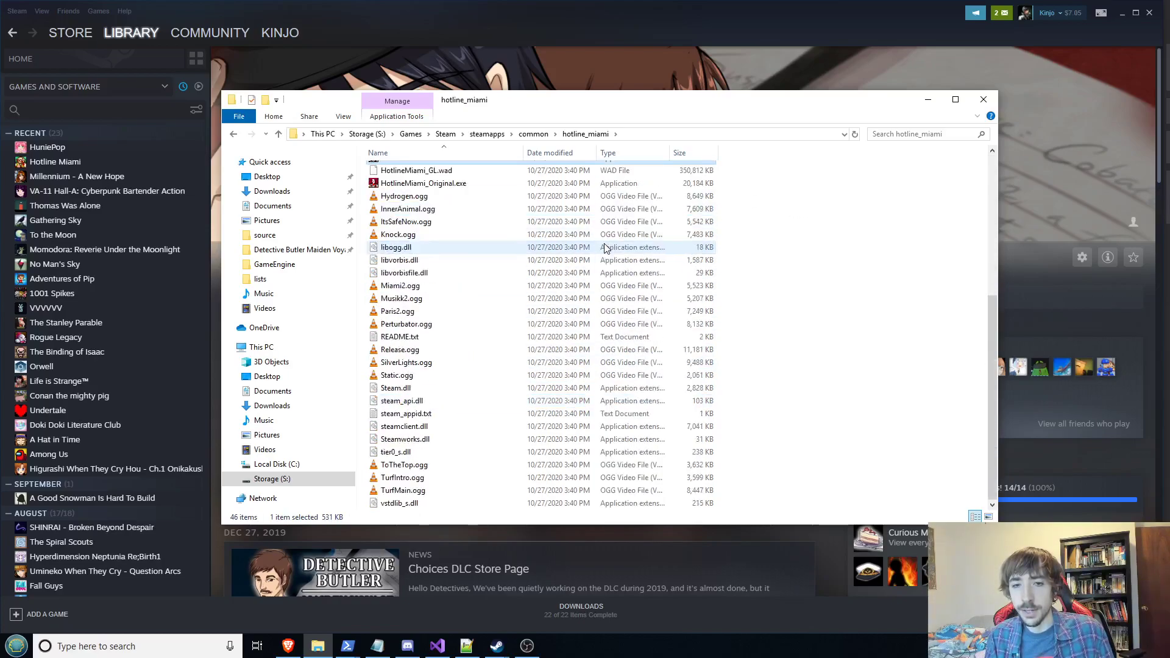
pyautogui.scroll(7, 605, 248)
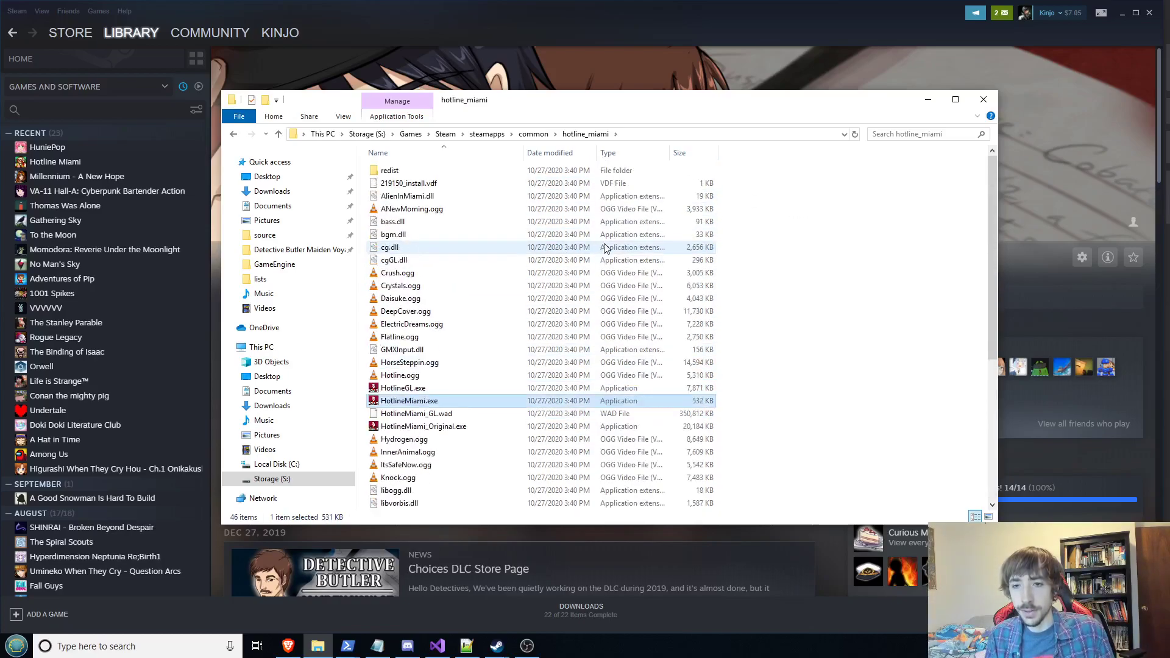
# - Return to the common folder and open the To the Moon game folder
pyautogui.click(534, 134)
pyautogui.scroll(-4, 485, 382)
pyautogui.scroll(-4, 485, 382)
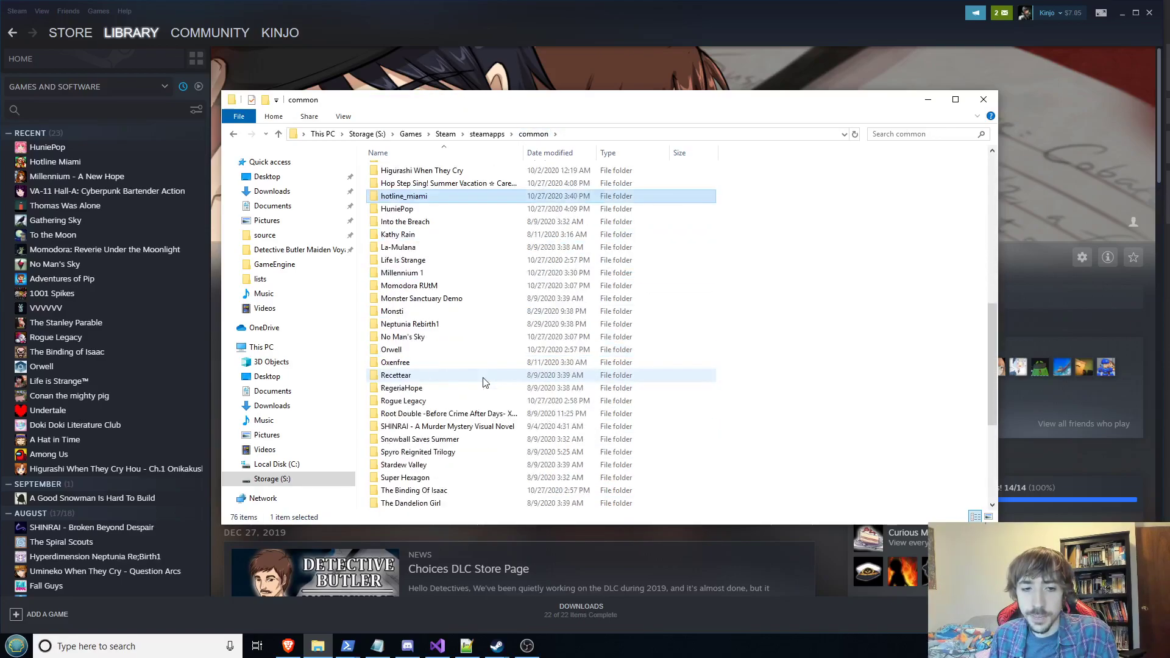
pyautogui.scroll(-3, 485, 382)
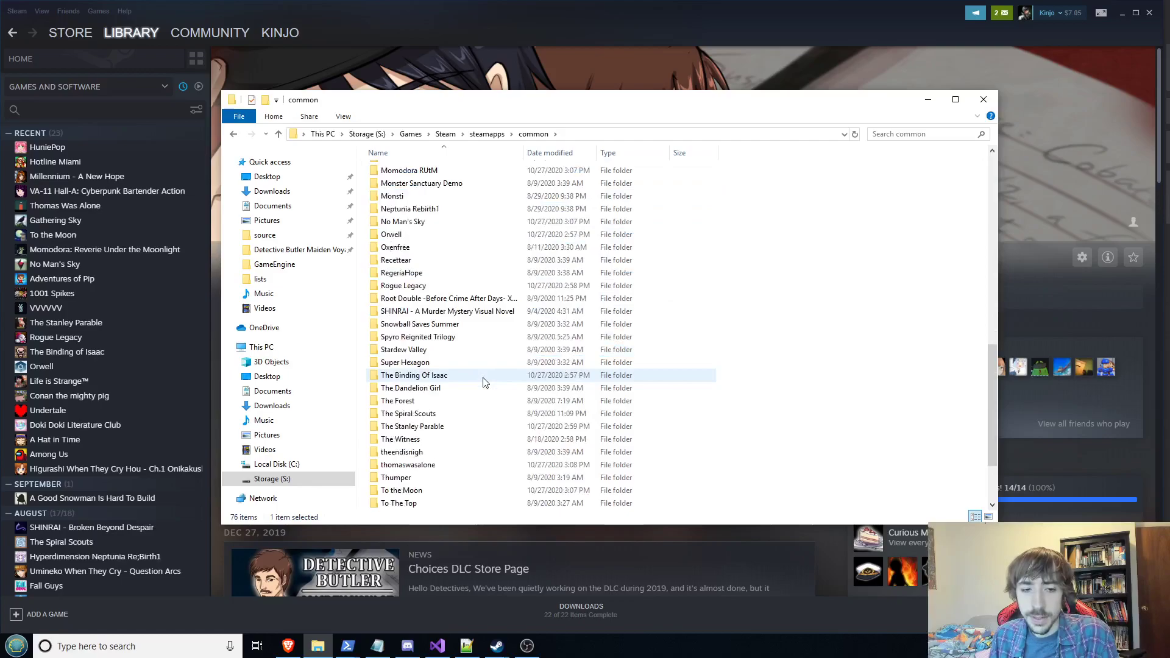
pyautogui.scroll(-2, 485, 382)
pyautogui.doubleClick(453, 401)
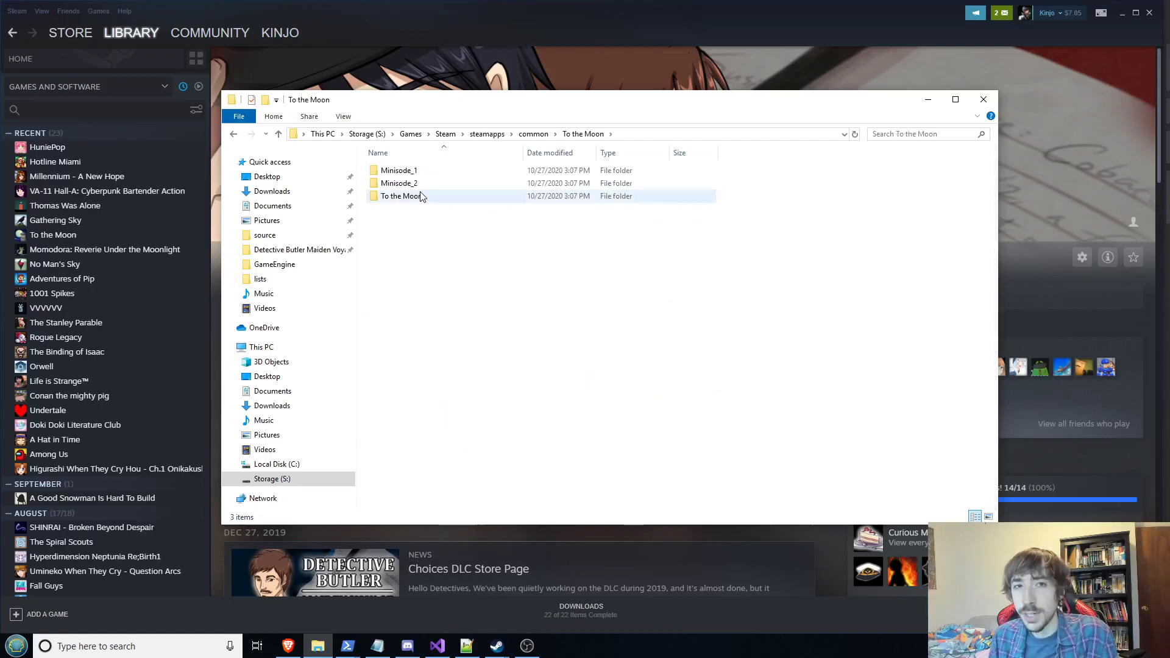
# - Open the inner To the Moon folder and highlight the RGSS104E.dll and To the Moon.rgssad files in turn
pyautogui.doubleClick(427, 198)
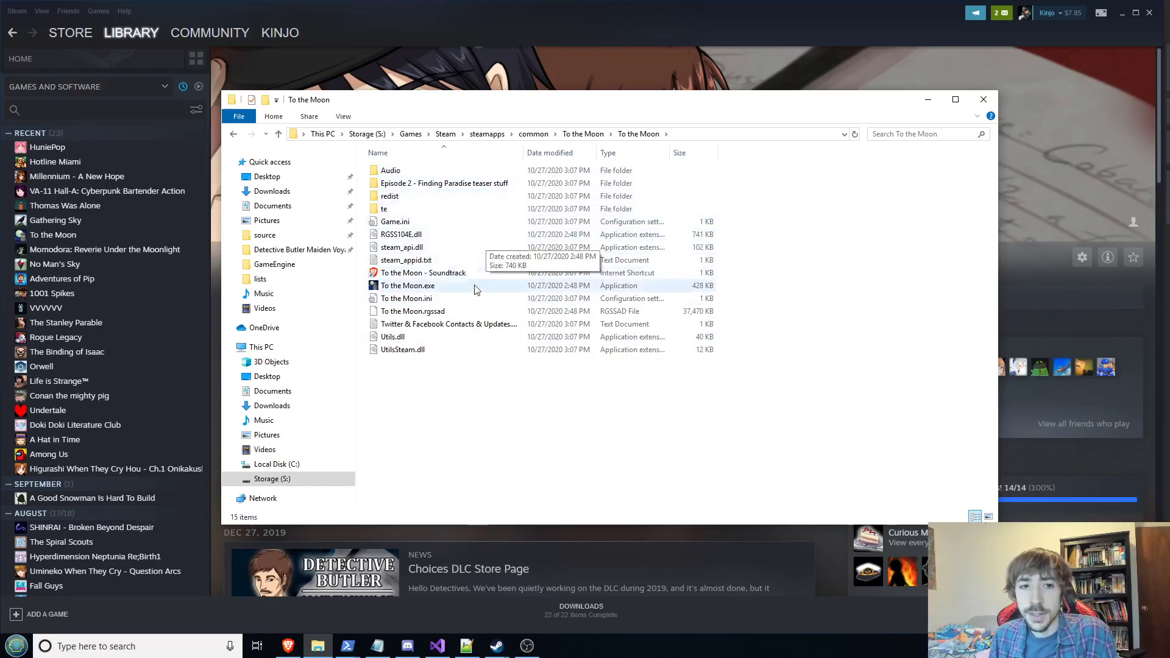
pyautogui.click(406, 238)
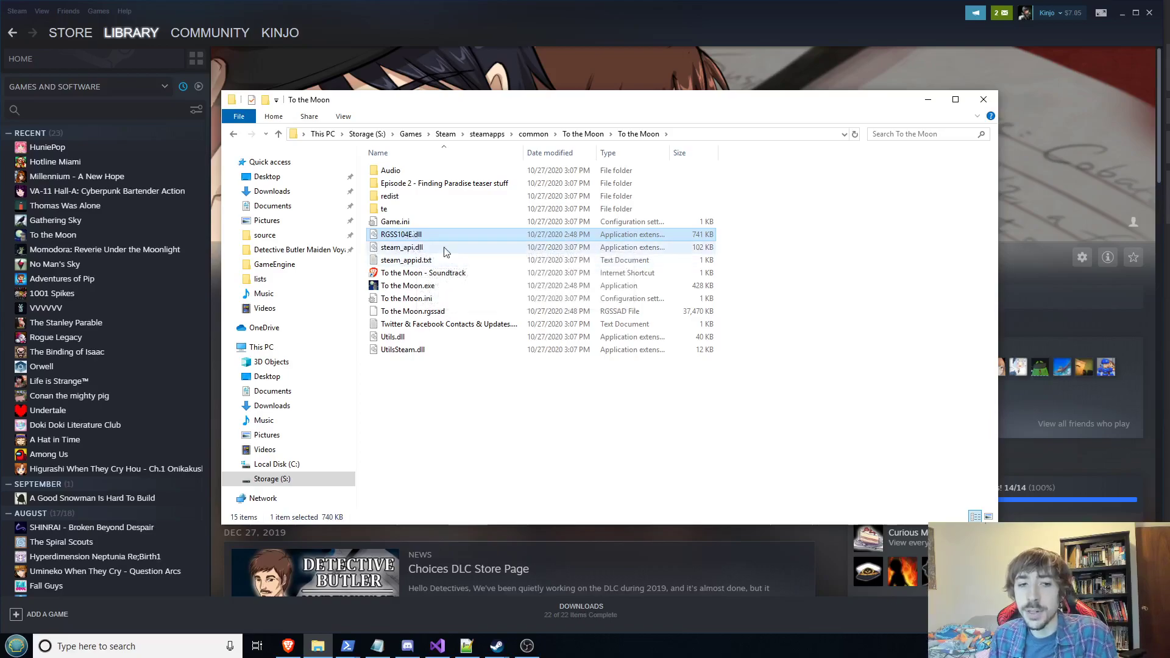
pyautogui.click(440, 312)
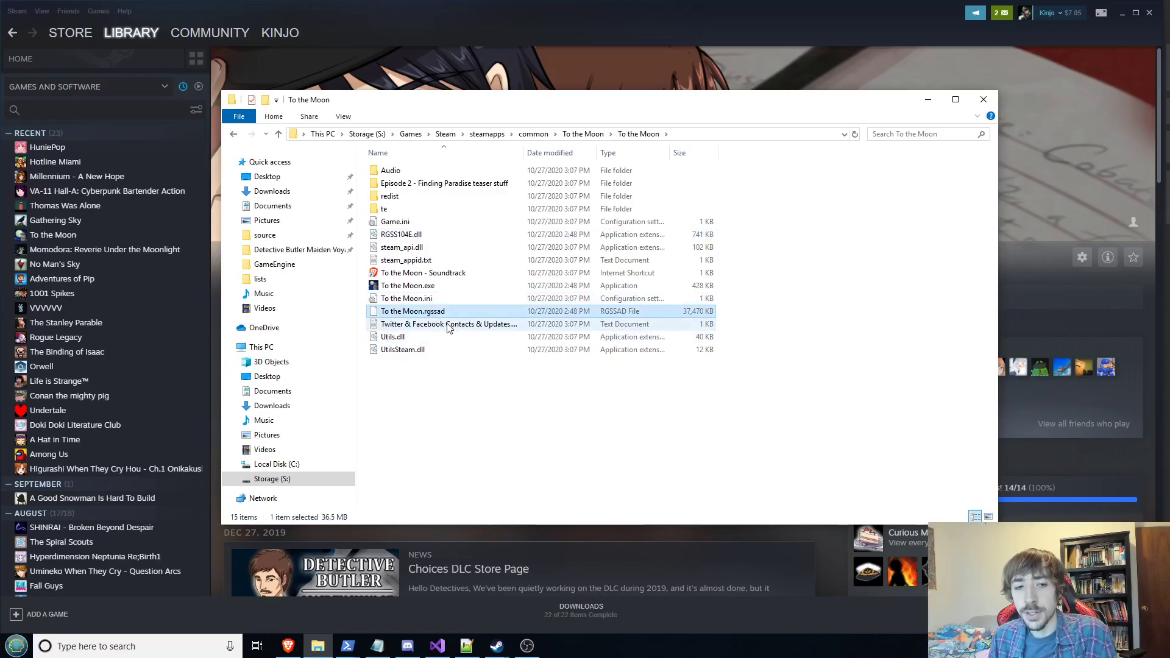
# - Inspect the Audio, redist and te folders inside the inner To the Moon folder, returning to it after each
pyautogui.doubleClick(436, 171)
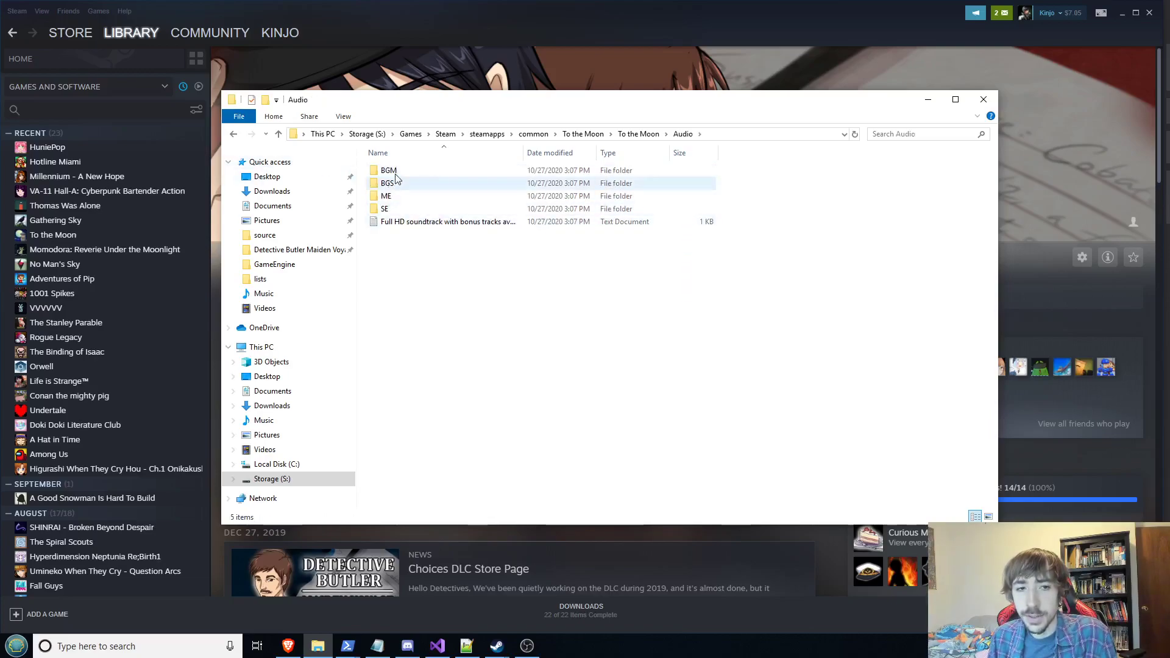
pyautogui.click(233, 133)
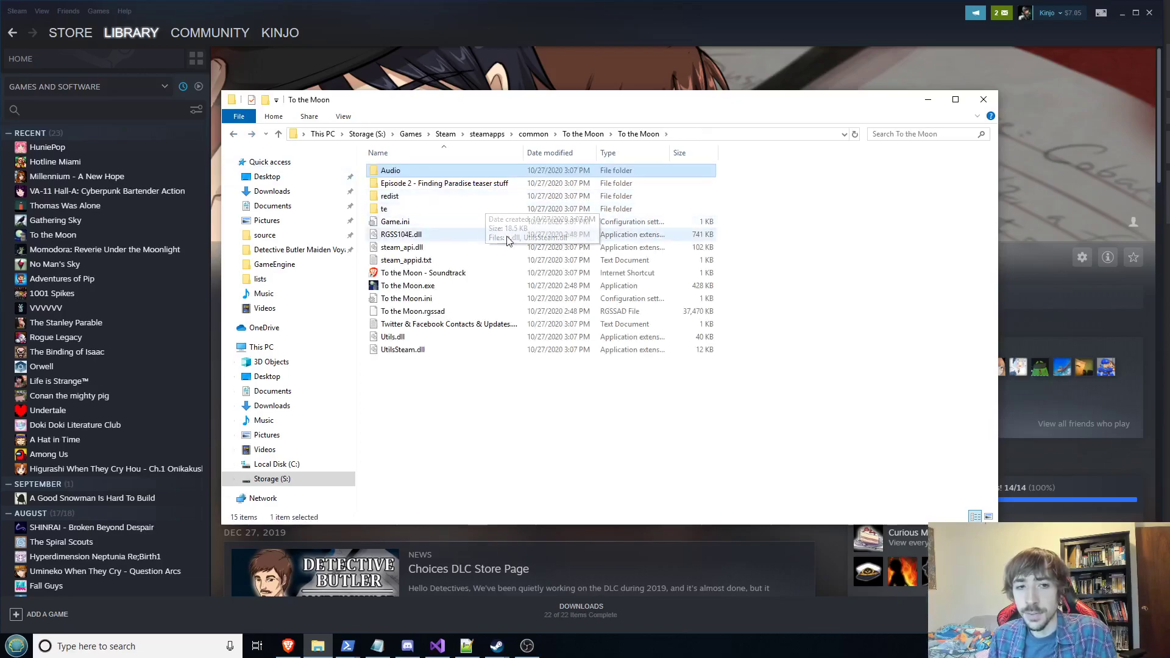
pyautogui.doubleClick(432, 197)
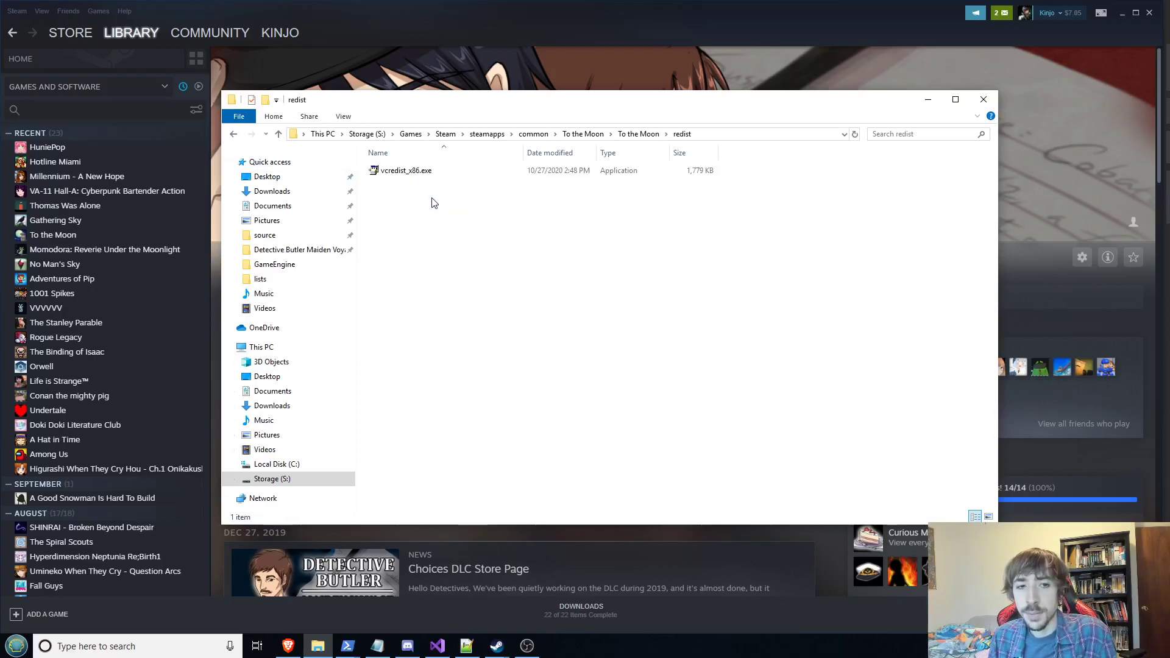
pyautogui.click(233, 135)
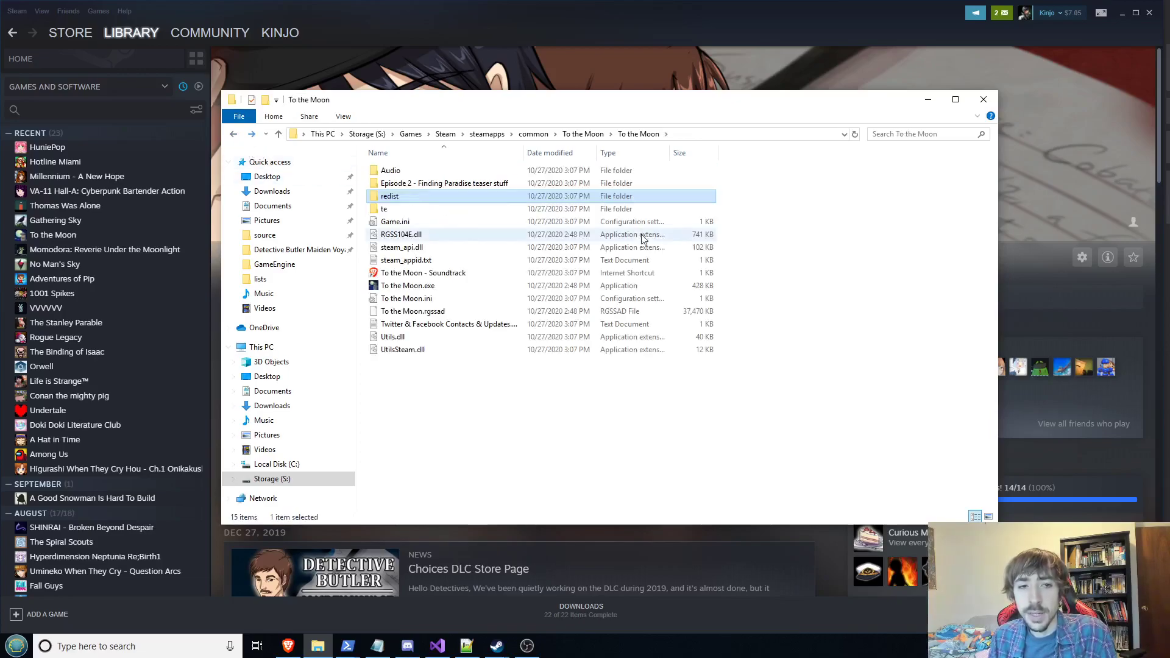
pyautogui.doubleClick(458, 208)
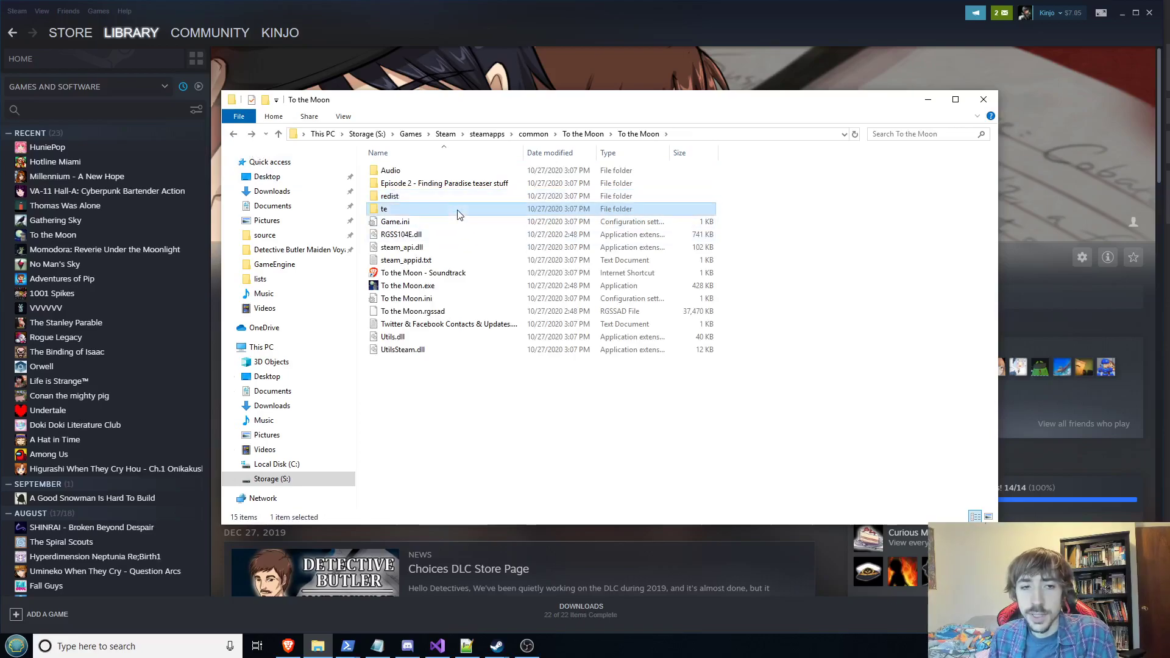
pyautogui.click(234, 135)
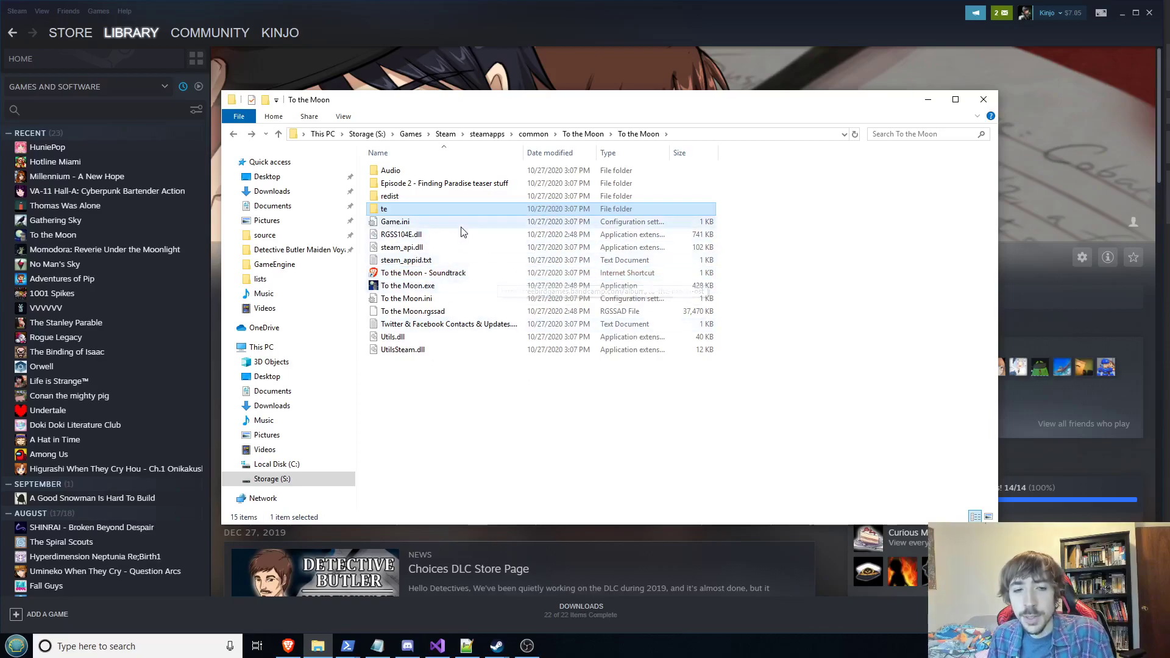
# - Highlight RGSS104E.dll and To the Moon.exe in turn, then return to the common folder
pyautogui.click(419, 237)
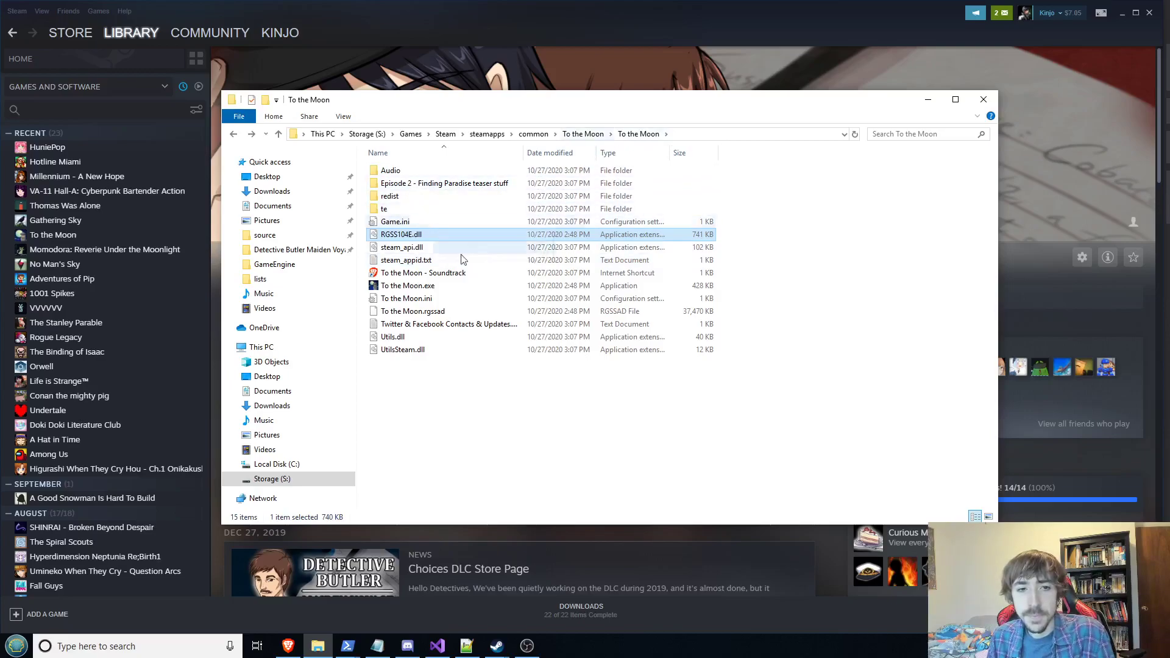
pyautogui.click(430, 288)
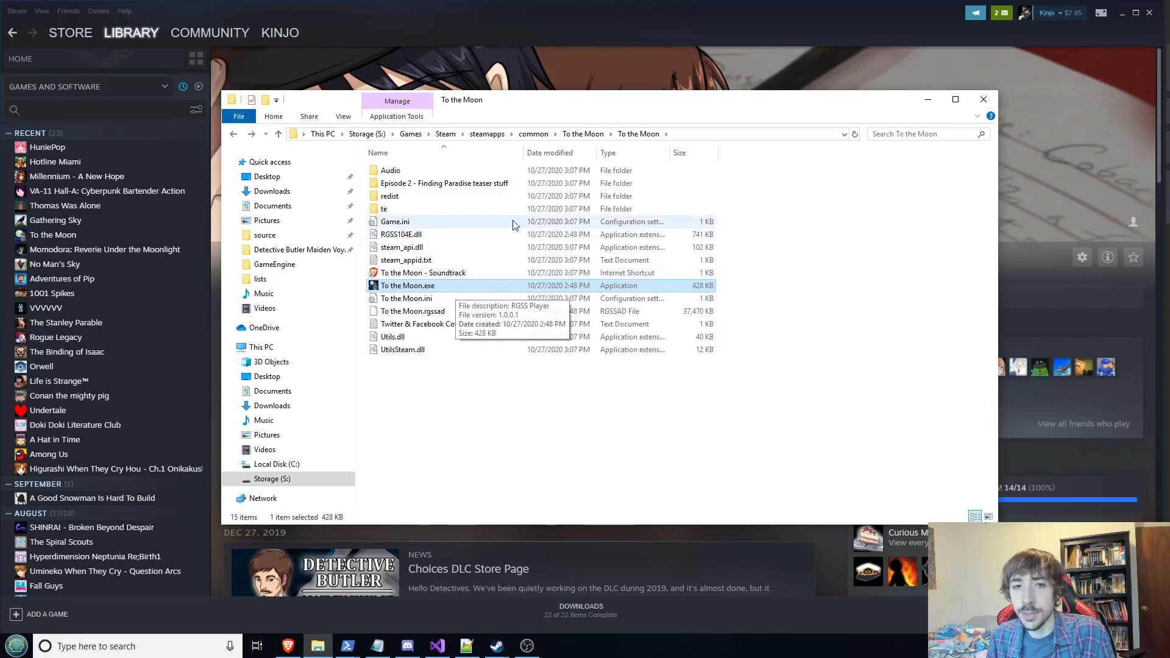
pyautogui.click(534, 134)
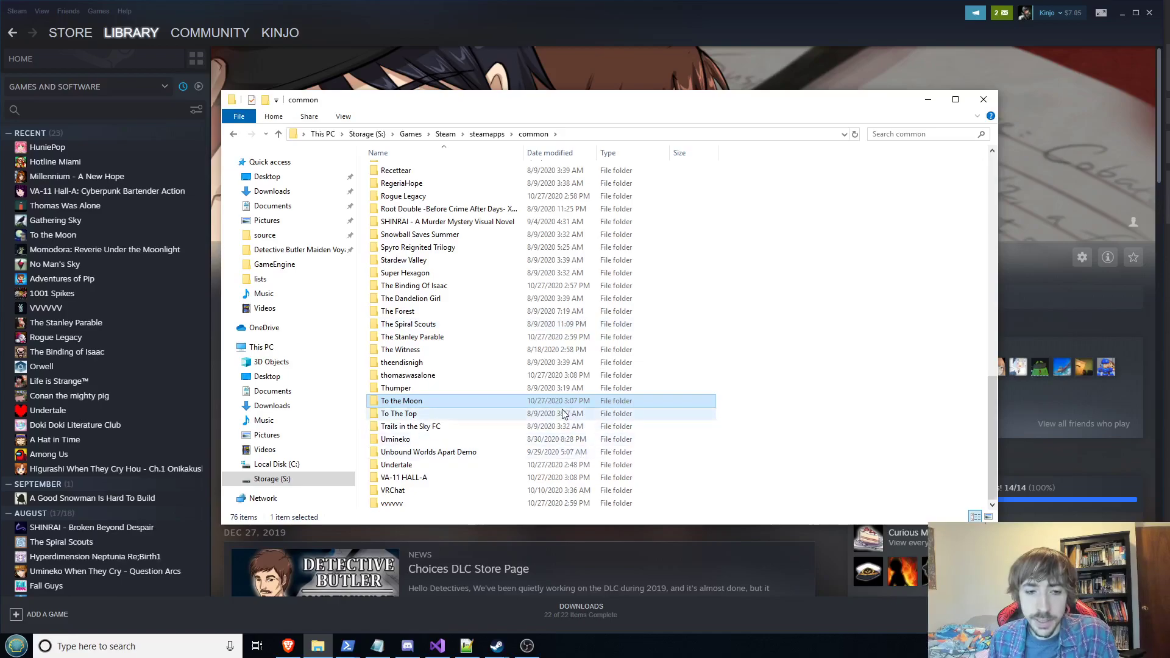
# - Open the Doki Doki Literature Club game folder from the common folder
pyautogui.scroll(6, 564, 413)
pyautogui.scroll(8, 563, 413)
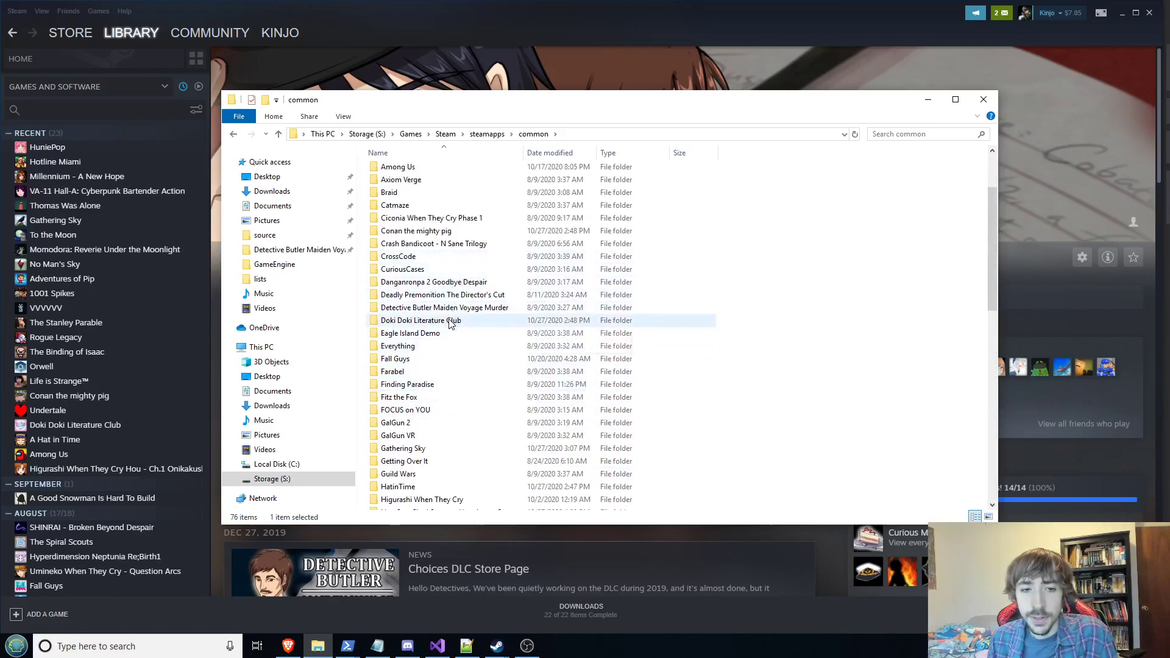
pyautogui.doubleClick(481, 323)
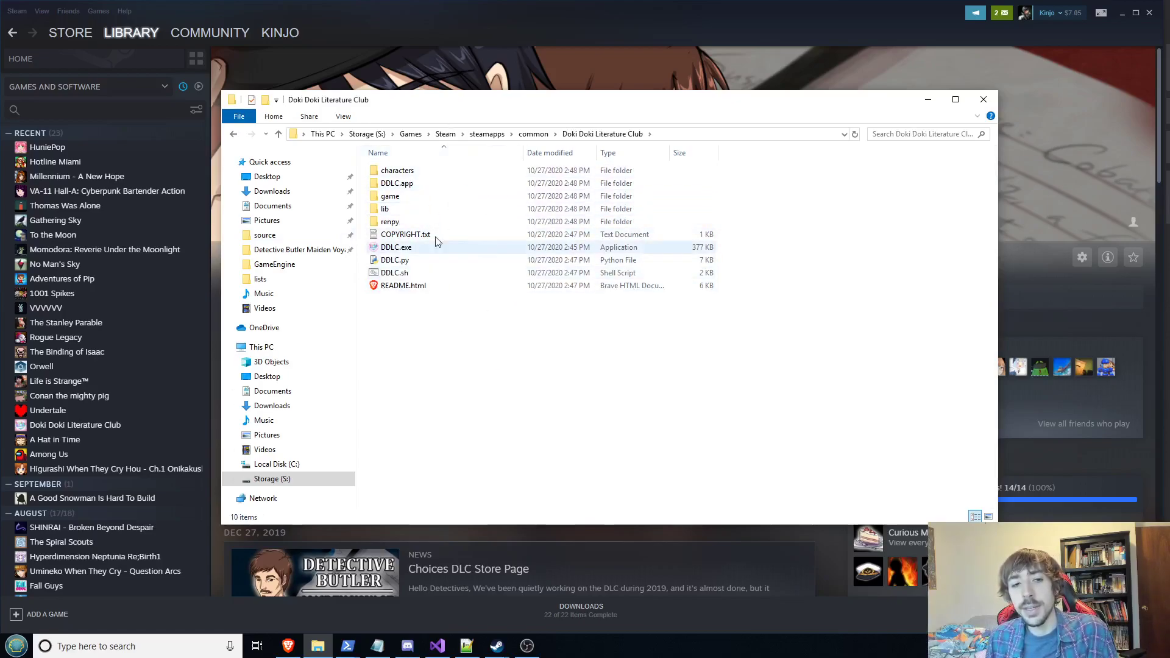
# - Highlight the renpy, game and characters folders and the DDLC.py file in the Doki Doki Literature Club folder
pyautogui.click(454, 222)
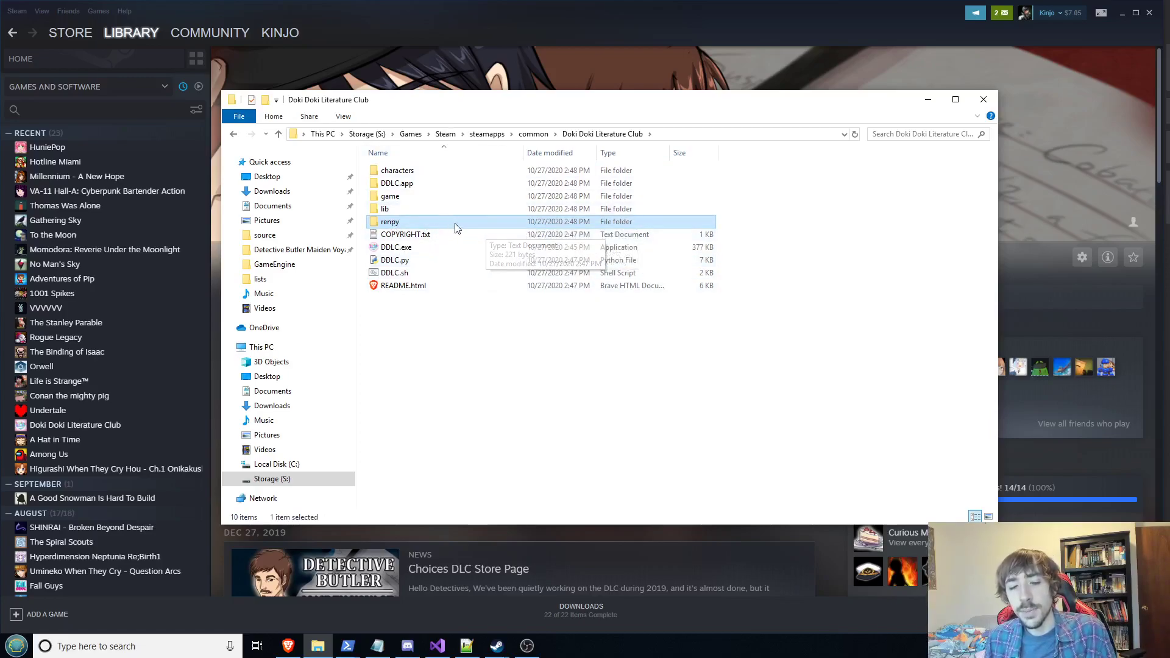
pyautogui.click(429, 198)
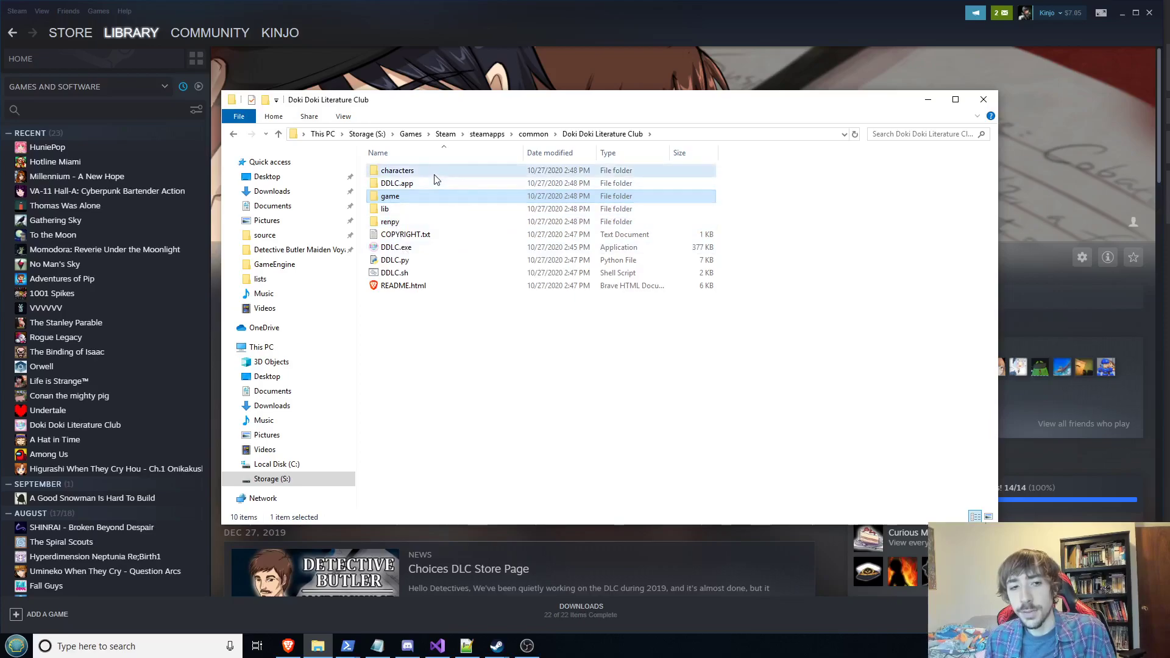
pyautogui.click(434, 173)
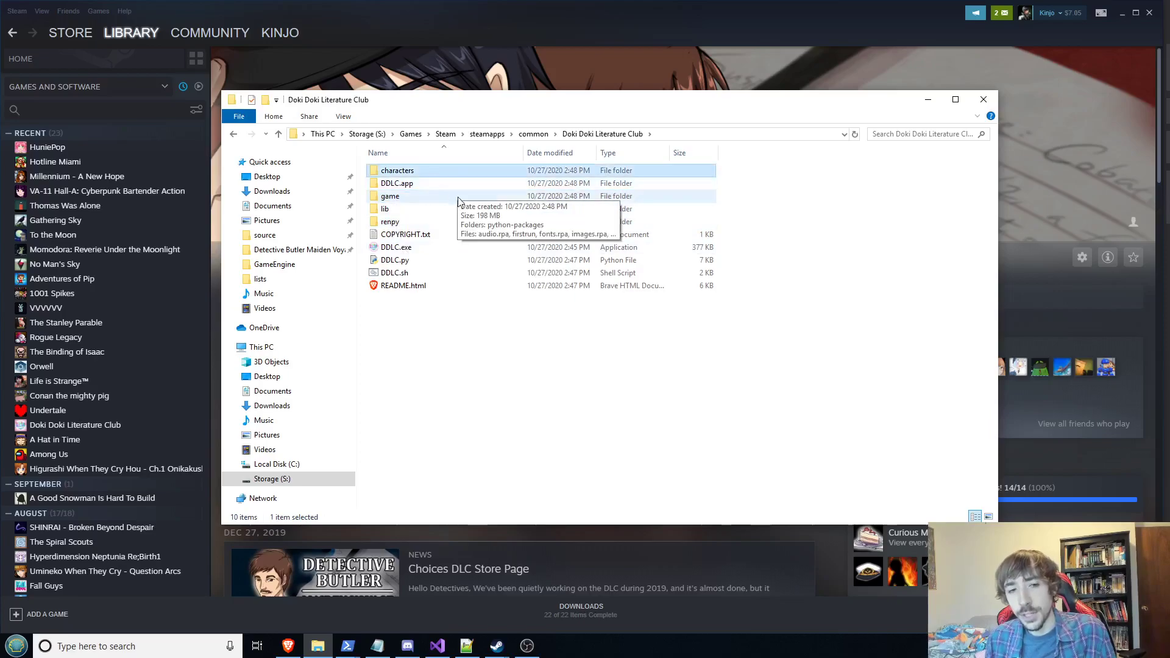
pyautogui.click(419, 197)
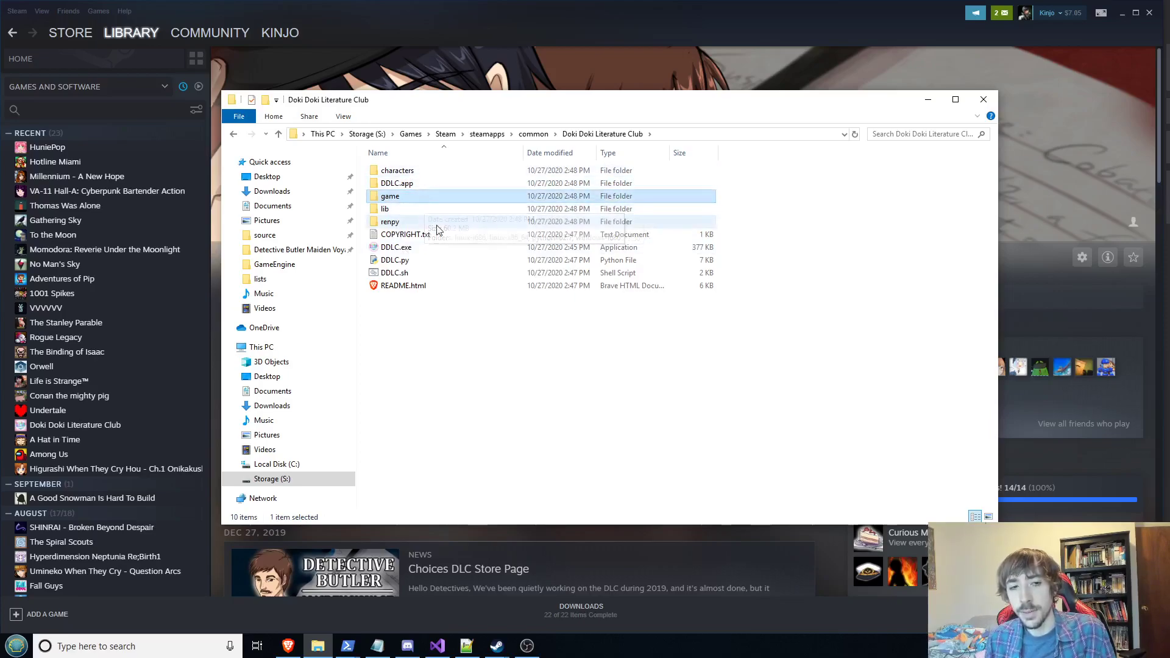
pyautogui.click(426, 264)
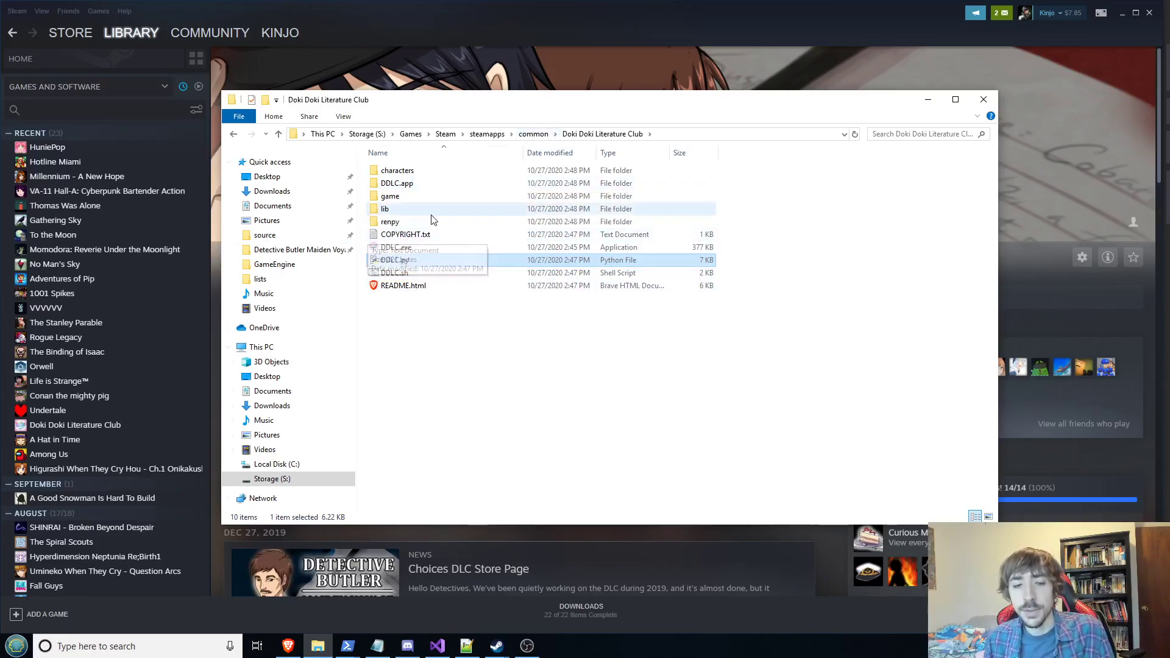
# - Return to the common folder and look through its full list of installed game folders
pyautogui.click(534, 135)
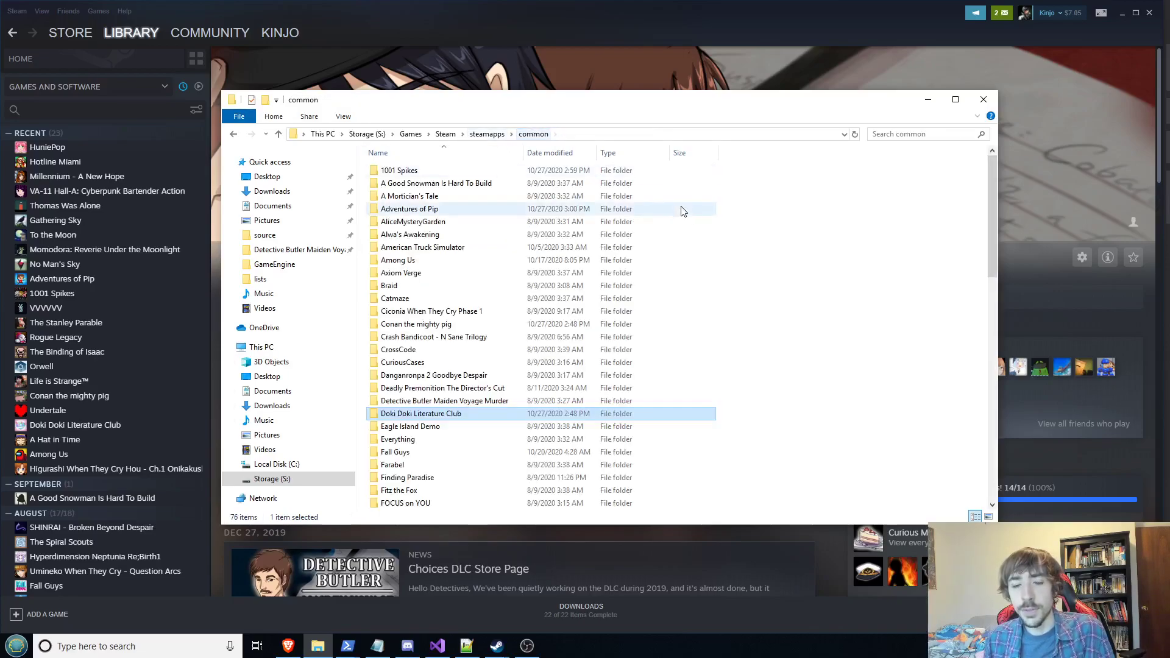
pyautogui.click(886, 292)
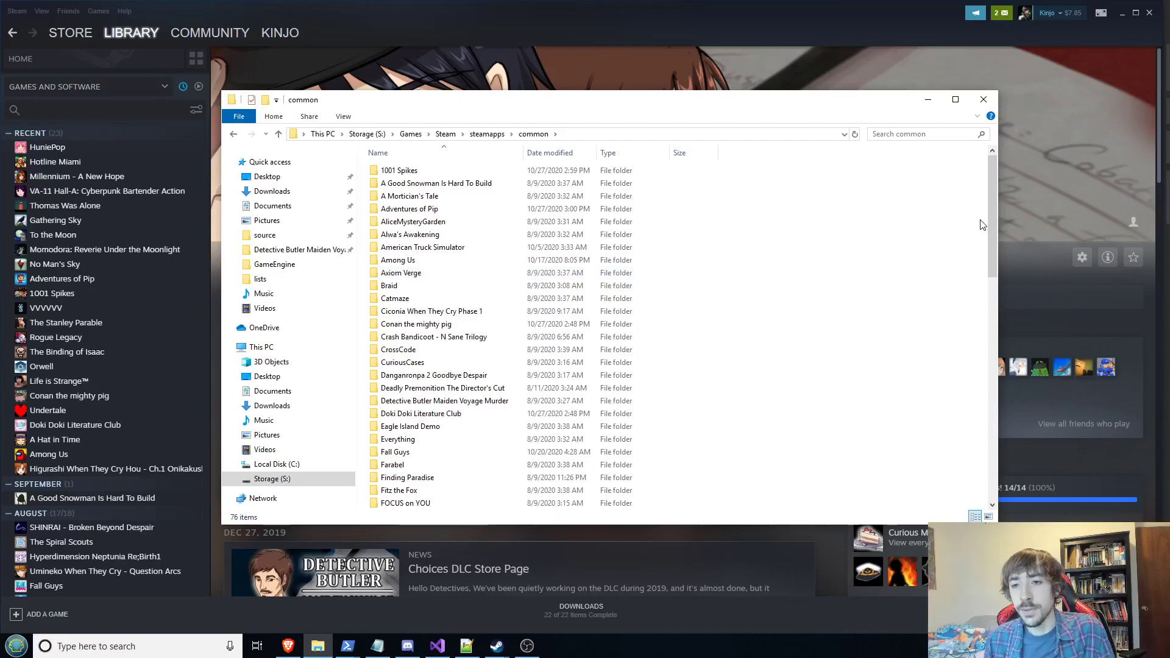
pyautogui.moveTo(990, 229); pyautogui.dragTo(986, 178)
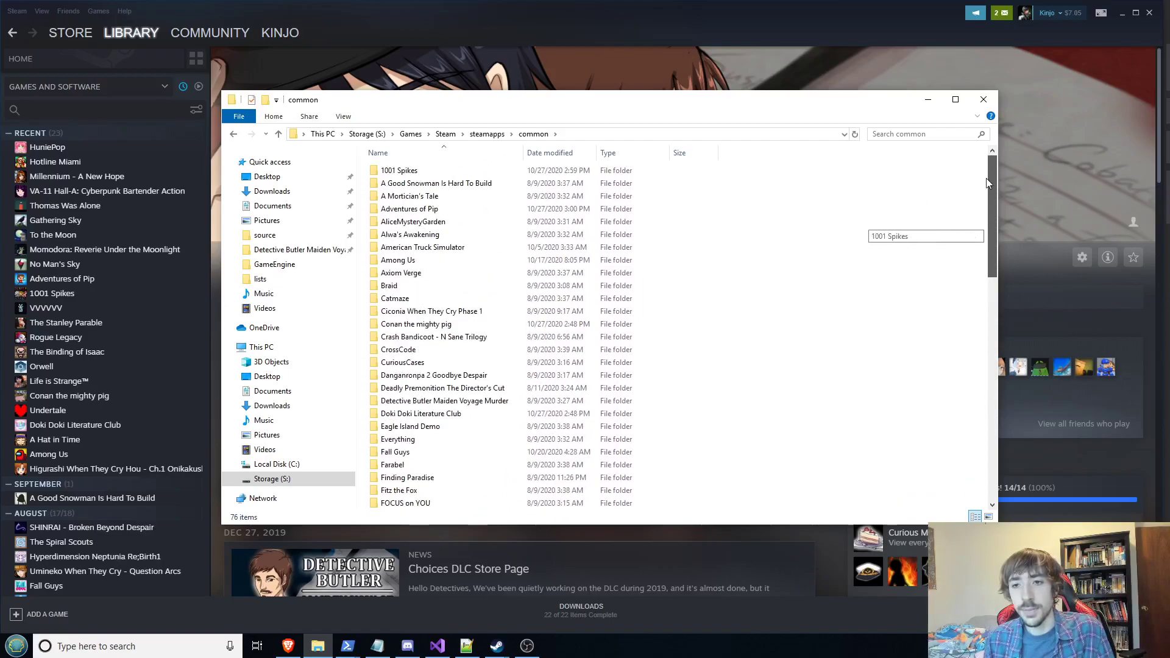
pyautogui.scroll(-3, 438, 301)
pyautogui.scroll(-13, 437, 301)
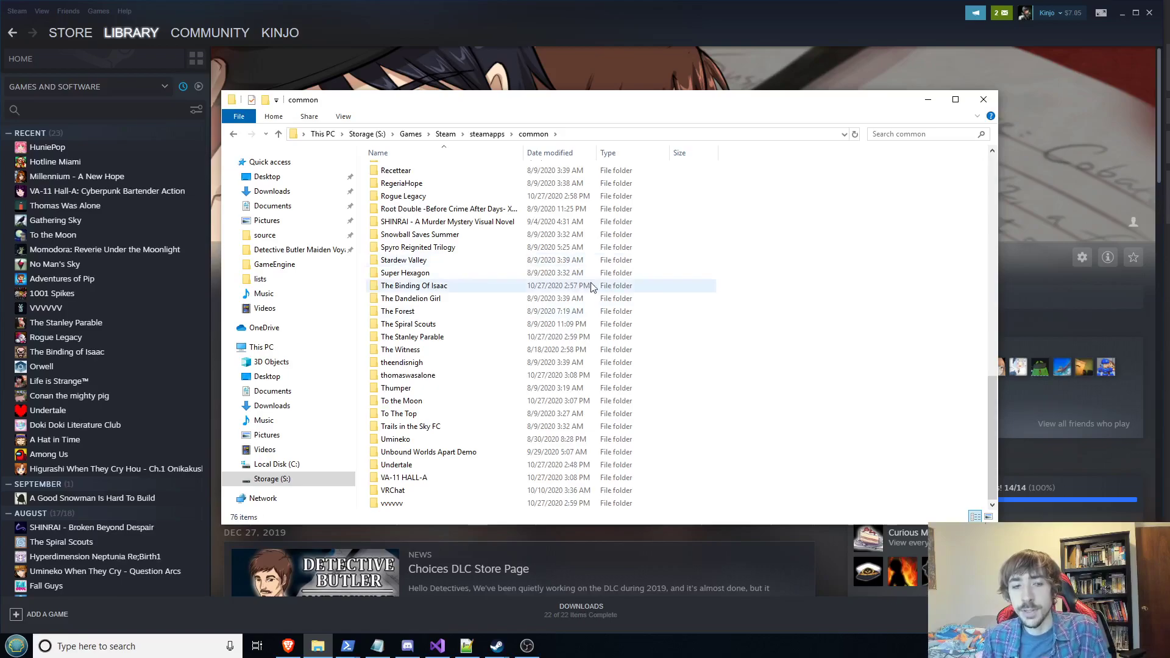
pyautogui.scroll(15, 681, 350)
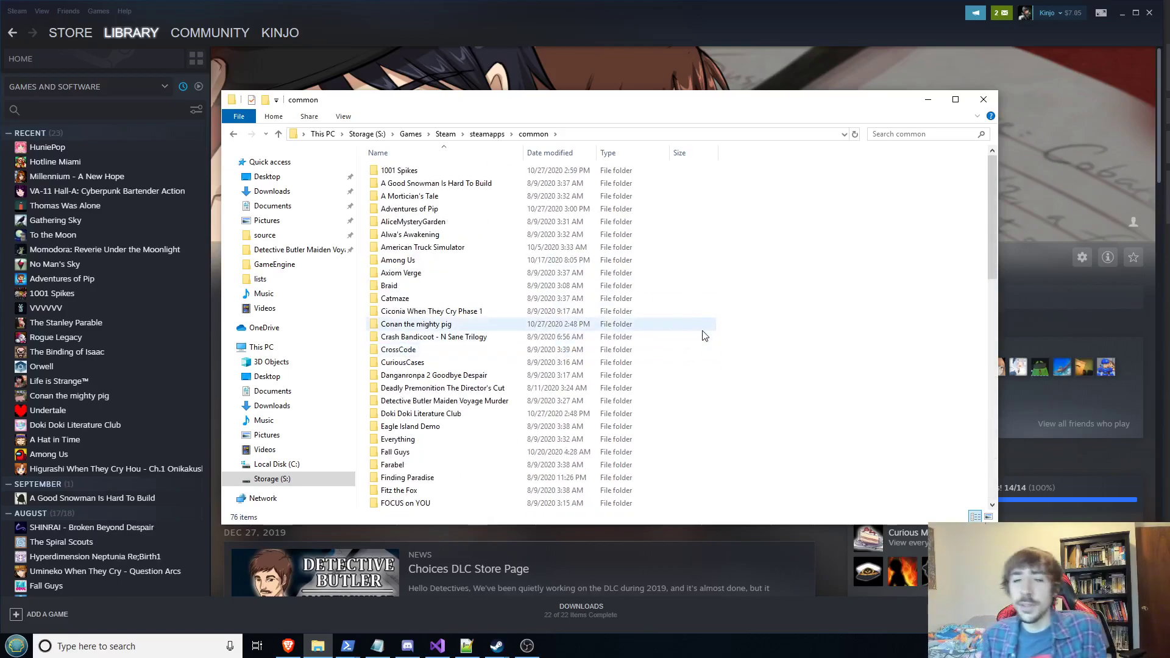
pyautogui.scroll(-5, 499, 346)
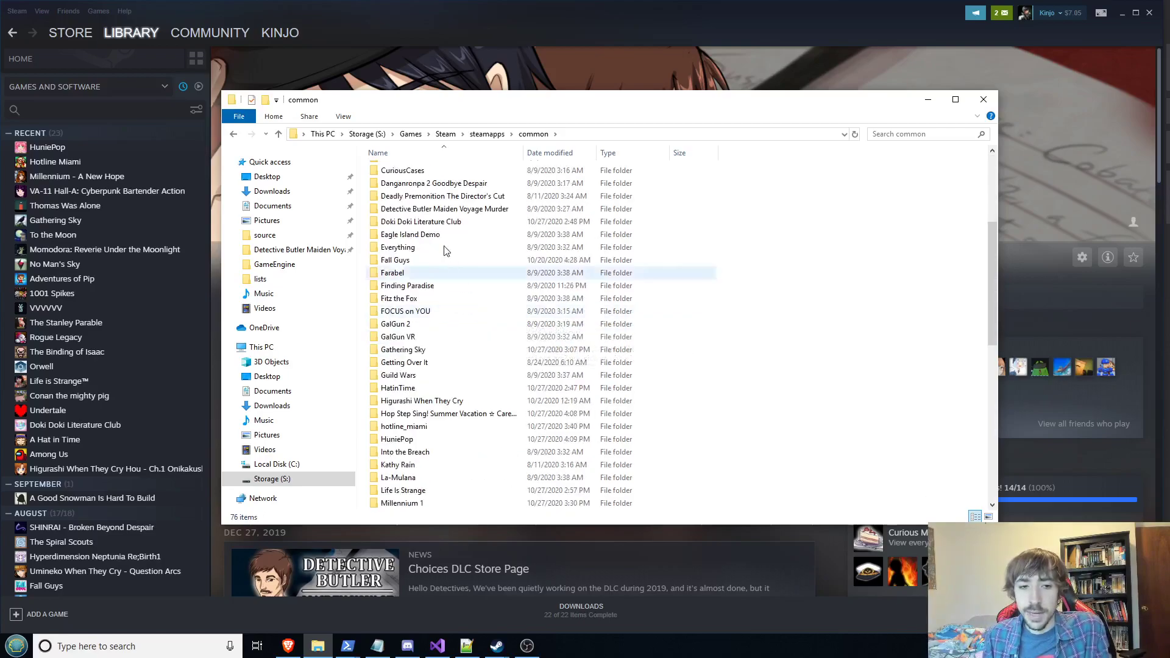
# - Open the Detective Butler Maiden Voyage Murder folder and highlight the arc.nsa and nscript.dat files in turn
pyautogui.doubleClick(423, 210)
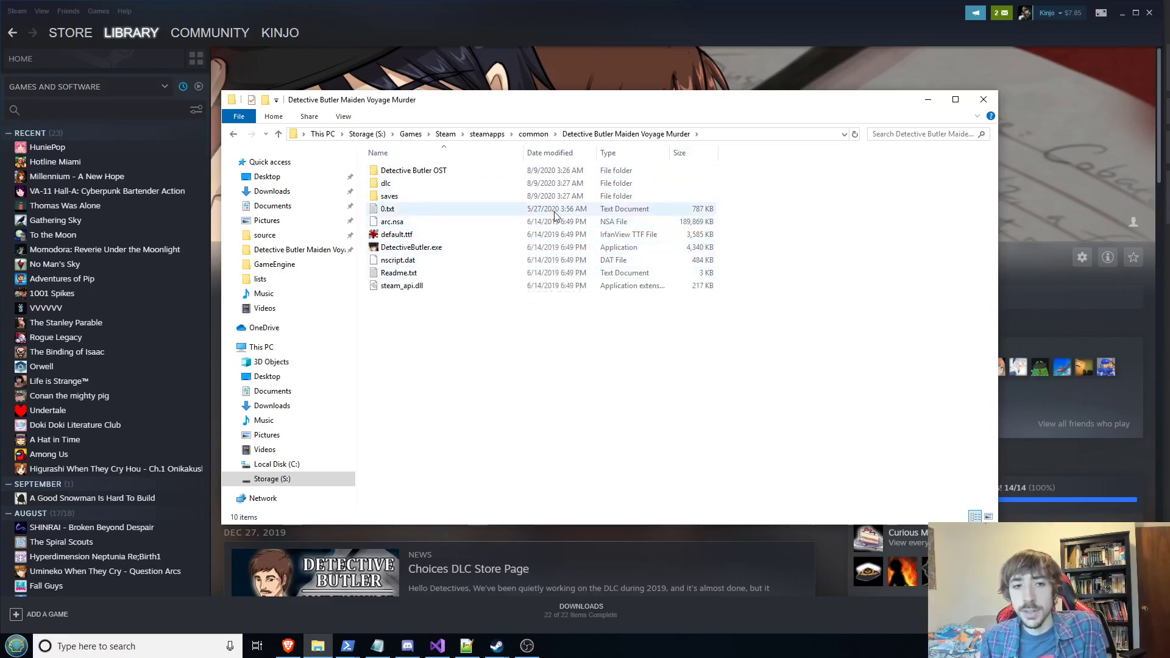
pyautogui.click(424, 222)
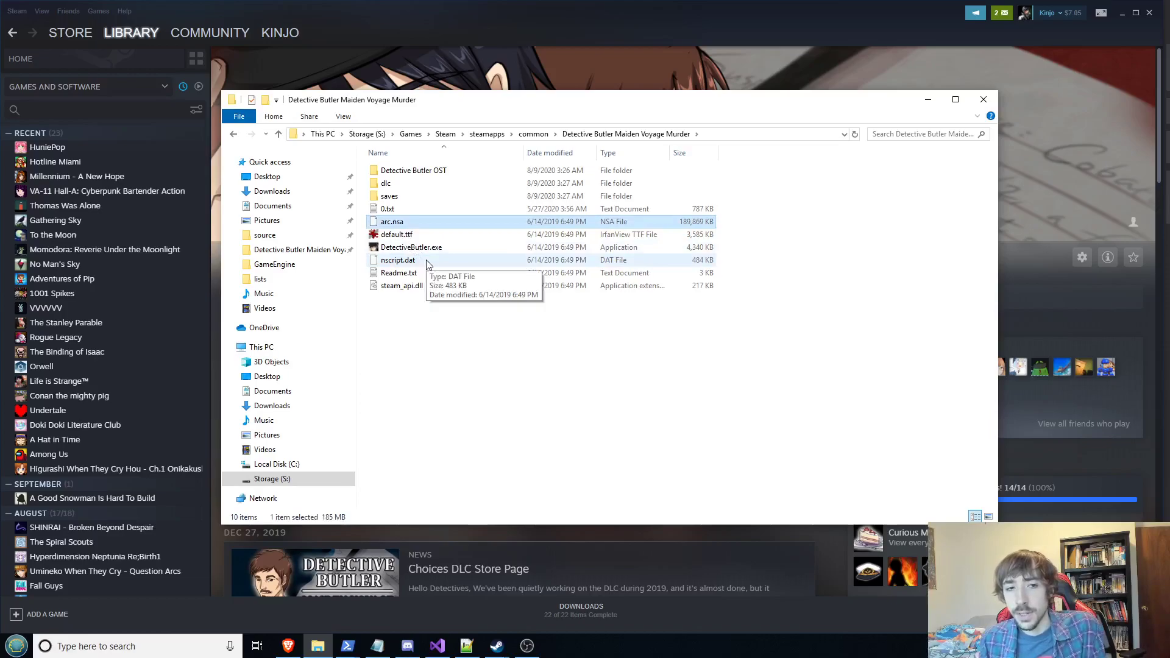
pyautogui.click(414, 261)
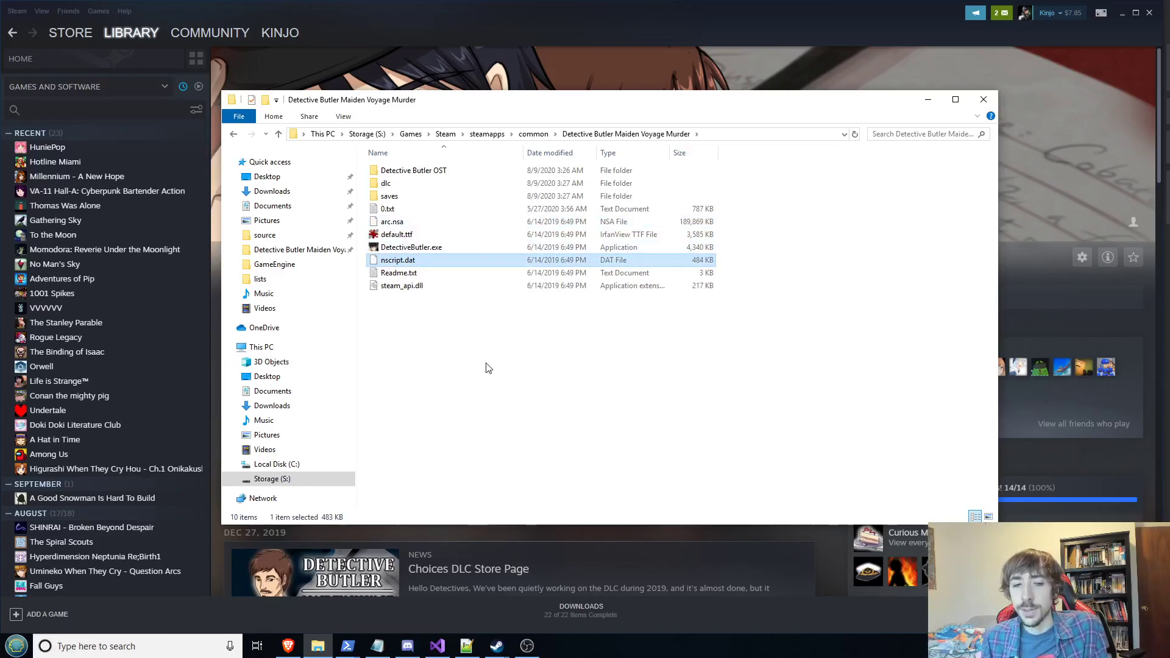
pyautogui.click(502, 322)
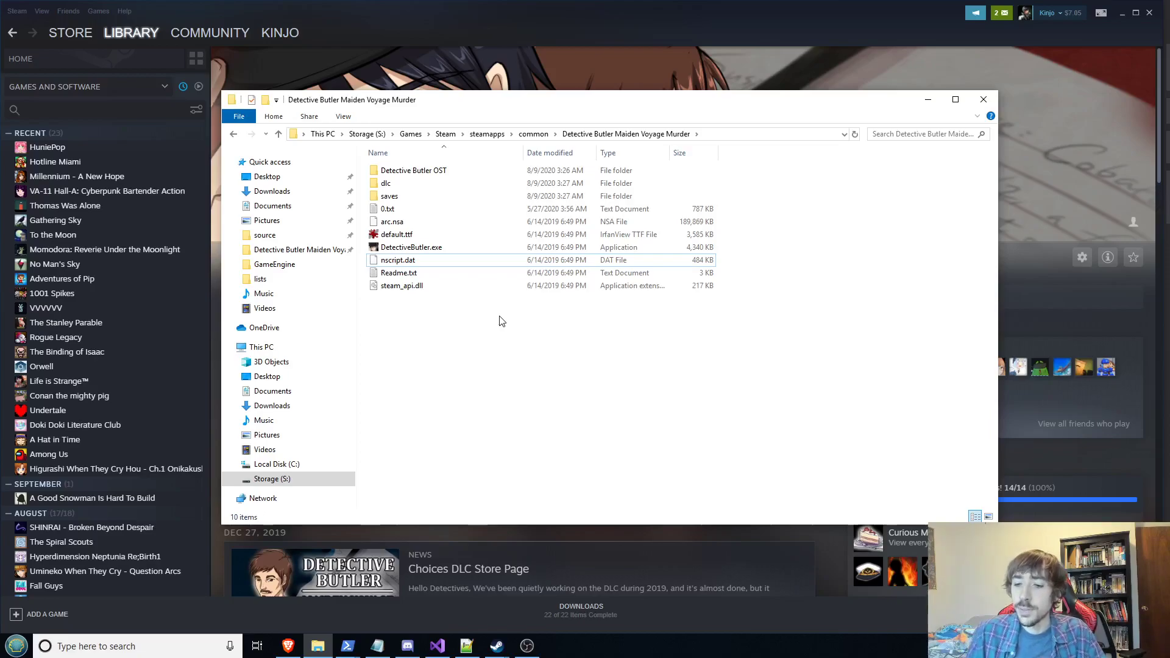
# - Return to the common folder and open the 1001 Spikes game folder
pyautogui.click(235, 133)
pyautogui.click(848, 318)
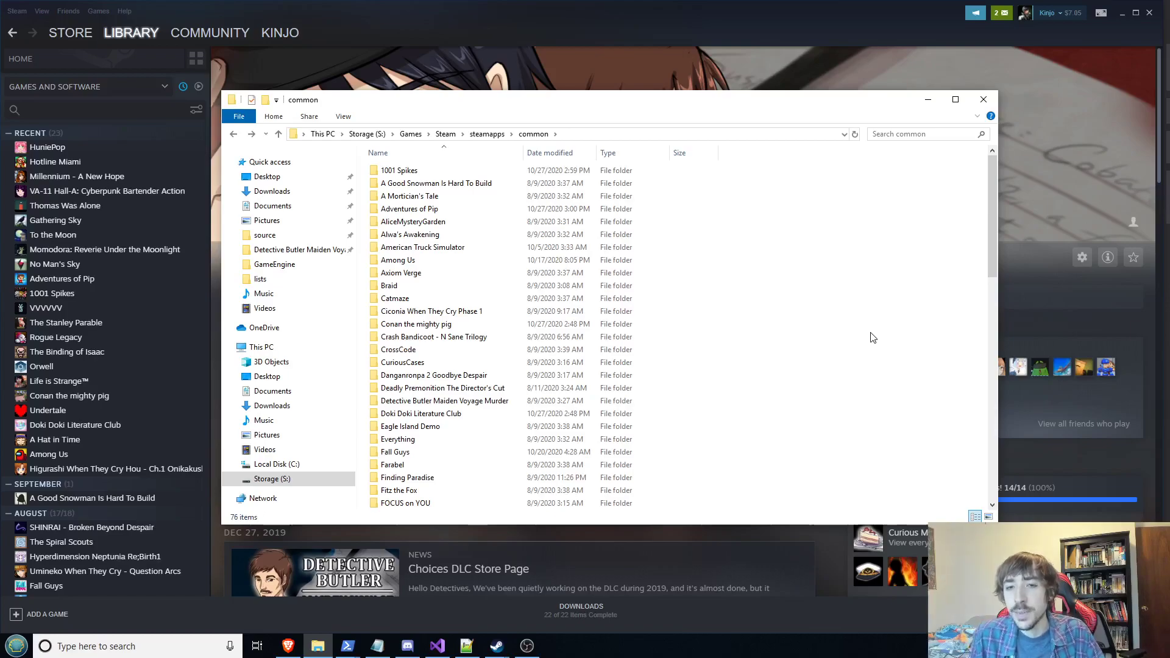
pyautogui.doubleClick(479, 172)
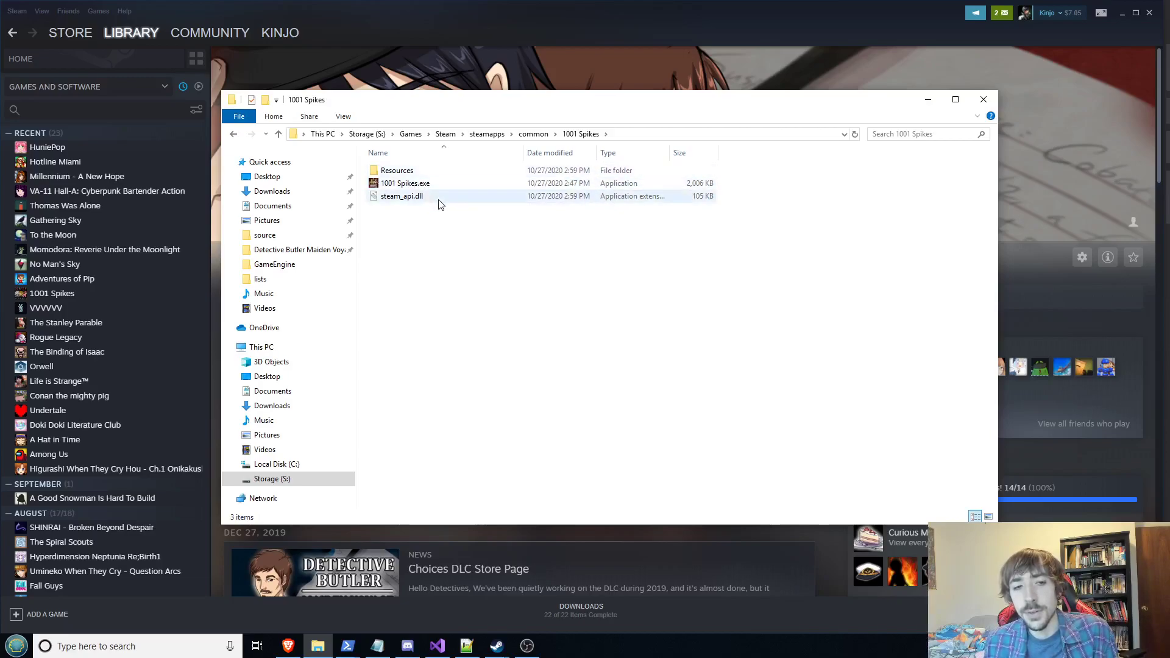
# - Inspect the animated tiles and entities folders under Resources > animations of 1001 Spikes, and return to Resources
pyautogui.doubleClick(423, 172)
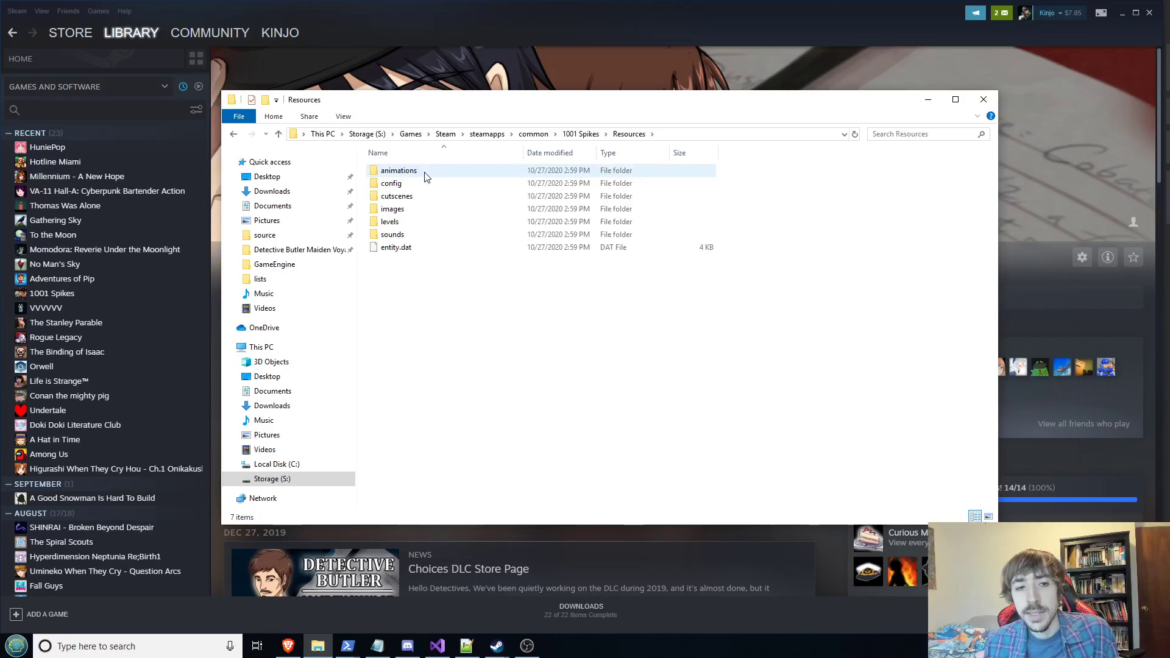
pyautogui.doubleClick(417, 171)
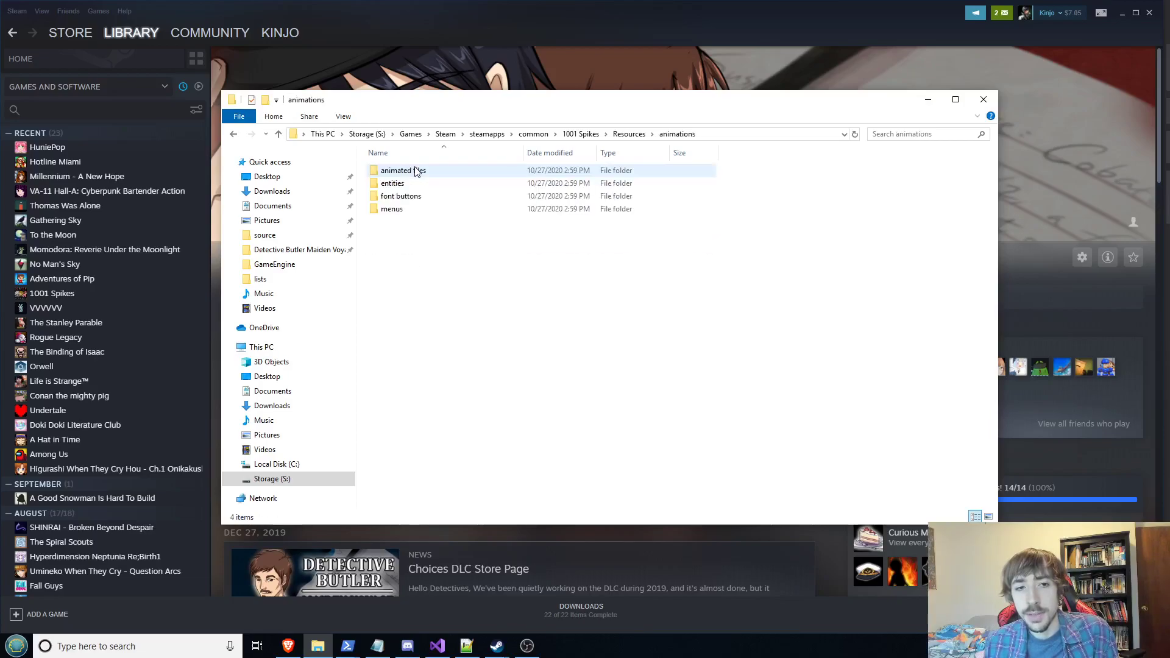
pyautogui.doubleClick(425, 177)
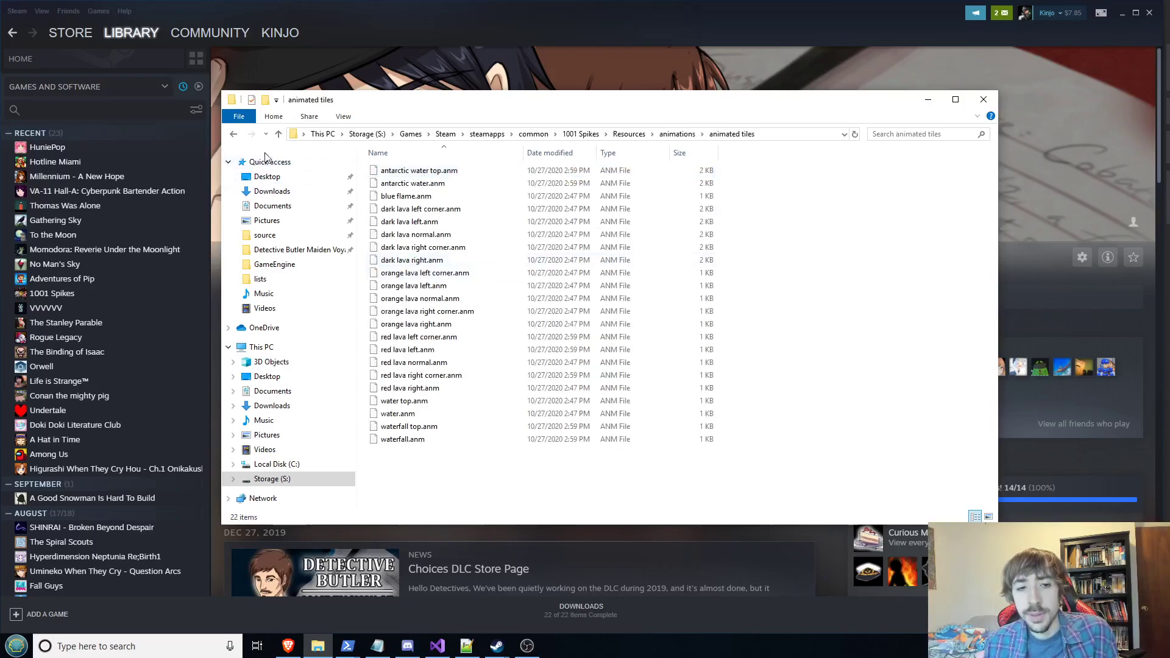
pyautogui.click(234, 133)
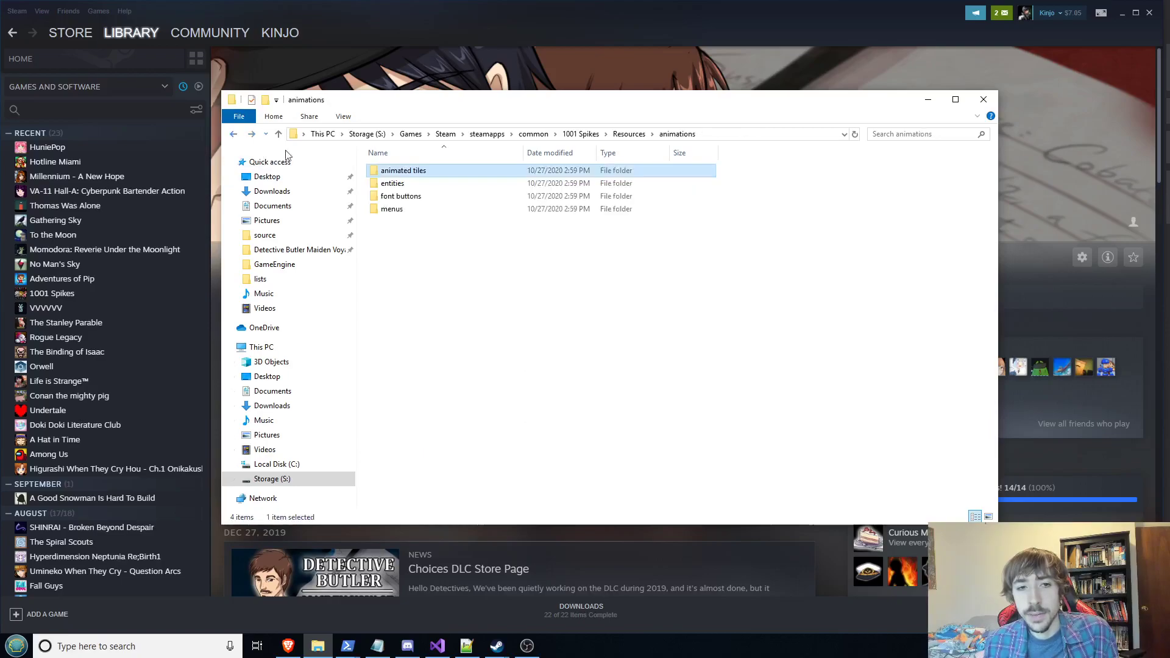
pyautogui.doubleClick(408, 182)
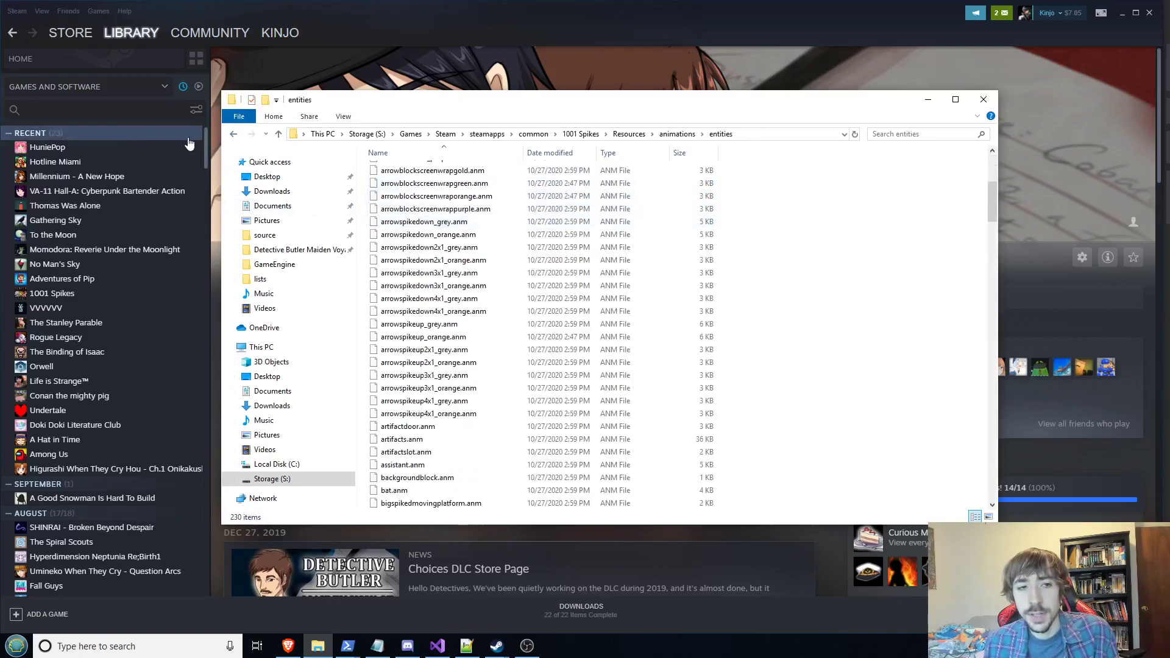
pyautogui.click(231, 140)
pyautogui.click(231, 141)
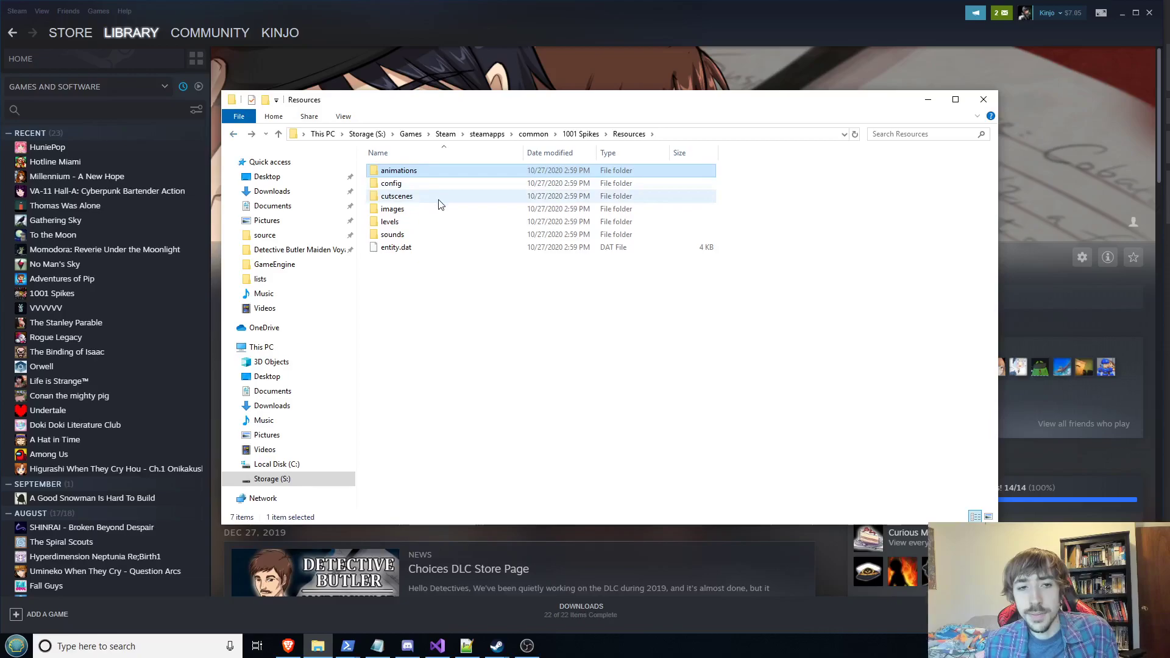
# - Review the files in the levels and cutscenes folders of Resources, returning to Resources after each
pyautogui.doubleClick(442, 221)
pyautogui.scroll(-20, 445, 220)
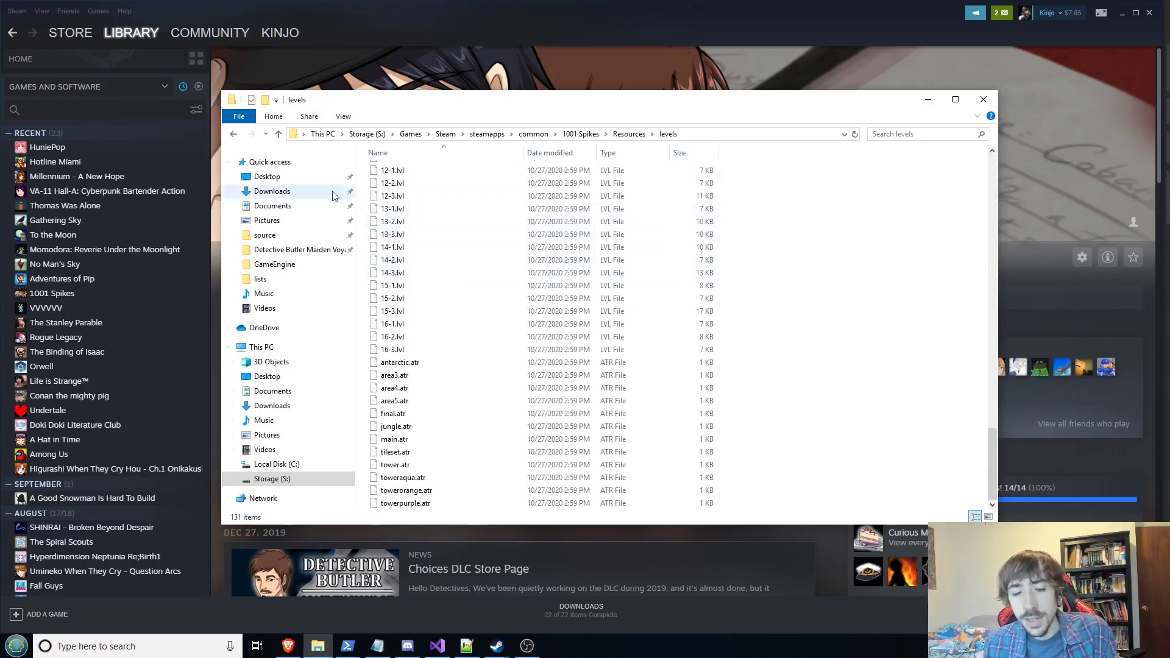
pyautogui.click(234, 134)
pyautogui.click(401, 196)
pyautogui.doubleClick(401, 195)
pyautogui.scroll(-12, 465, 196)
pyautogui.click(233, 134)
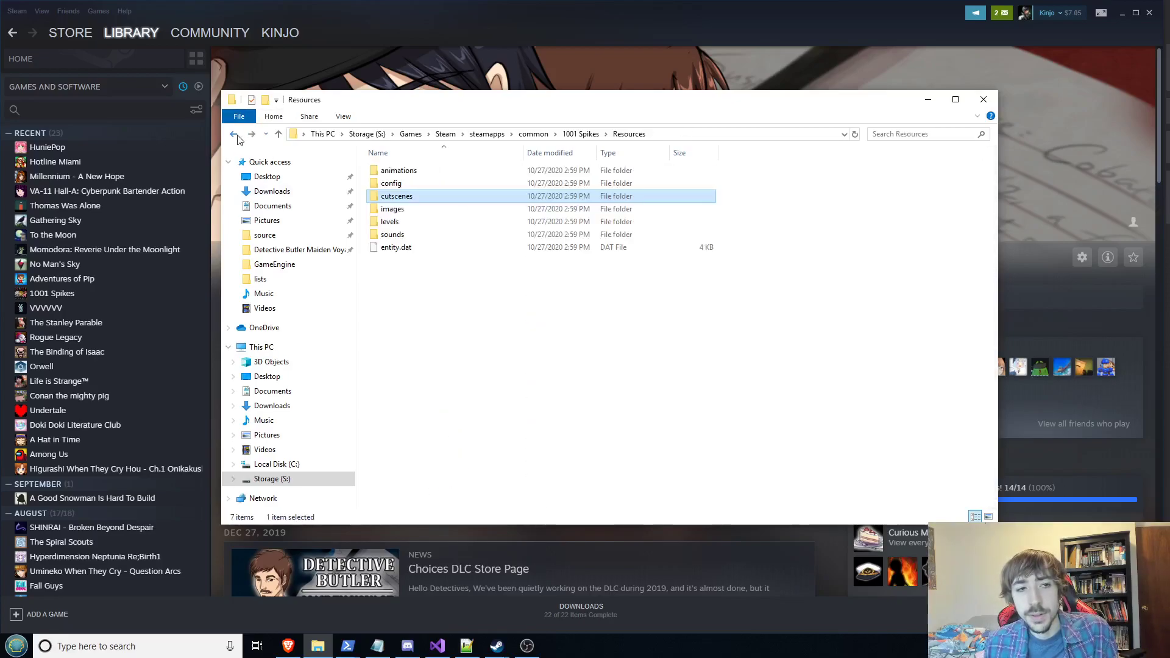
# - Inspect the backgrounds and entities folders inside images, and go back up to the 1001 Spikes folder
pyautogui.doubleClick(462, 209)
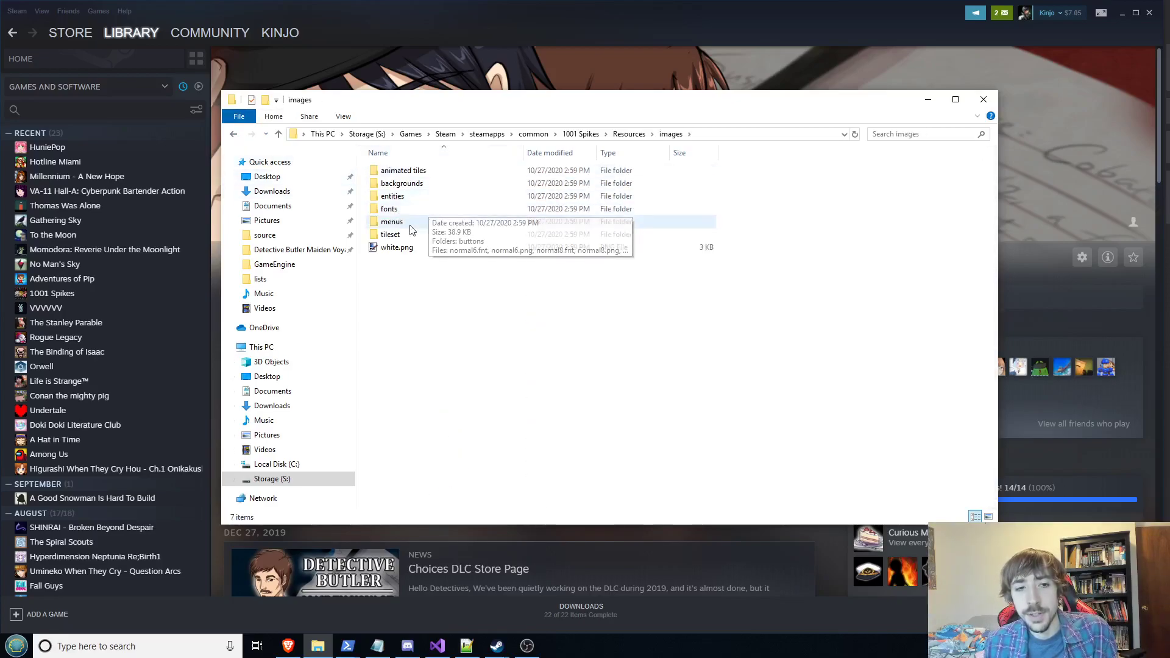
pyautogui.doubleClick(399, 183)
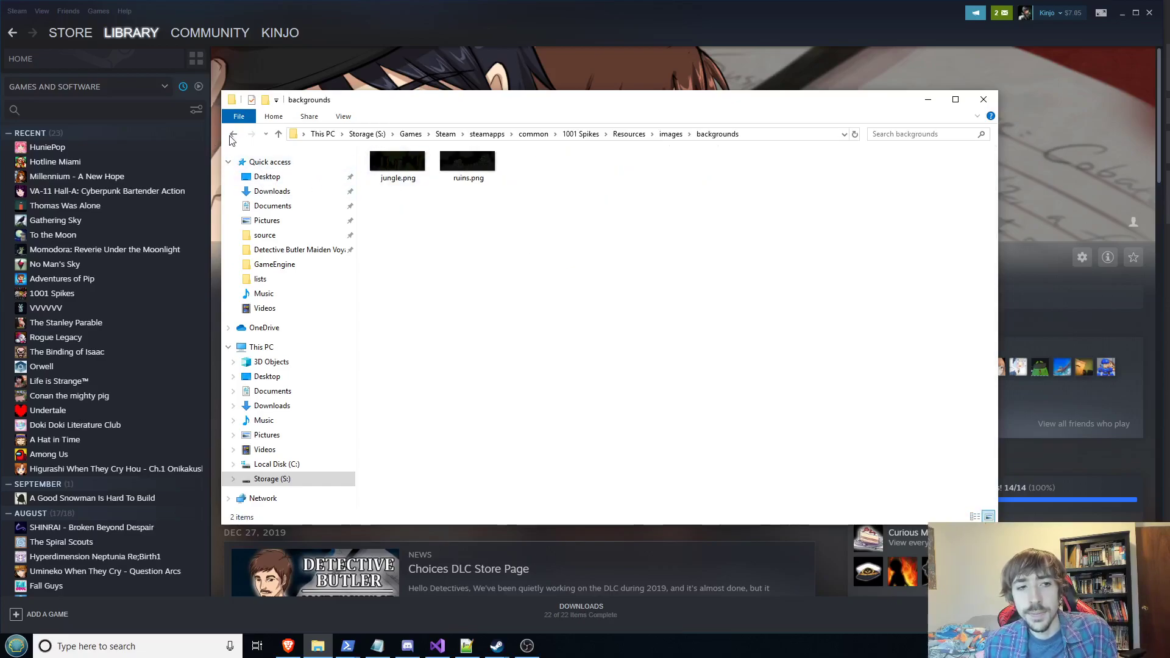
pyautogui.click(233, 134)
pyautogui.doubleClick(395, 191)
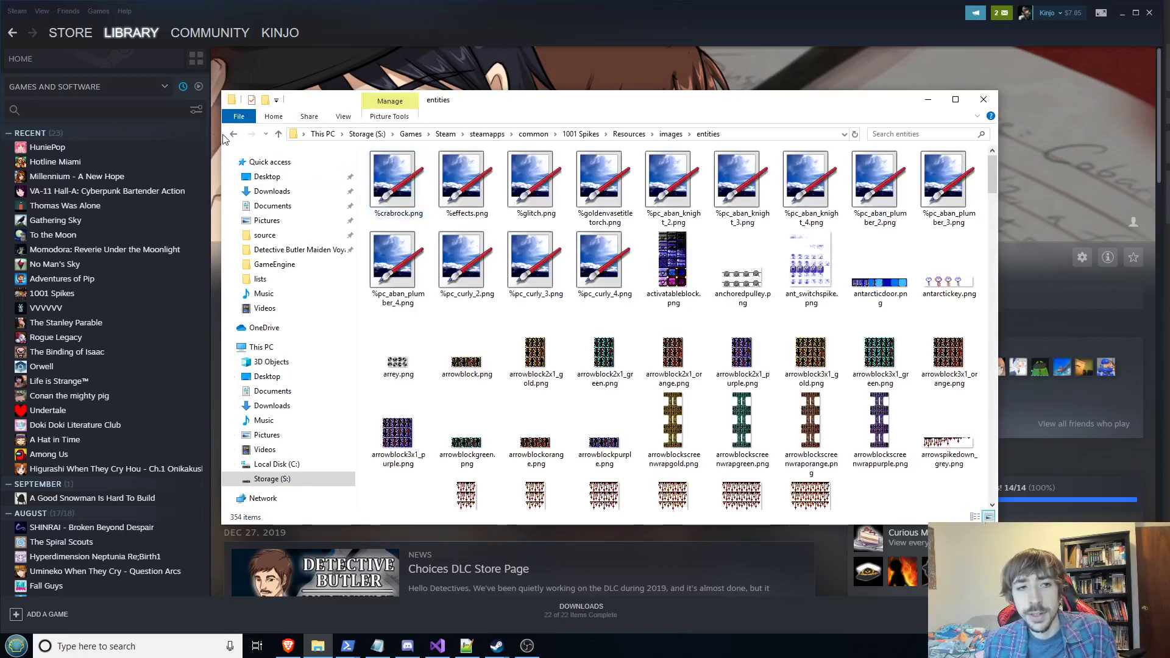
pyautogui.click(234, 135)
pyautogui.click(233, 135)
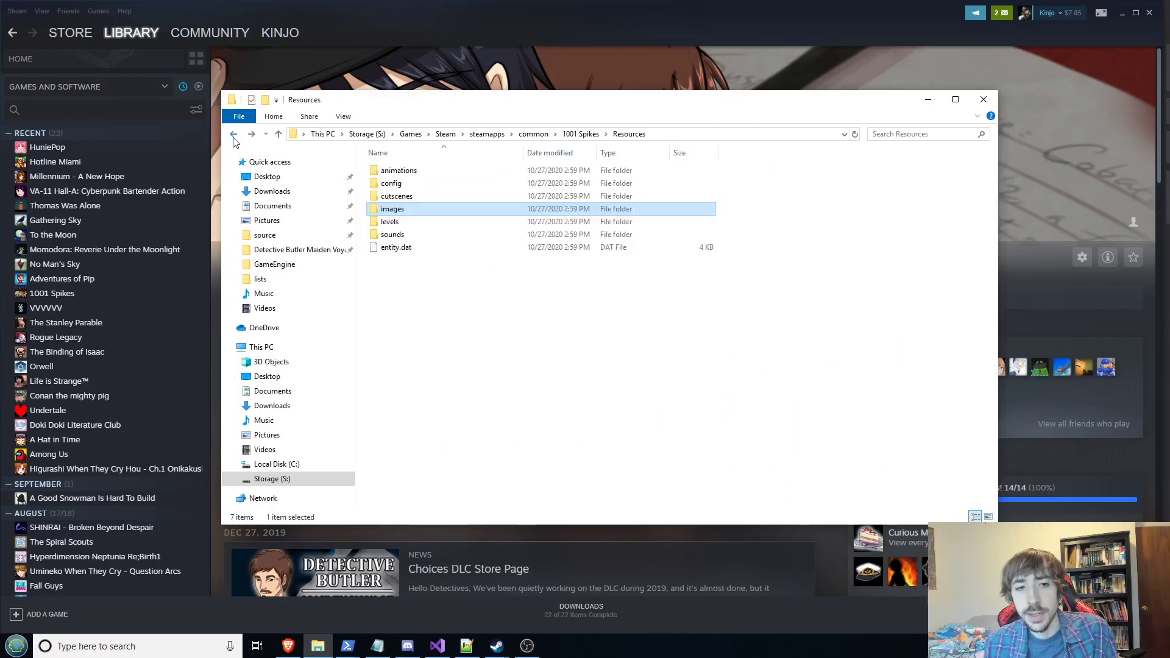
pyautogui.click(233, 137)
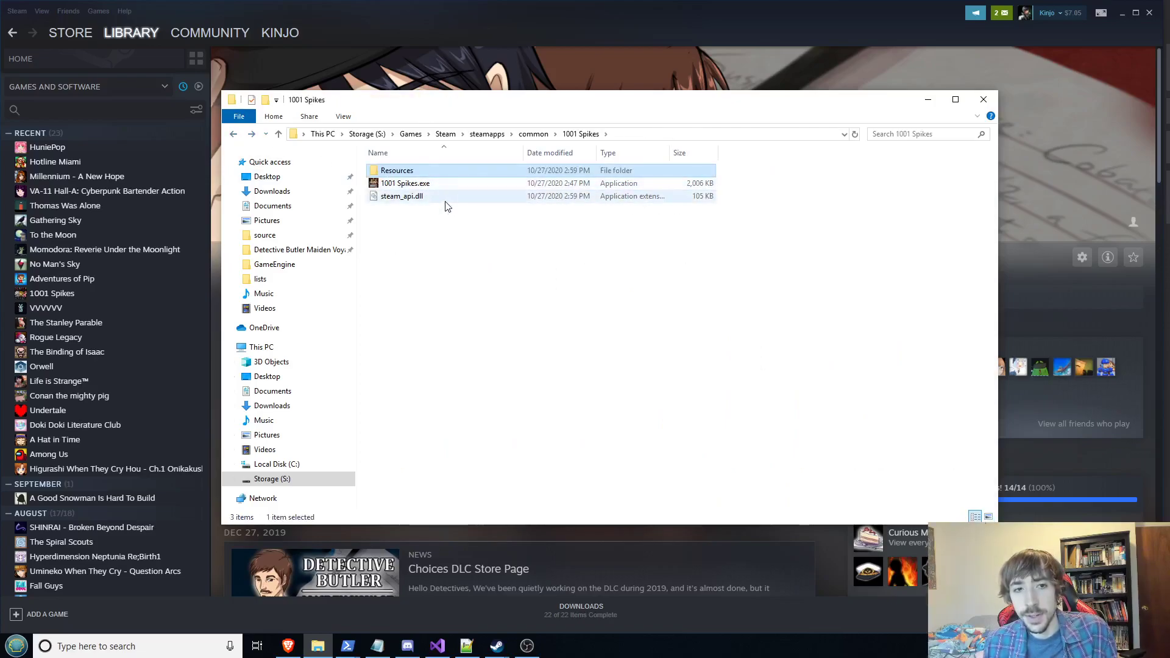
# - Examine the 1001 Spikes.exe file and the Resources folder in the 1001 Spikes game folder
pyautogui.click(433, 184)
pyautogui.click(535, 253)
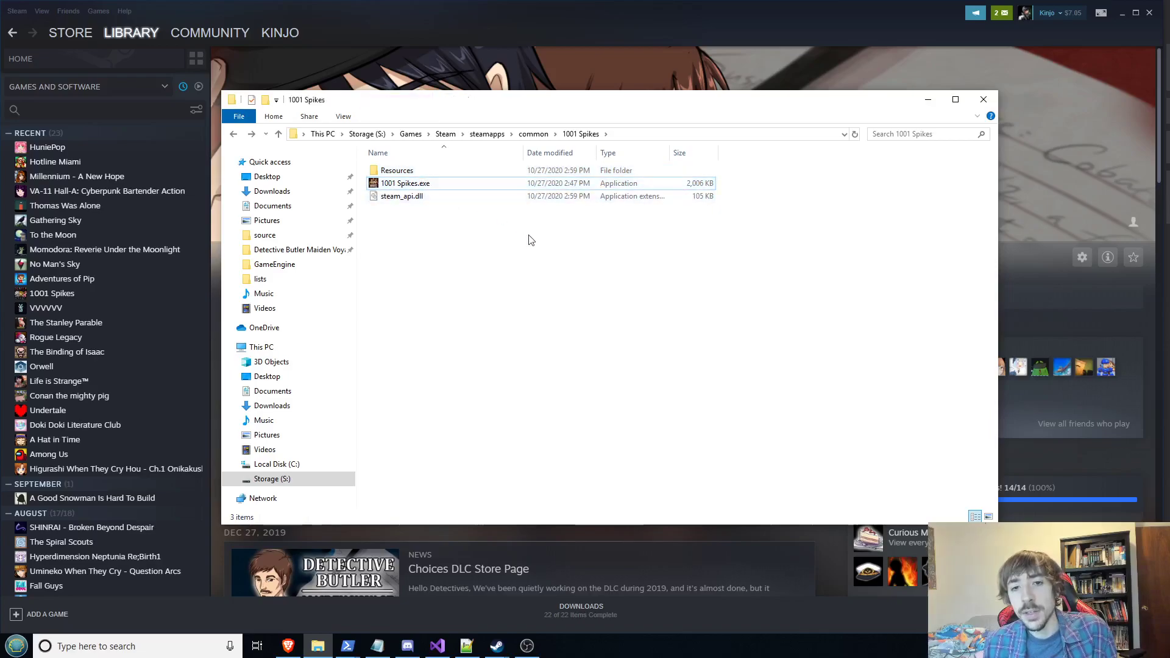
pyautogui.click(528, 184)
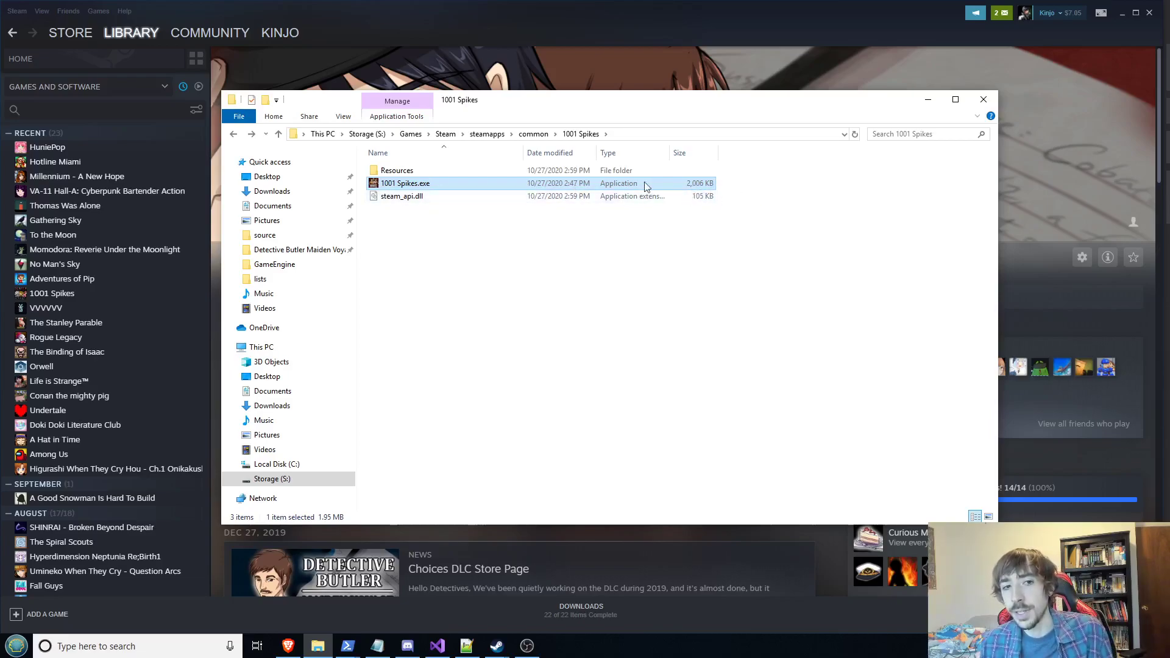
pyautogui.click(430, 170)
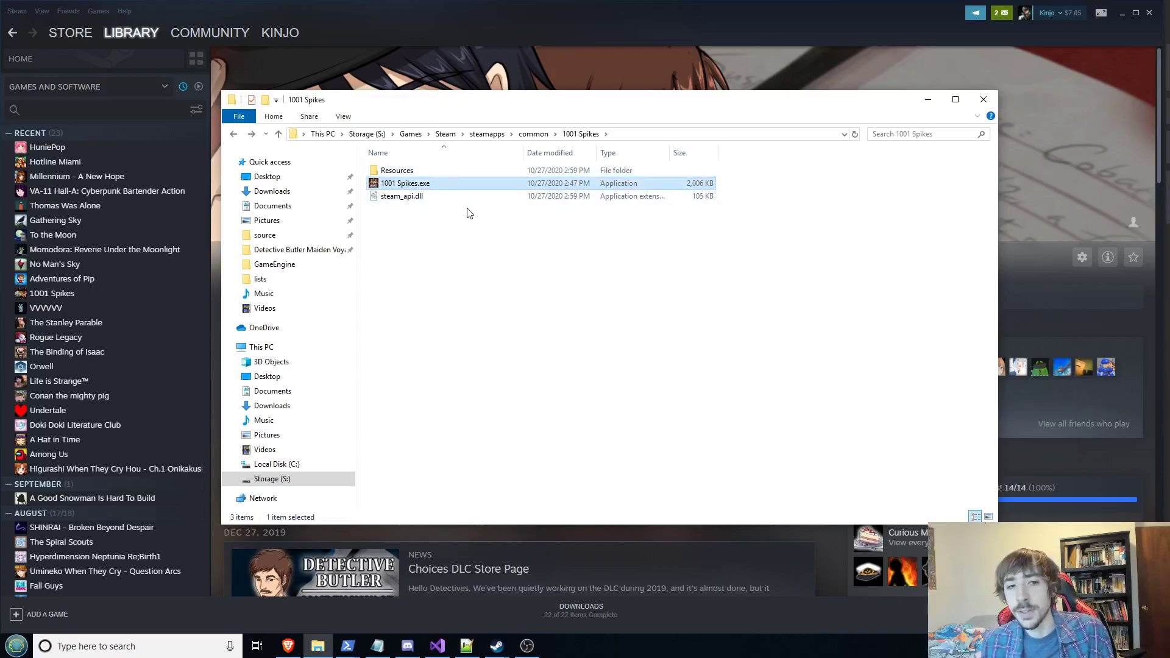
pyautogui.click(486, 183)
pyautogui.click(646, 225)
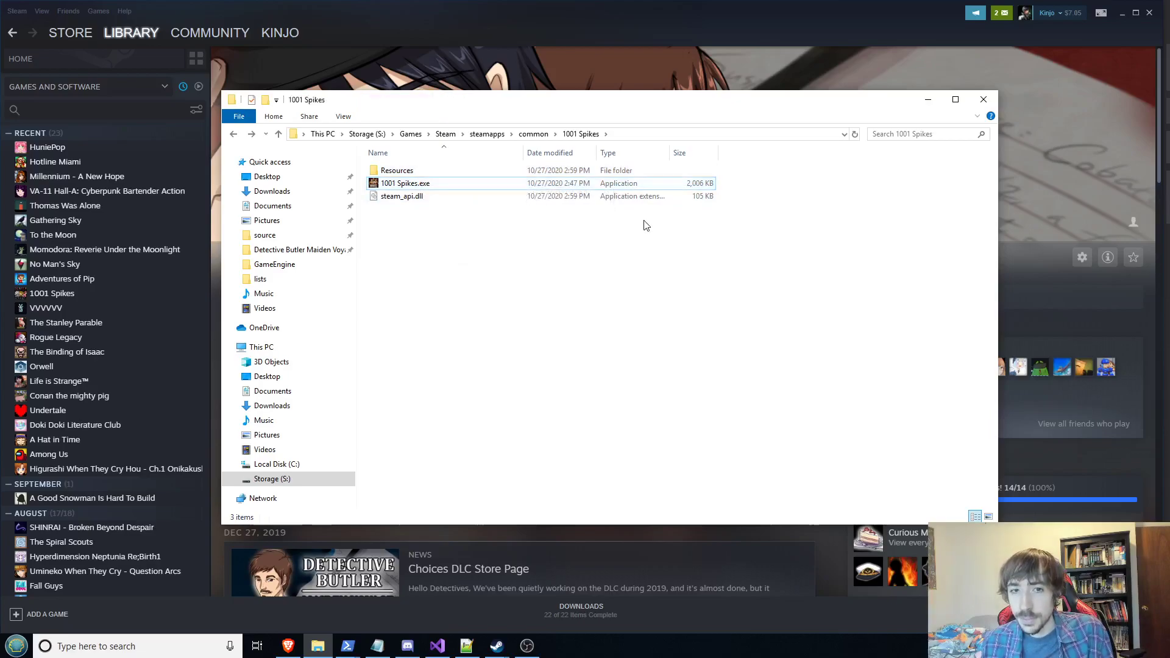
pyautogui.click(583, 172)
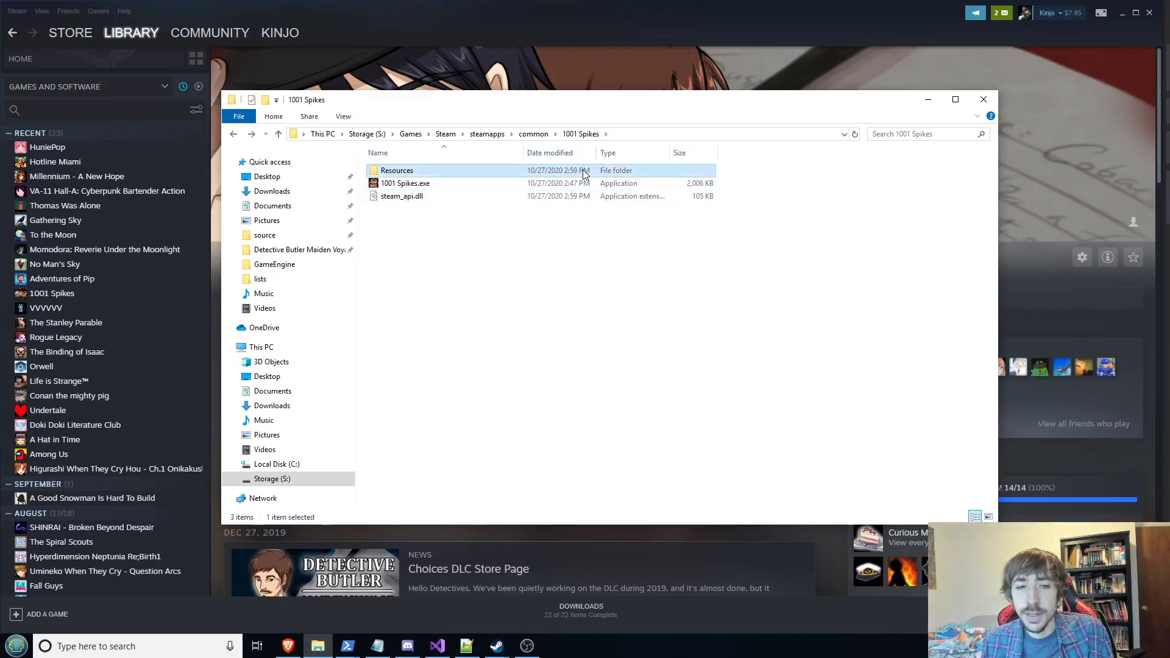
pyautogui.click(610, 185)
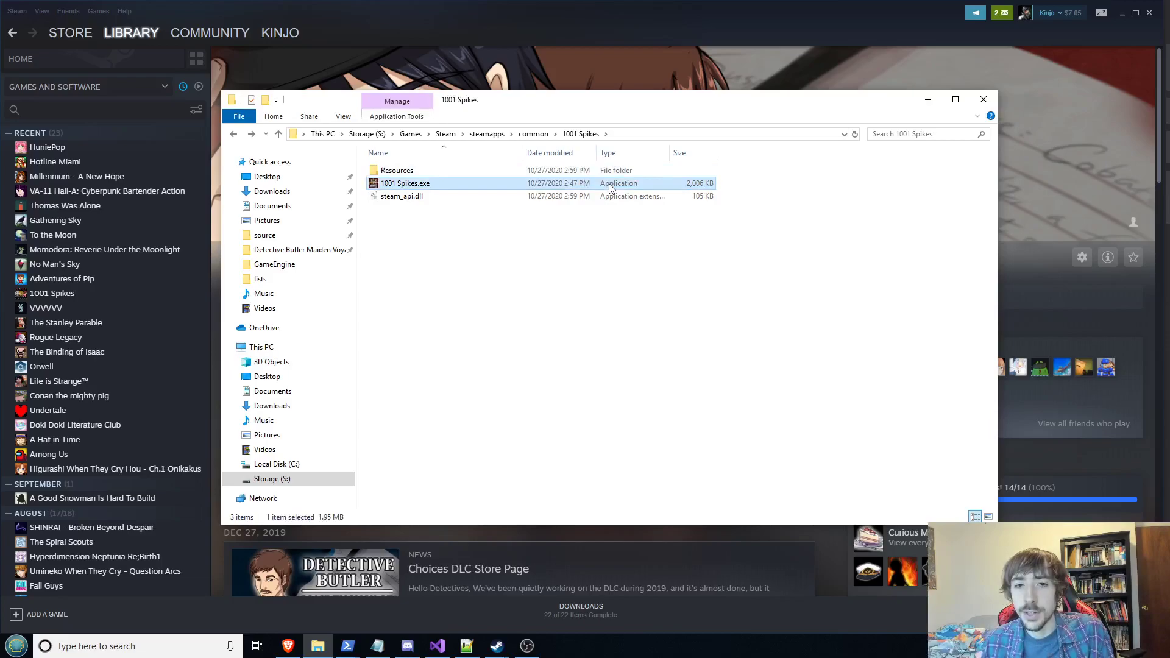
# - Return to the common folder, open A Good Snowman Is Hard To Build, and check its zlib.dll and steam_api.dll files
pyautogui.click(534, 134)
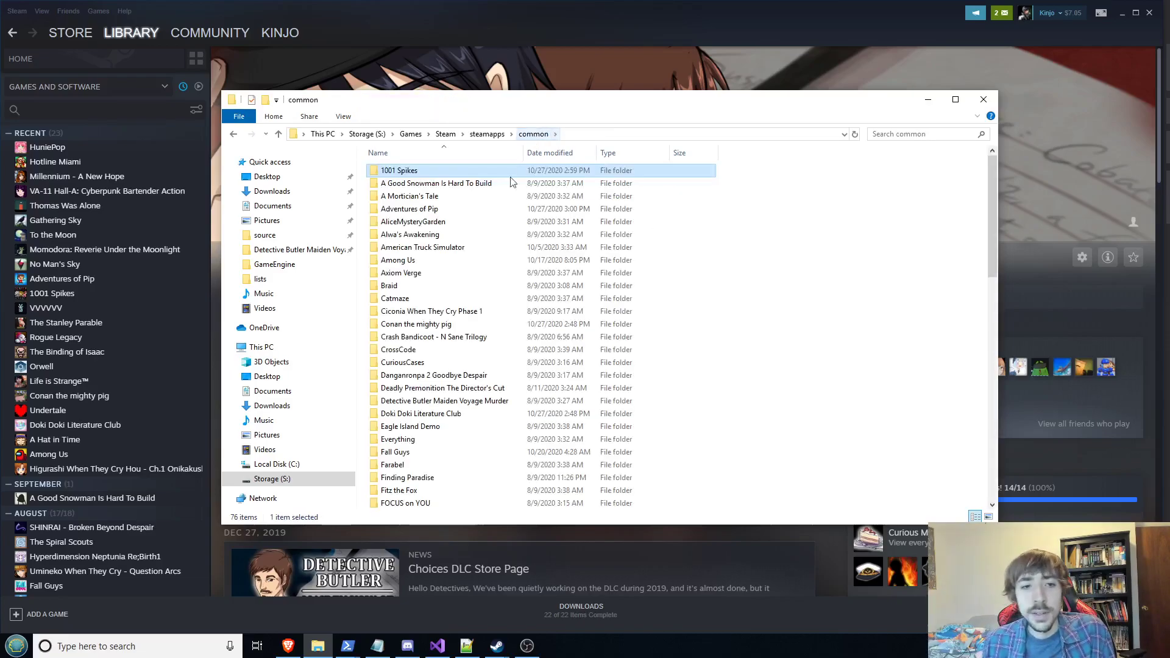
pyautogui.doubleClick(464, 187)
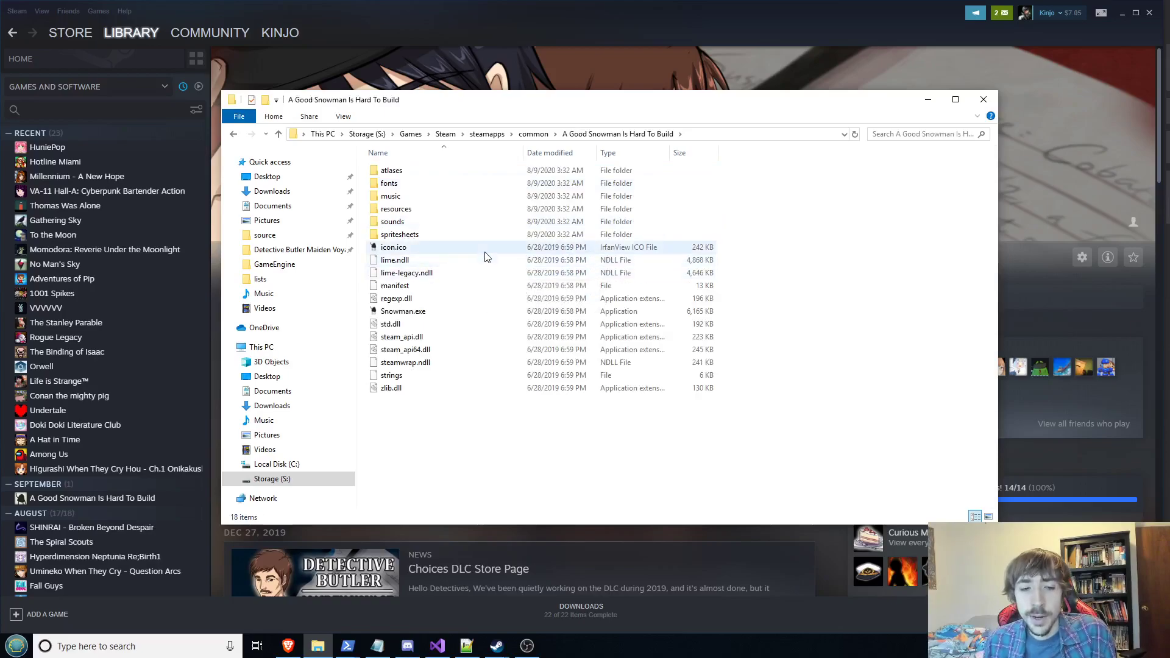
pyautogui.click(439, 388)
pyautogui.click(427, 337)
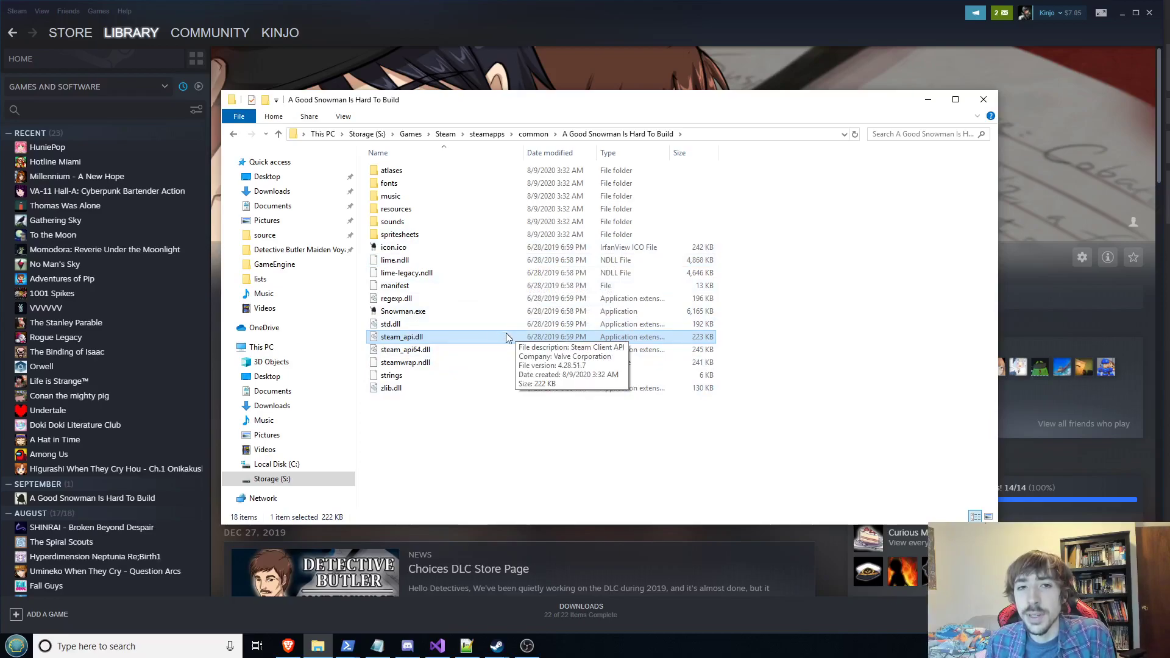
# - Review the resources, spritesheets and sounds folders of A Good Snowman Is Hard To Build, returning to the game folder after each
pyautogui.doubleClick(404, 209)
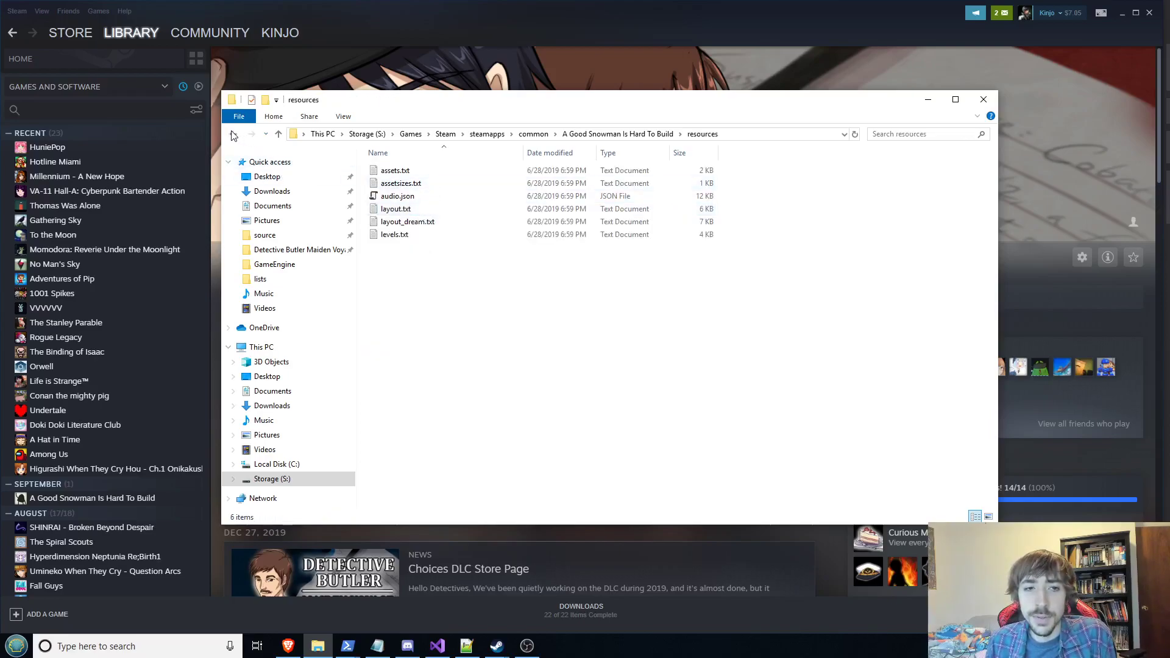
pyautogui.click(422, 182)
pyautogui.click(234, 134)
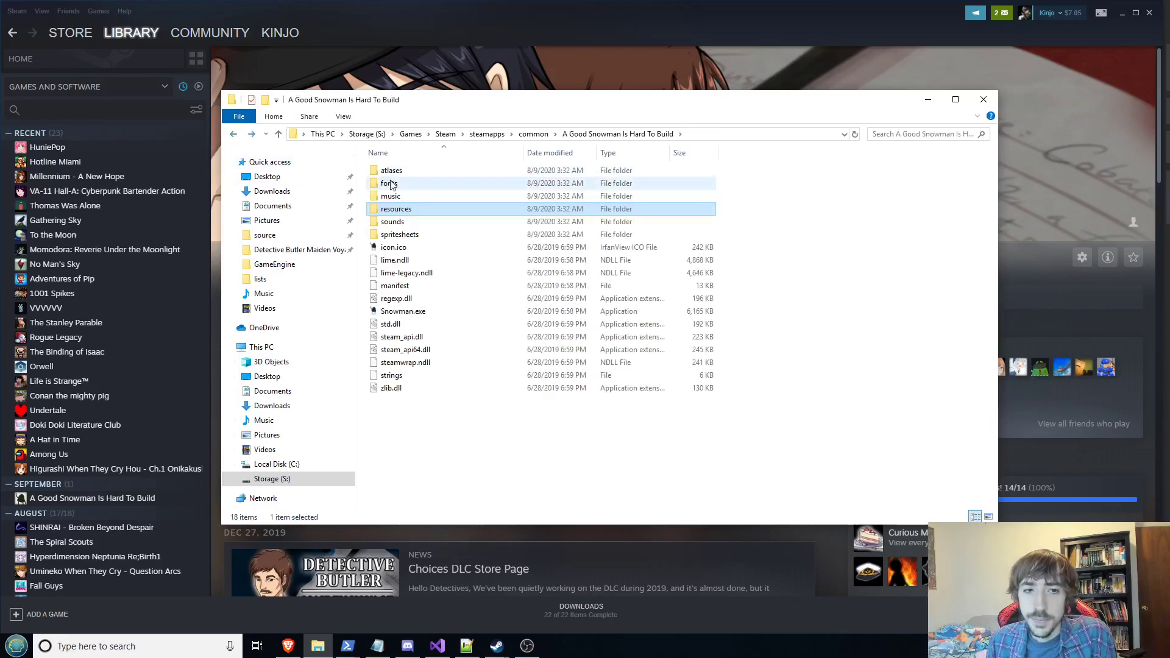
pyautogui.doubleClick(447, 232)
pyautogui.scroll(-10, 424, 187)
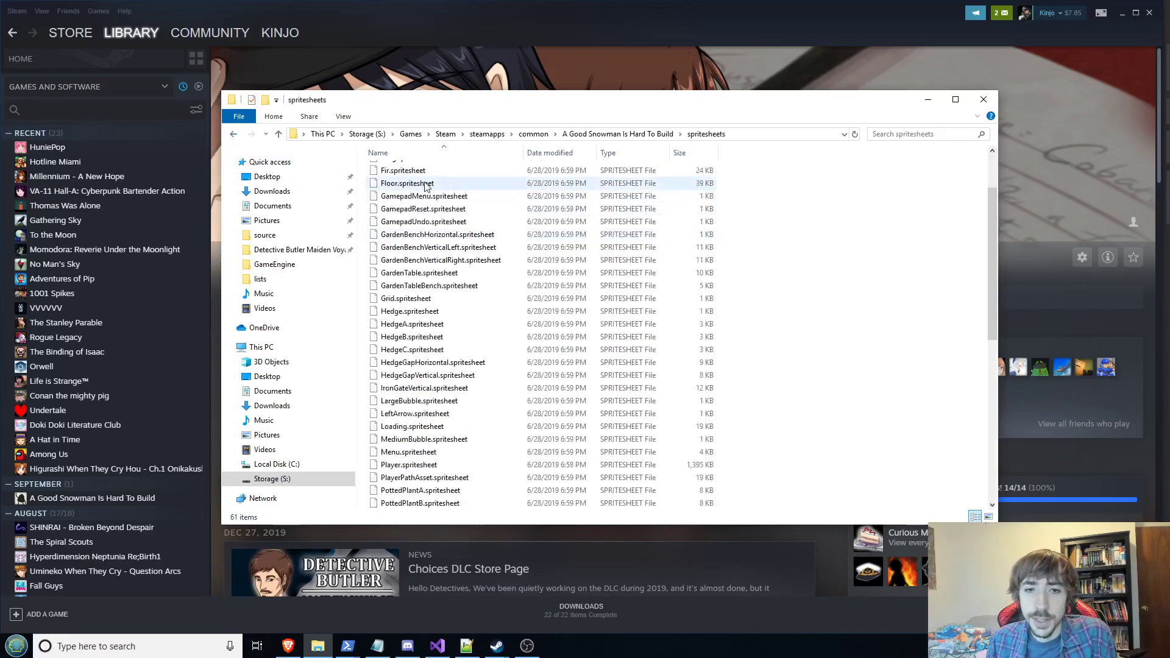
pyautogui.click(233, 134)
pyautogui.doubleClick(415, 223)
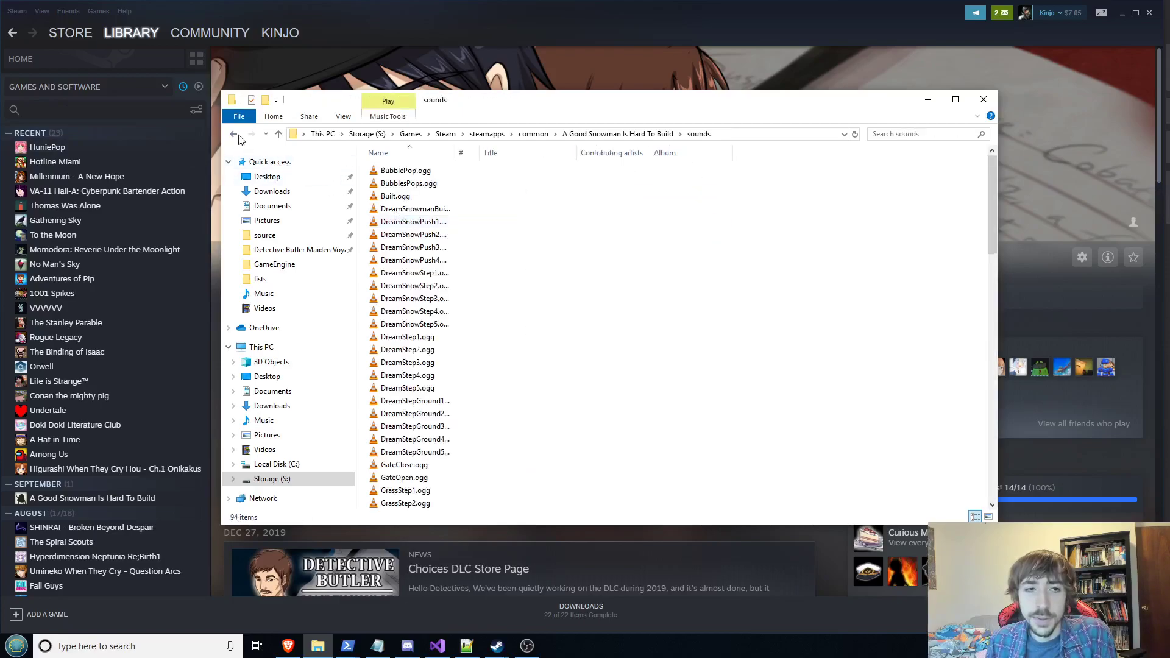
pyautogui.hotkey('alt', 'Left')
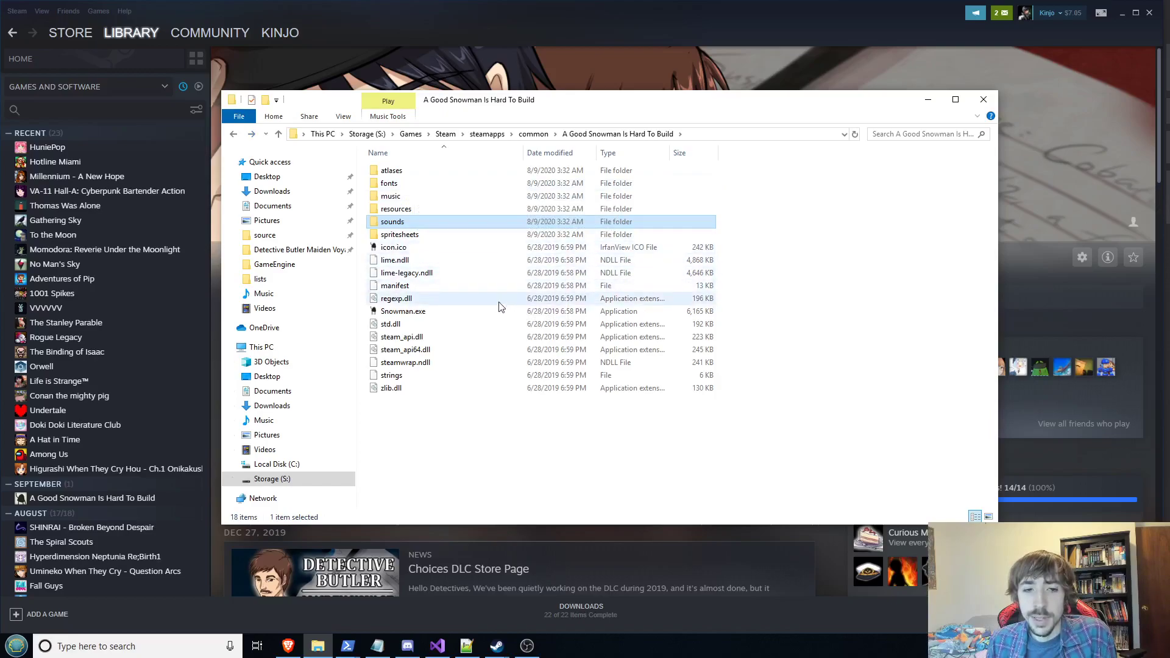
# - Go to the common folder, open A Mortician's Tale, and check its morticianstale_Data folder and UnityPlayer.dll file
pyautogui.click(537, 135)
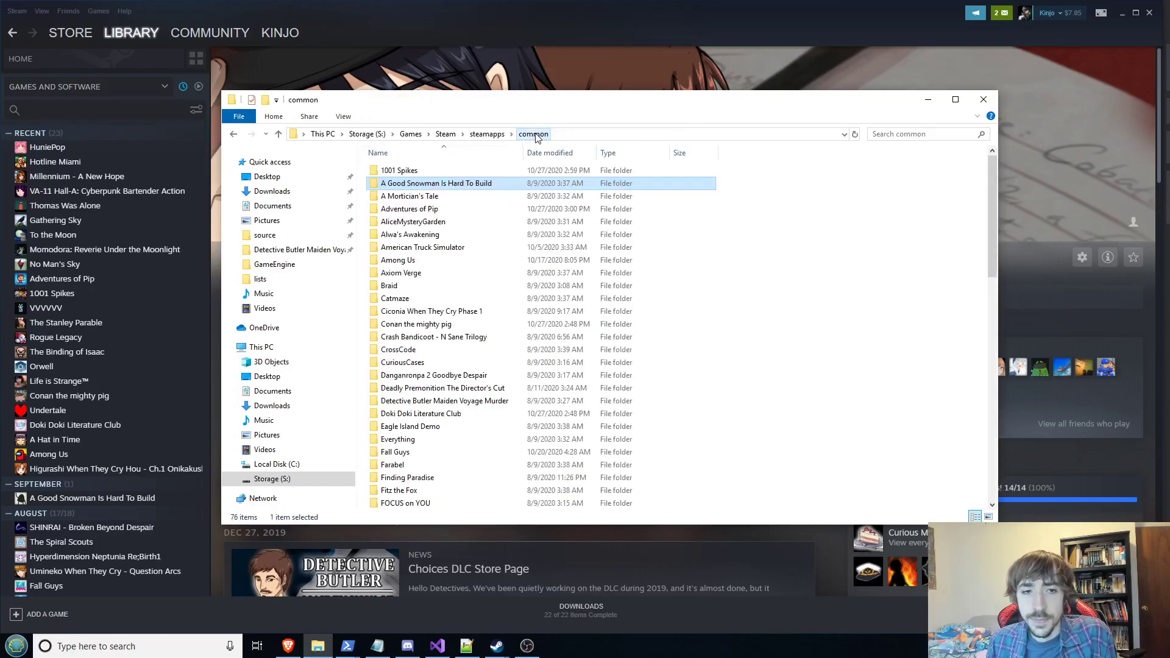
pyautogui.doubleClick(464, 208)
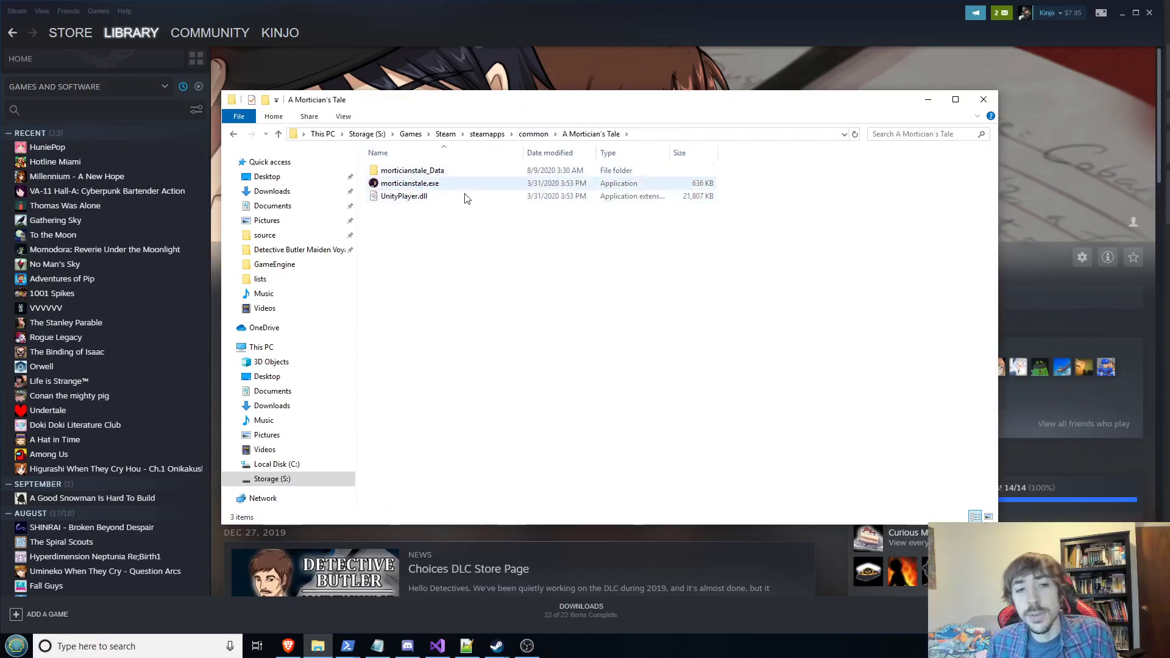
pyautogui.click(435, 172)
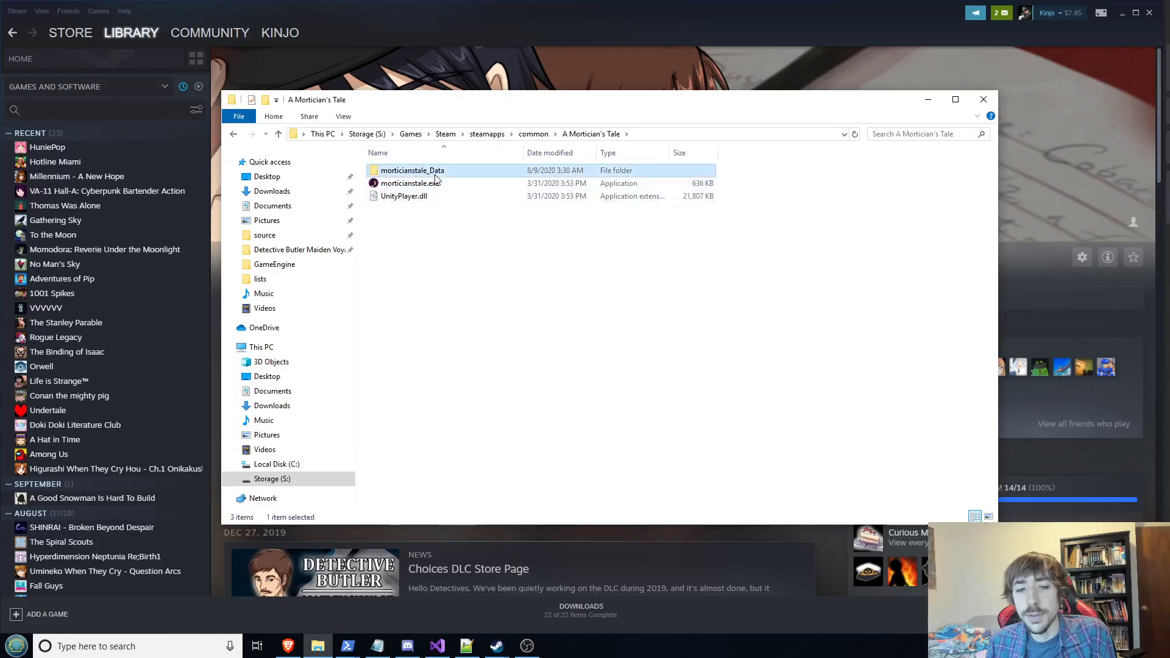
pyautogui.click(428, 202)
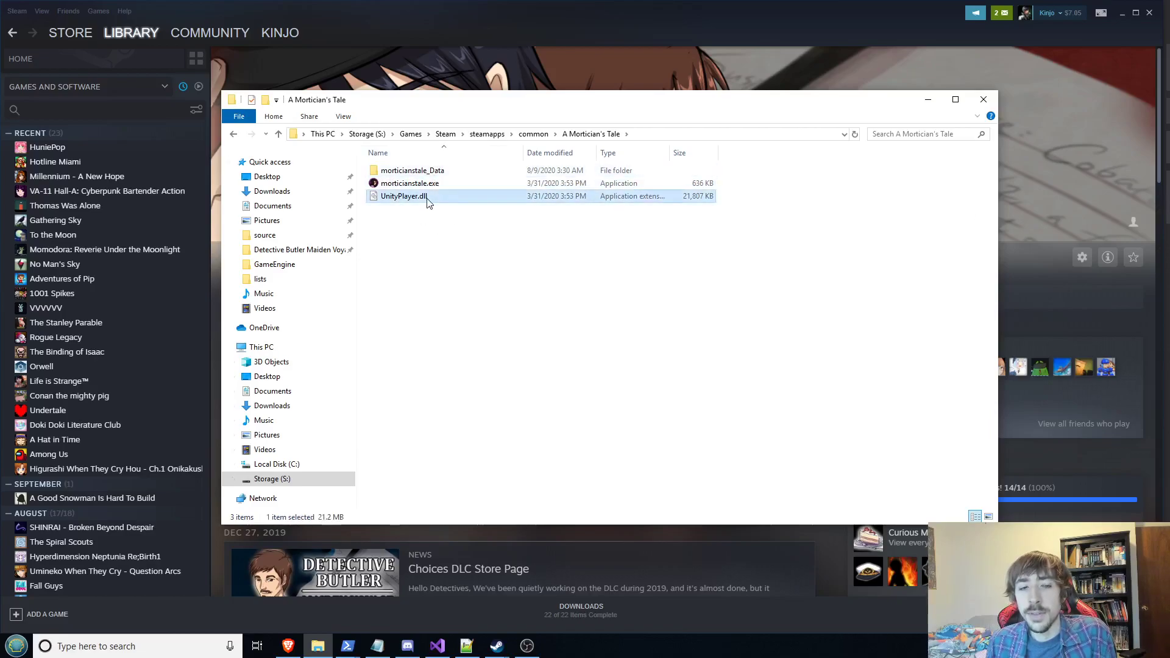
pyautogui.click(492, 263)
# - Go back to the common folder, open Adventures of Pip, and check its pip_Data folder and steam_api.dll file
pyautogui.click(232, 138)
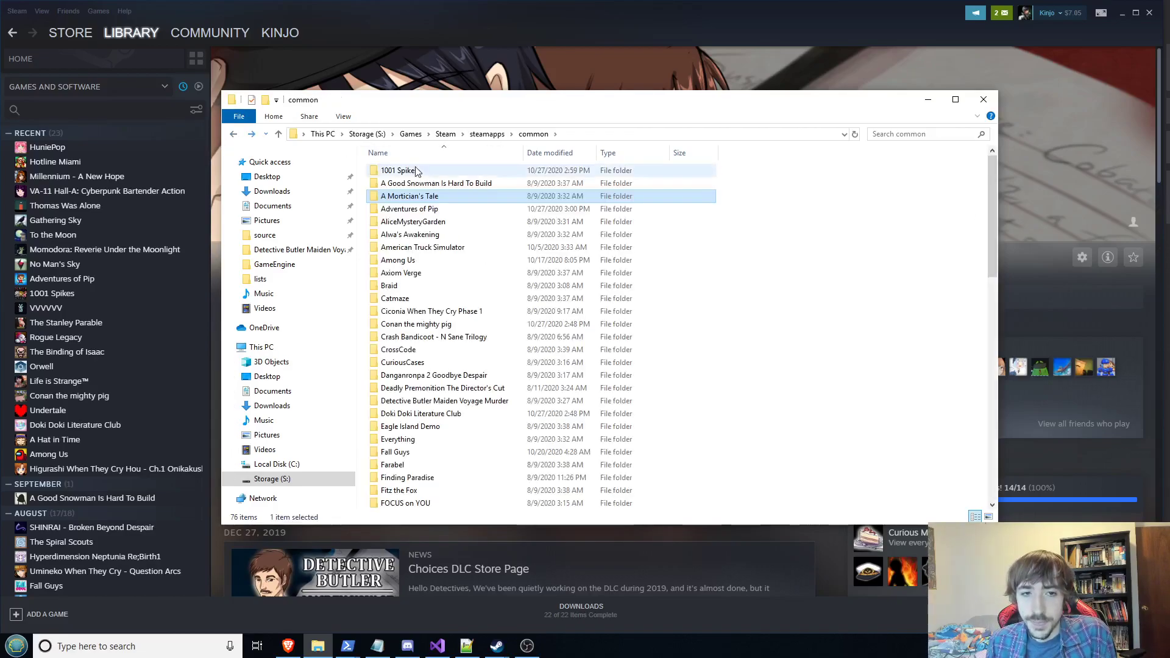
pyautogui.doubleClick(427, 208)
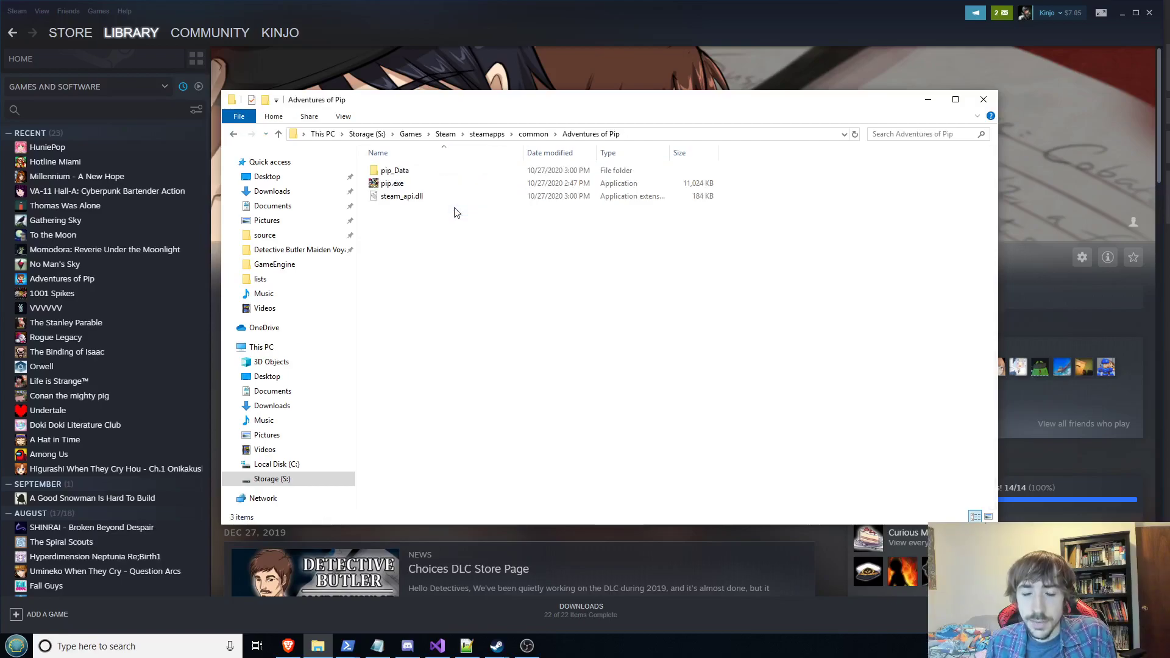
pyautogui.click(414, 173)
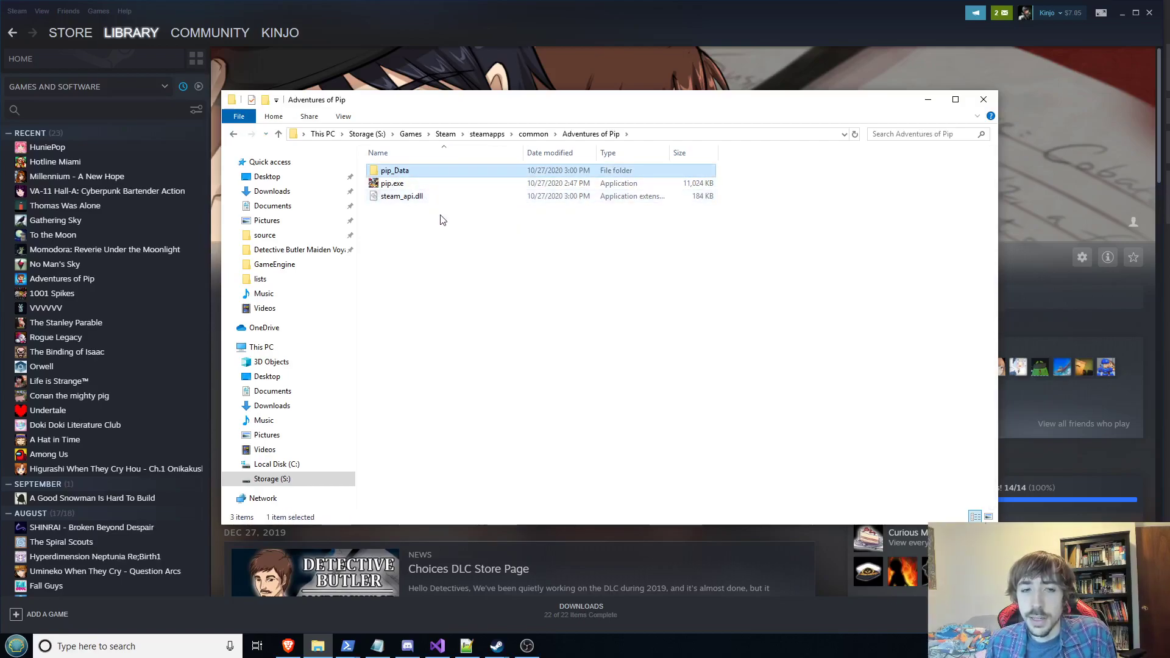
pyautogui.click(394, 199)
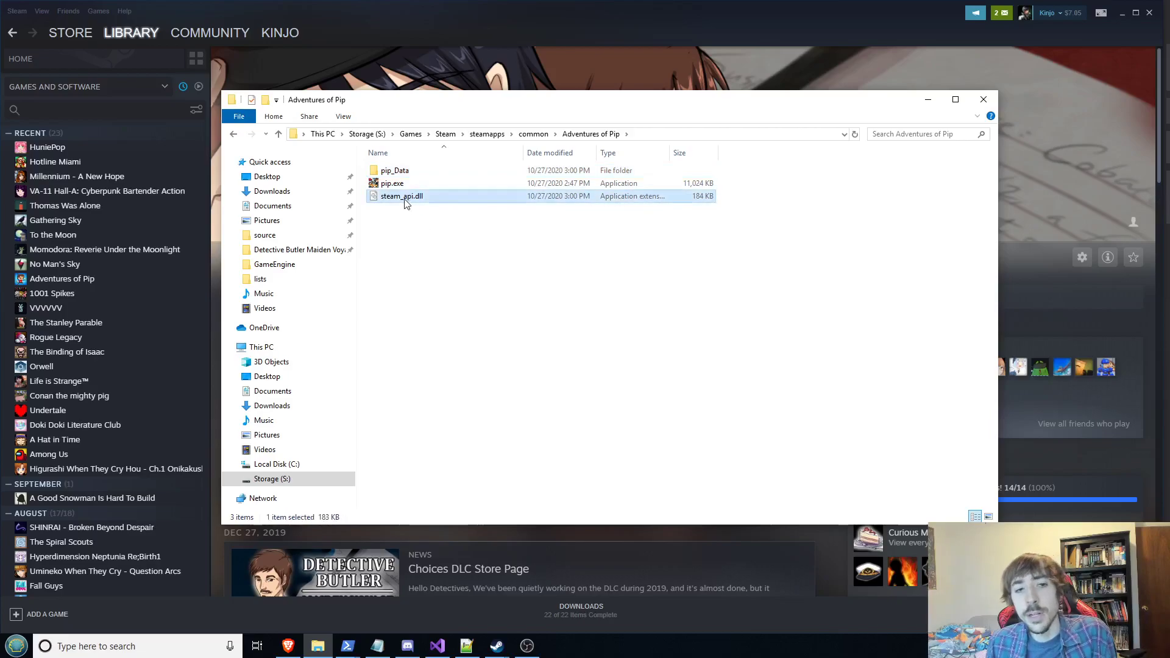
pyautogui.click(437, 207)
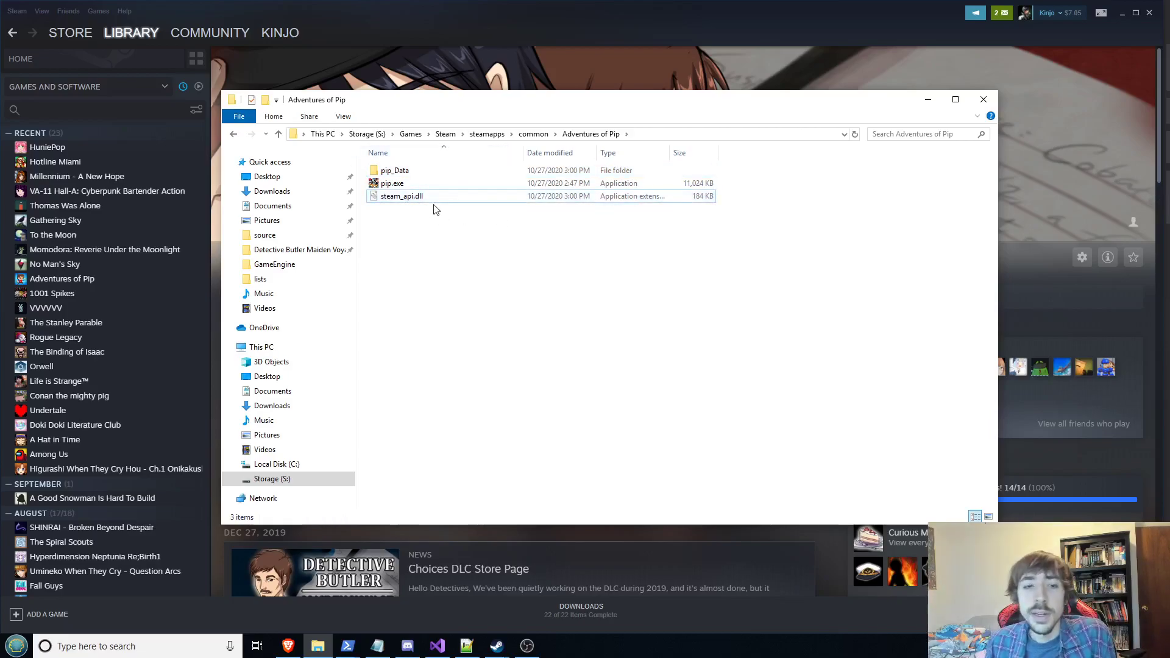
pyautogui.click(442, 170)
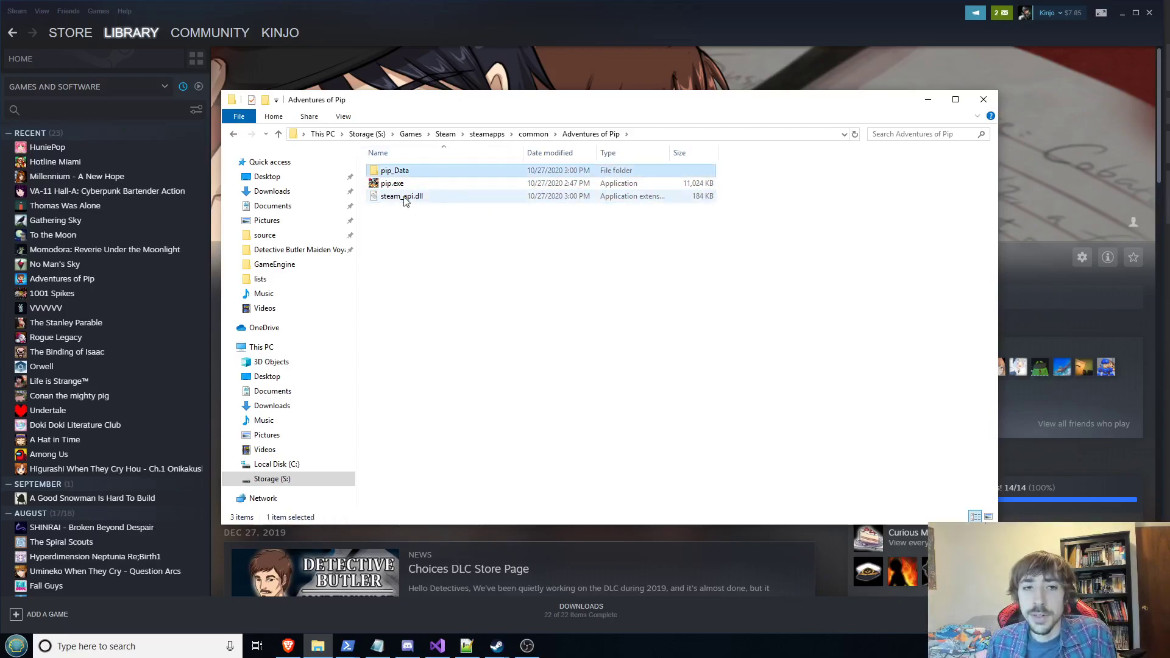
# - Open pip_Data and review its numbered level files, then return to the common folder
pyautogui.doubleClick(420, 175)
pyautogui.scroll(-3, 449, 240)
pyautogui.scroll(3, 449, 240)
pyautogui.moveTo(764, 233); pyautogui.dragTo(762, 379)
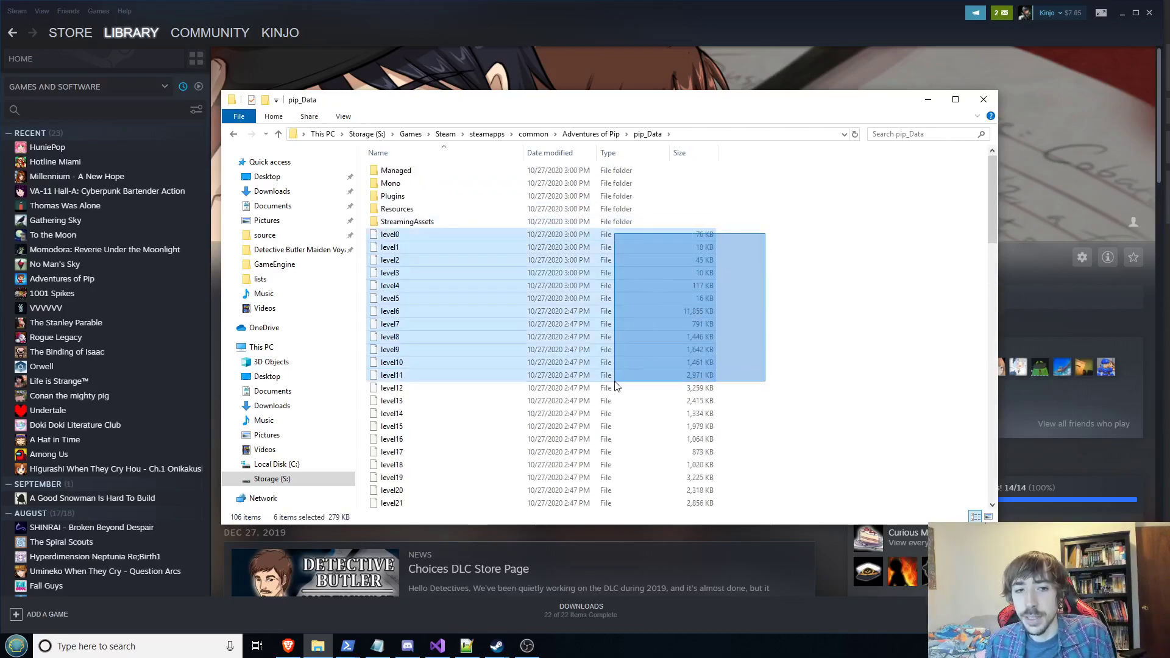
pyautogui.scroll(-15, 700, 329)
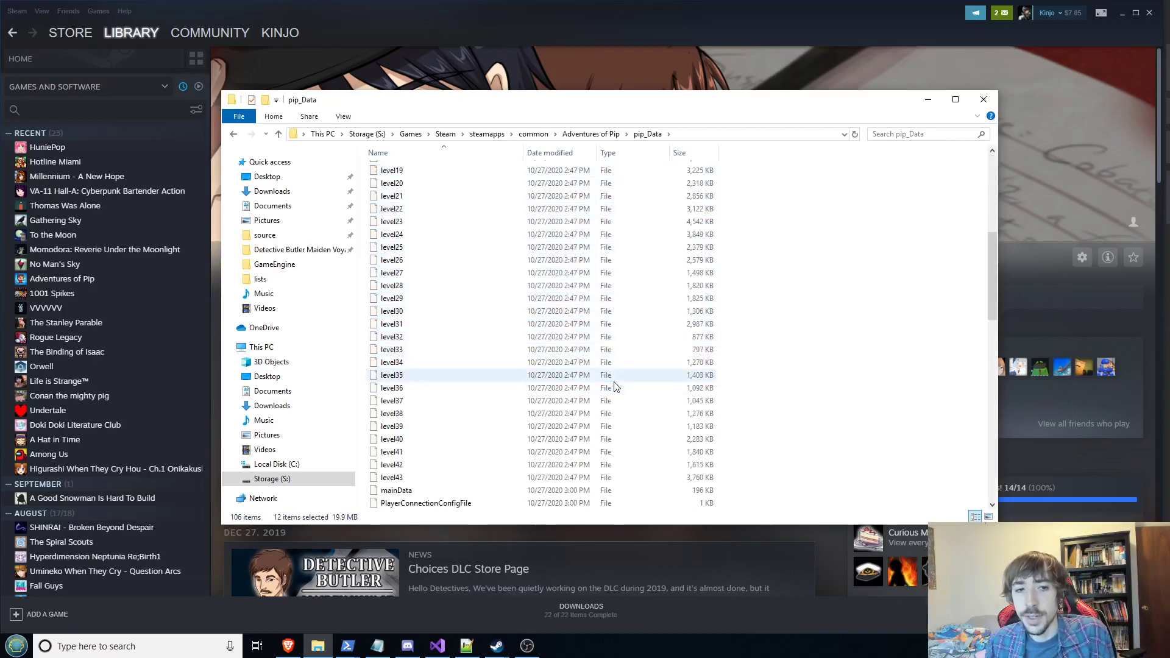
pyautogui.click(233, 135)
pyautogui.click(233, 134)
# - Open the AliceMysteryGarden folder, look into its Engine folder, and return to the common folder's game list
pyautogui.doubleClick(528, 223)
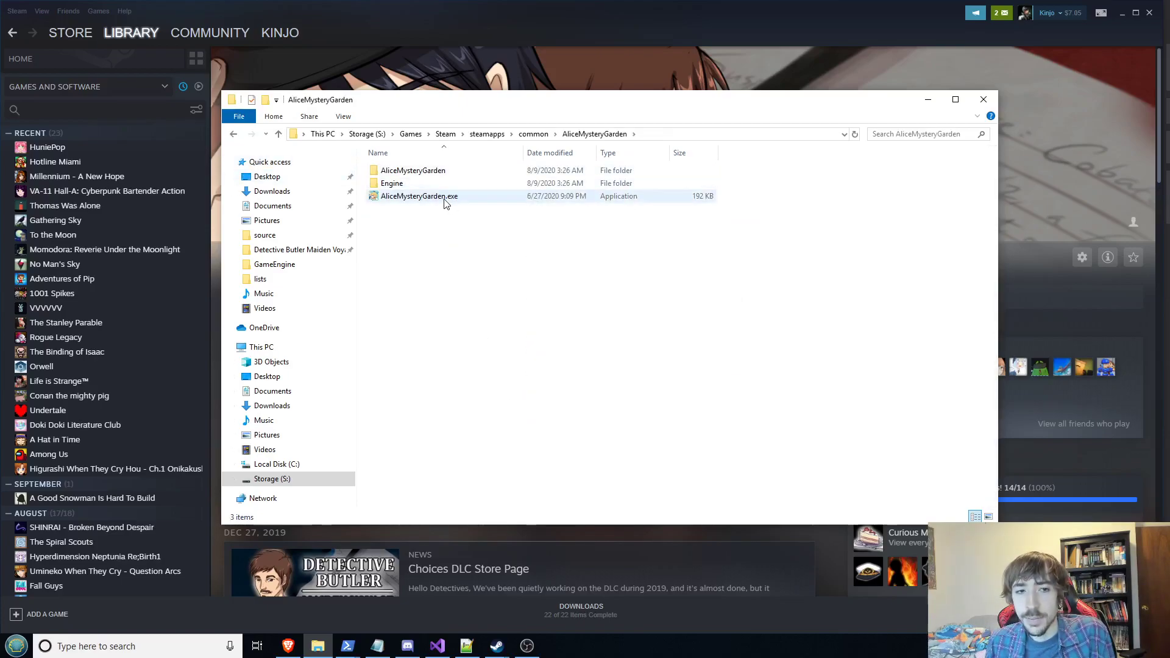
pyautogui.doubleClick(414, 184)
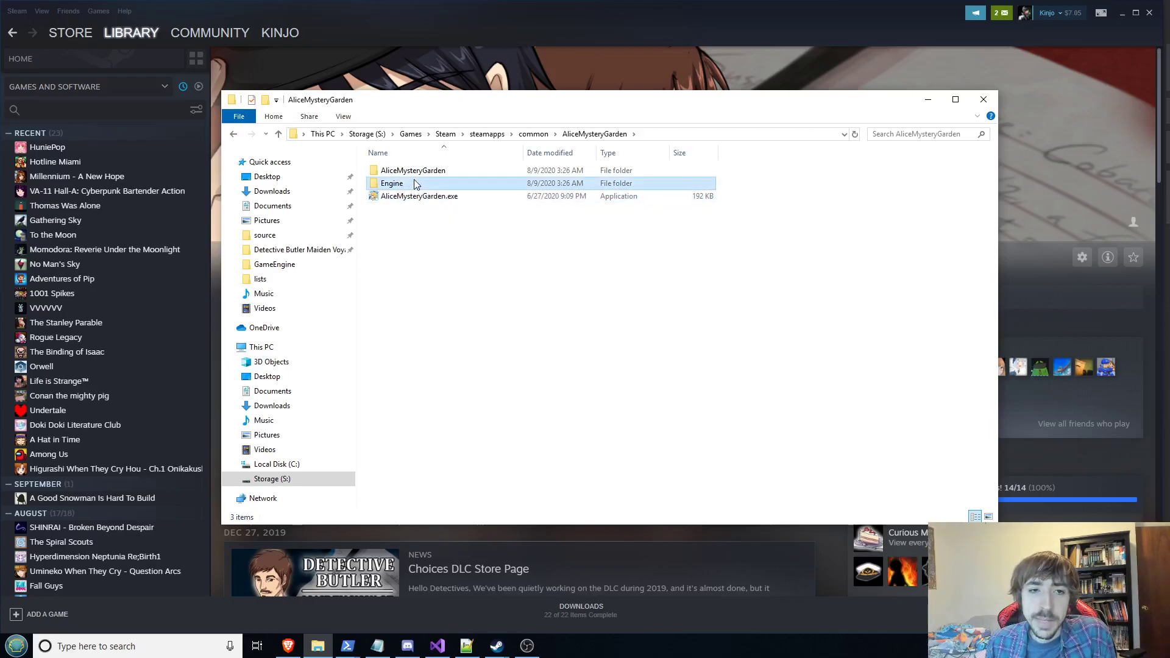
pyautogui.click(234, 134)
pyautogui.click(233, 135)
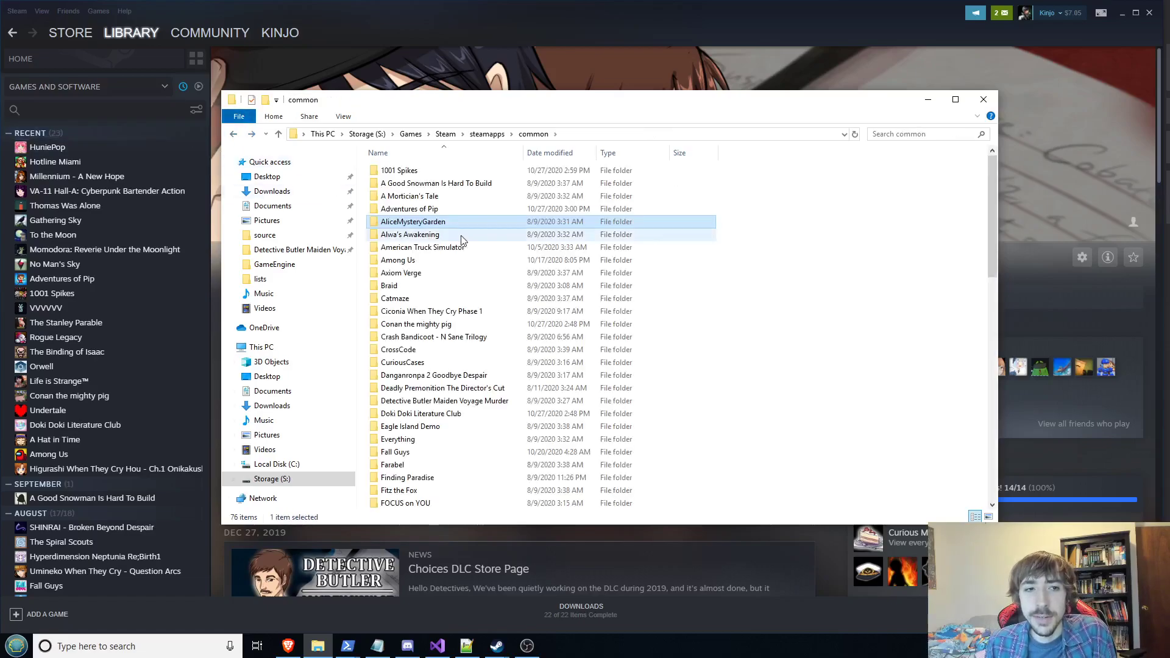
pyautogui.scroll(-15, 460, 237)
pyautogui.scroll(15, 460, 238)
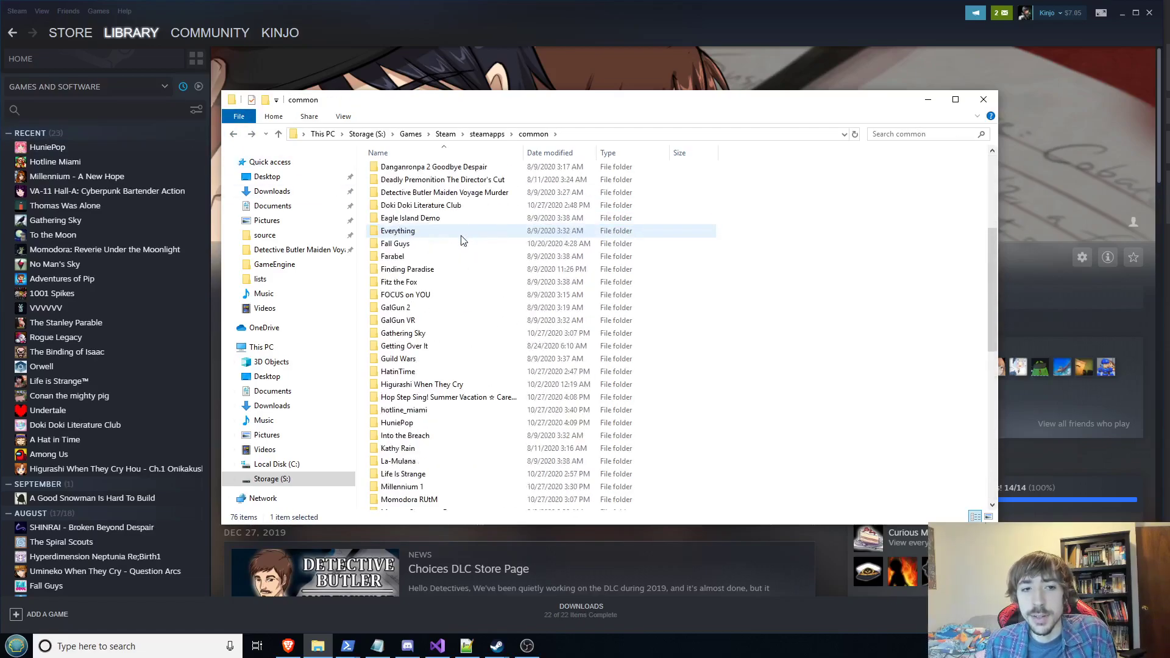
# - Reopen the AliceMysteryGarden folder and check AliceMysteryGarden.exe and the Engine folder
pyautogui.click(252, 135)
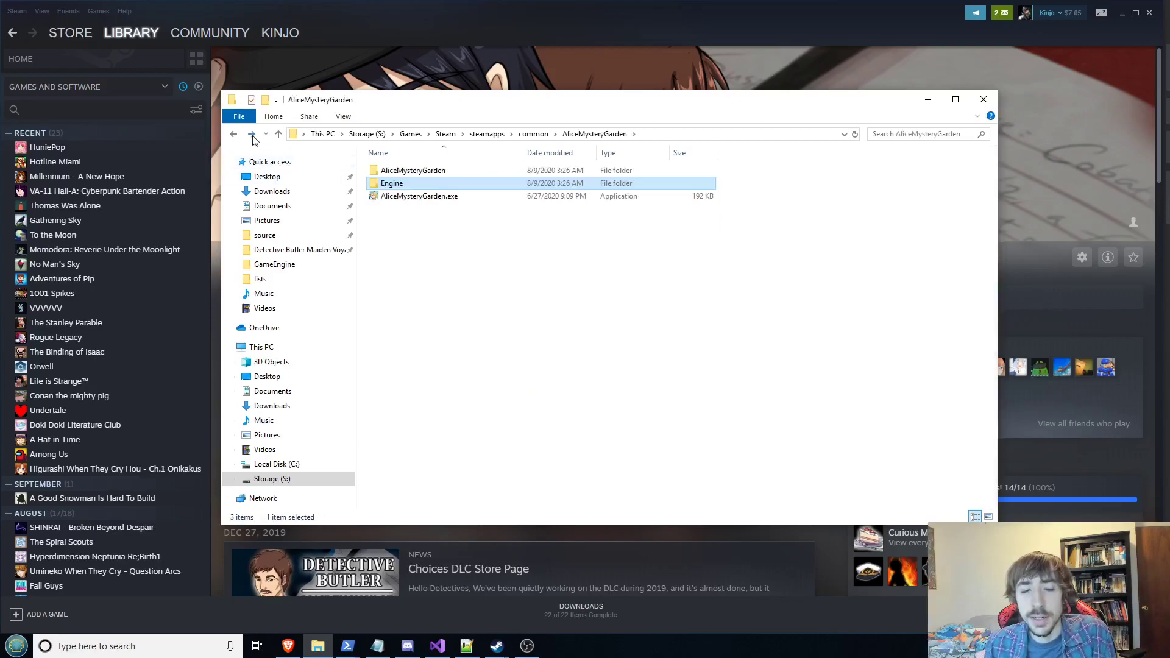
pyautogui.click(405, 197)
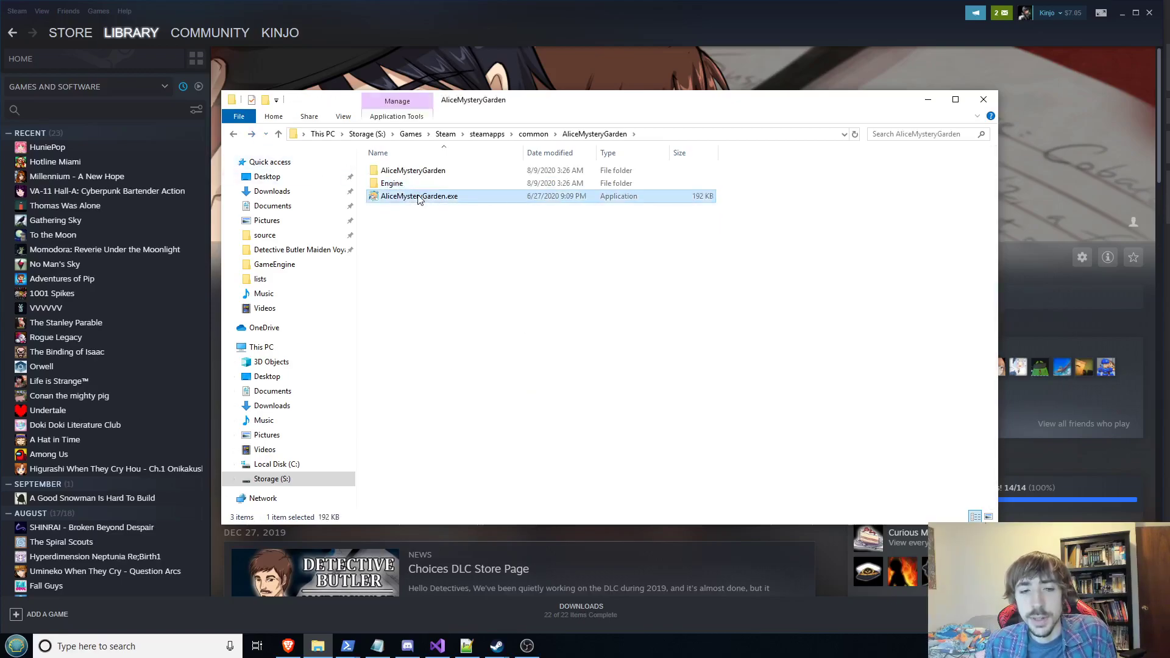
pyautogui.click(416, 183)
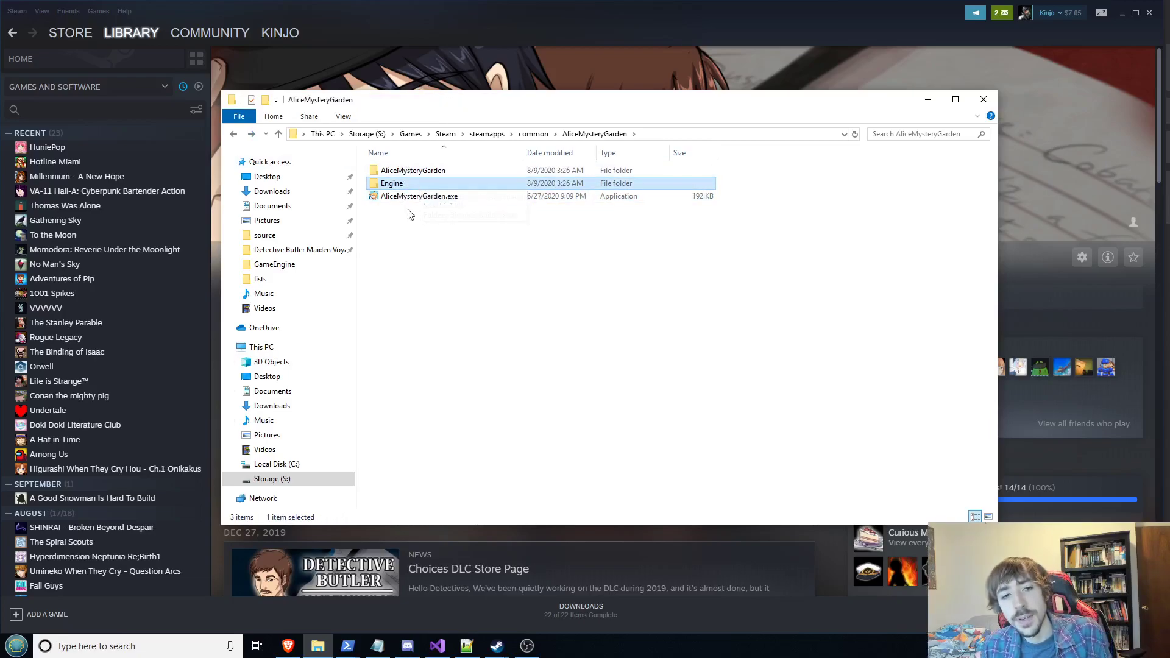
# - Open Engine > Binaries > ThirdParty inside AliceMysteryGarden to inspect the bundled third-party library folders
pyautogui.doubleClick(397, 184)
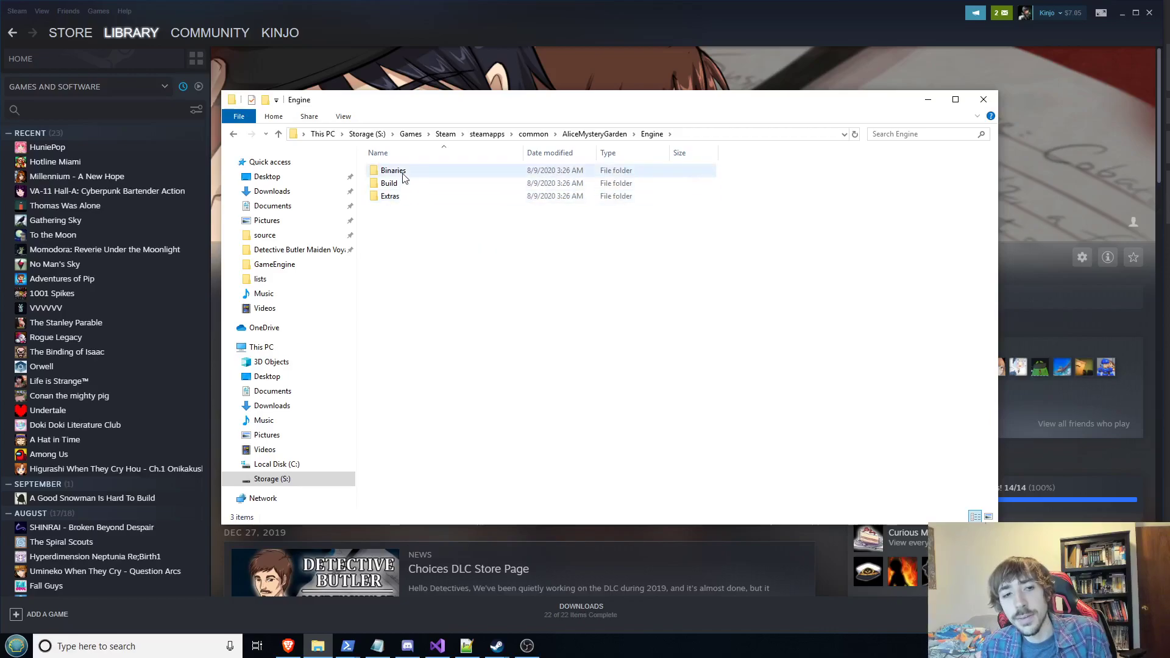
pyautogui.doubleClick(410, 173)
pyautogui.doubleClick(389, 172)
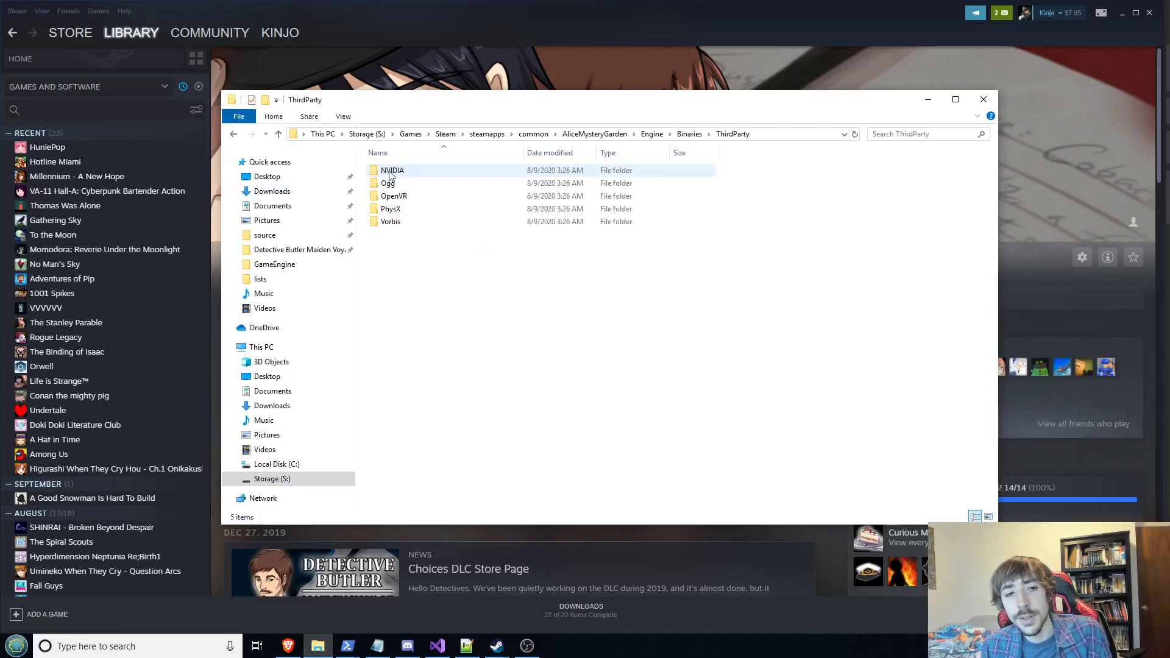
# - Leave the ThirdParty folder of AliceMysteryGarden and return to the common folder's game list
pyautogui.click(234, 135)
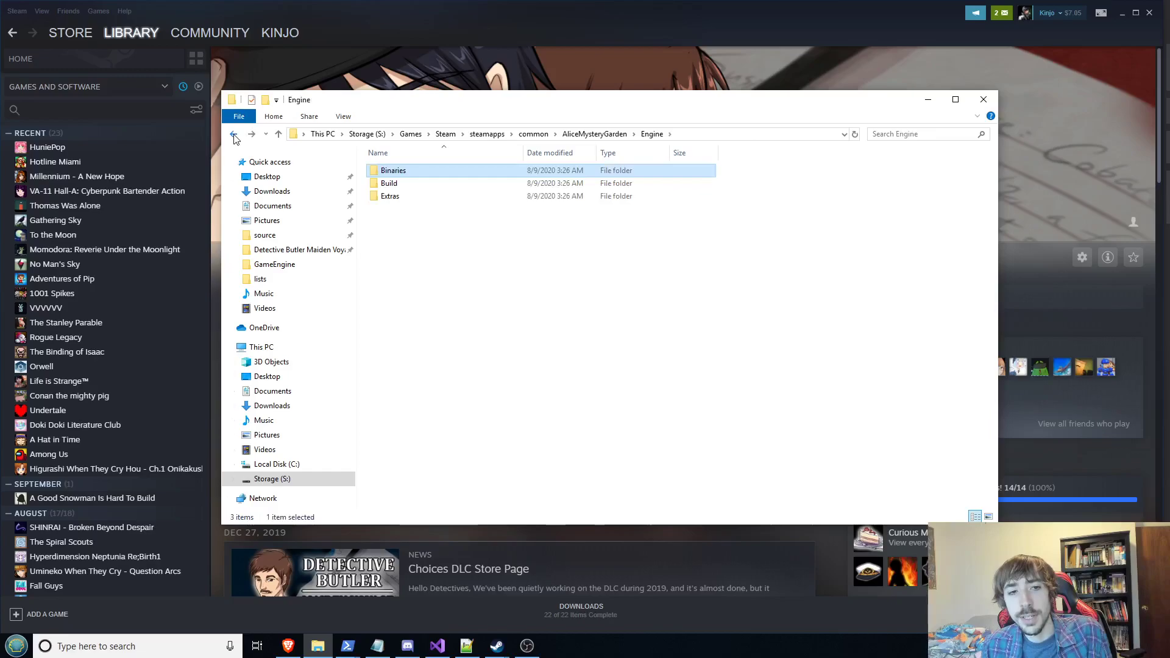
pyautogui.click(234, 135)
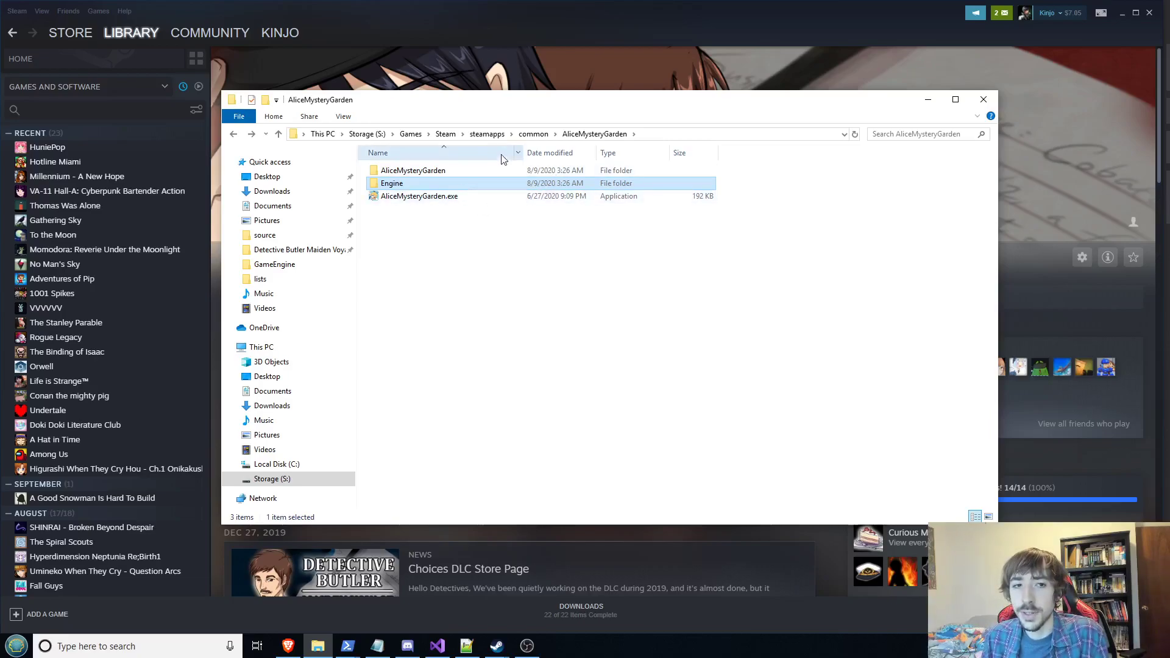
pyautogui.click(526, 134)
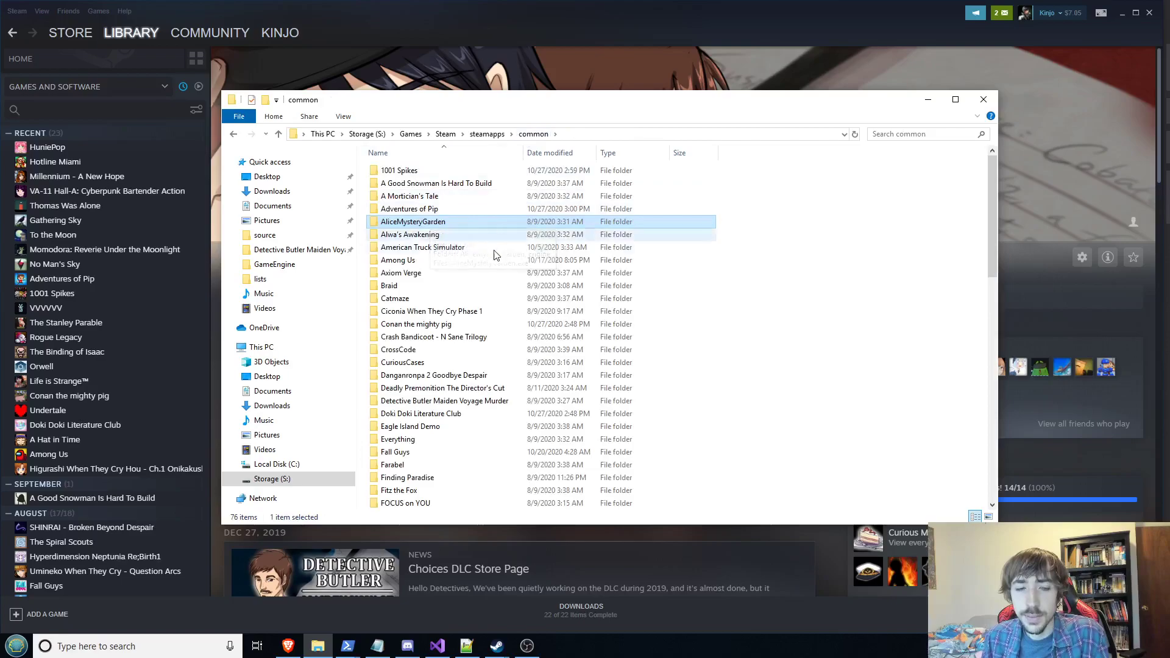
# - Open the Alwa's Awakening folder, check AlwasAwakening.exe and its data folder, and return to the common folder
pyautogui.moveTo(470, 256)
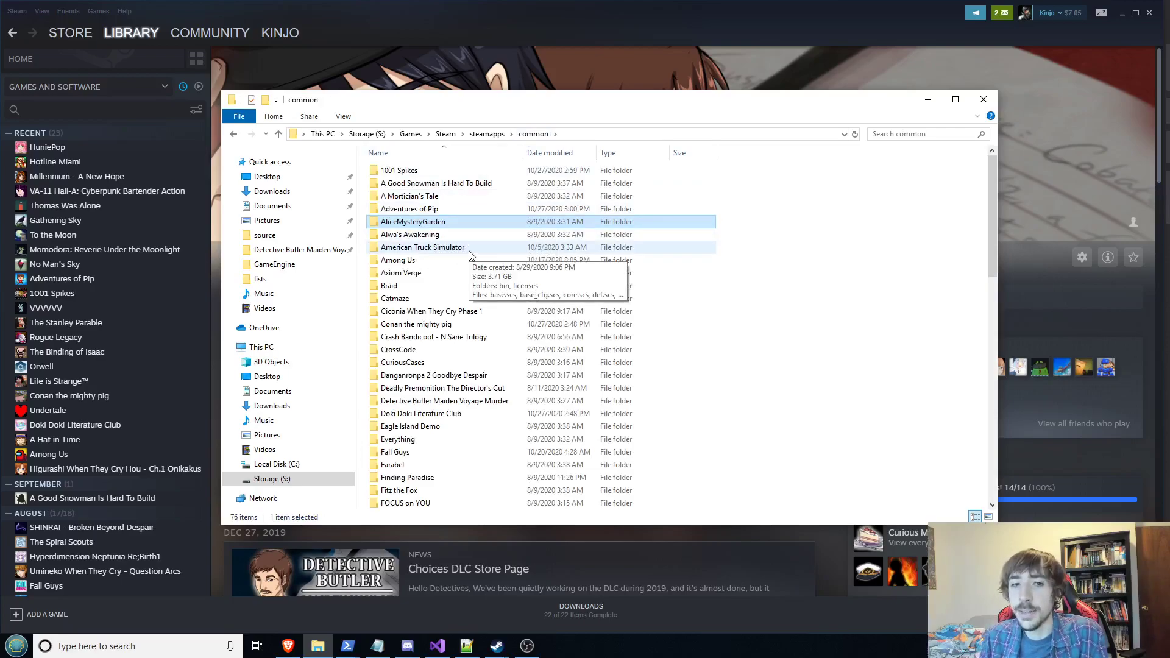
pyautogui.doubleClick(471, 237)
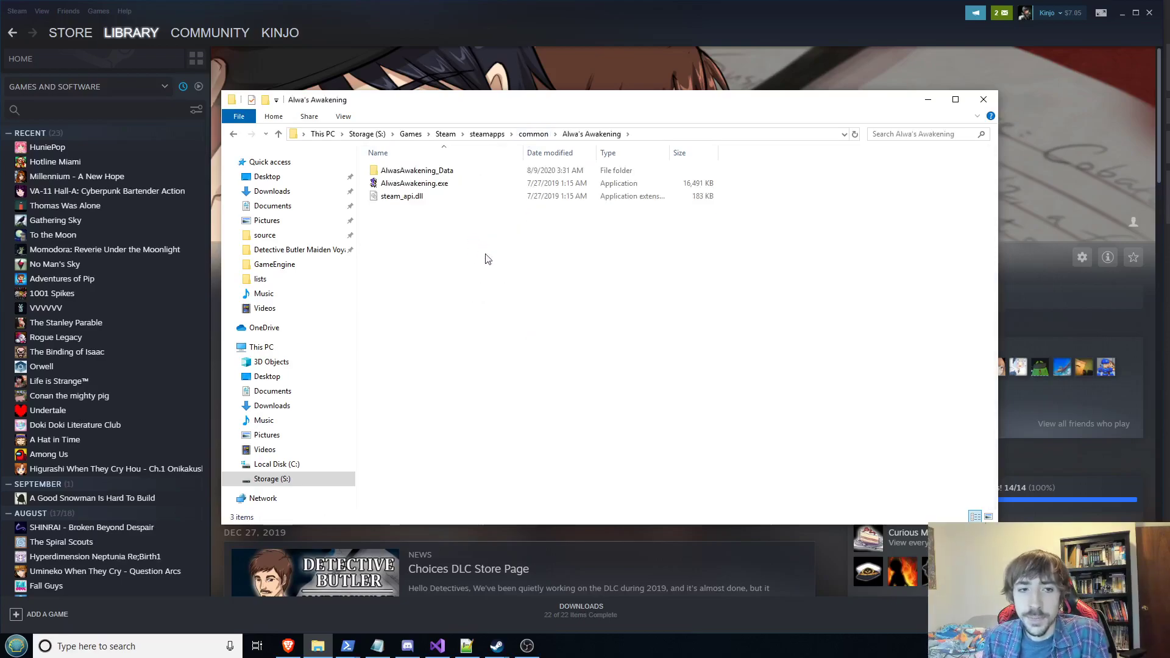
pyautogui.click(470, 185)
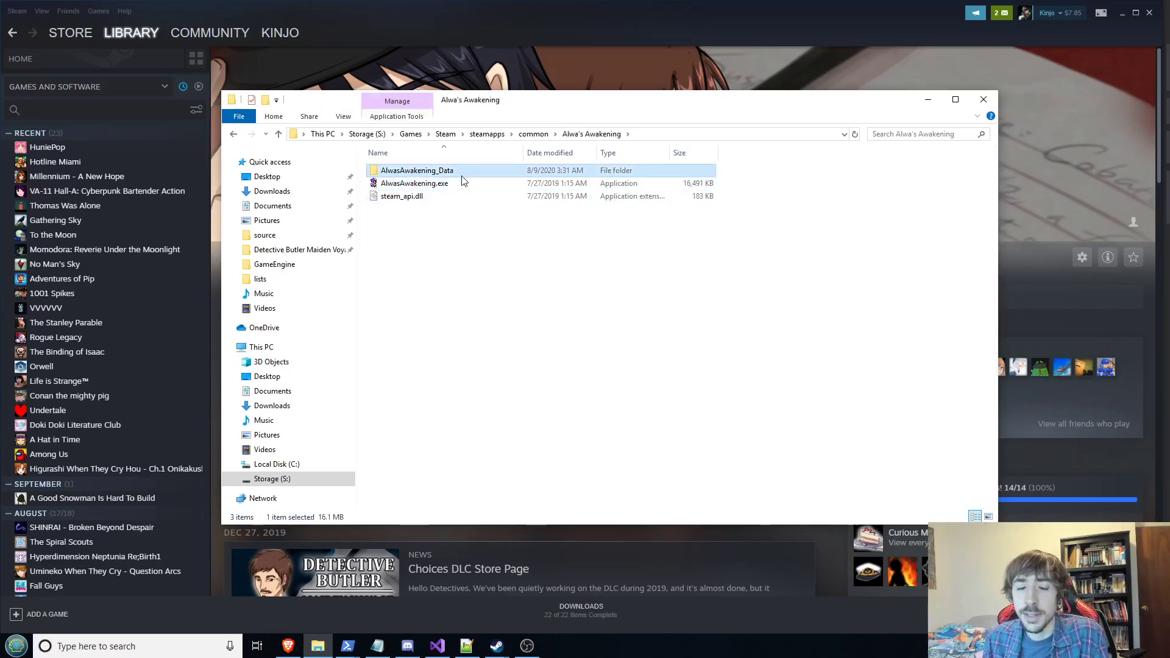
pyautogui.click(231, 134)
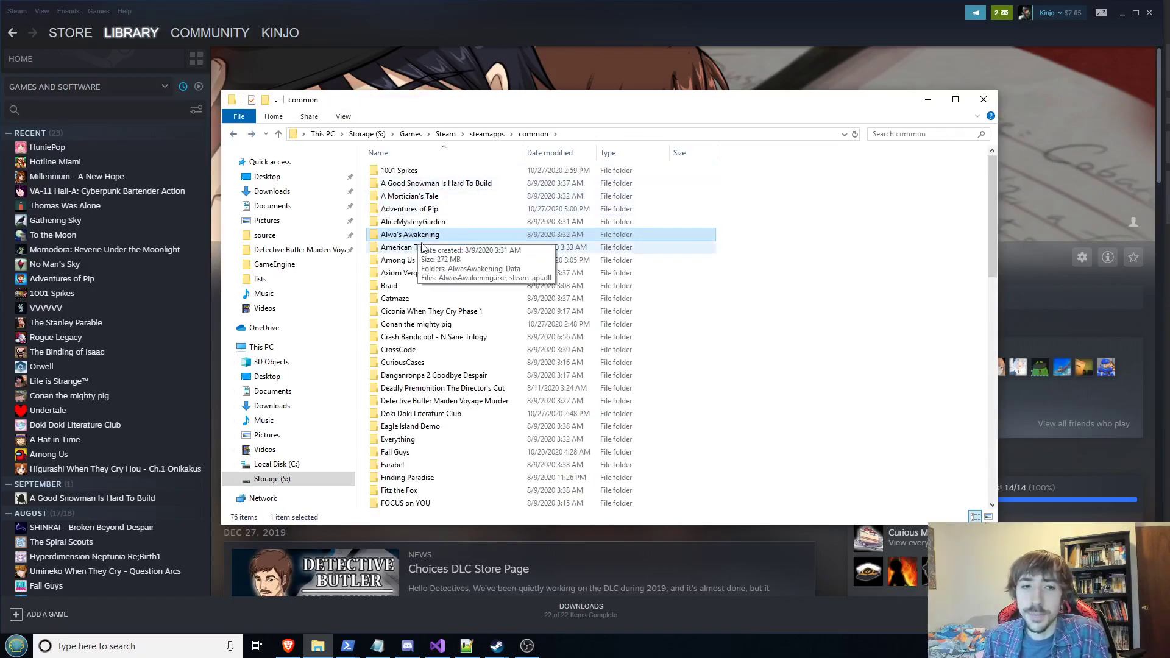
# - Open American Truck Simulator and inspect the library files in bin's win_x64 folder, including fmodstudio.dll, and in its win_x86 folder
pyautogui.doubleClick(426, 250)
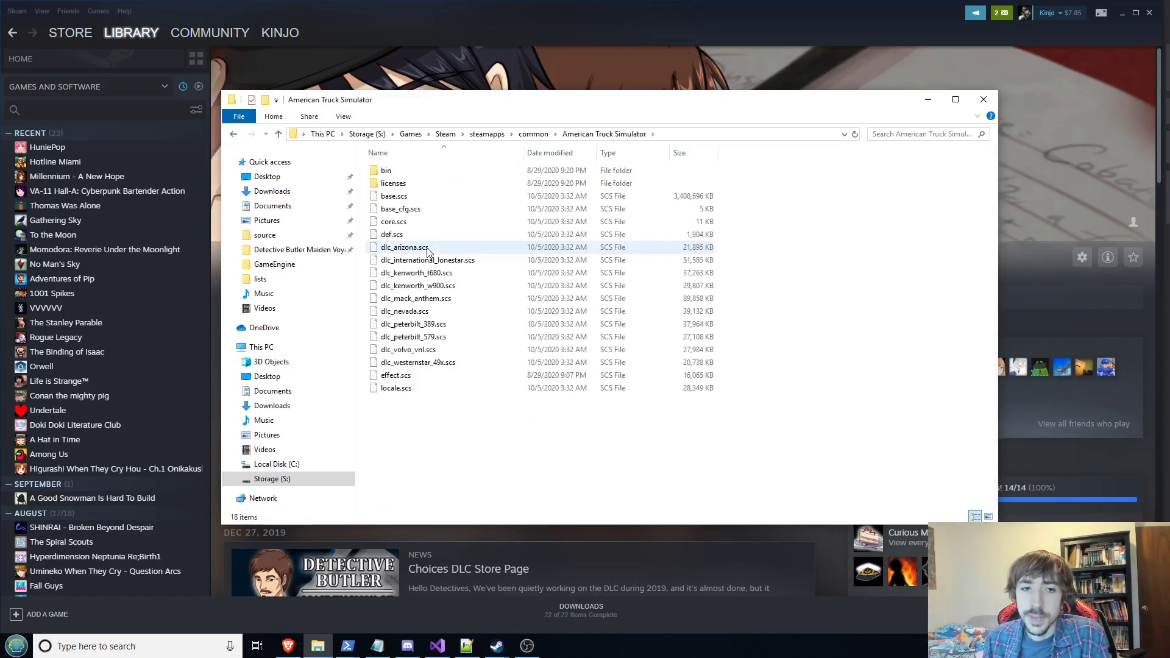
pyautogui.click(408, 176)
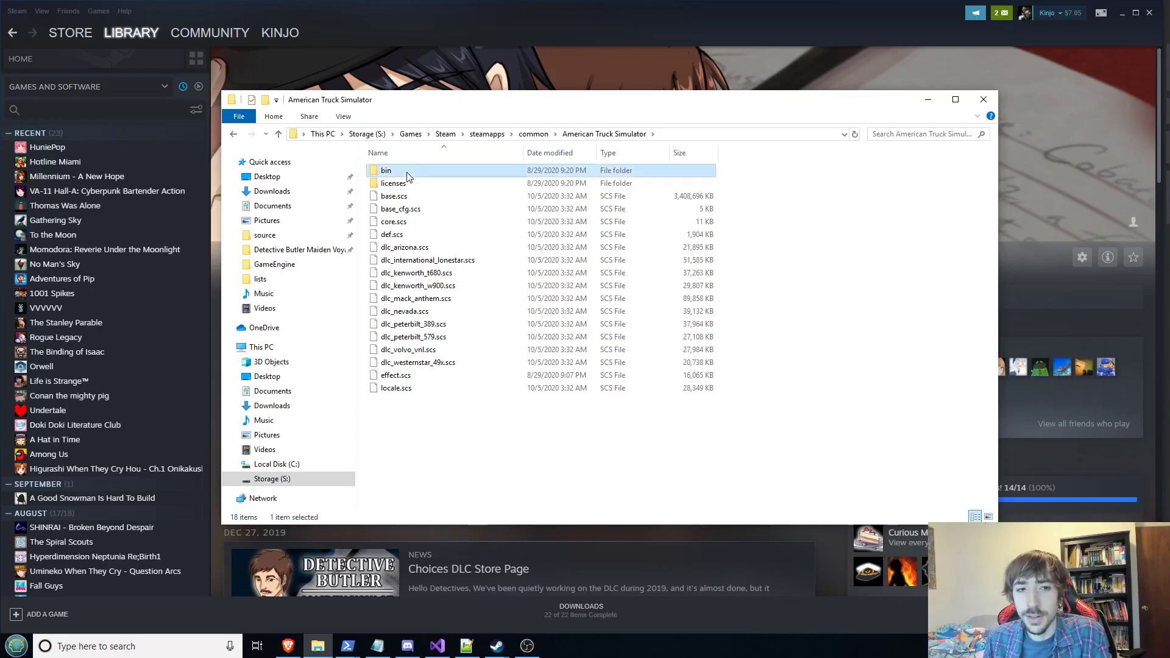
pyautogui.doubleClick(407, 176)
pyautogui.doubleClick(408, 172)
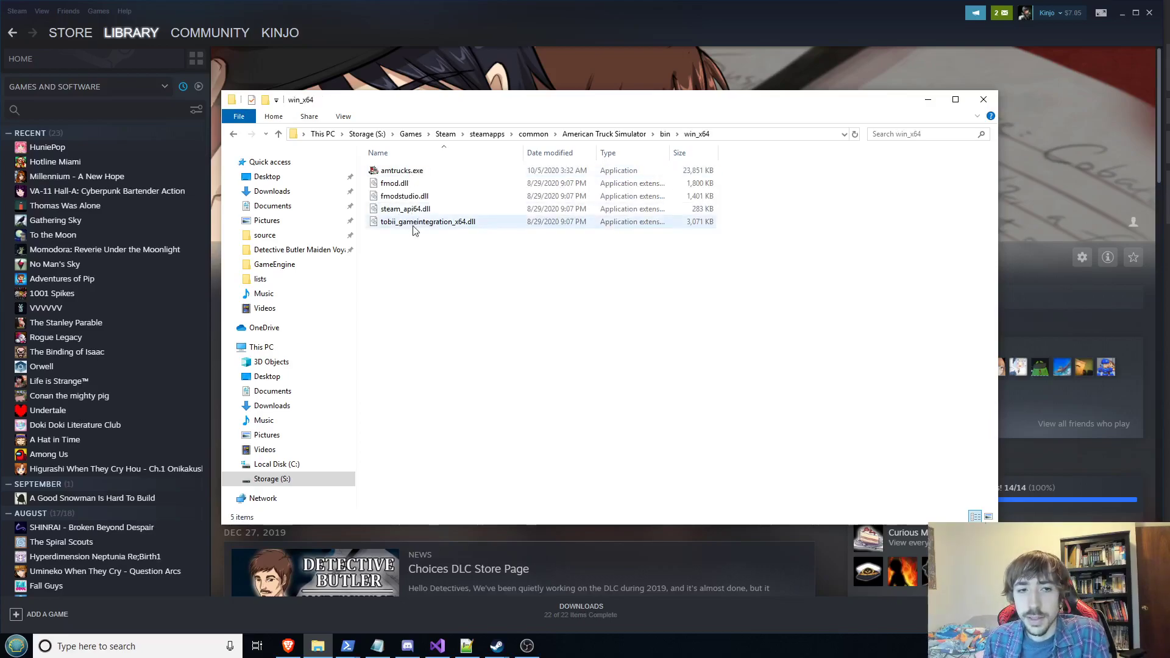
pyautogui.click(437, 197)
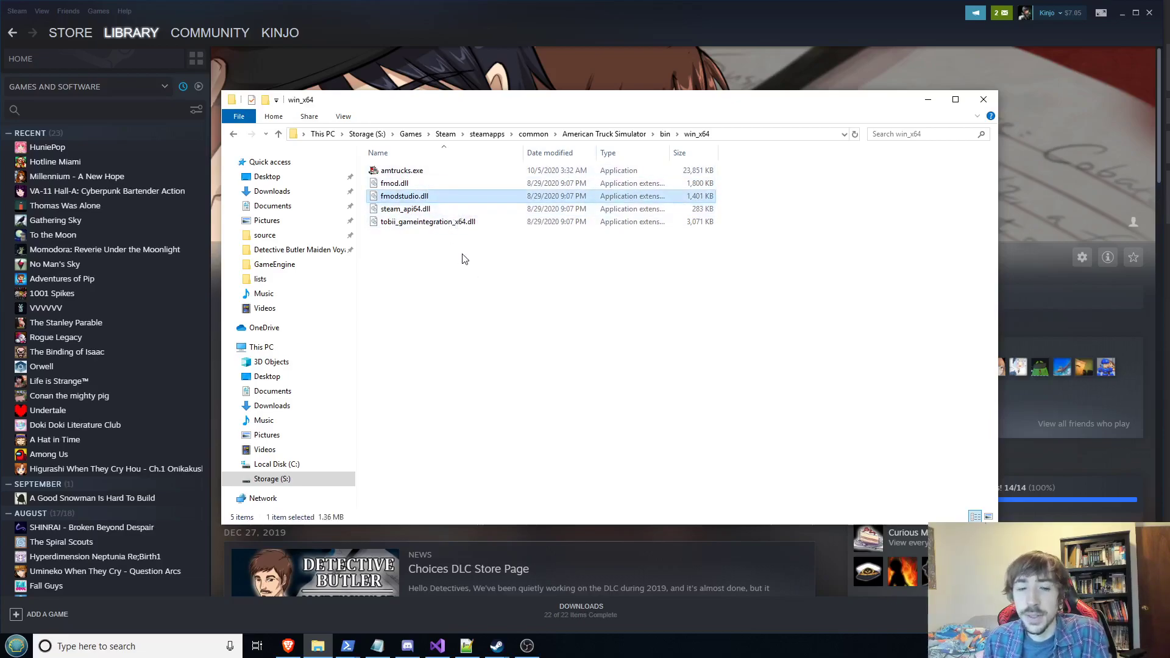
pyautogui.click(666, 134)
pyautogui.doubleClick(487, 184)
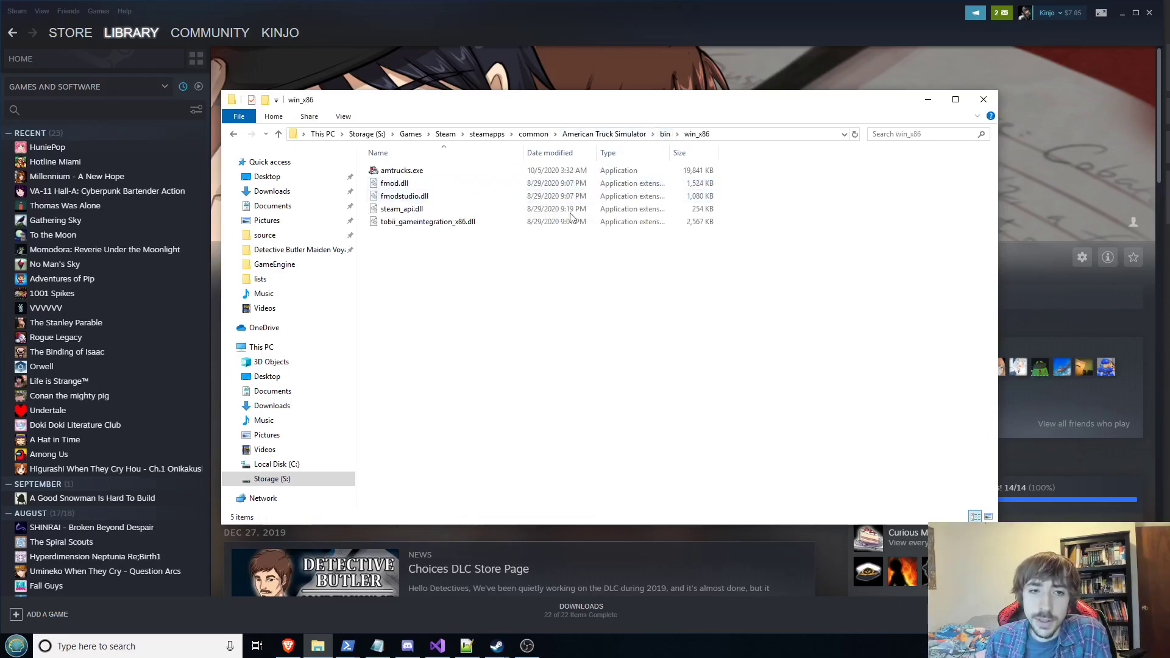
# - Go back to the American Truck Simulator folder, look into its licenses and bin folders, and check base.scs
pyautogui.click(639, 136)
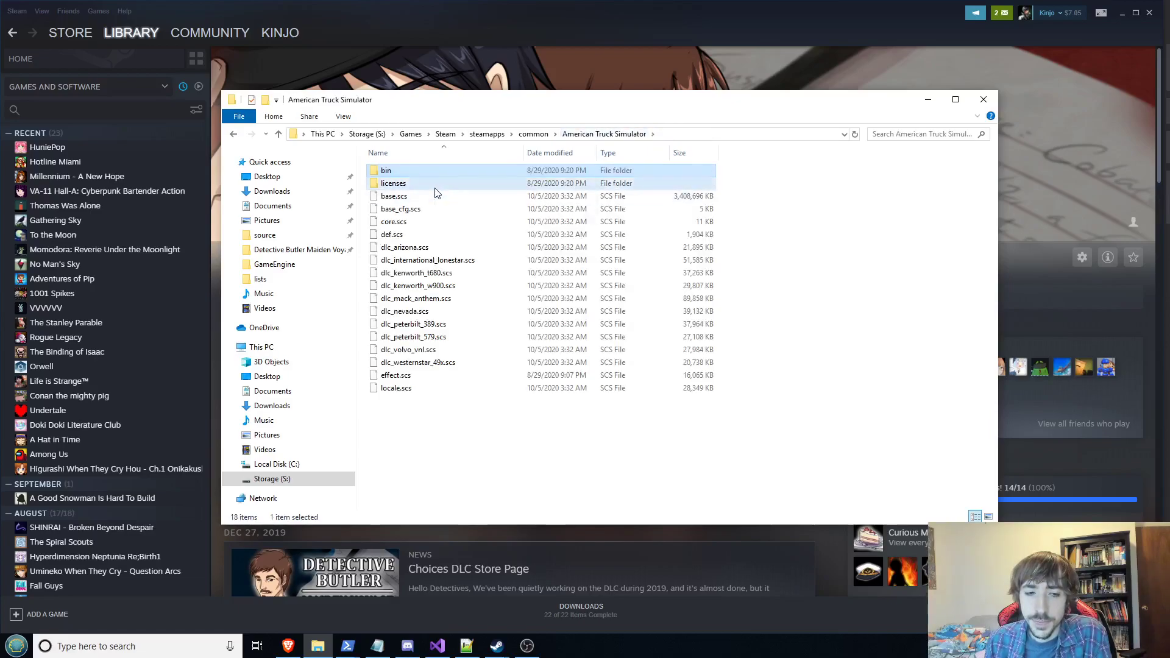
pyautogui.doubleClick(434, 183)
pyautogui.click(231, 135)
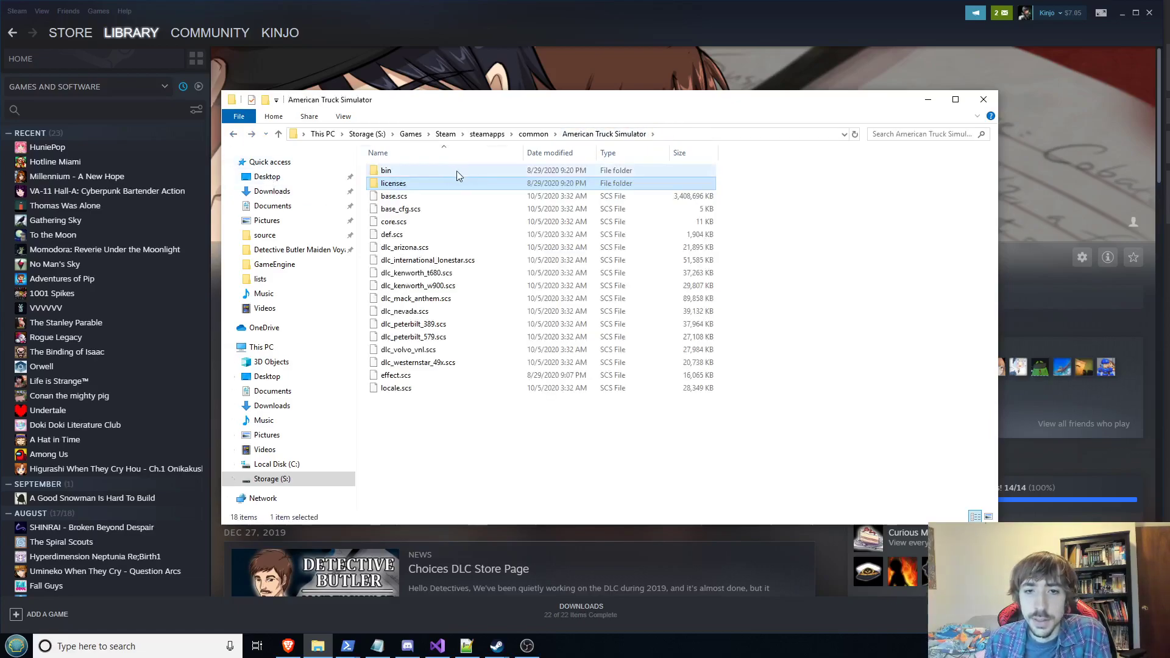
pyautogui.doubleClick(456, 170)
pyautogui.click(232, 135)
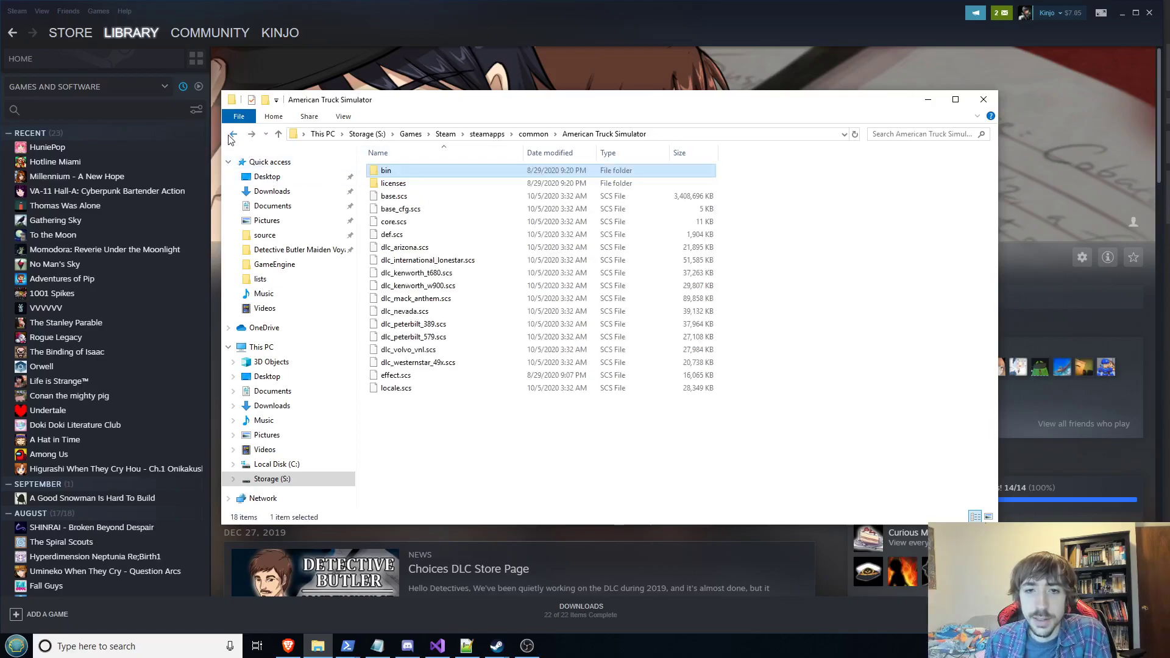
pyautogui.click(478, 196)
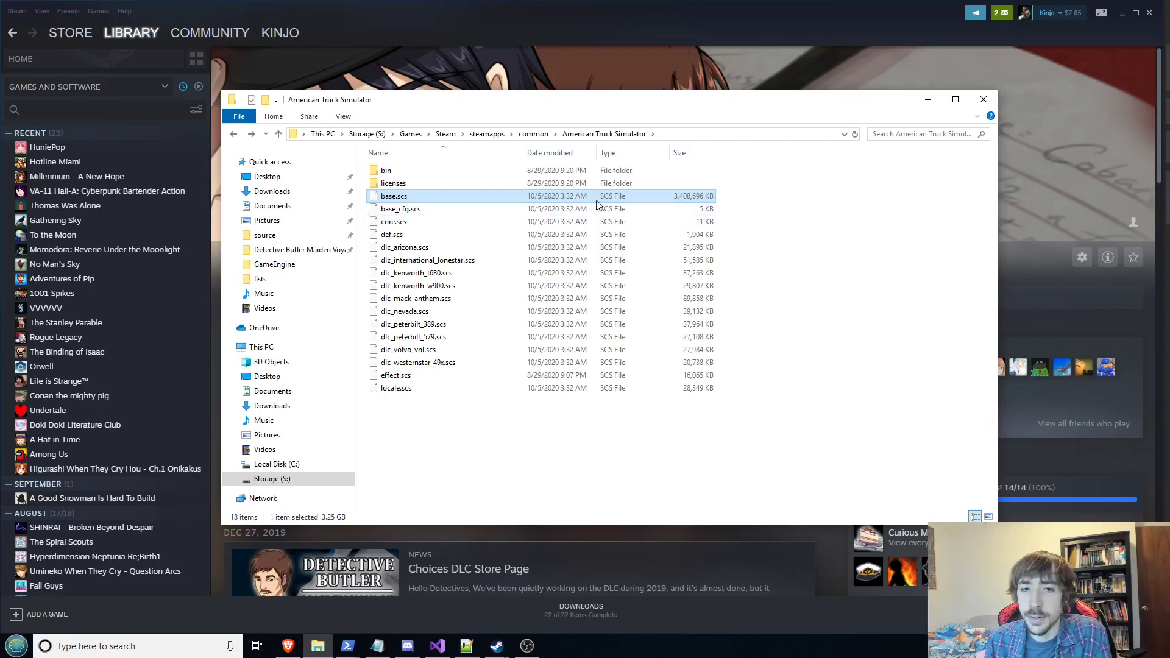
# - Return to the common folder and examine the files in the Among Us folder
pyautogui.click(528, 135)
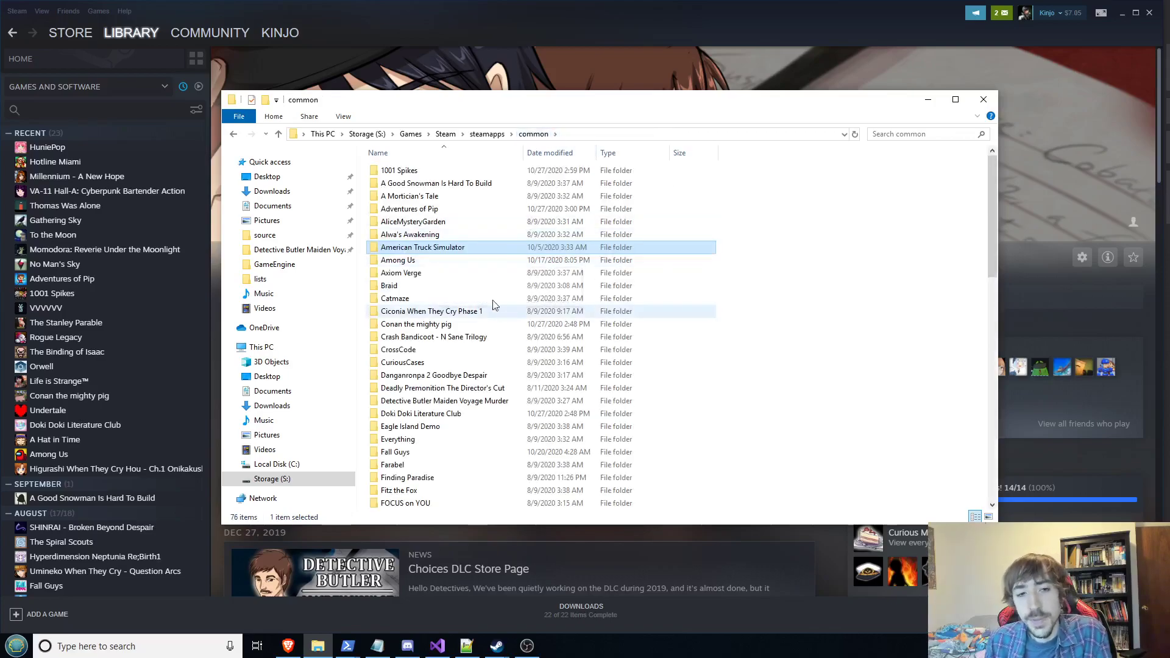
pyautogui.doubleClick(461, 264)
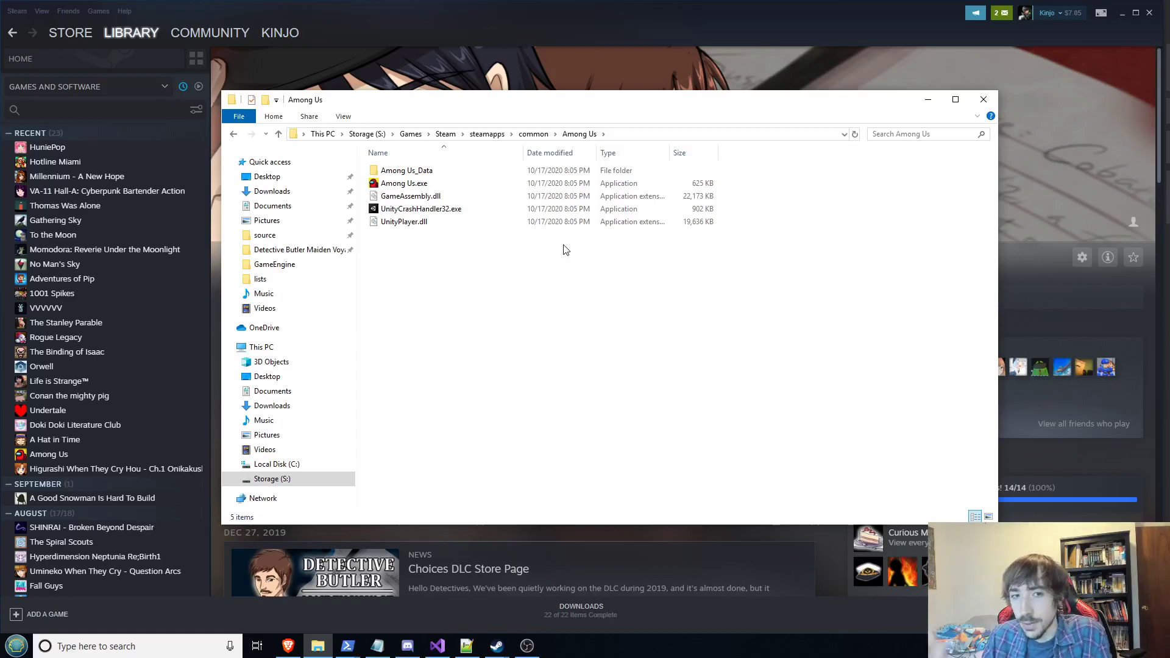
pyautogui.click(524, 135)
# - Open the Axiom Verge folder and review its files, checking LOG4NETLICENSE.txt and Steamworks.NET.dll
pyautogui.doubleClick(414, 273)
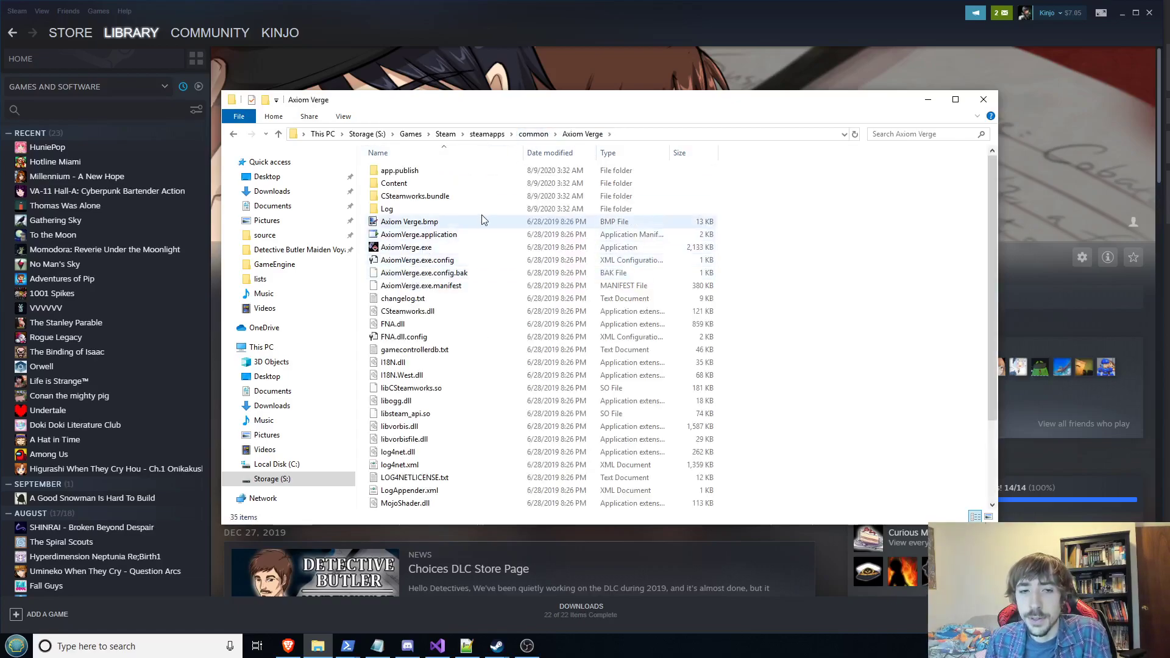
pyautogui.scroll(-3, 487, 221)
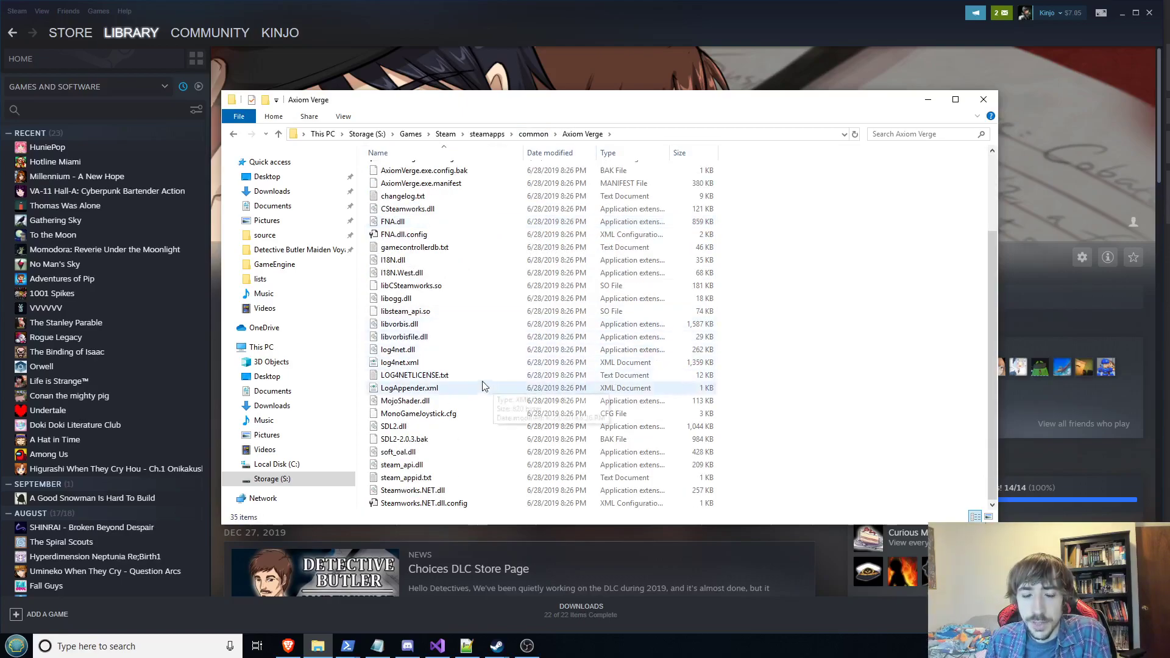
pyautogui.click(450, 377)
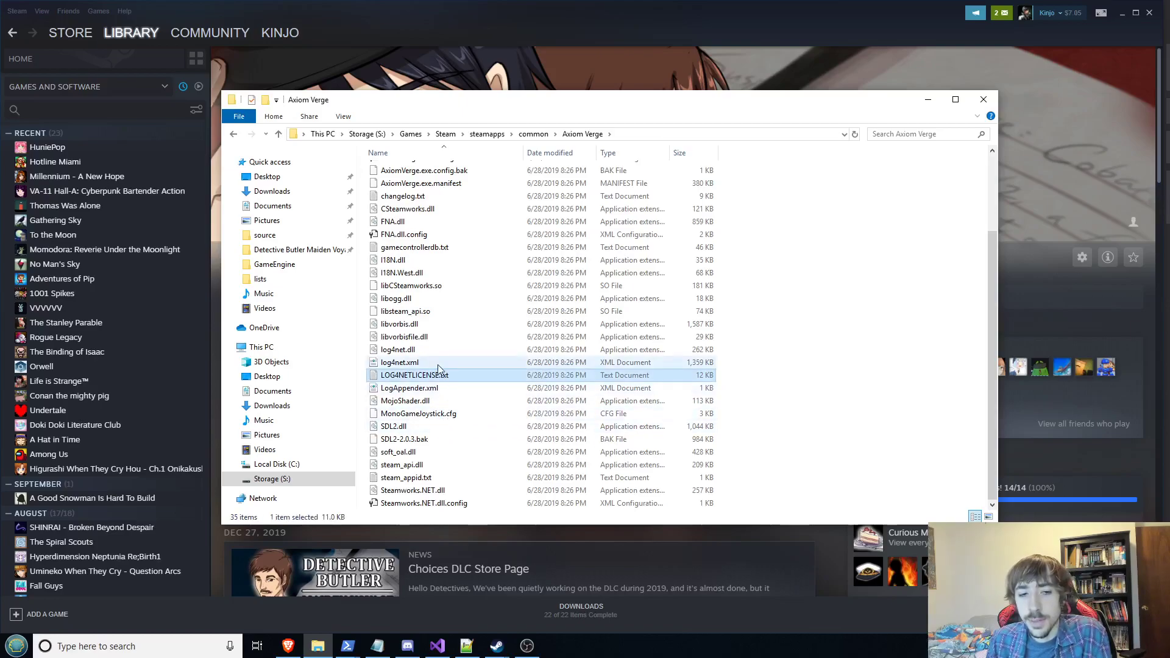
pyautogui.click(426, 491)
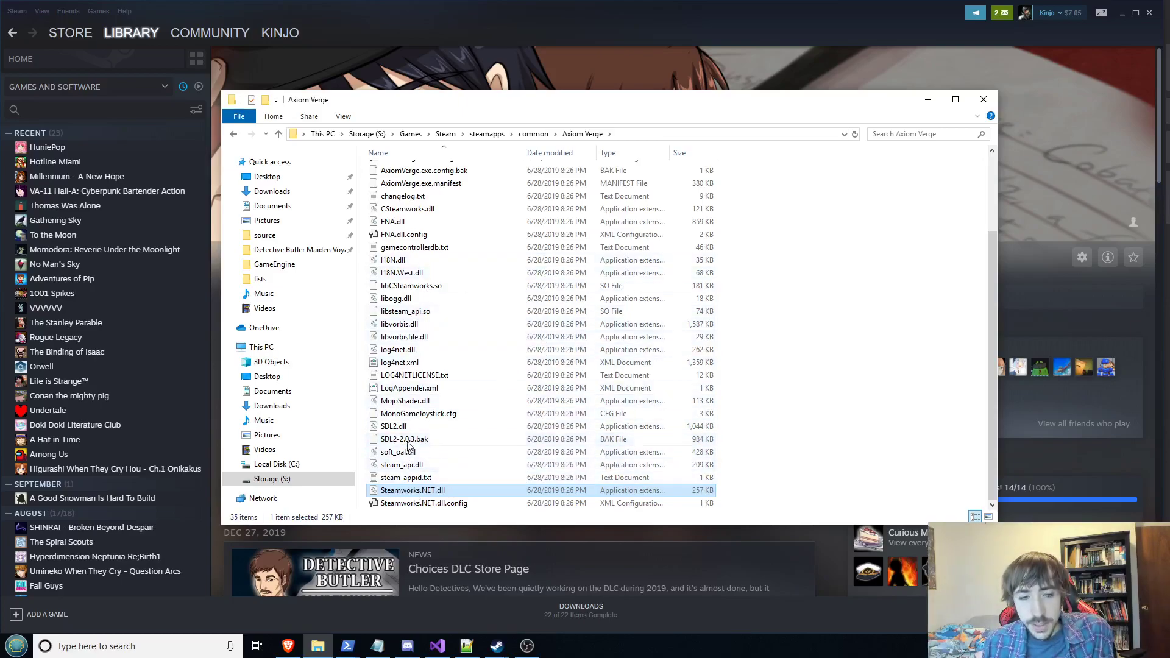
# - Search the full Axiom Verge file list for engine clues and check MonoGameJoystick.cfg
pyautogui.scroll(3, 417, 390)
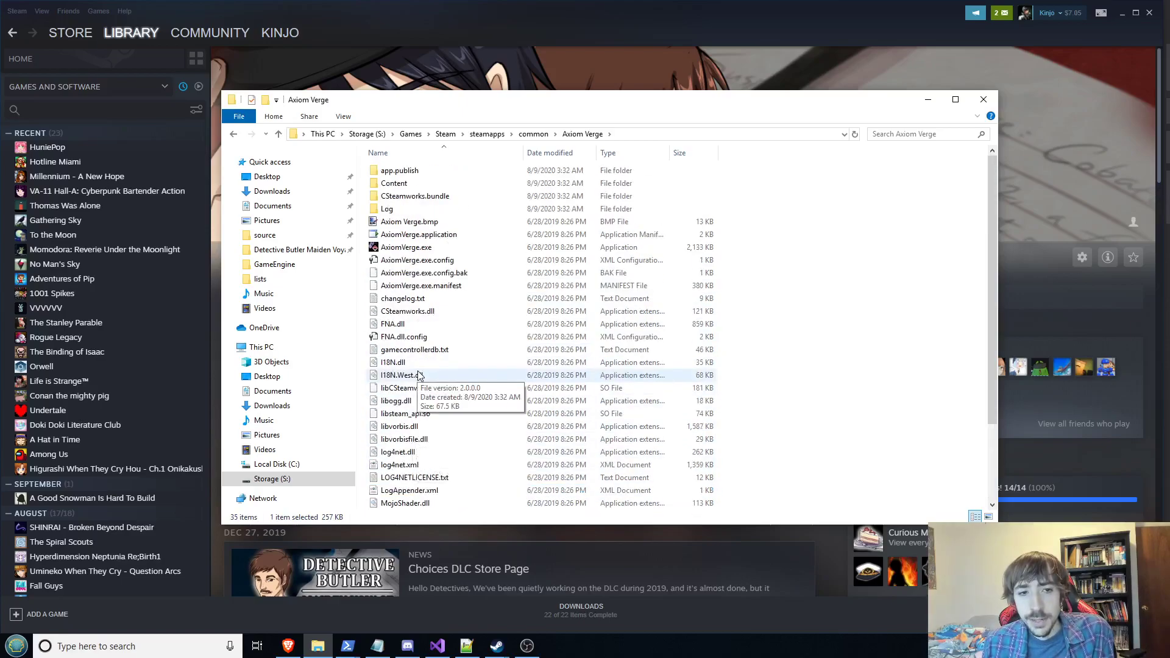
pyautogui.scroll(-3, 418, 374)
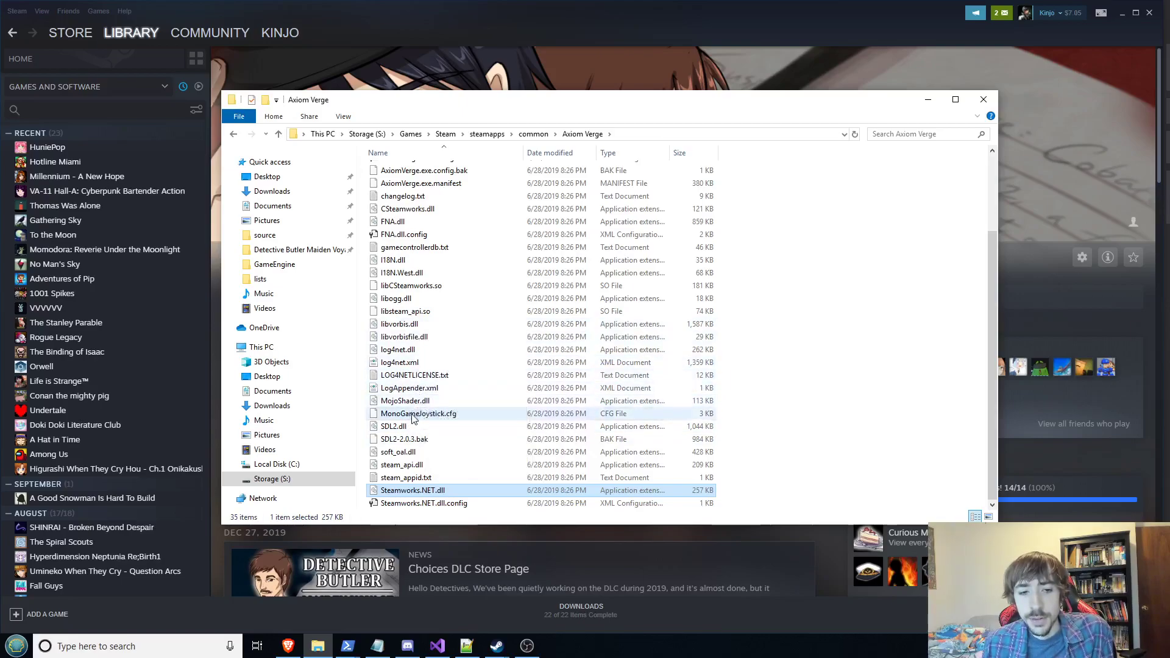
pyautogui.click(420, 413)
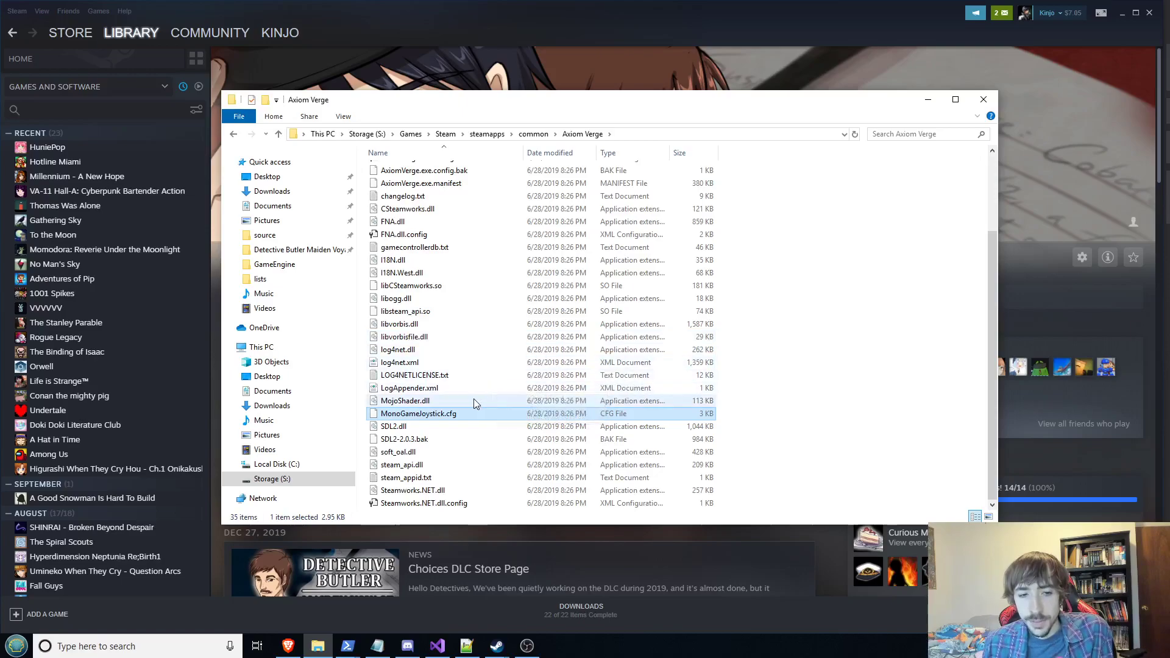
pyautogui.scroll(3, 473, 398)
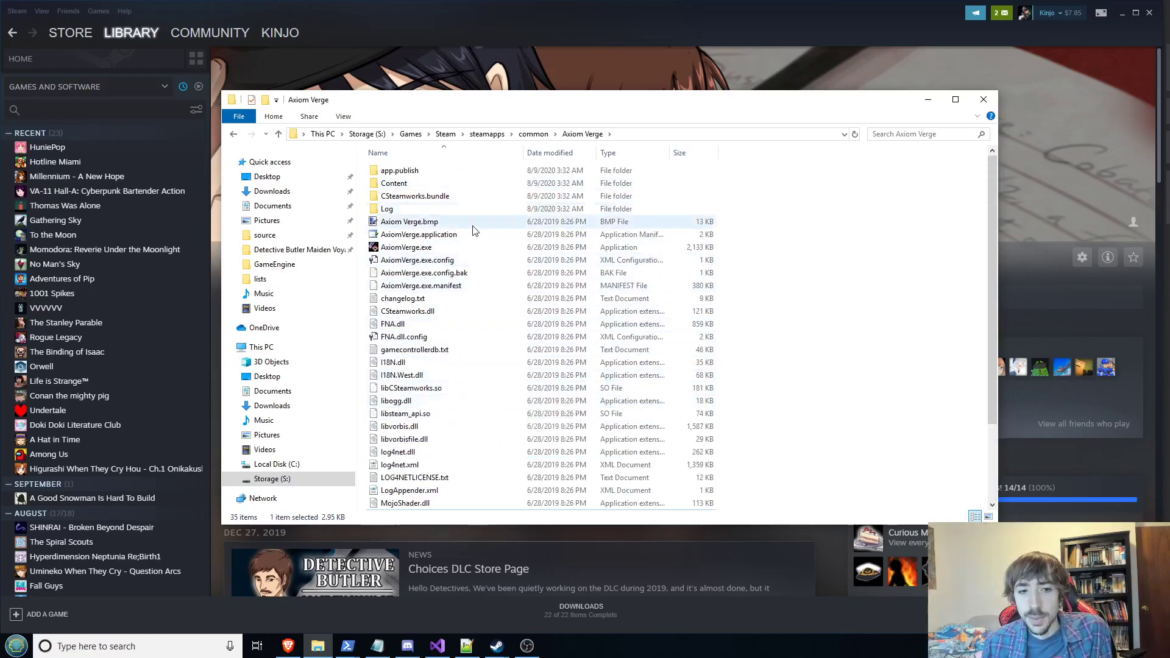
pyautogui.scroll(-3, 475, 243)
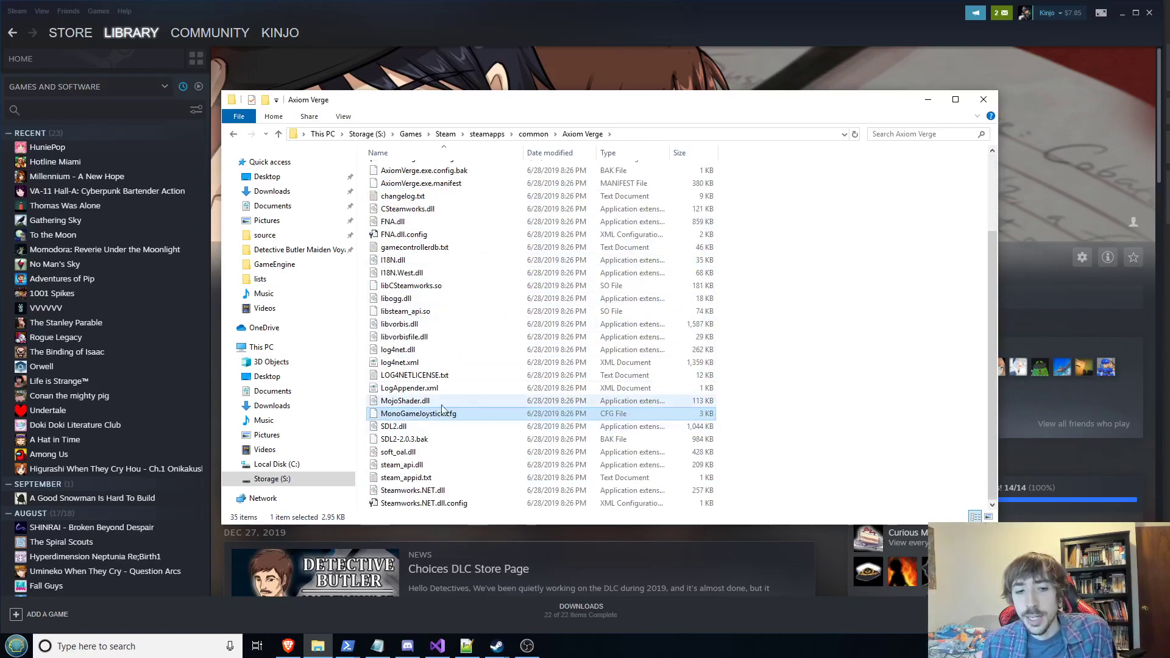
pyautogui.scroll(3, 428, 422)
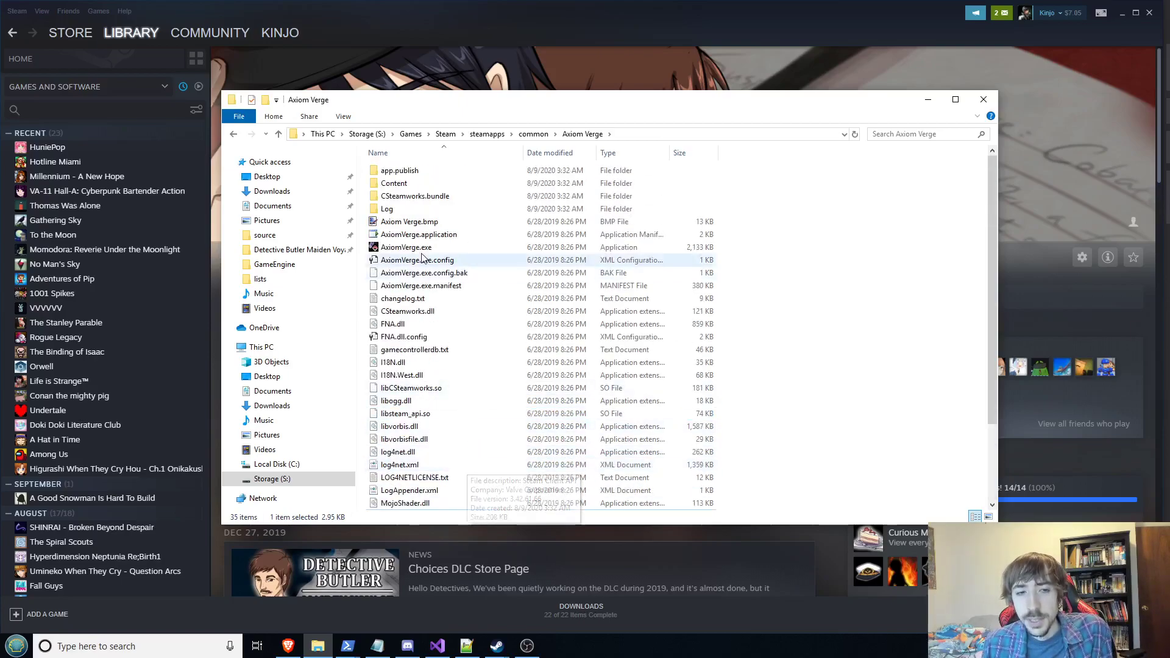
# - Look into Axiom Verge's Content and app.publish folders, recheck its library files, and return to the common folder
pyautogui.doubleClick(407, 183)
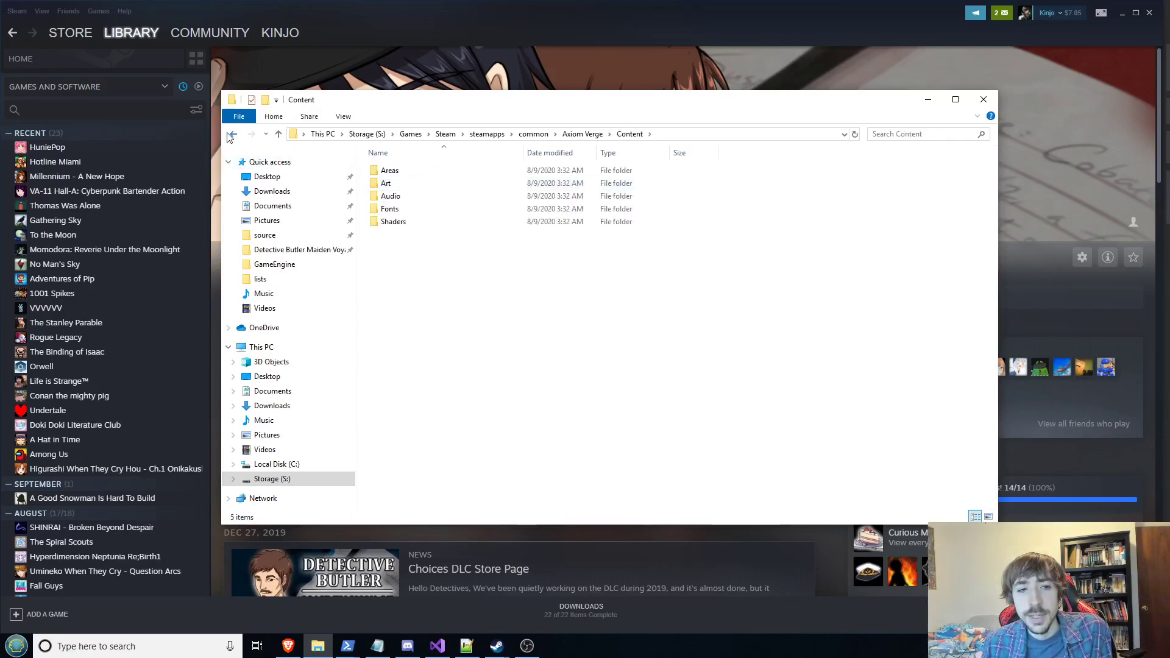
pyautogui.click(230, 135)
pyautogui.doubleClick(396, 172)
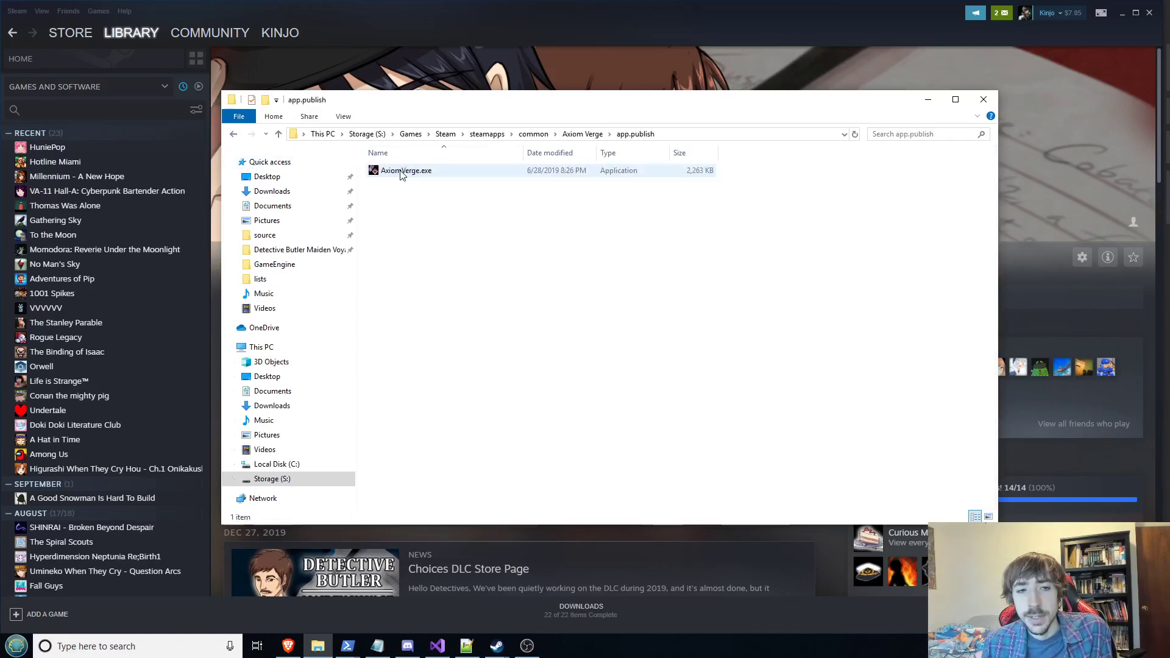
pyautogui.click(231, 135)
pyautogui.scroll(-3, 451, 247)
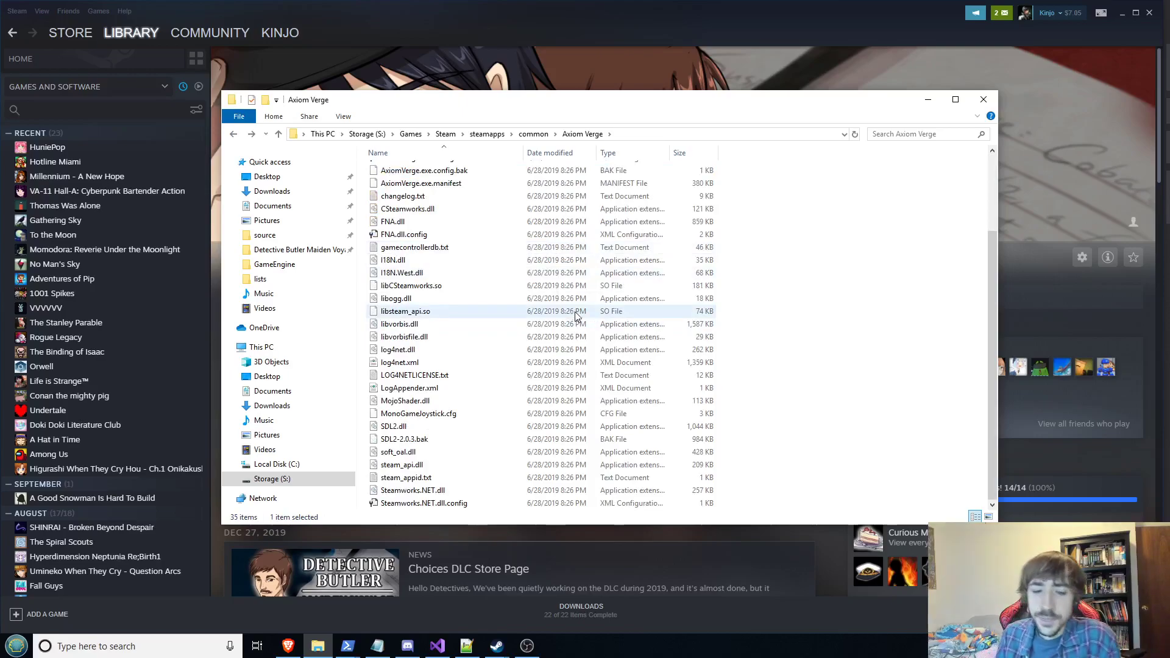
pyautogui.click(533, 134)
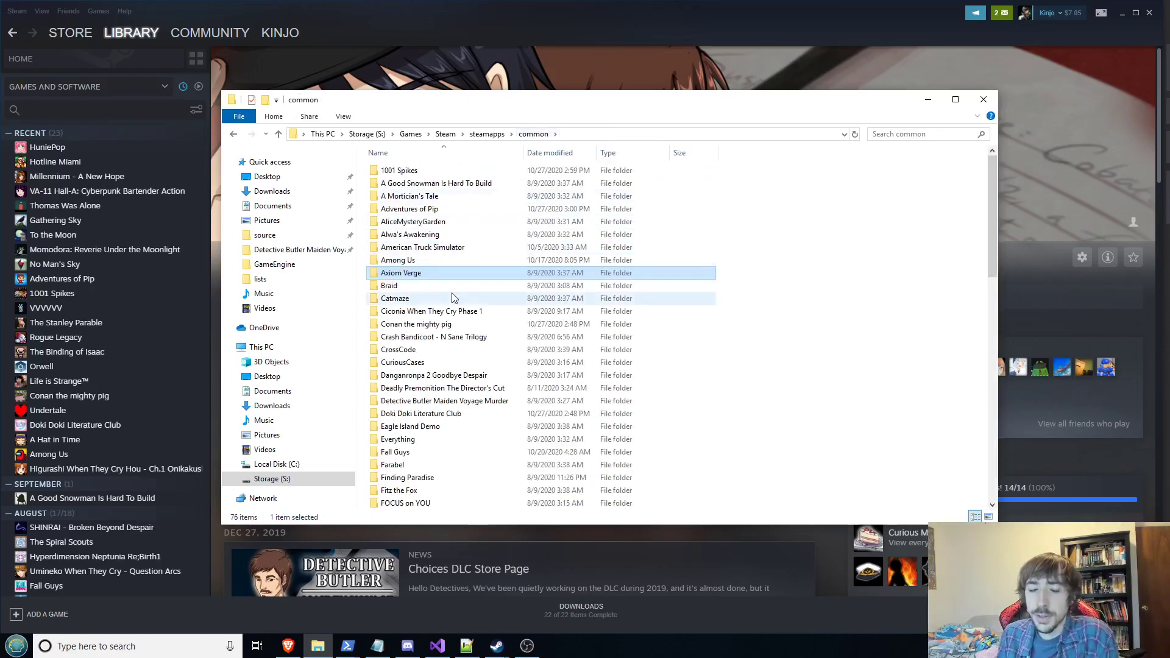
# - Open the Braid folder, check SDL2.dll, and open its data folder to inspect the package files
pyautogui.doubleClick(448, 287)
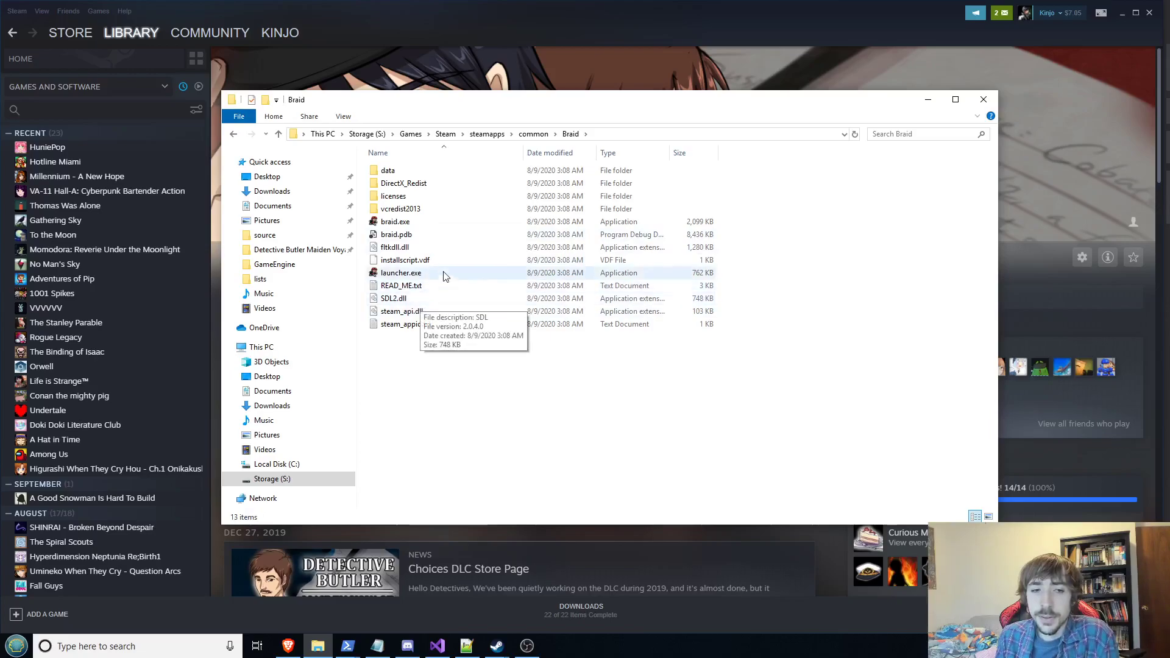
pyautogui.click(414, 301)
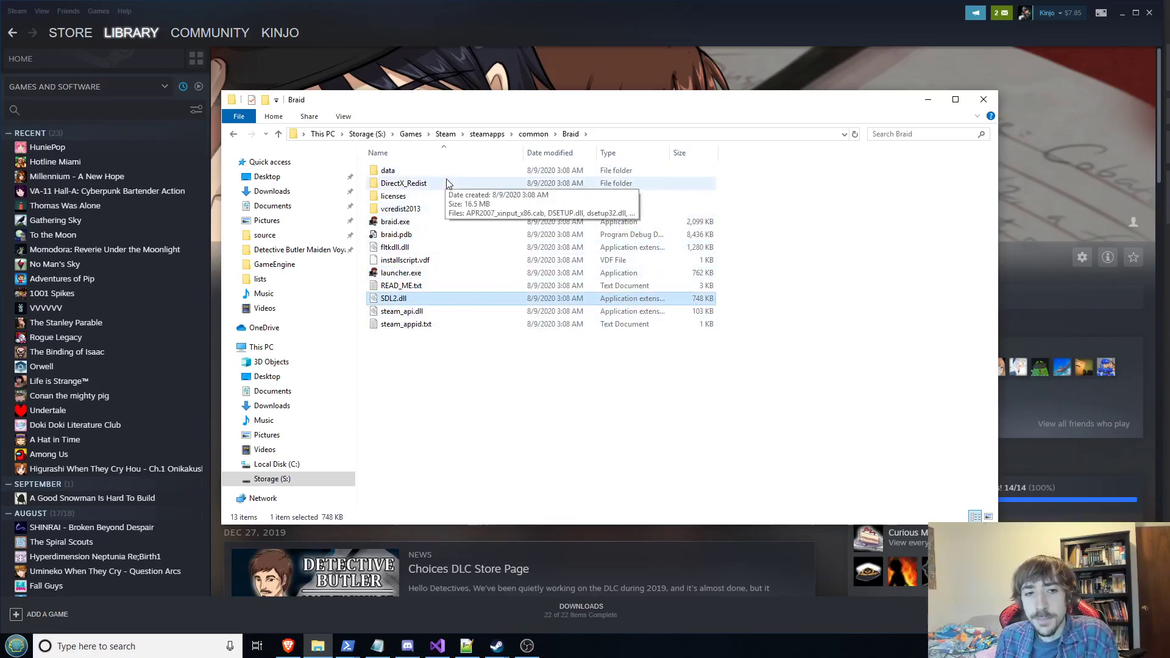
pyautogui.doubleClick(430, 172)
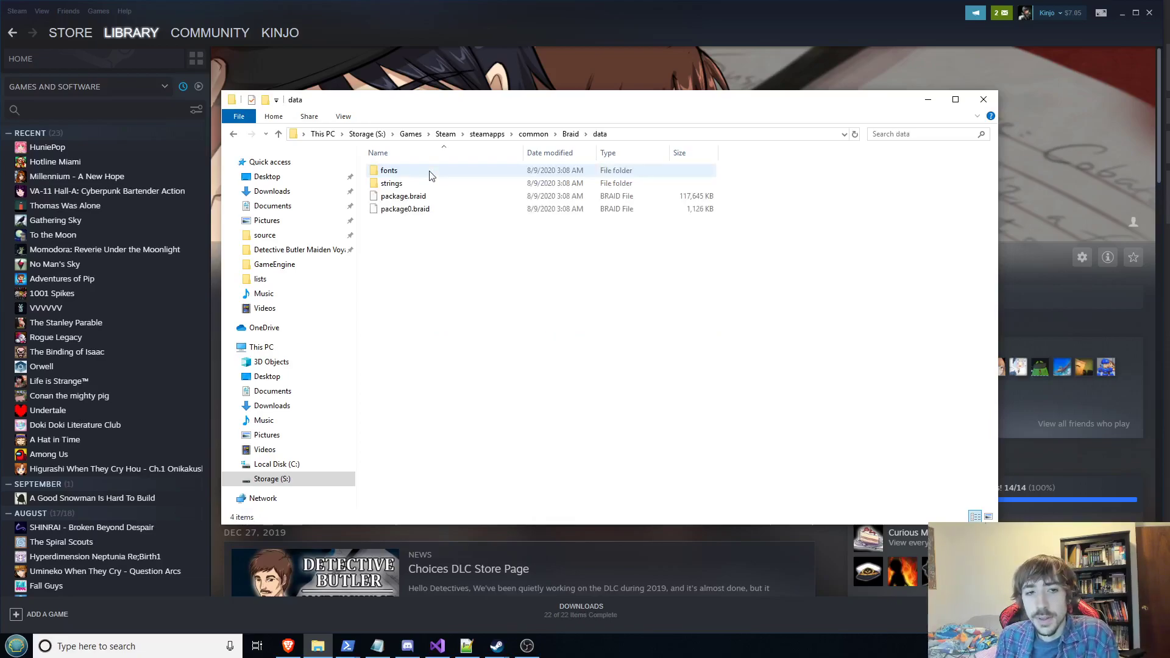
# - Look through the strings and fonts subfolders of Braid's data folder and return to the Braid folder
pyautogui.doubleClick(436, 185)
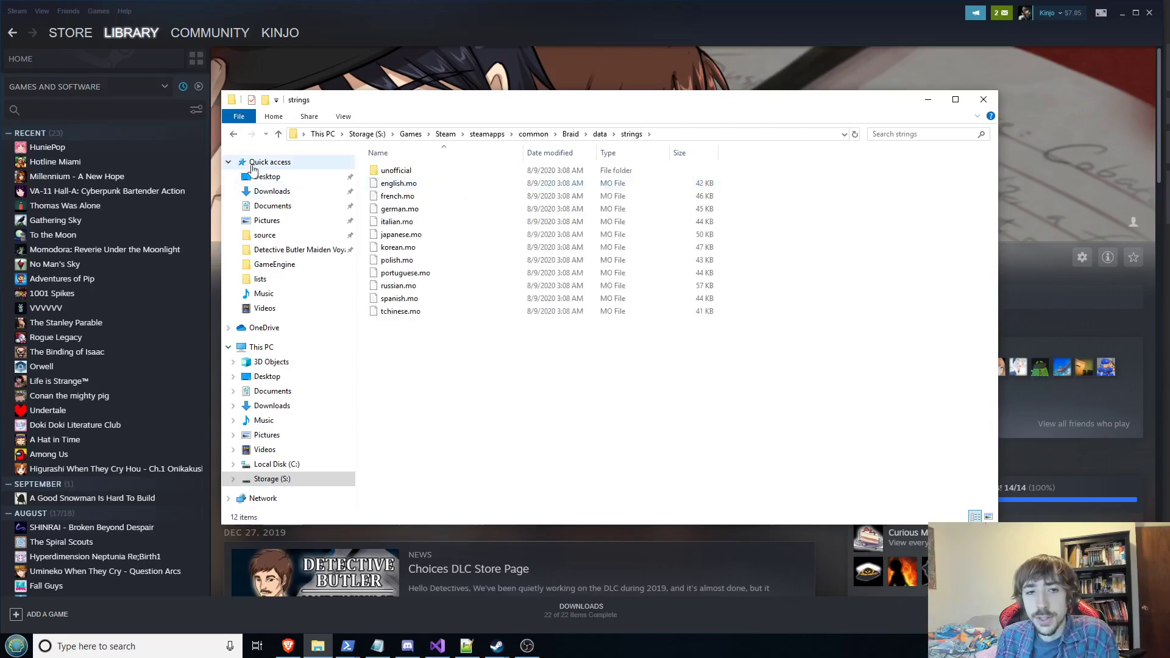
pyautogui.click(234, 135)
pyautogui.doubleClick(460, 172)
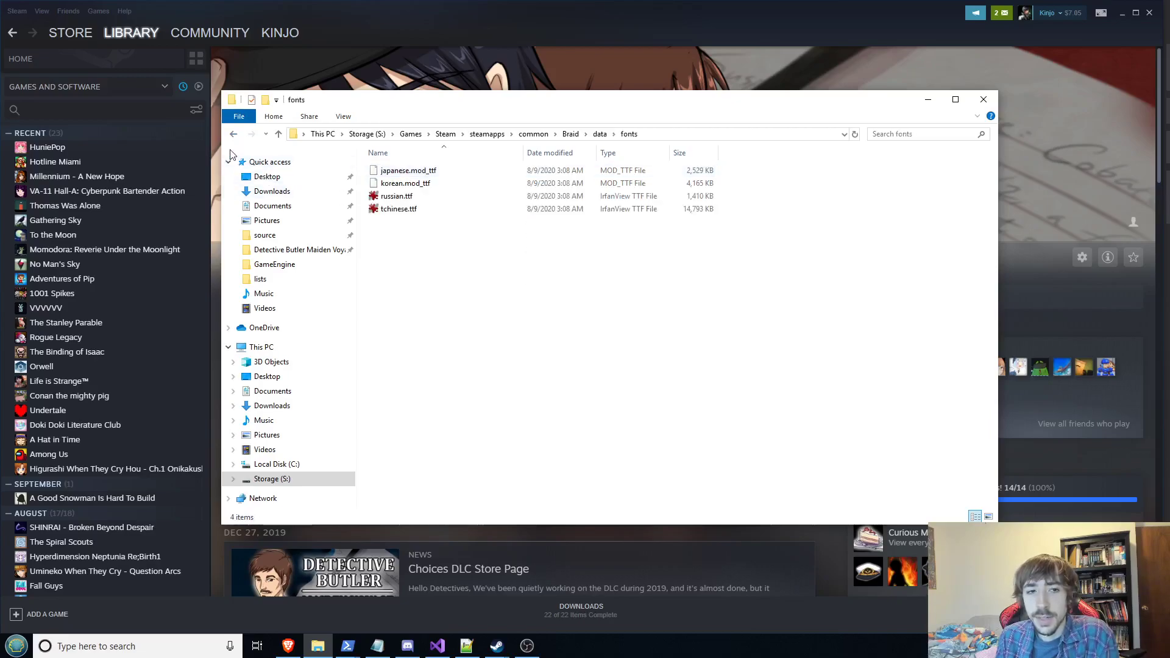
pyautogui.doubleClick(233, 134)
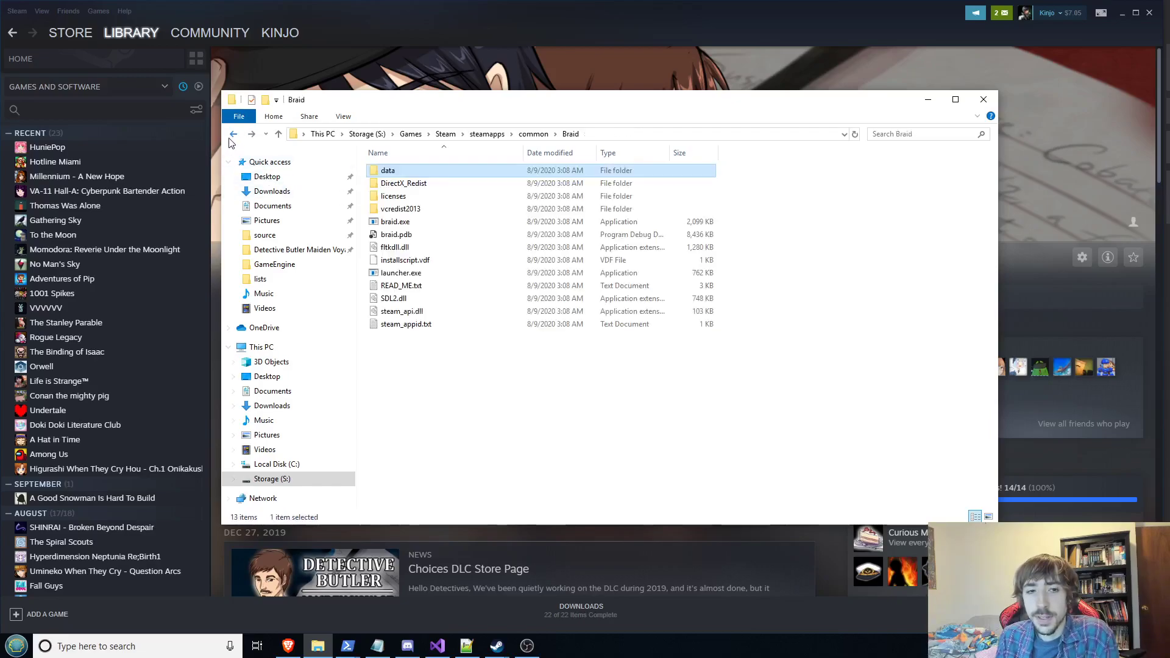
# - Check Braid's DirectX_Redist, vcredist2013 and licenses folders for engine clues and return to the common folder
pyautogui.doubleClick(414, 184)
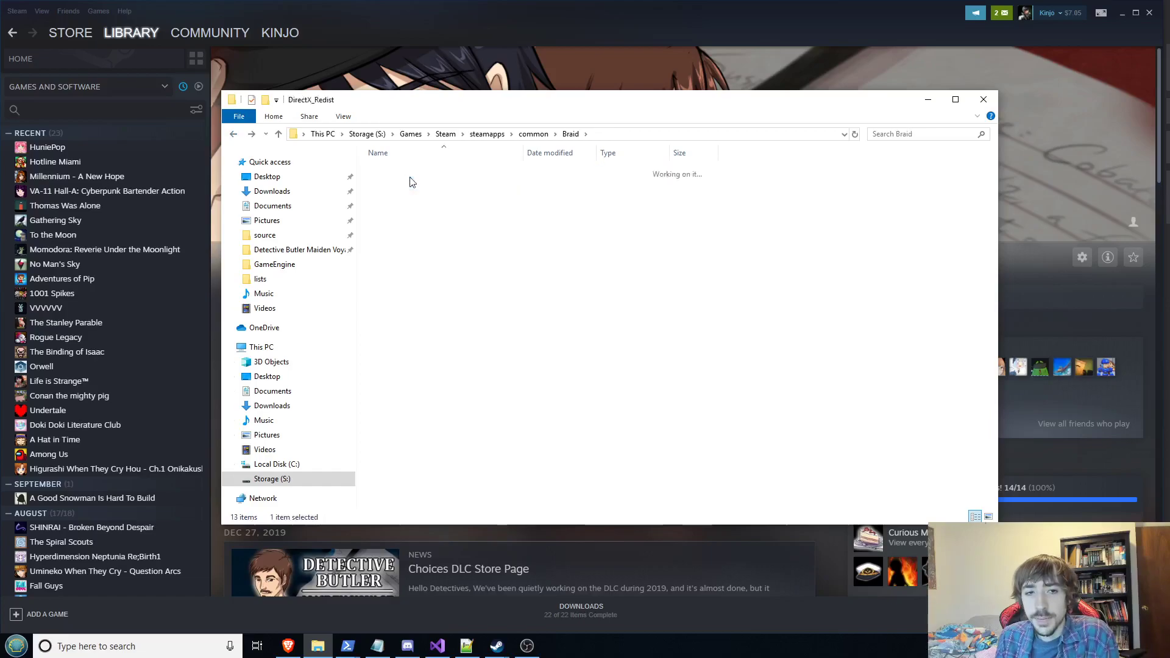
pyautogui.click(233, 135)
pyautogui.doubleClick(423, 207)
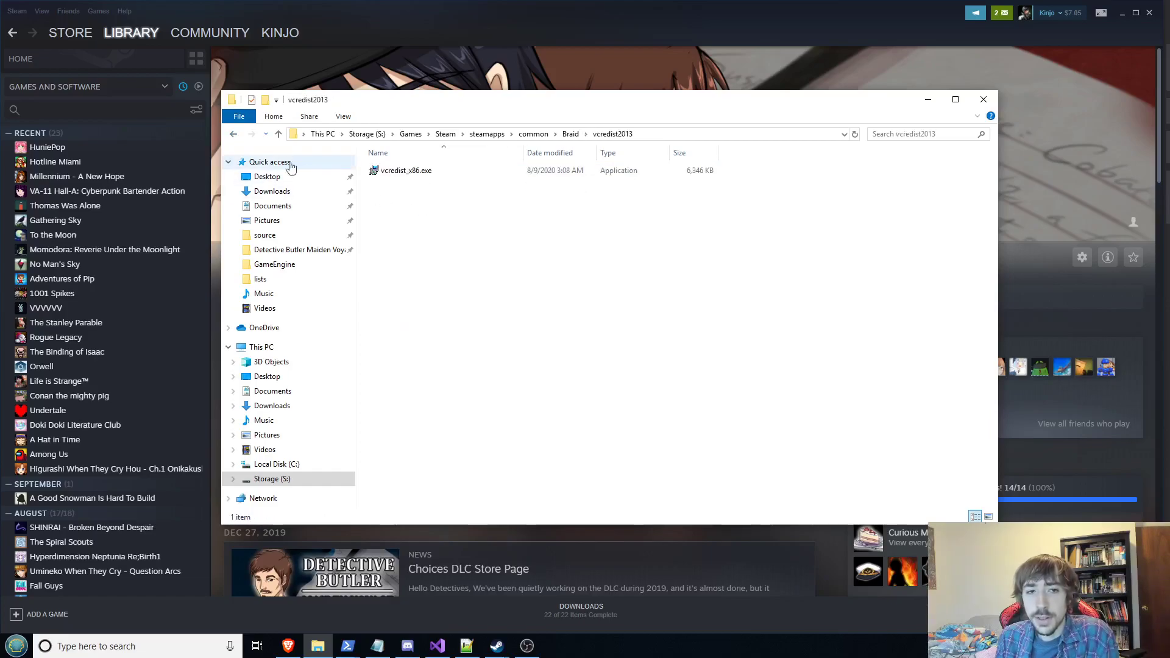
pyautogui.click(234, 136)
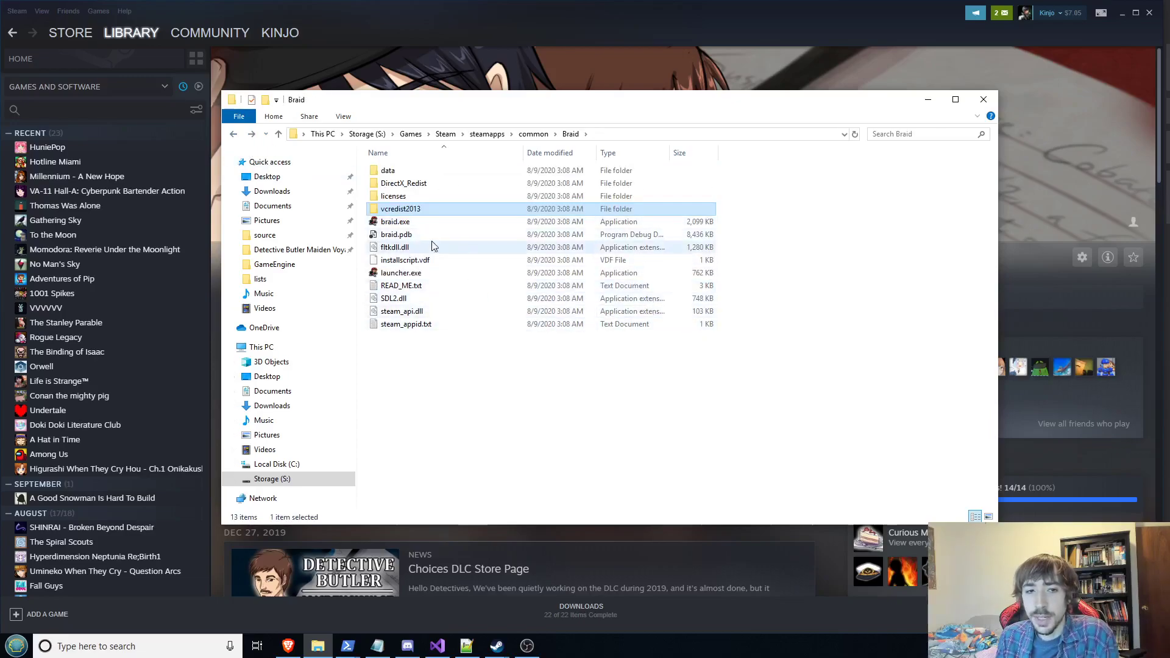
pyautogui.doubleClick(412, 196)
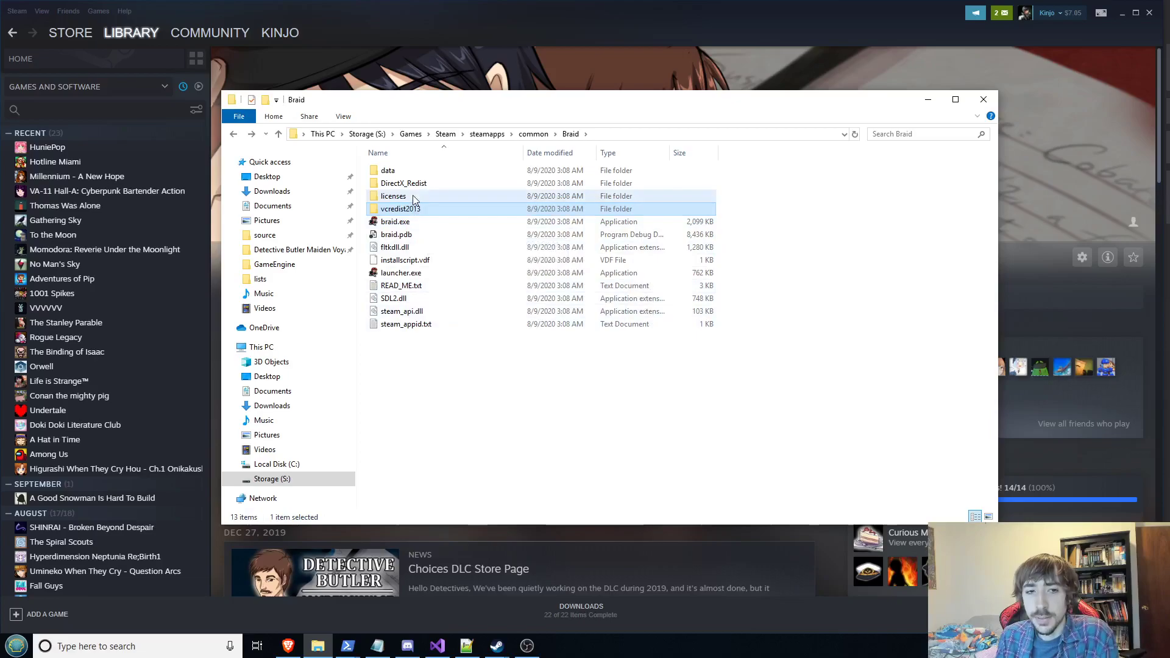
pyautogui.click(229, 136)
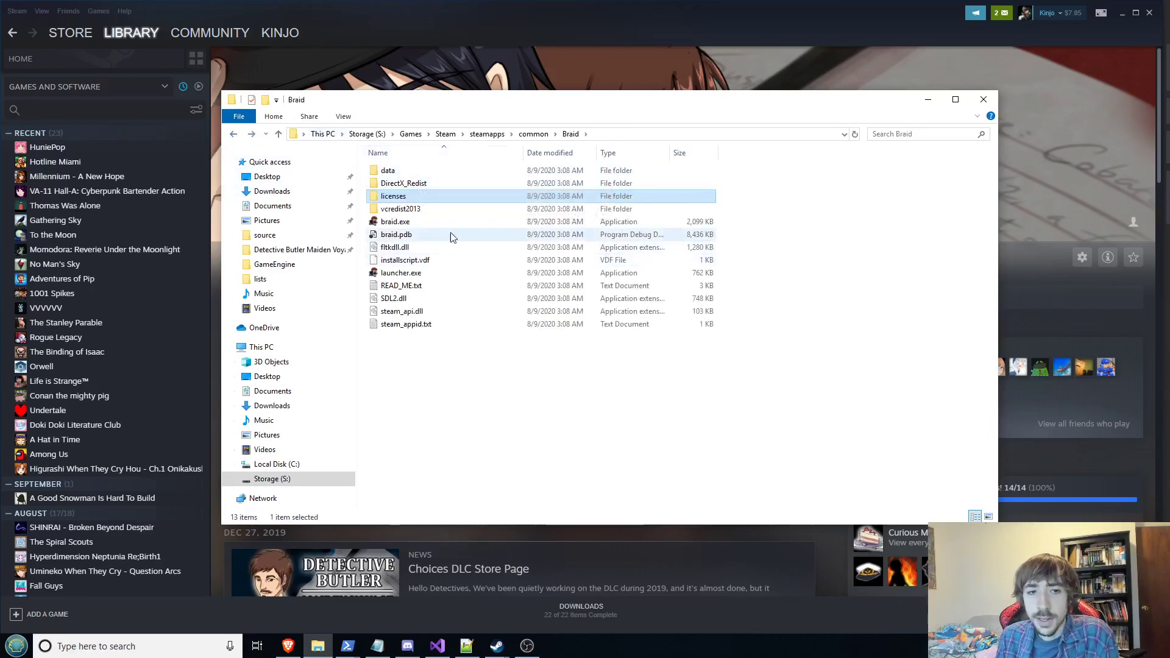
pyautogui.click(533, 134)
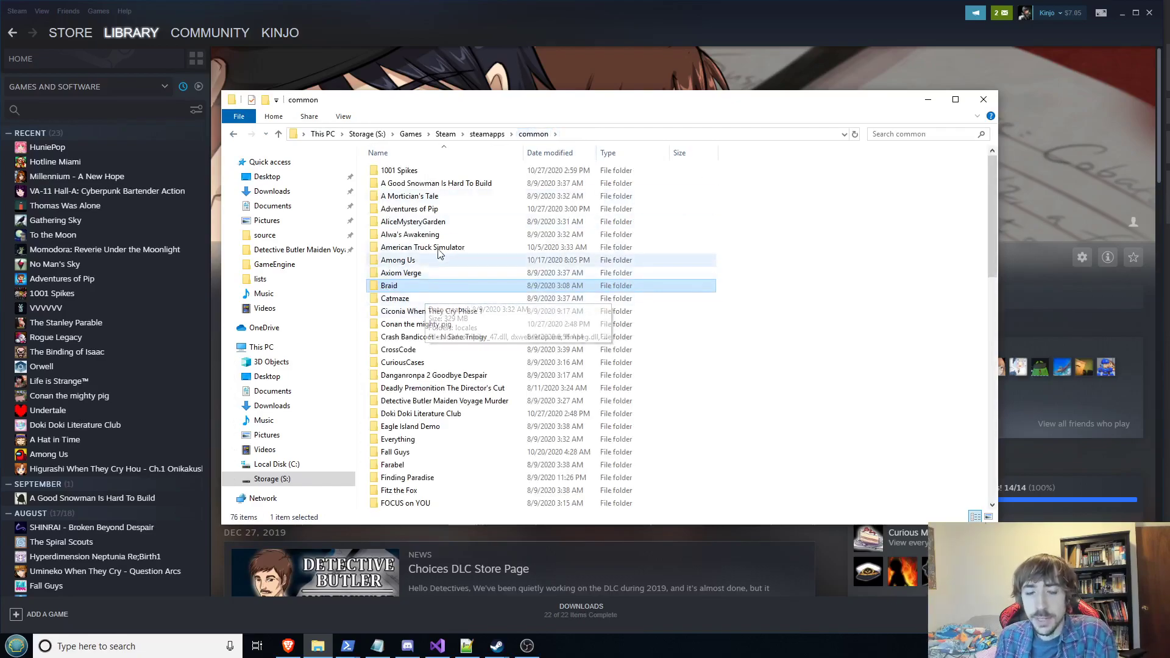
# - Open the Catmaze folder and review its full file list for engine clues, including nw.exe and libEGL.dll
pyautogui.doubleClick(432, 299)
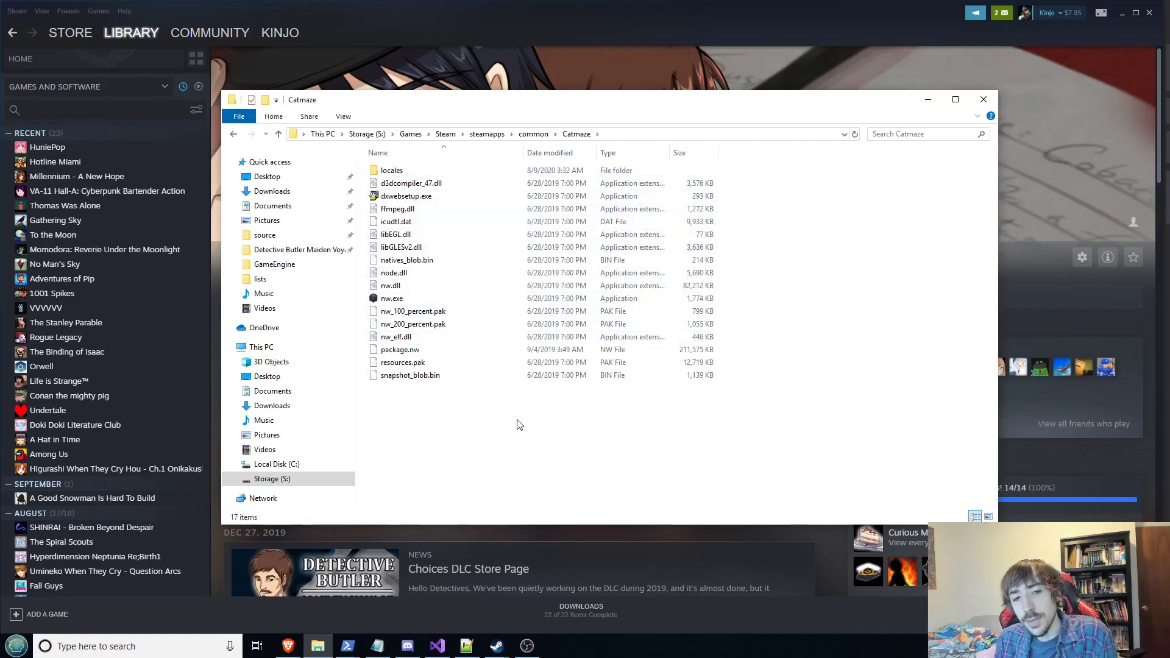
pyautogui.moveTo(518, 422); pyautogui.dragTo(448, 167)
pyautogui.moveTo(466, 415); pyautogui.dragTo(405, 126)
pyautogui.click(445, 328)
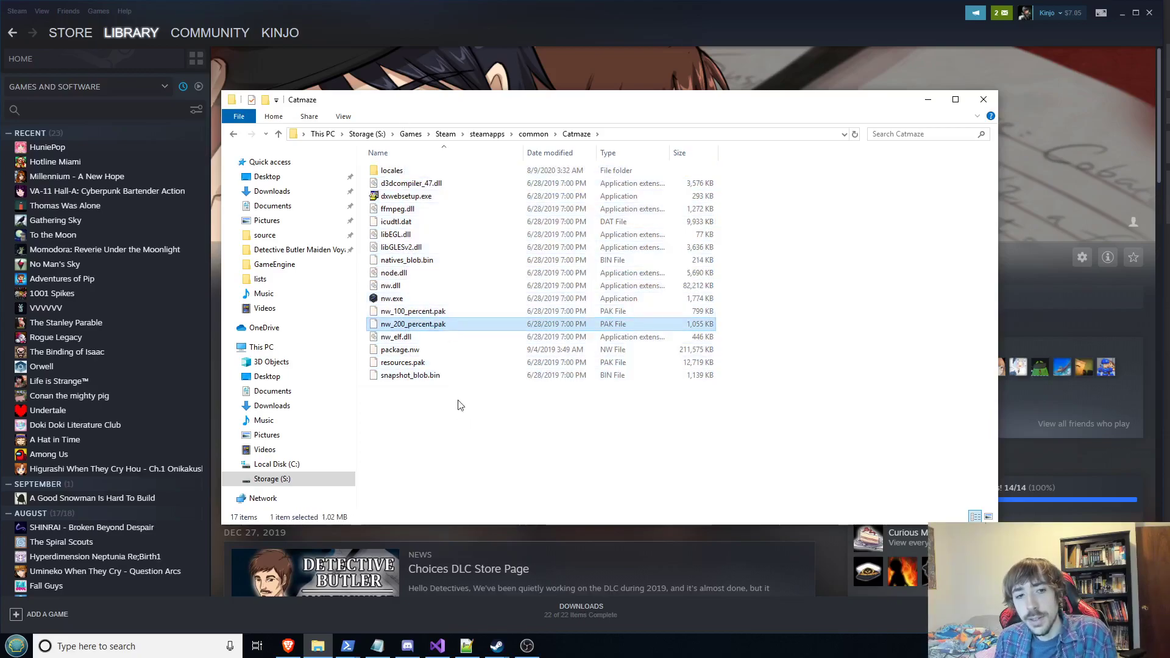
pyautogui.moveTo(466, 426); pyautogui.dragTo(454, 149)
pyautogui.click(546, 439)
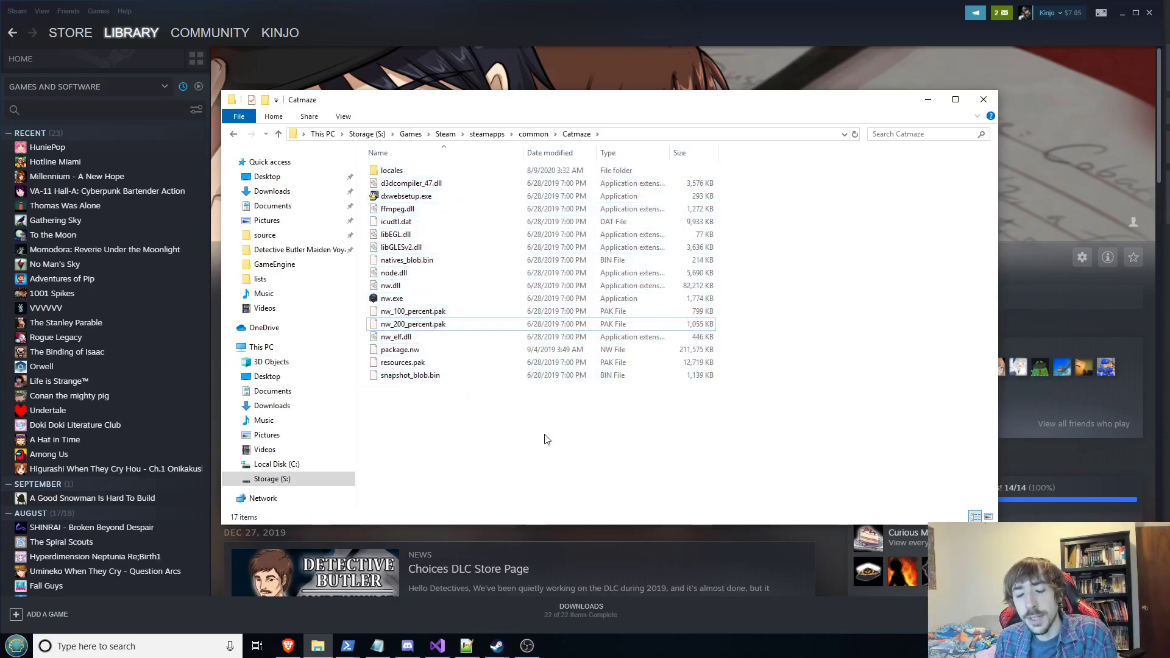
pyautogui.click(487, 299)
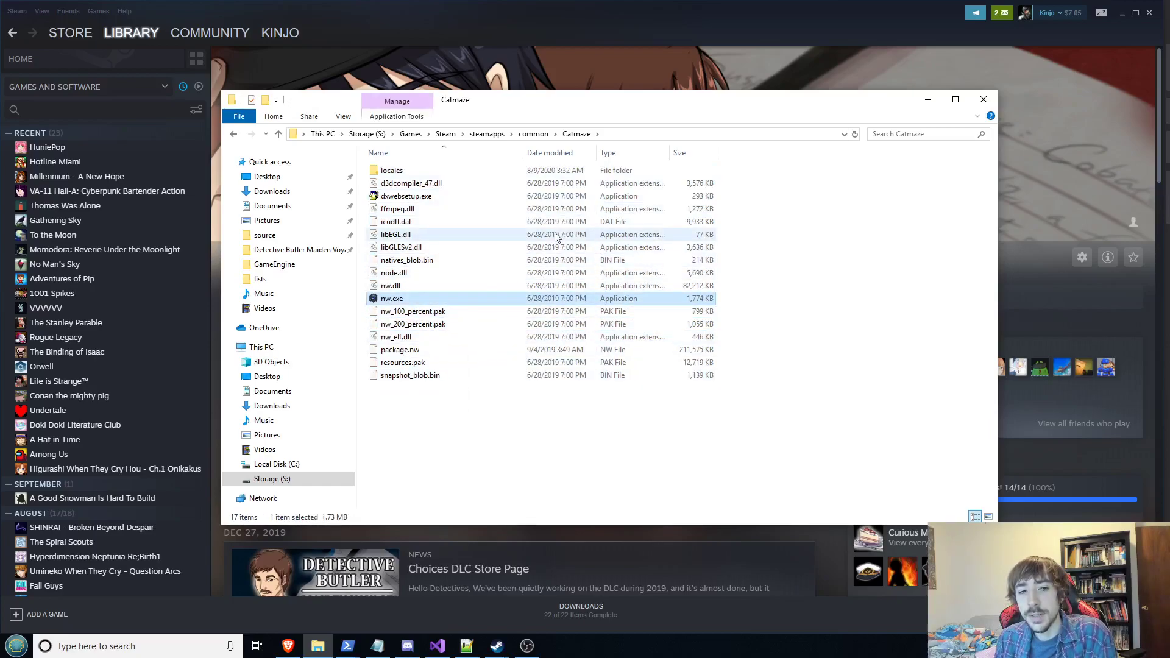
pyautogui.click(512, 234)
pyautogui.moveTo(448, 423); pyautogui.dragTo(419, 135)
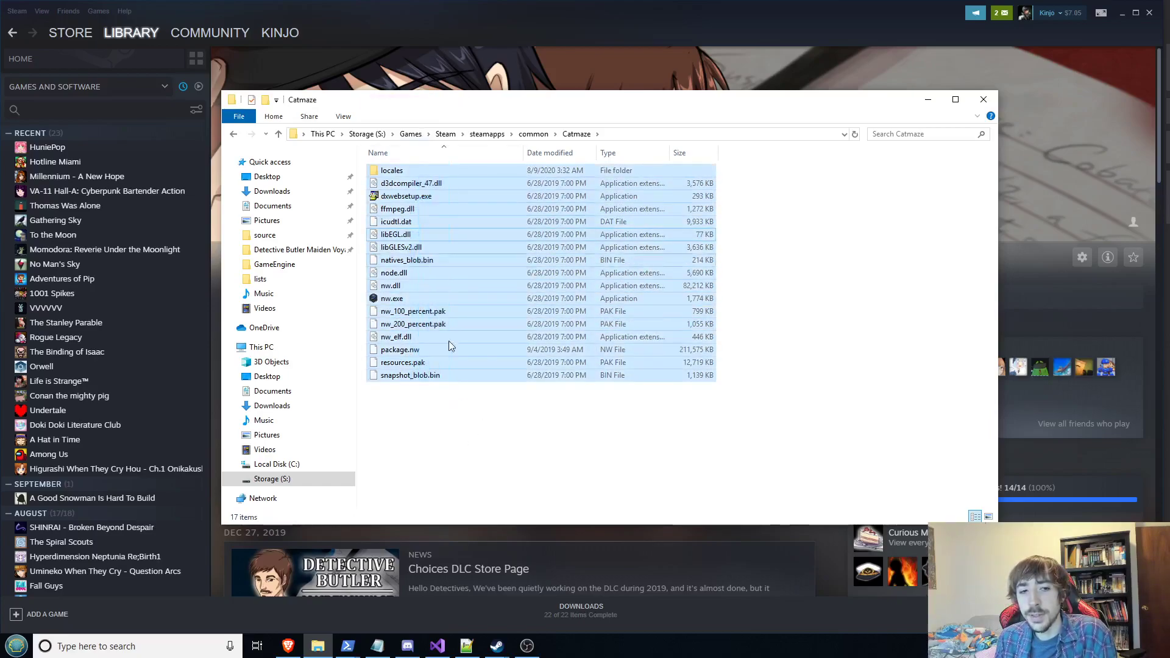
pyautogui.click(466, 437)
# - View the properties of nw.exe in the Catmaze folder to check its description, and close them without changes
pyautogui.click(412, 299)
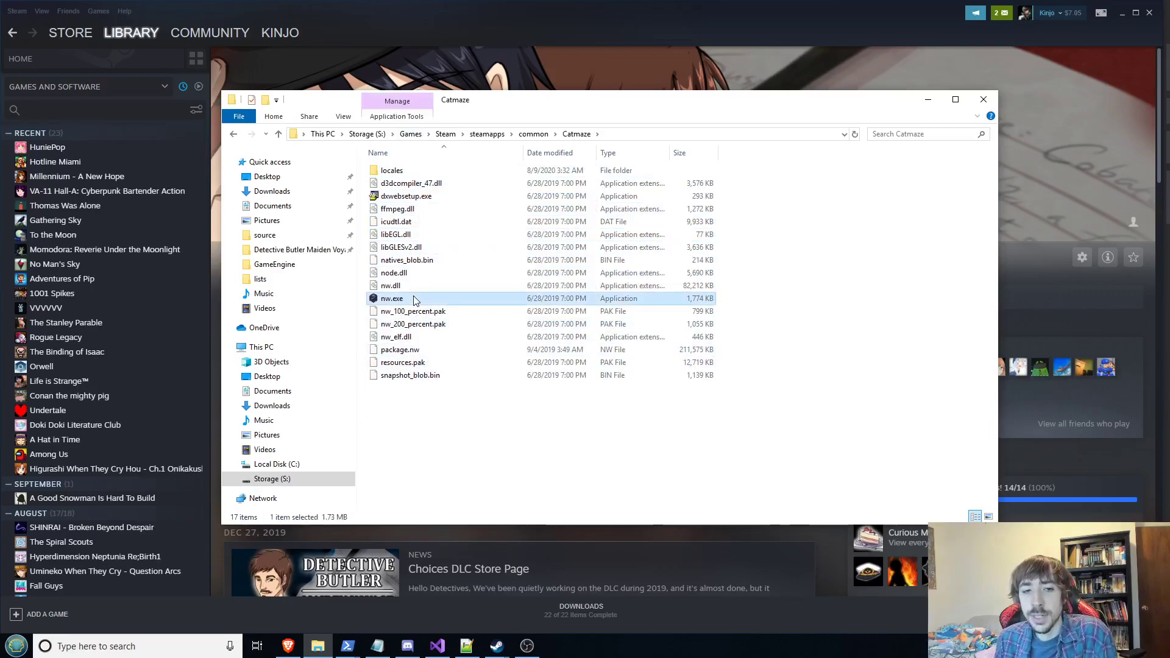
pyautogui.rightClick(437, 299)
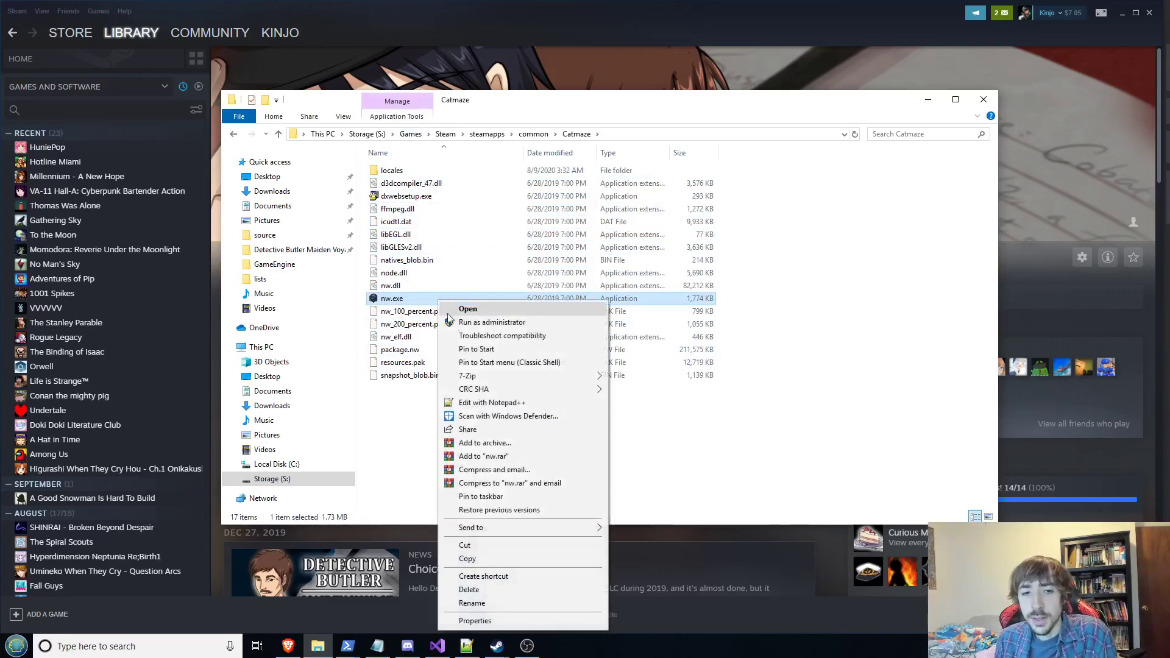
pyautogui.click(493, 622)
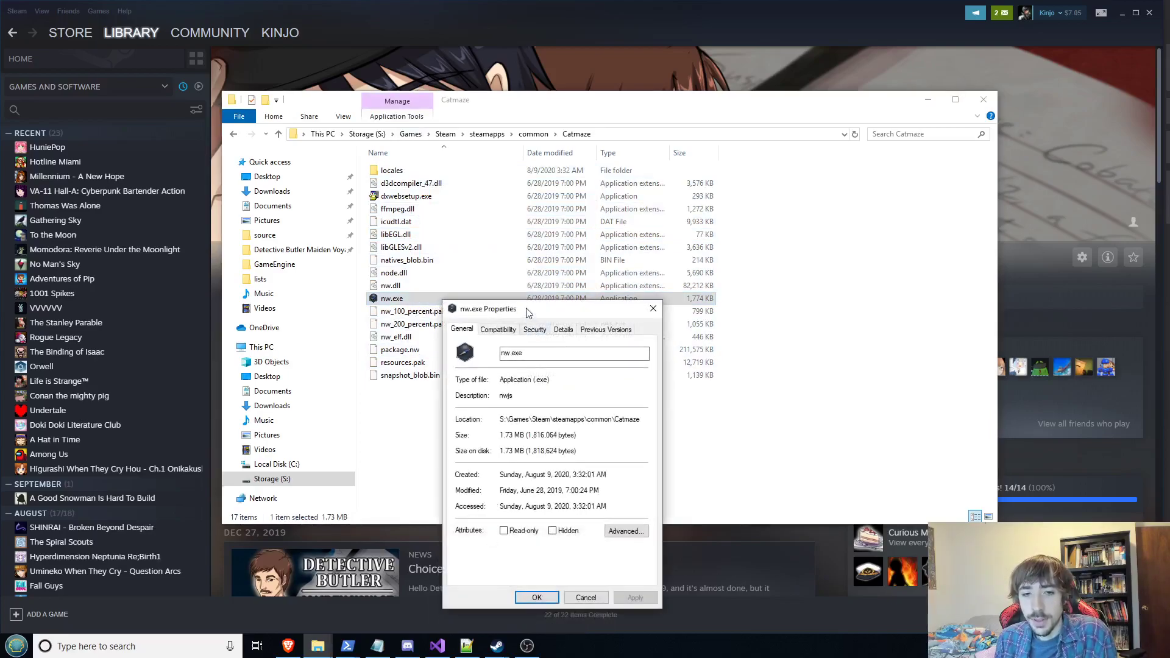
pyautogui.moveTo(527, 309); pyautogui.dragTo(530, 184)
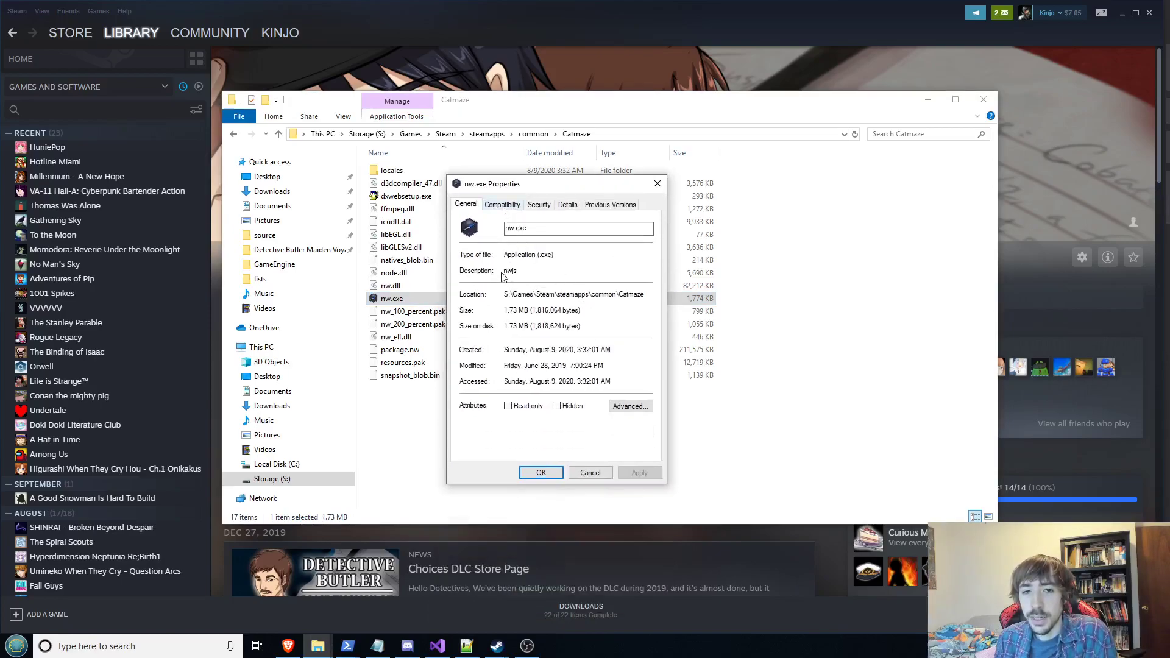
pyautogui.click(594, 470)
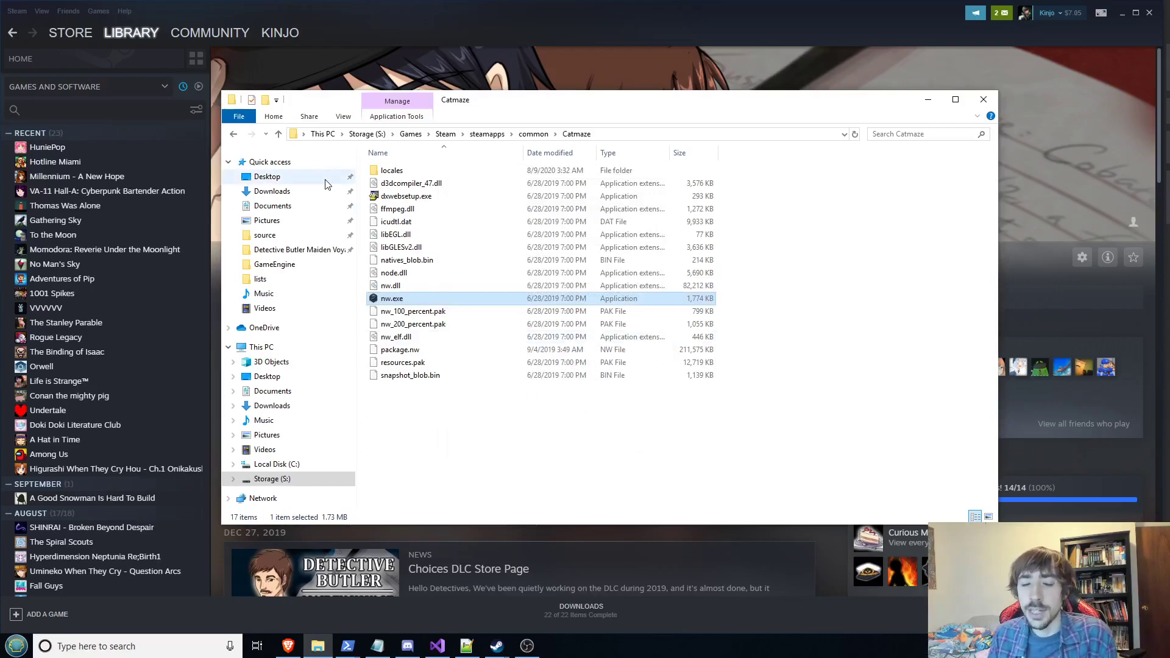
# - From the common folder, open Ciconia When They Cry Phase 1 and examine nscript.dat, pscript.dat and pns.cfg for engine clues
pyautogui.click(541, 135)
pyautogui.scroll(-2, 458, 262)
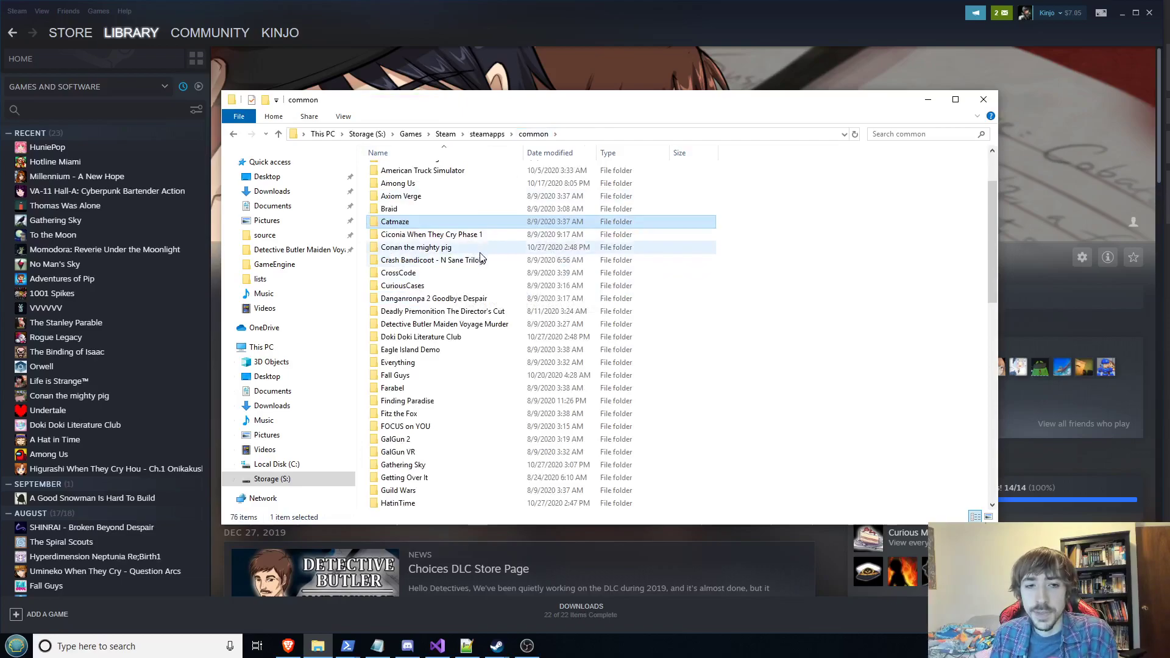
pyautogui.doubleClick(475, 240)
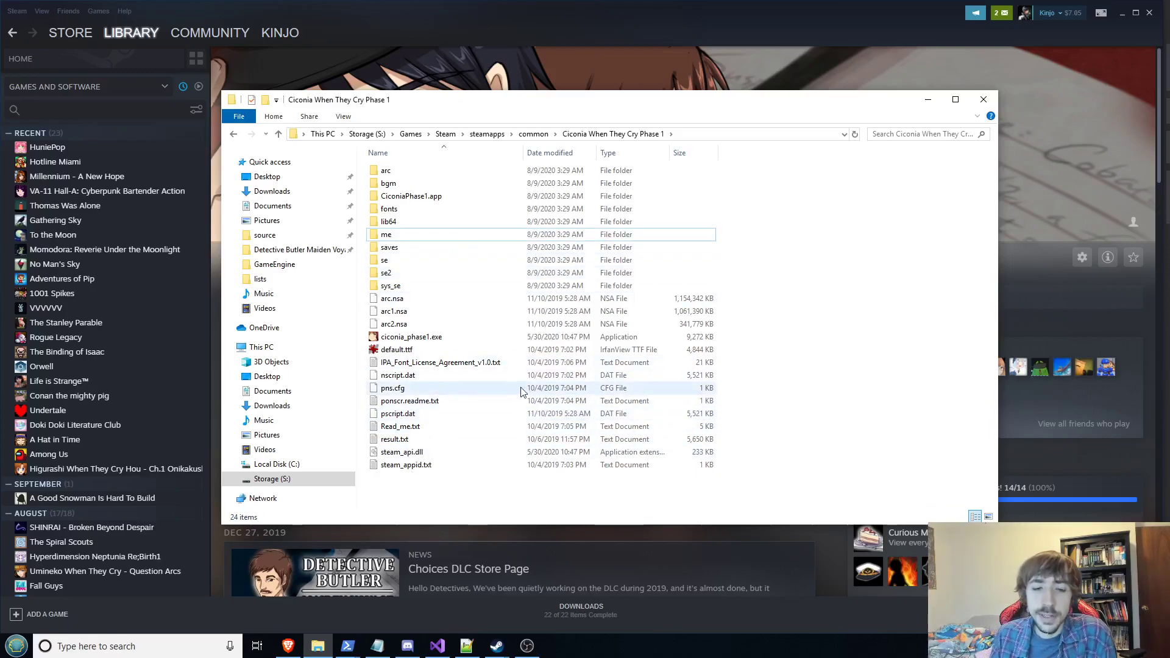
pyautogui.click(448, 376)
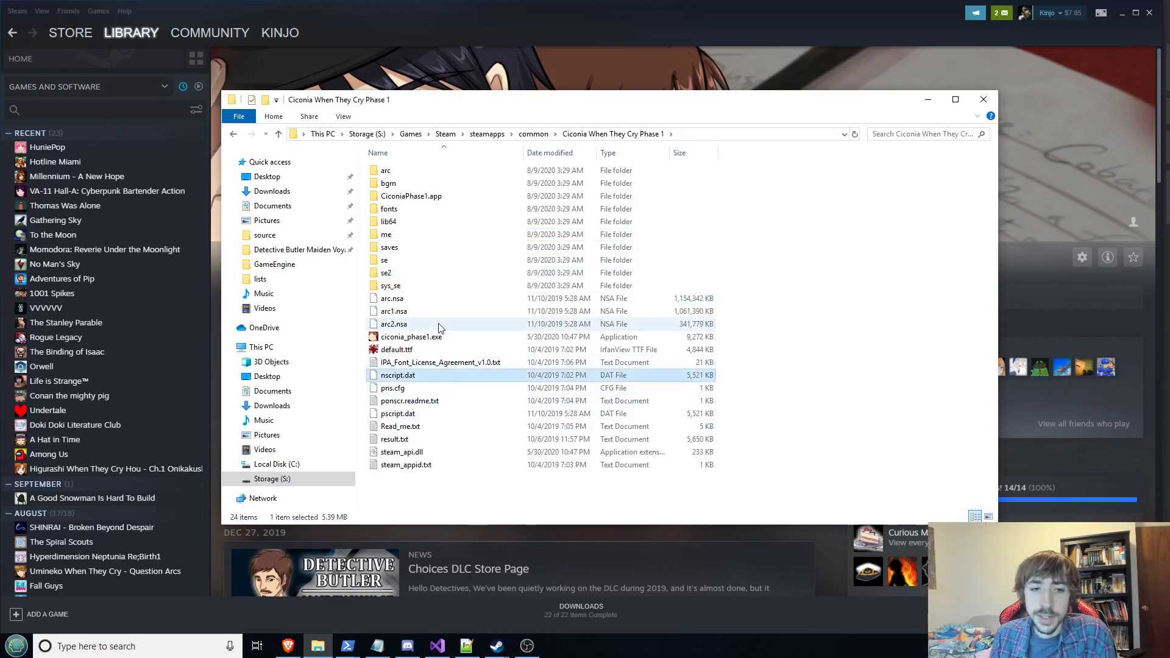
pyautogui.click(443, 416)
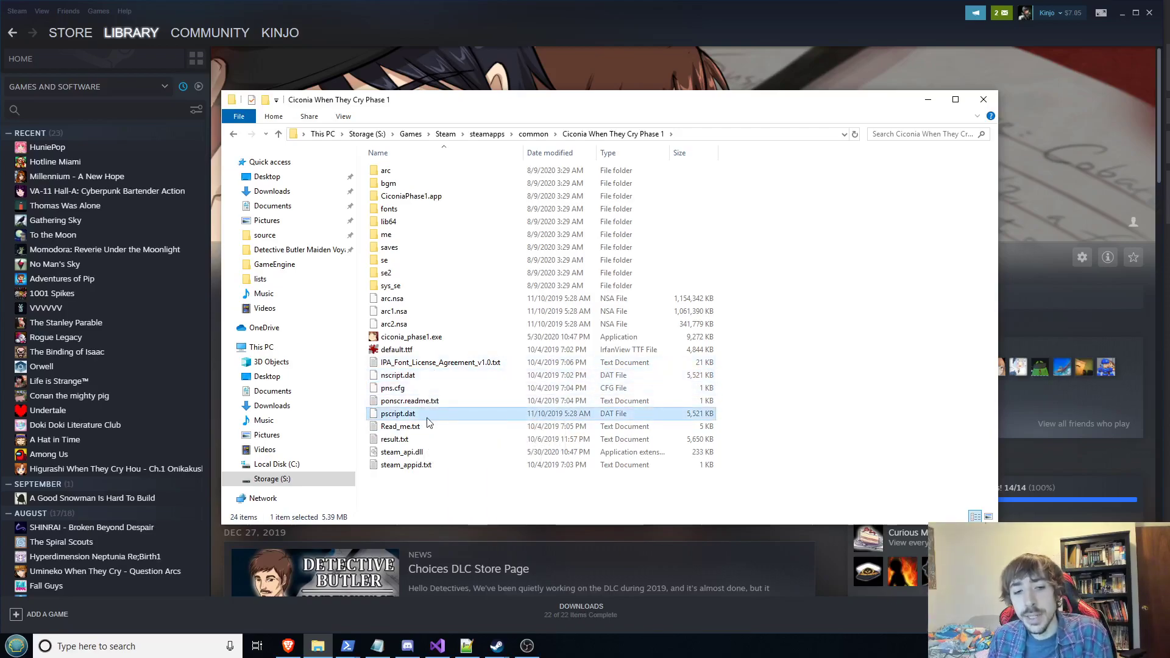
pyautogui.click(438, 373)
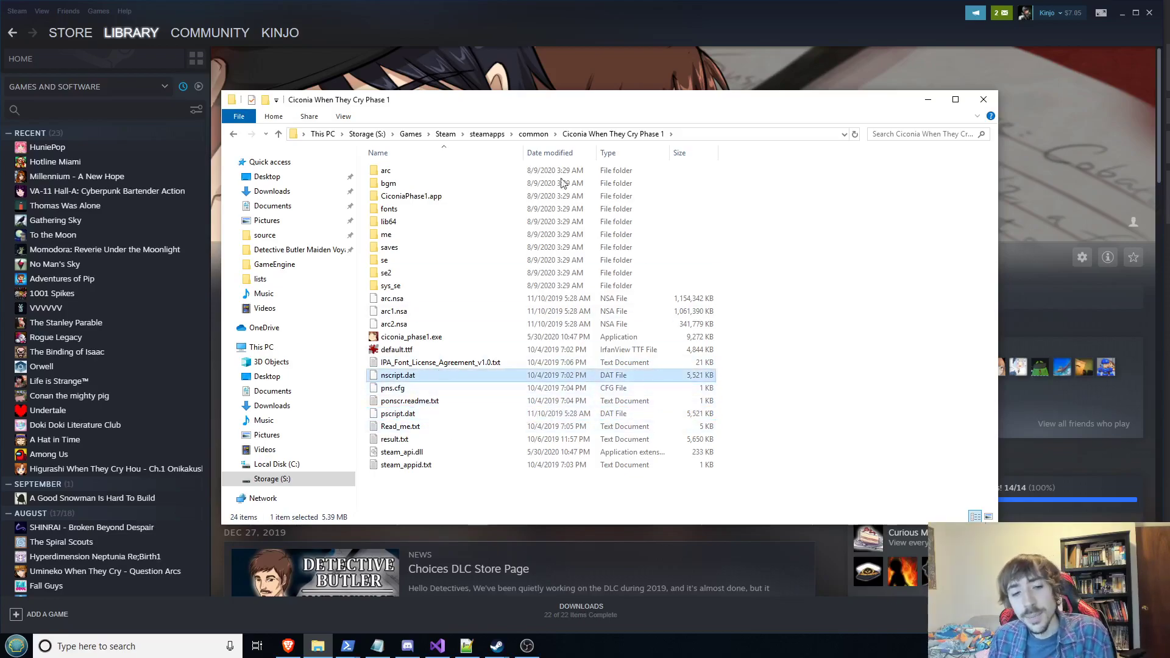
pyautogui.click(428, 414)
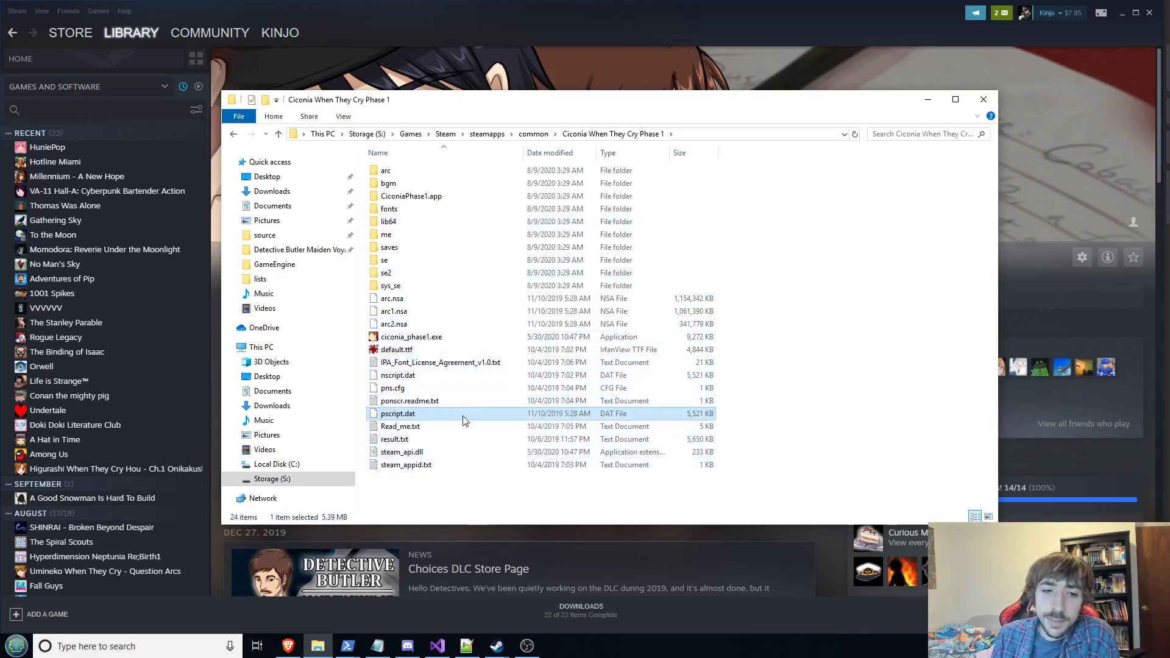
pyautogui.click(451, 374)
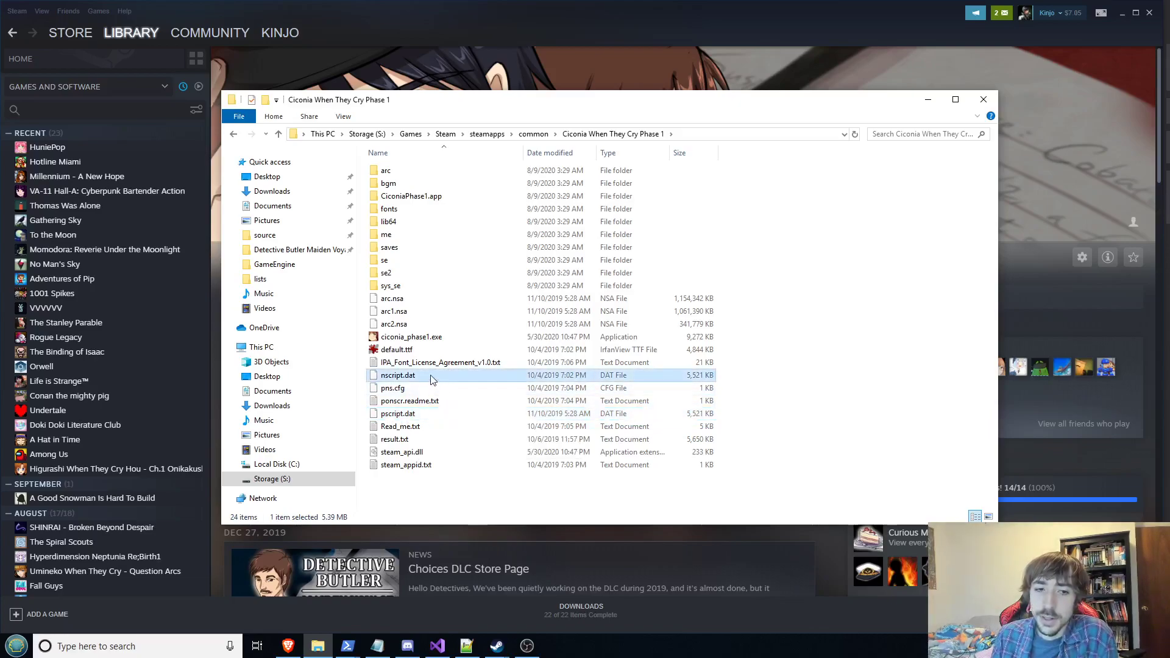
pyautogui.click(444, 416)
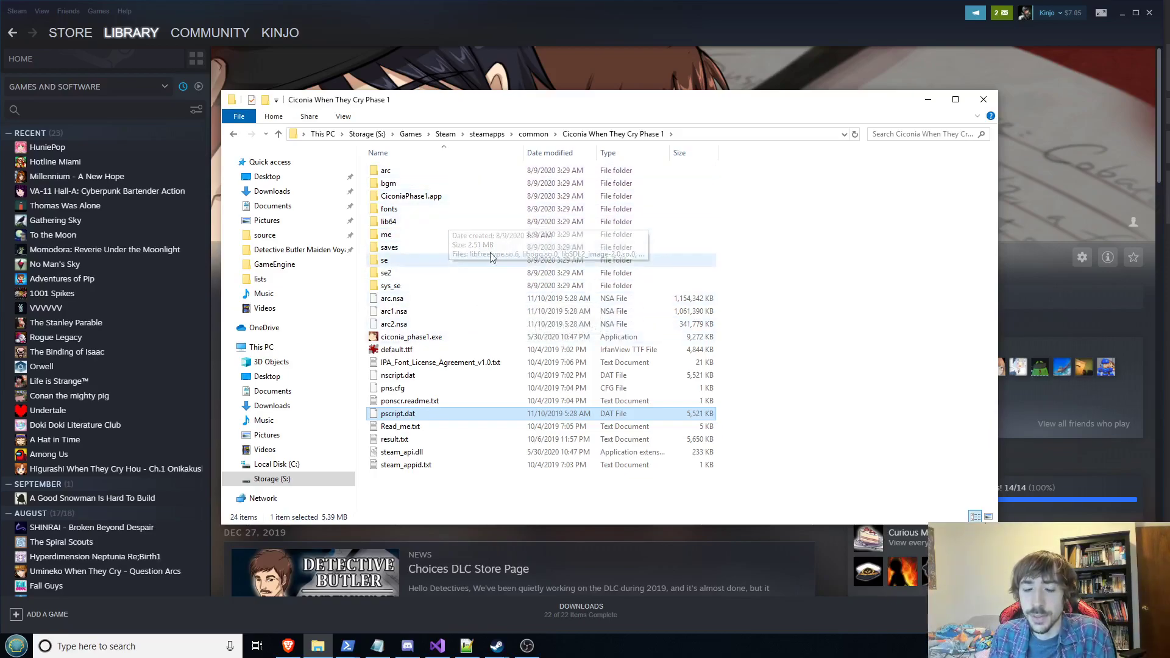
pyautogui.click(482, 390)
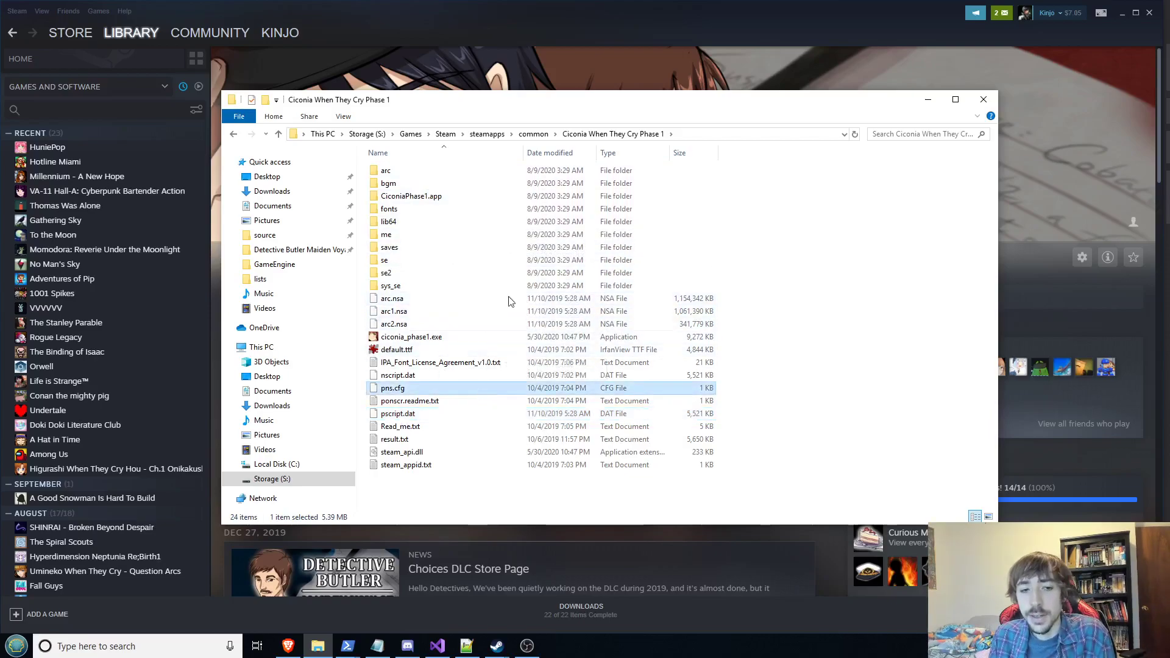
# - From the common folder, open Conan the mighty pig and check its Conan_migthy_pig_MAC.app folder and conan_game_bun file
pyautogui.click(534, 134)
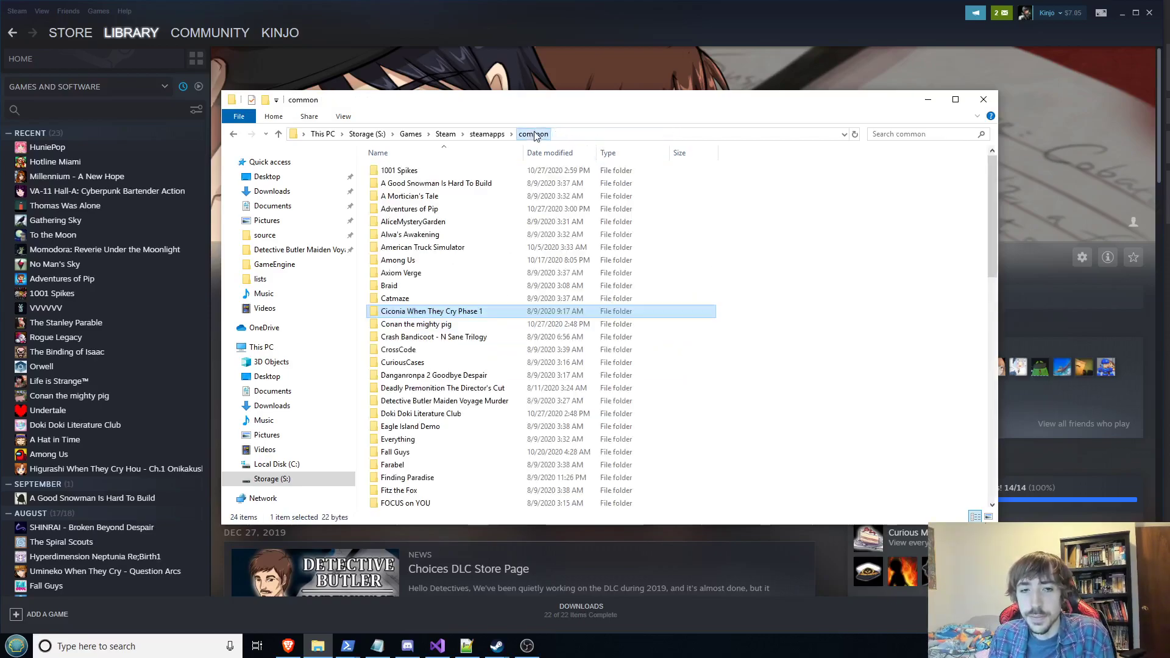
pyautogui.scroll(-1, 436, 286)
pyautogui.doubleClick(427, 285)
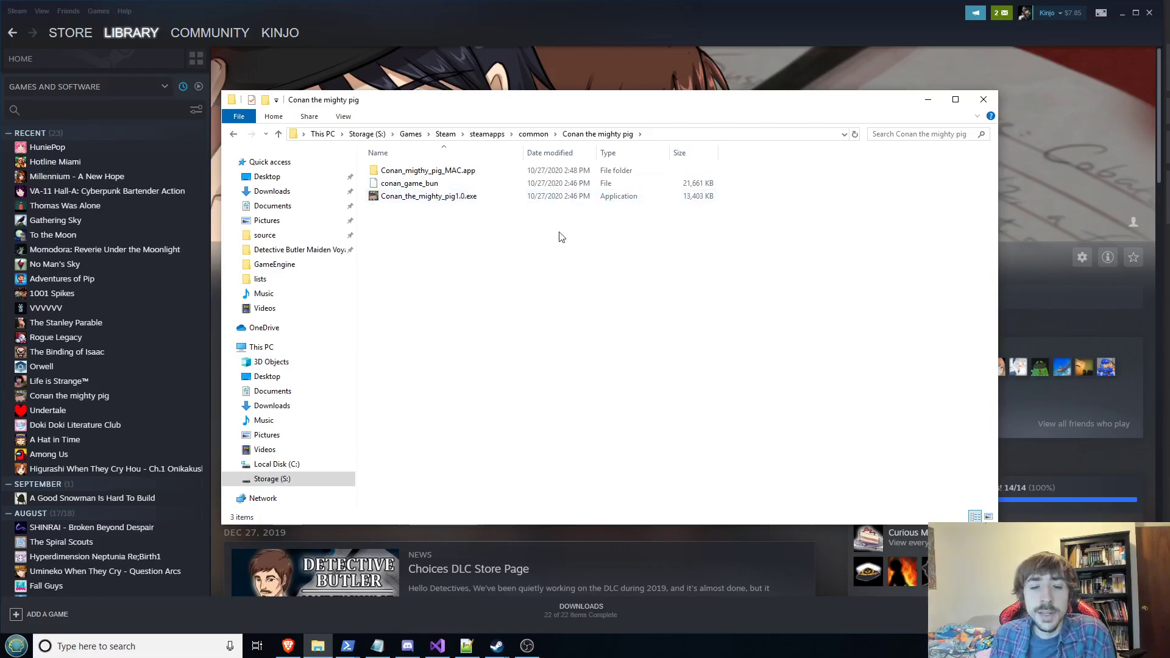
pyautogui.doubleClick(439, 171)
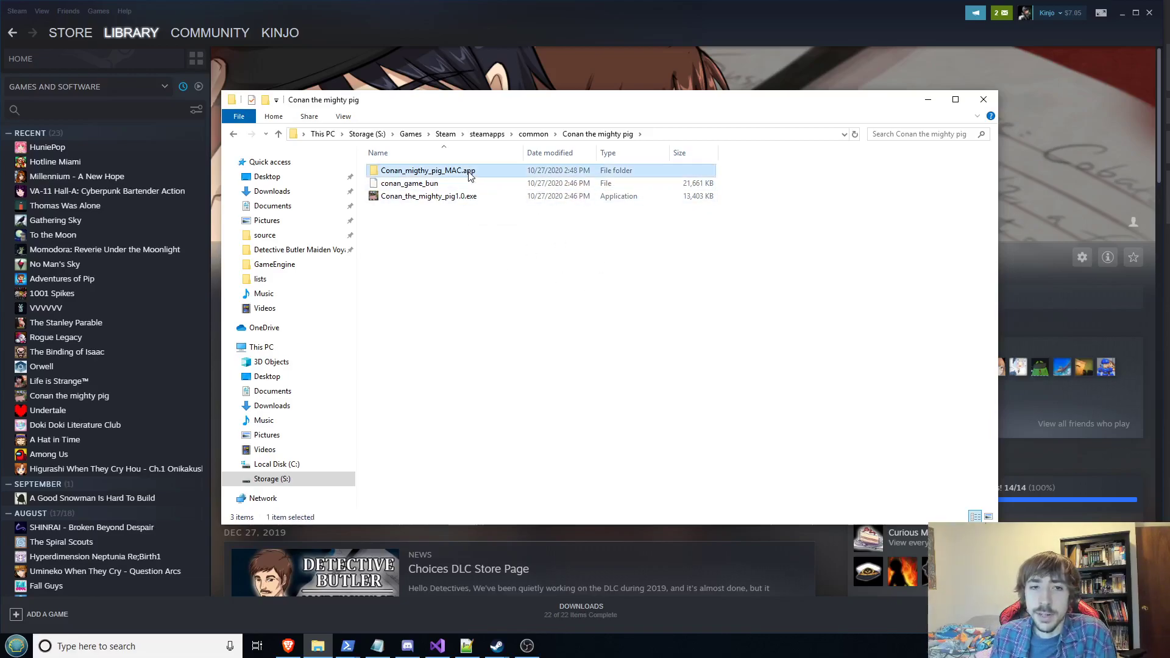
pyautogui.click(236, 135)
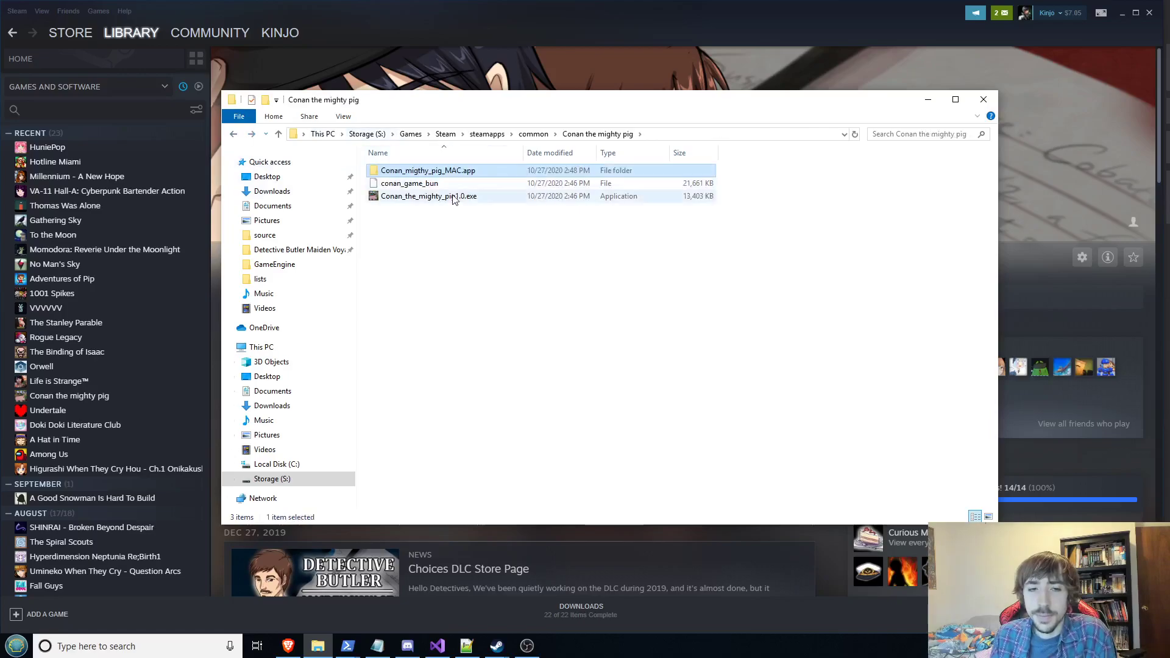
pyautogui.click(535, 183)
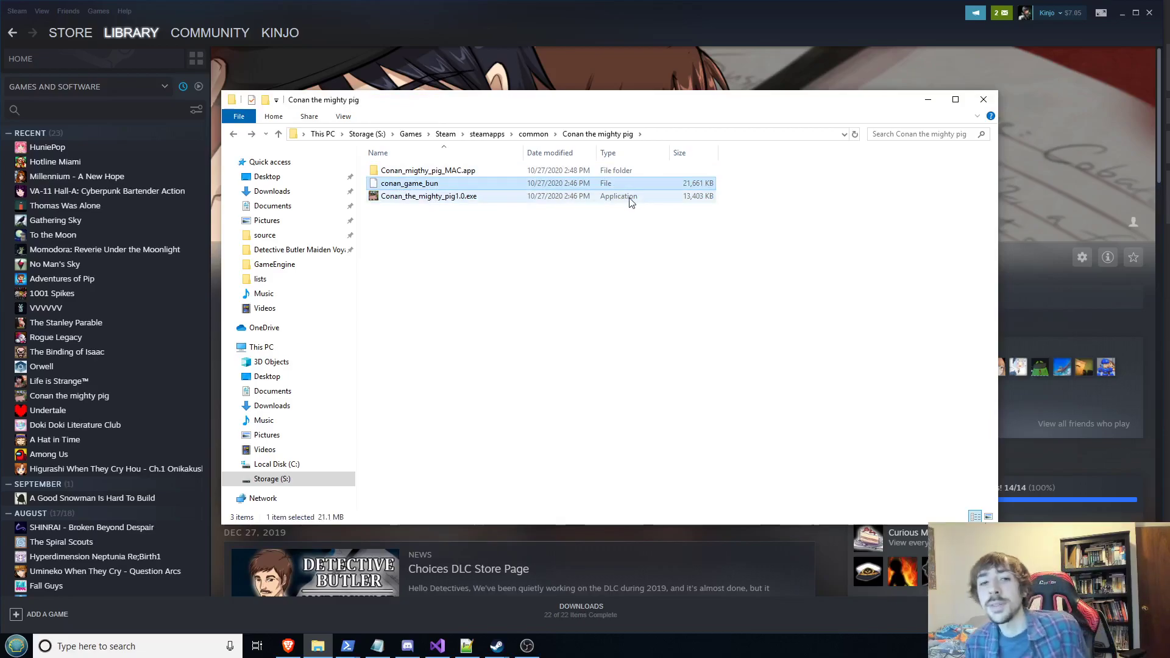
# - Return to the common folder and reopen the Conan the mighty pig folder
pyautogui.click(533, 134)
pyautogui.scroll(-1, 486, 287)
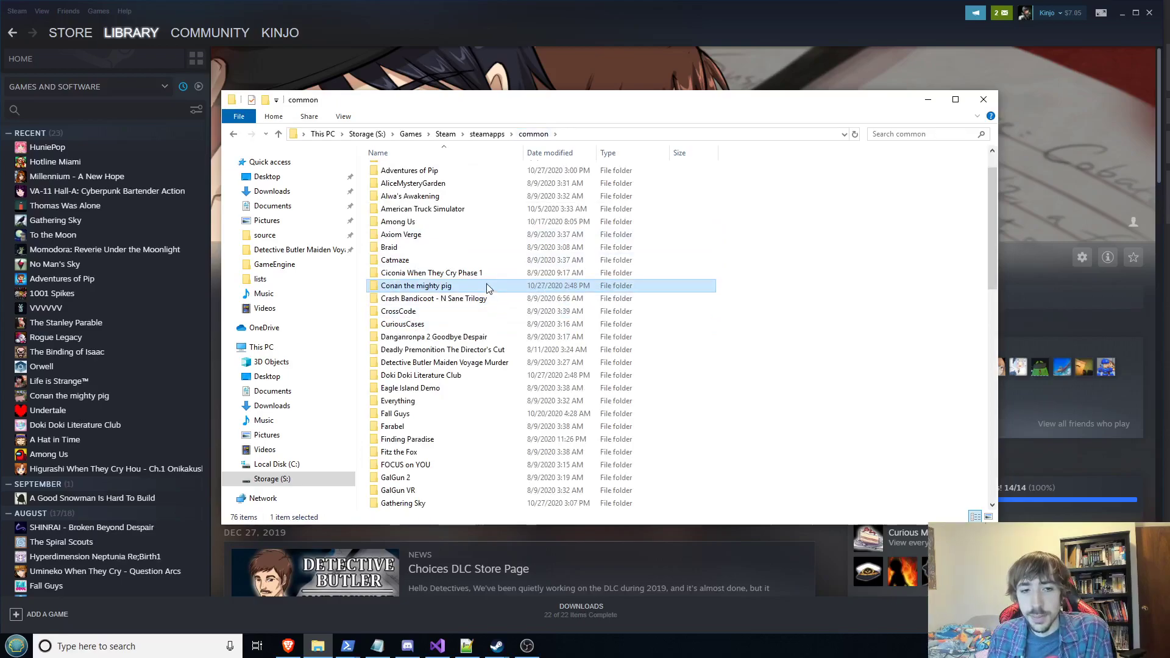
pyautogui.doubleClick(487, 285)
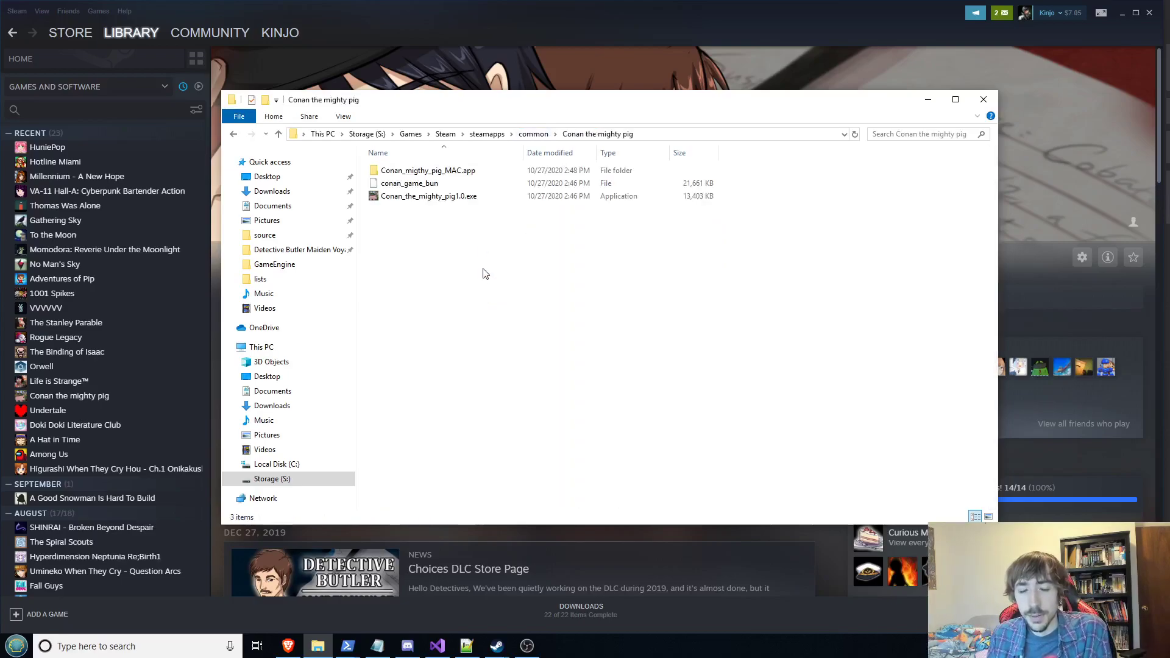
# - From the common folder, open Crash Bandicoot - N Sane Trilogy and look through the PAK files in its archives folder
pyautogui.click(234, 135)
pyautogui.doubleClick(465, 316)
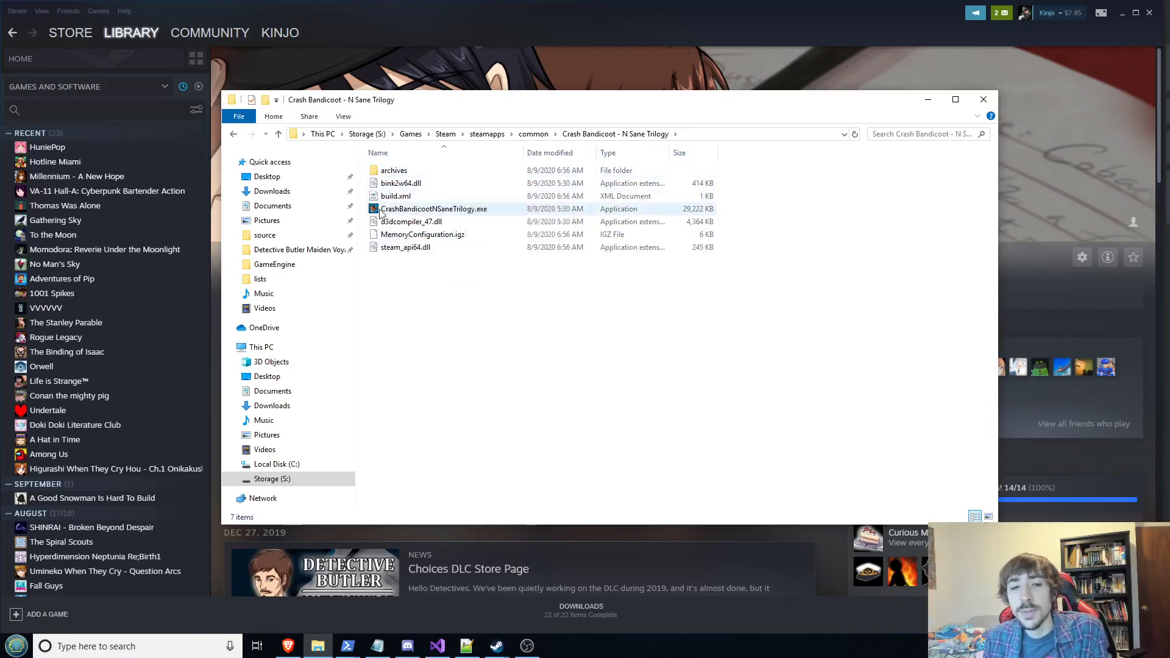
pyautogui.doubleClick(419, 174)
pyautogui.scroll(-5, 479, 229)
pyautogui.scroll(-20, 479, 229)
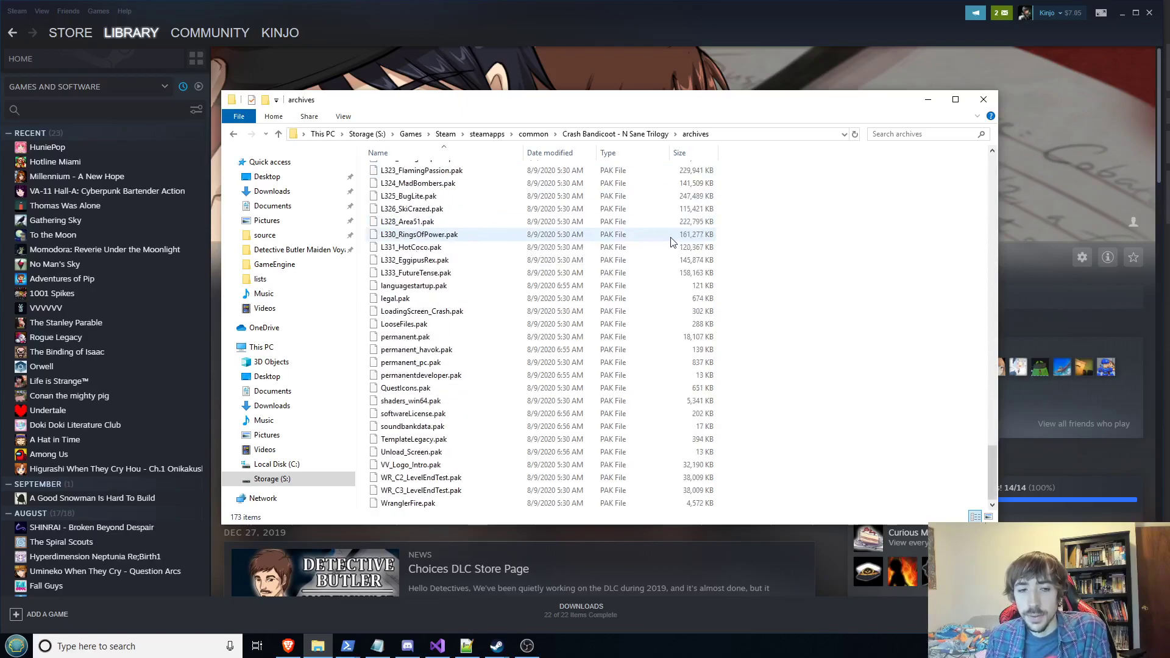
pyautogui.click(231, 138)
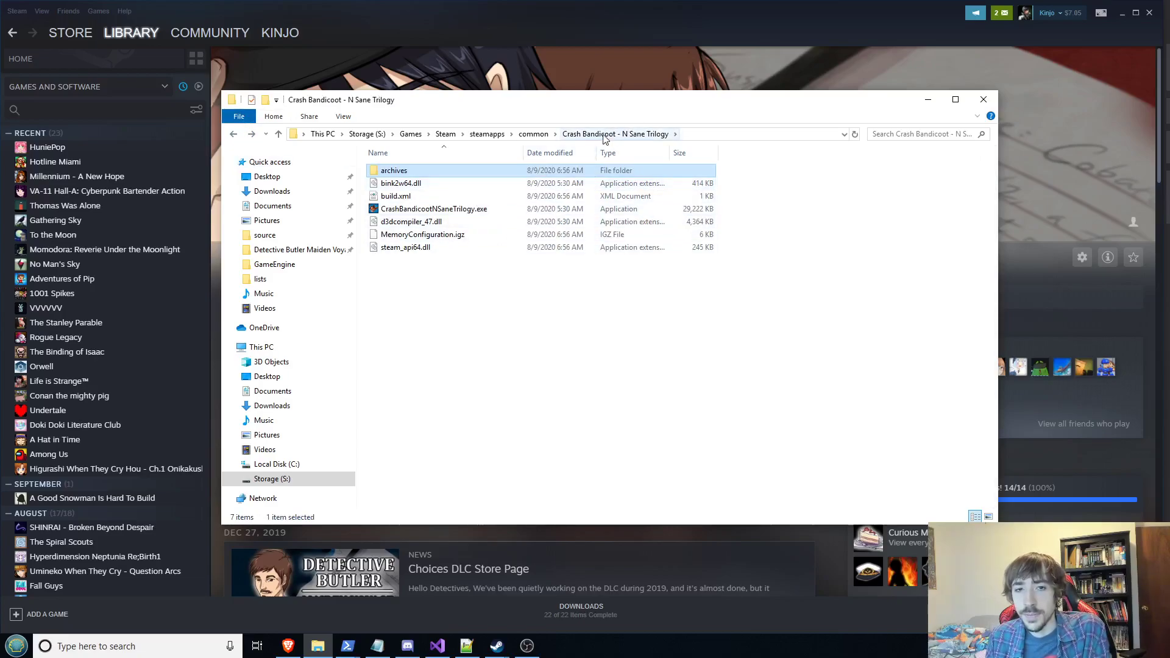
# - From the common folder, open CrossCode and examine its files, including nw.dll, for engine clues
pyautogui.click(550, 135)
pyautogui.scroll(-1, 507, 262)
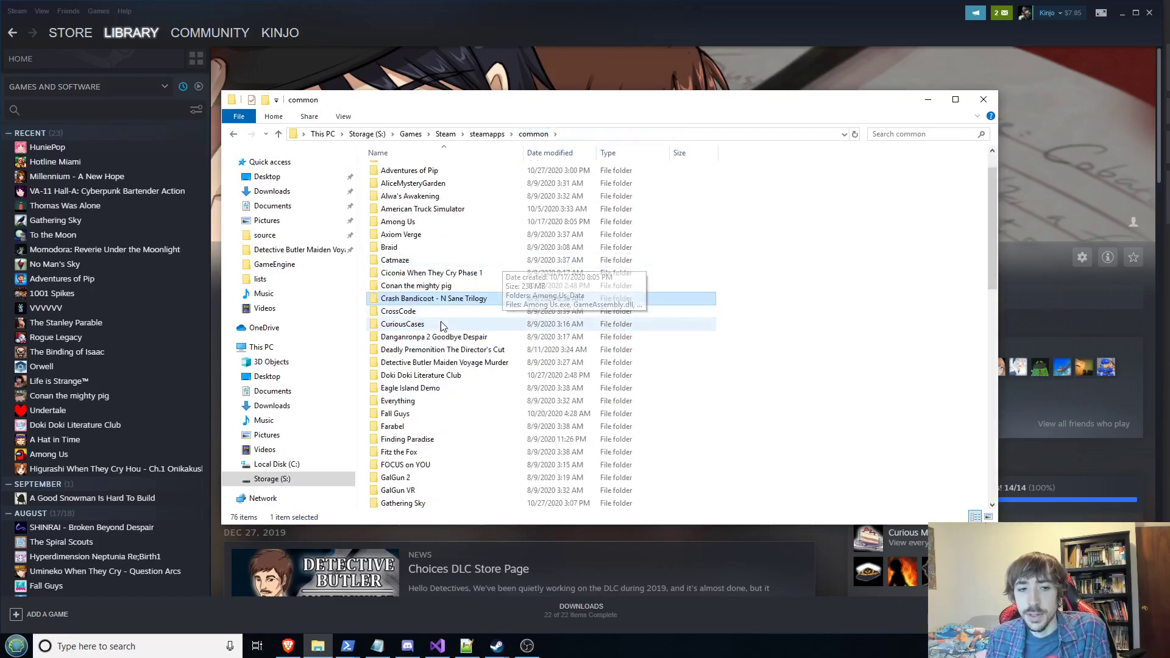
pyautogui.doubleClick(434, 313)
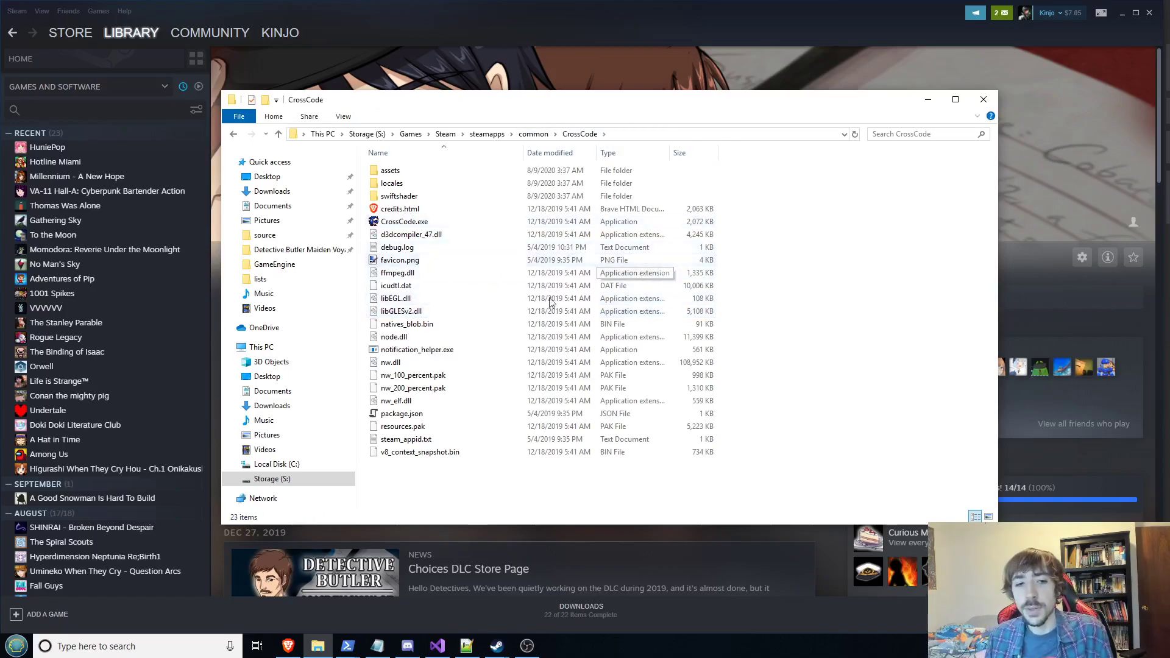
pyautogui.moveTo(606, 479); pyautogui.dragTo(491, 196)
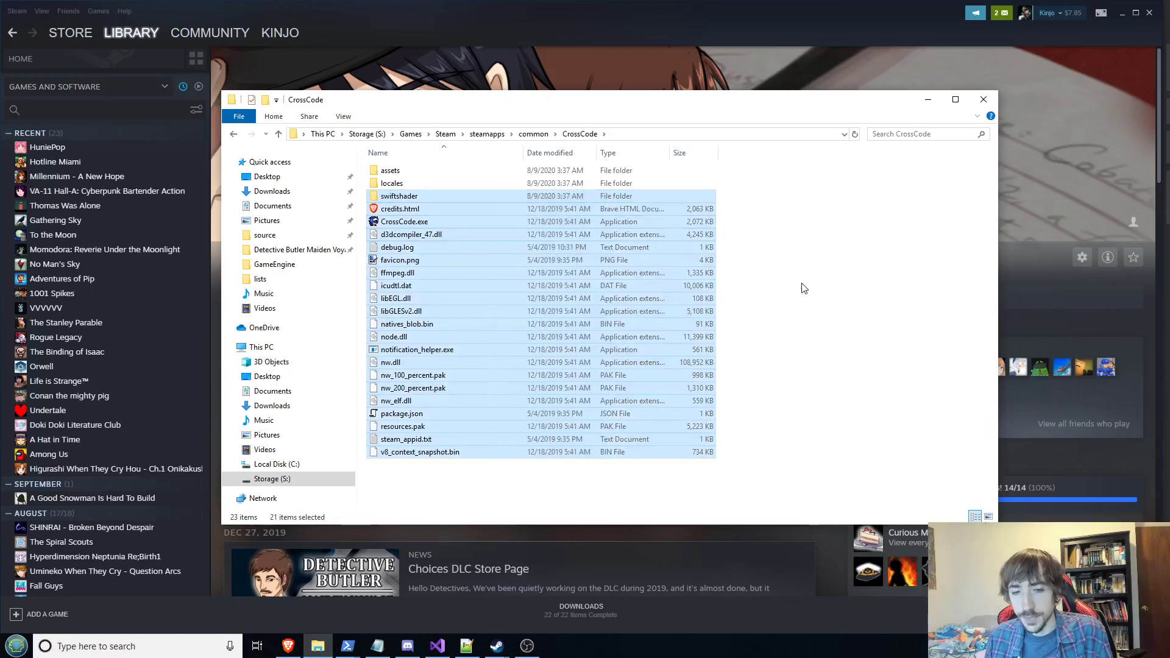
pyautogui.click(791, 282)
pyautogui.click(456, 363)
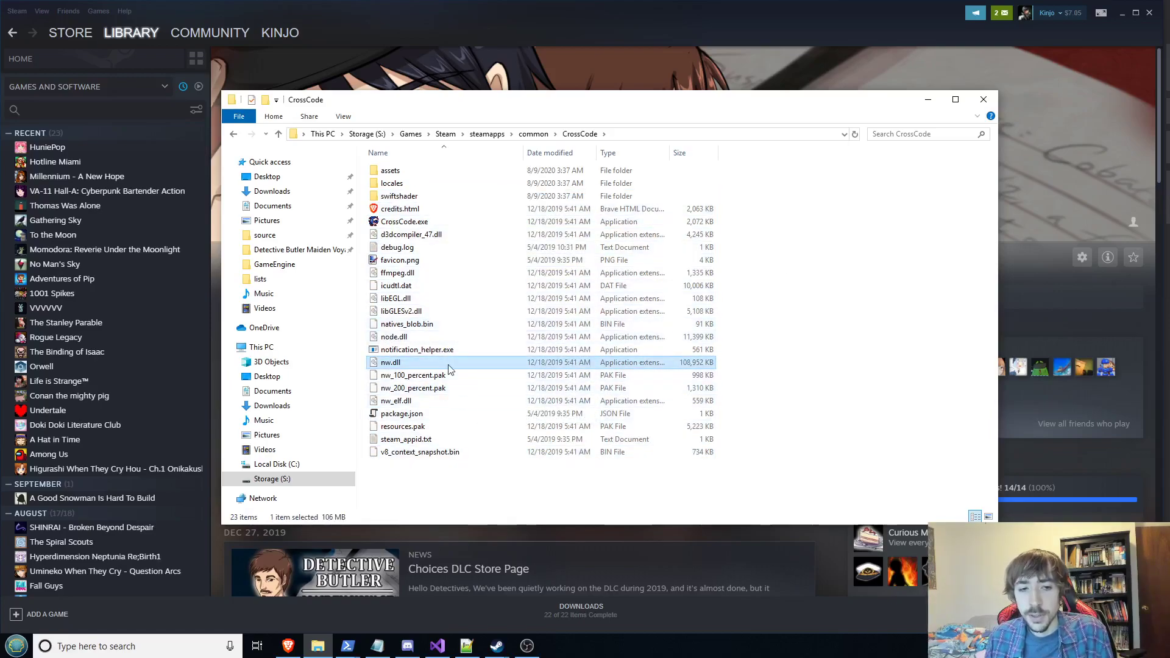
# - View the properties of CrossCode.exe to check its description, and close them without changes
pyautogui.rightClick(440, 224)
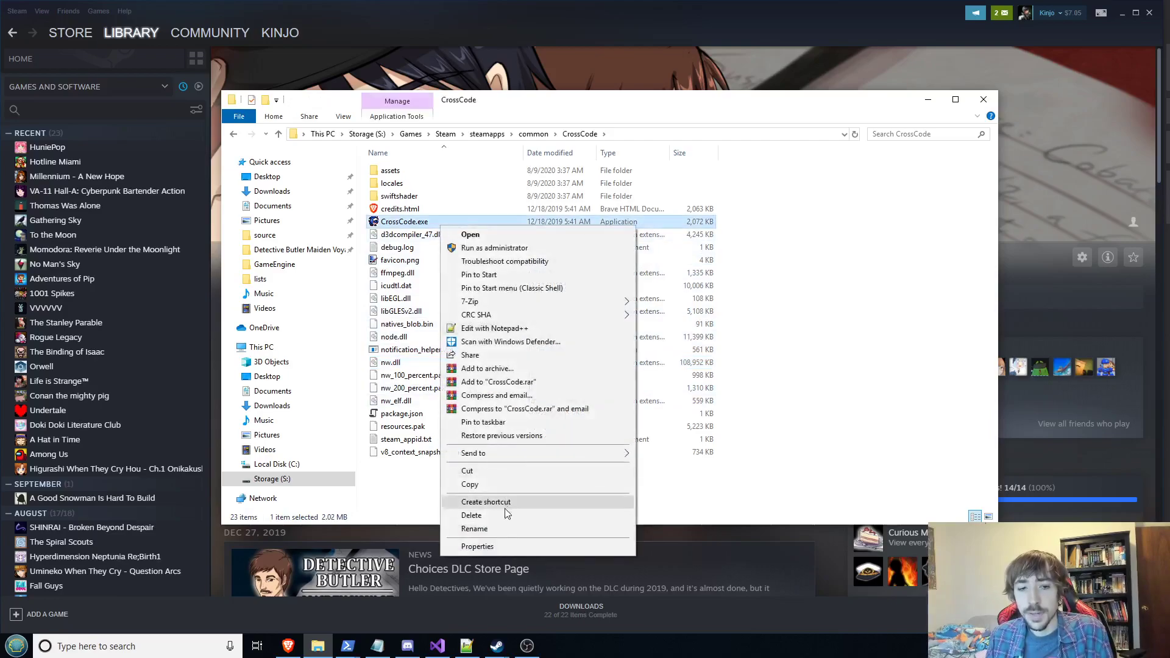
pyautogui.click(494, 545)
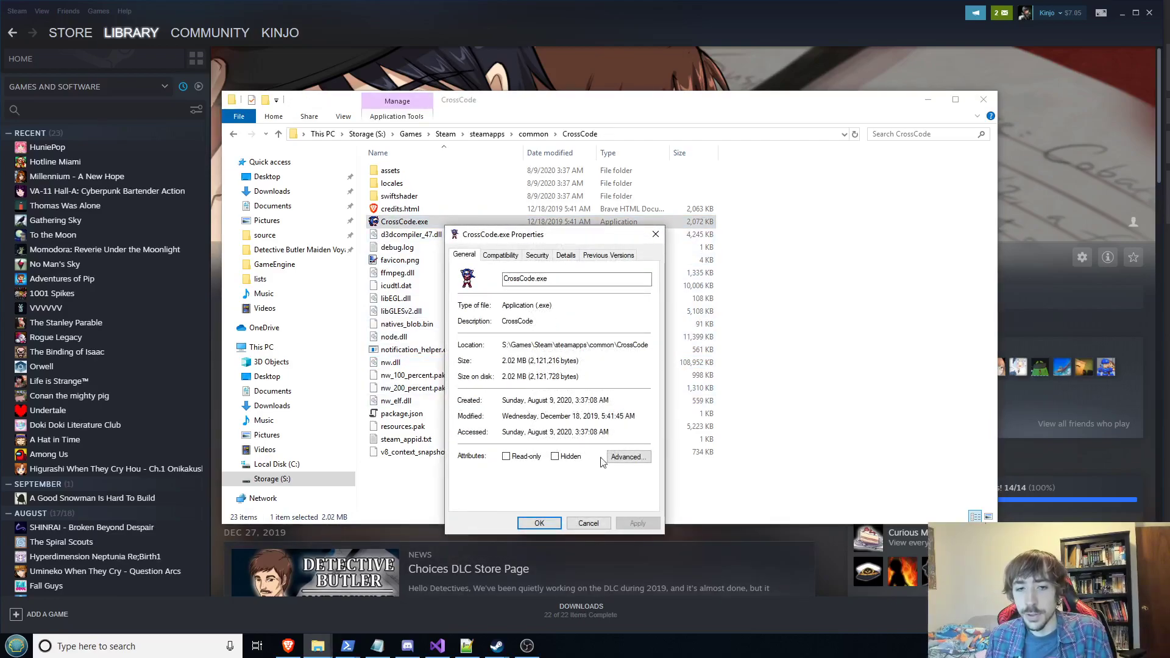
pyautogui.click(588, 524)
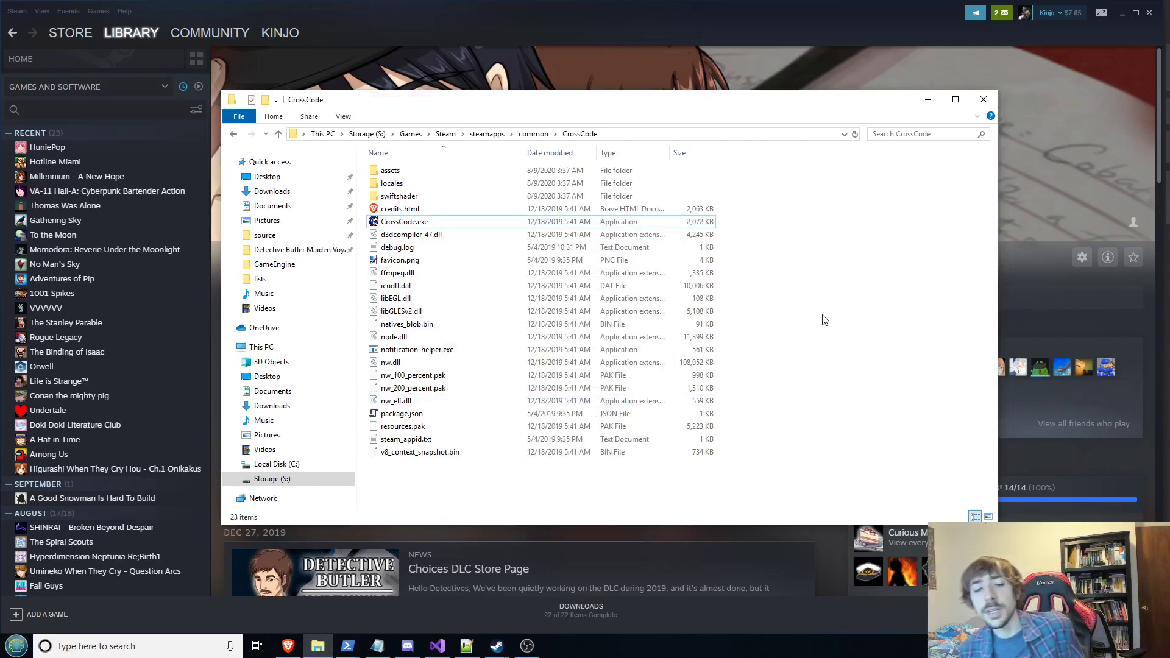
# - Inspect CrossCode's assets folder and its js subfolder, and review the files in the CrossCode root folder again
pyautogui.click(405, 174)
pyautogui.doubleClick(405, 174)
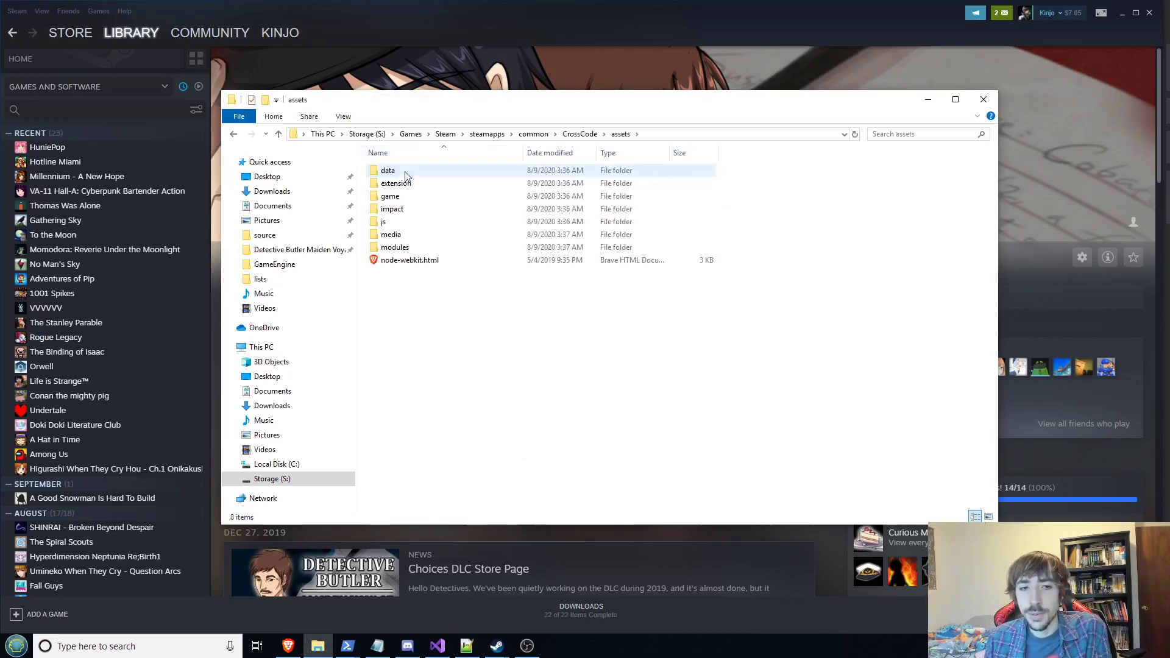
pyautogui.doubleClick(405, 223)
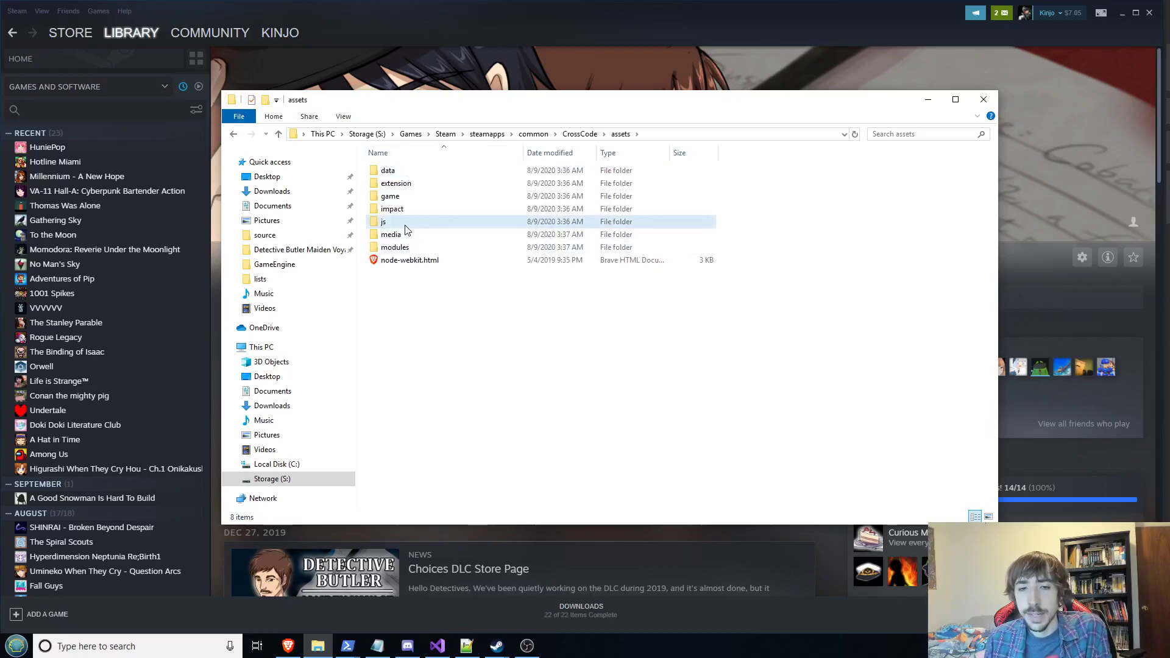
pyautogui.click(235, 135)
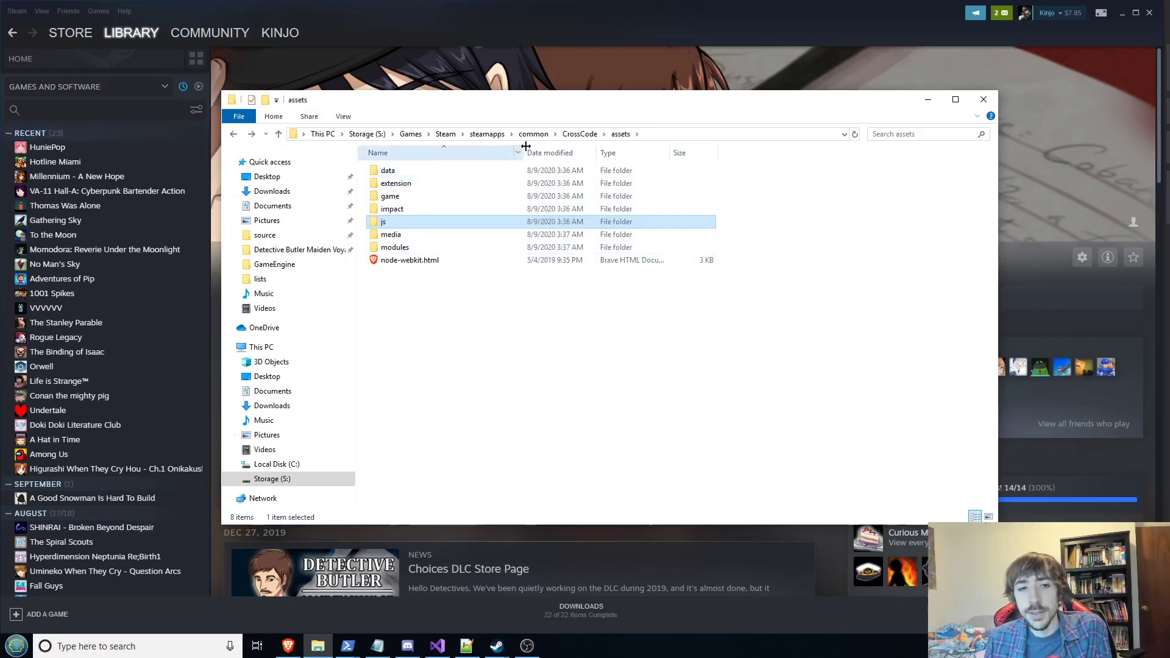
pyautogui.click(580, 133)
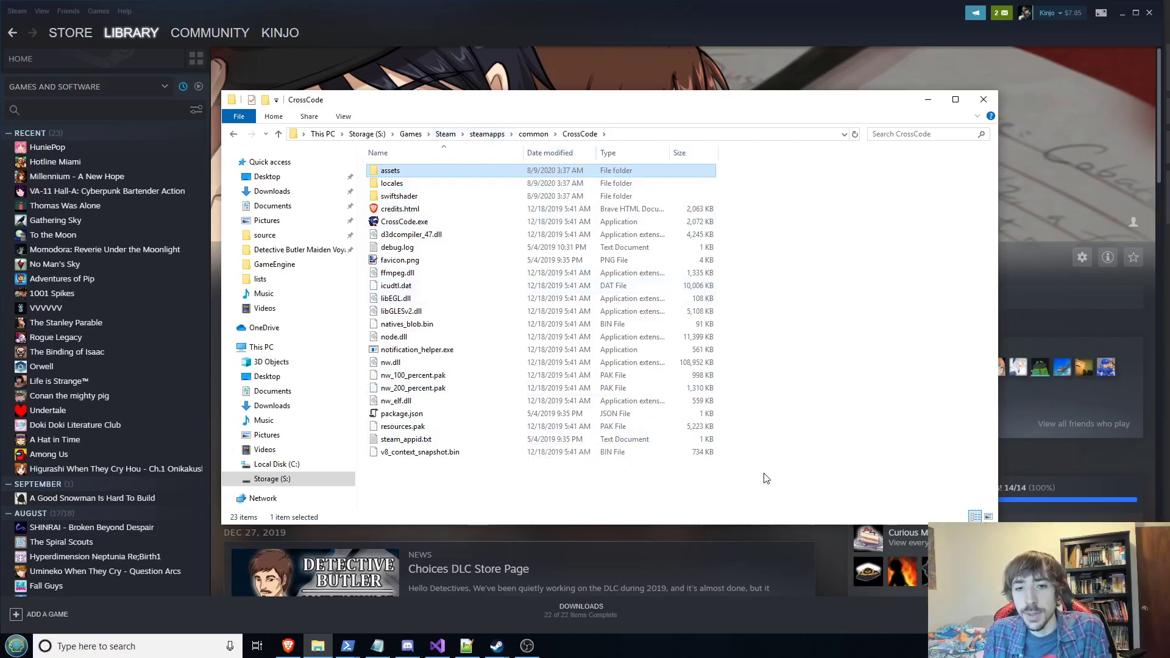
pyautogui.moveTo(766, 479); pyautogui.dragTo(503, 161)
pyautogui.click(872, 267)
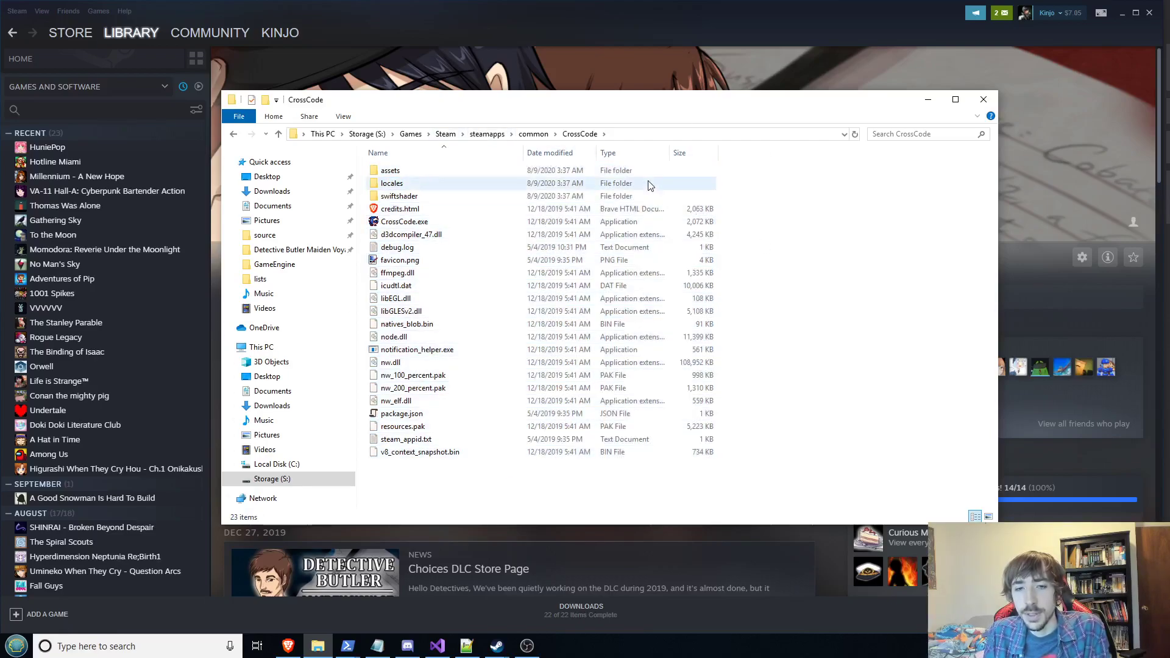
# - Return to the common folder and single out the Catmaze and CrossCode folders for comparison
pyautogui.click(533, 134)
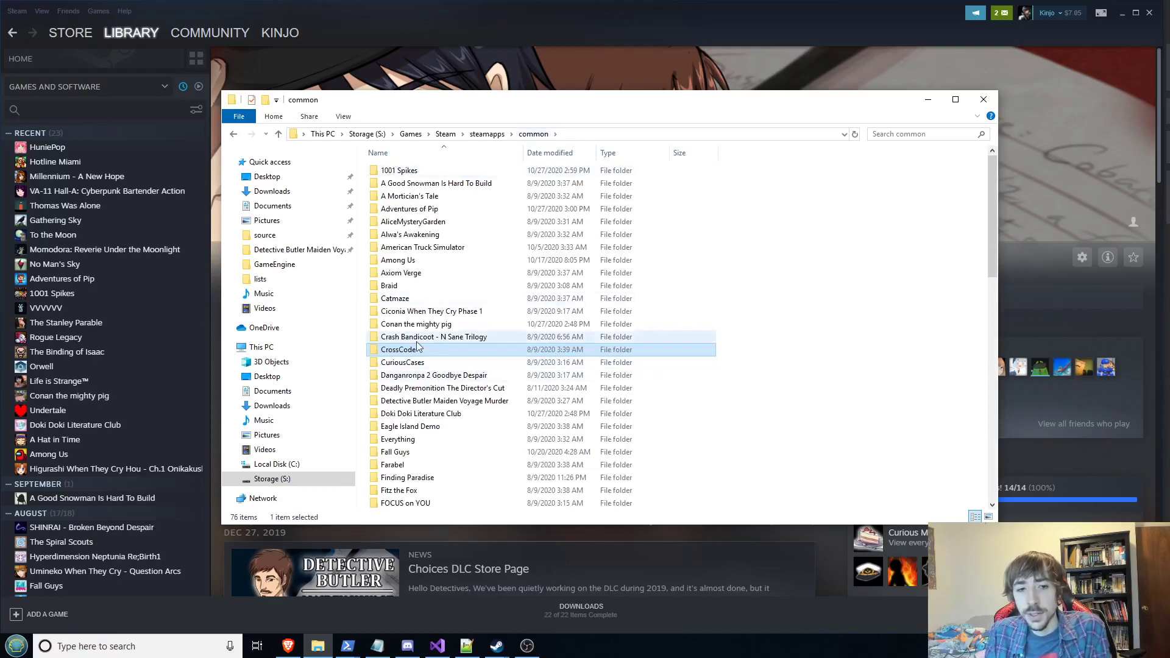
pyautogui.click(405, 298)
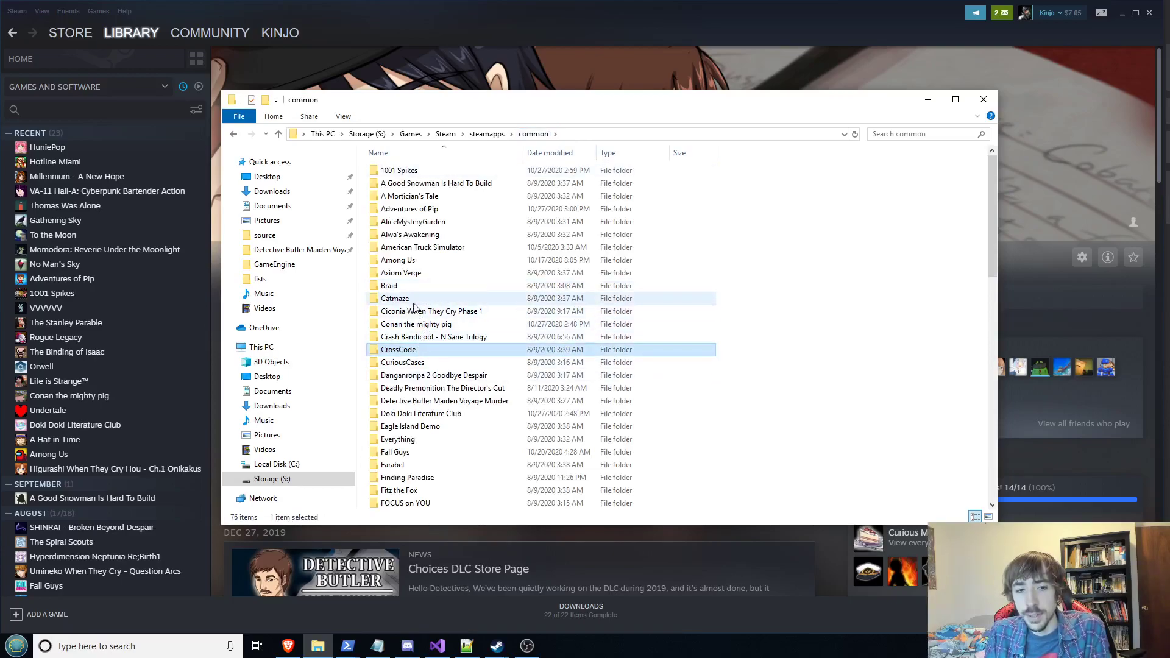
pyautogui.click(416, 351)
pyautogui.click(416, 301)
pyautogui.click(417, 352)
pyautogui.click(420, 309)
pyautogui.click(419, 350)
# - Open the CuriousCases folder and examine its files for engine clues
pyautogui.scroll(-3, 433, 293)
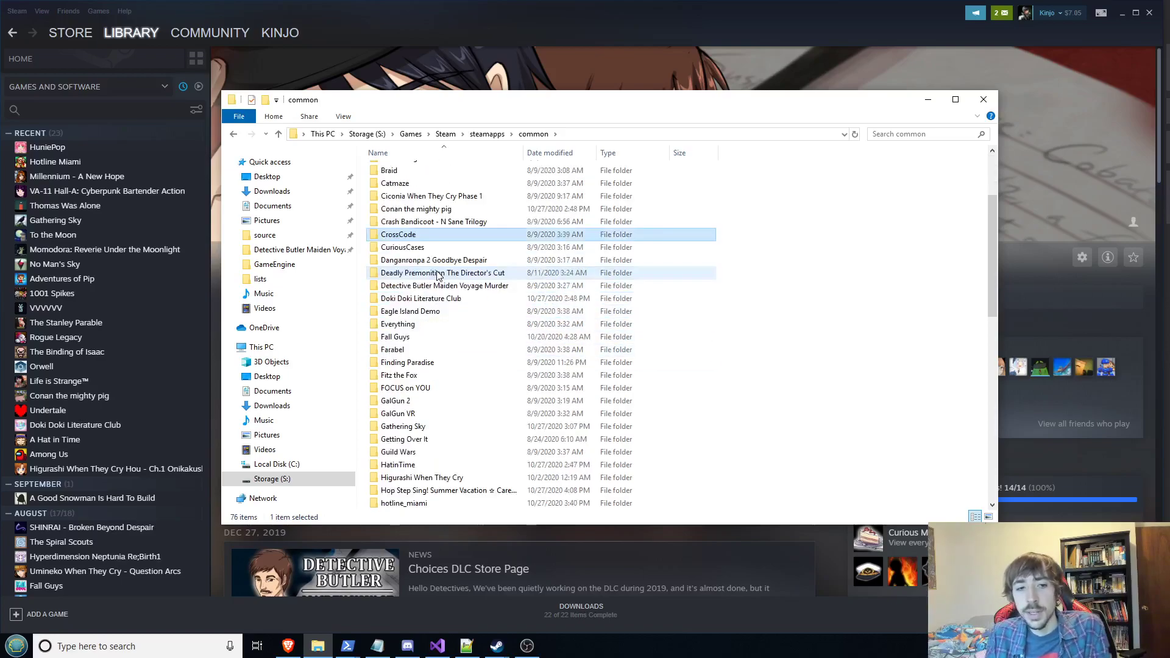
pyautogui.click(451, 249)
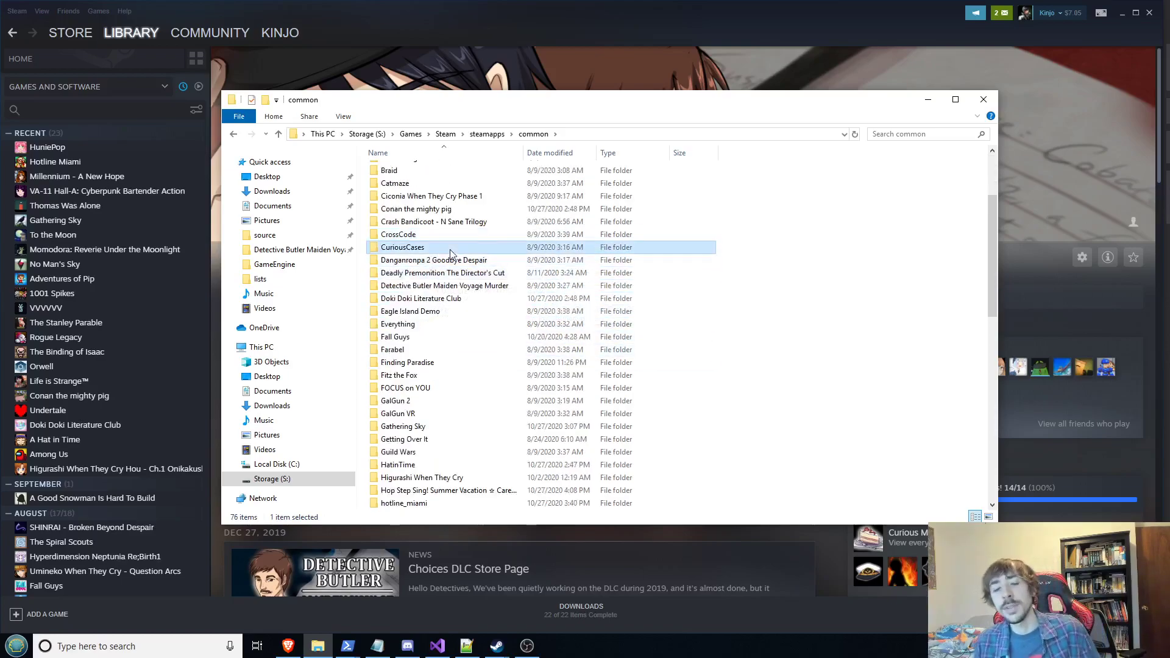
pyautogui.doubleClick(451, 249)
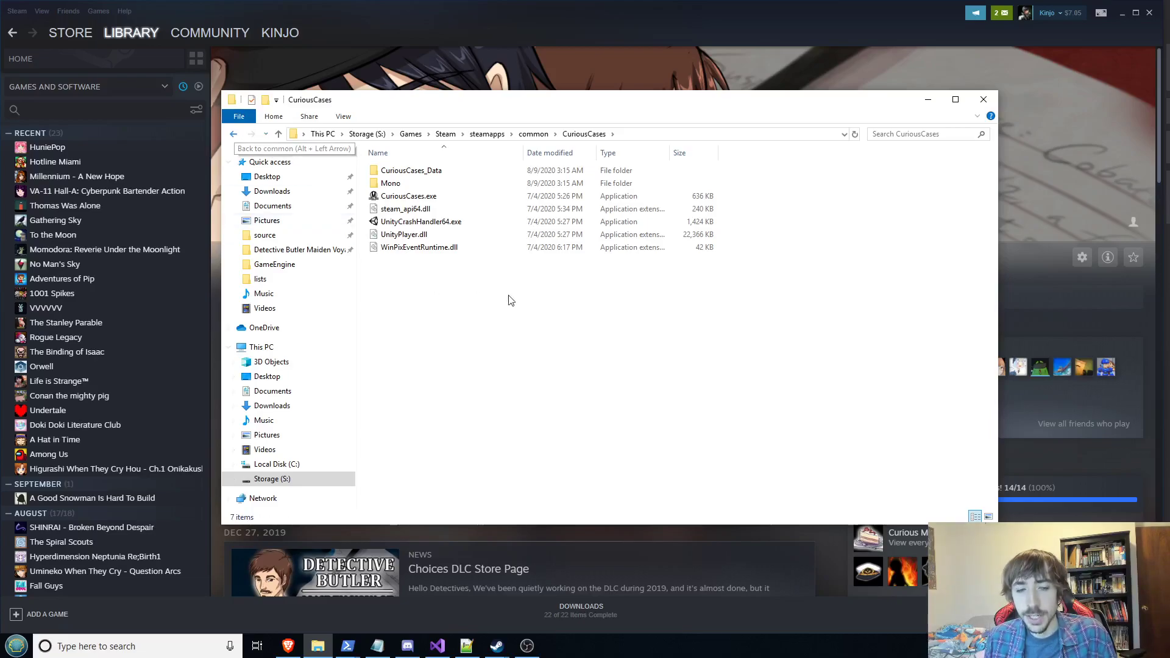
# - From the common folder, open Danganronpa 2 Goodbye Despair and examine its library files such as SDL2.dll, glew32.dll and fmod.dll
pyautogui.hotkey('alt', 'Left')
pyautogui.scroll(-1, 460, 305)
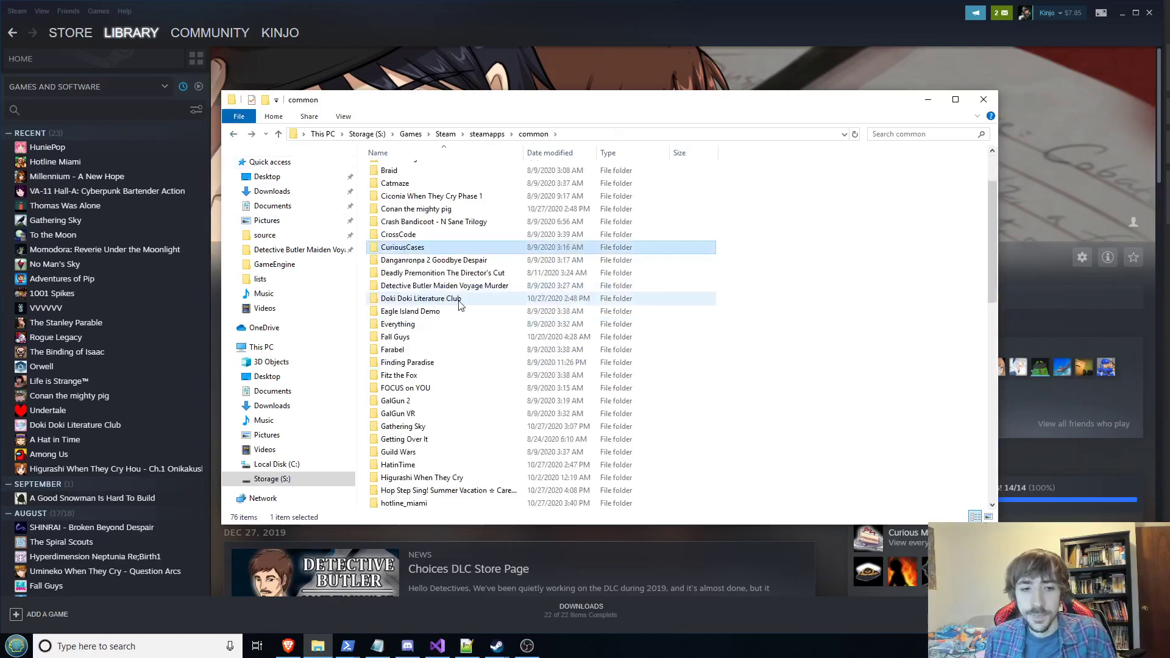
pyautogui.doubleClick(447, 263)
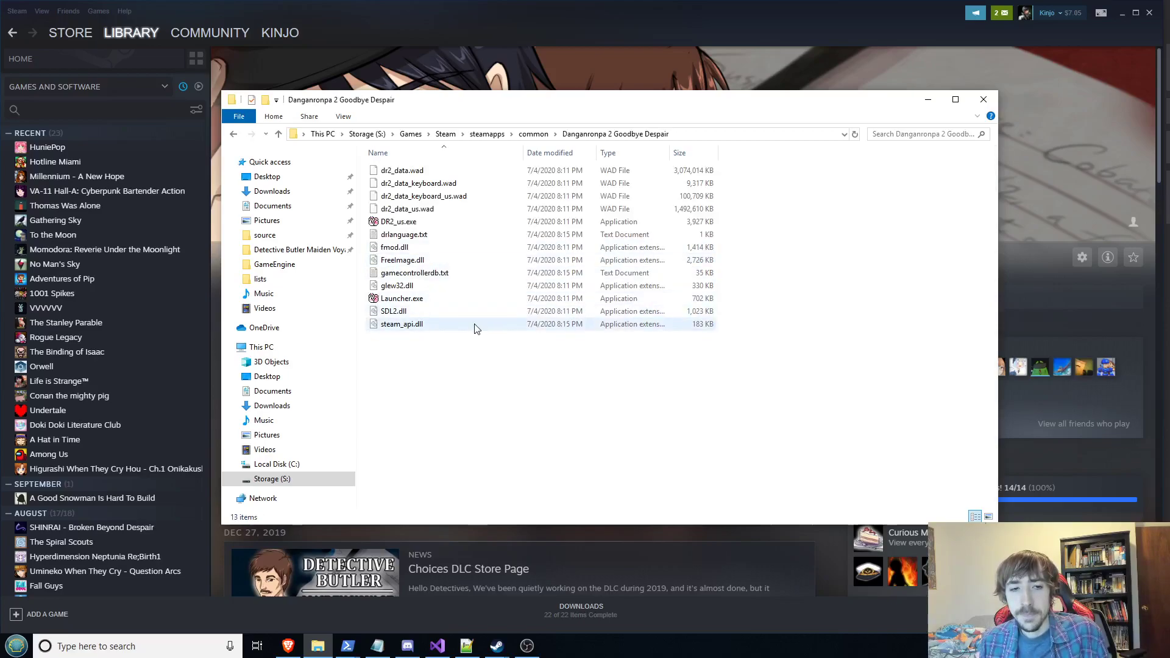
pyautogui.click(448, 311)
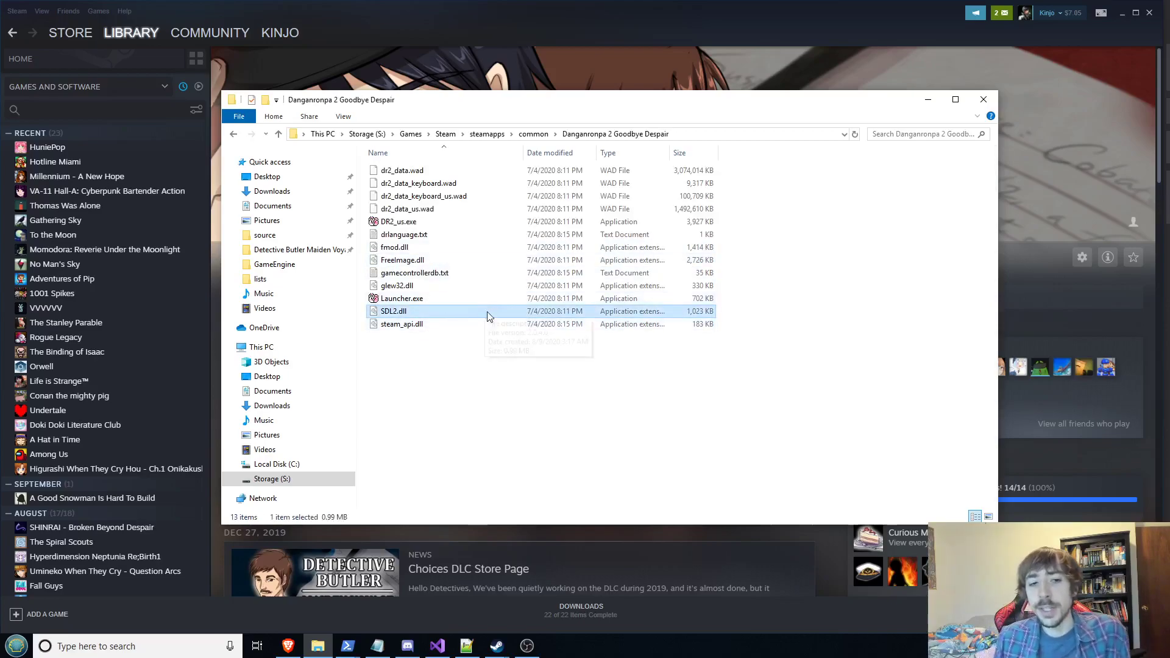
pyautogui.click(427, 286)
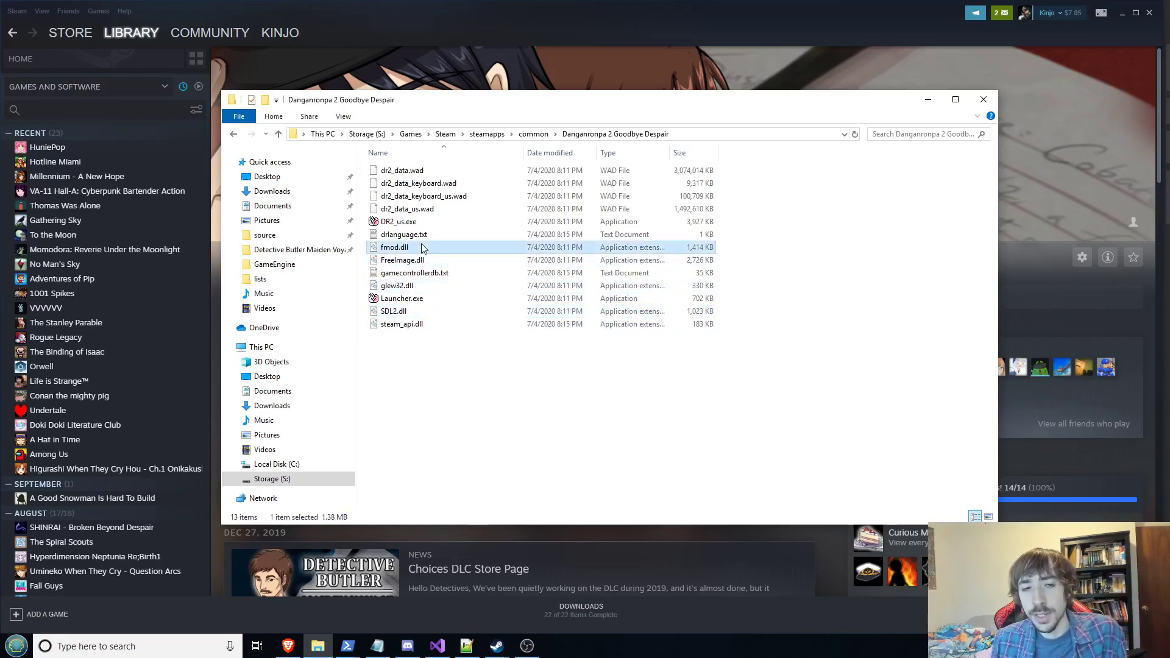
# - Check the WAD files dr2_data.wad and dr2_data_us.wad in the Danganronpa 2 folder, and return to the common folder
pyautogui.moveTo(525, 376); pyautogui.dragTo(467, 153)
pyautogui.click(466, 192)
pyautogui.click(447, 174)
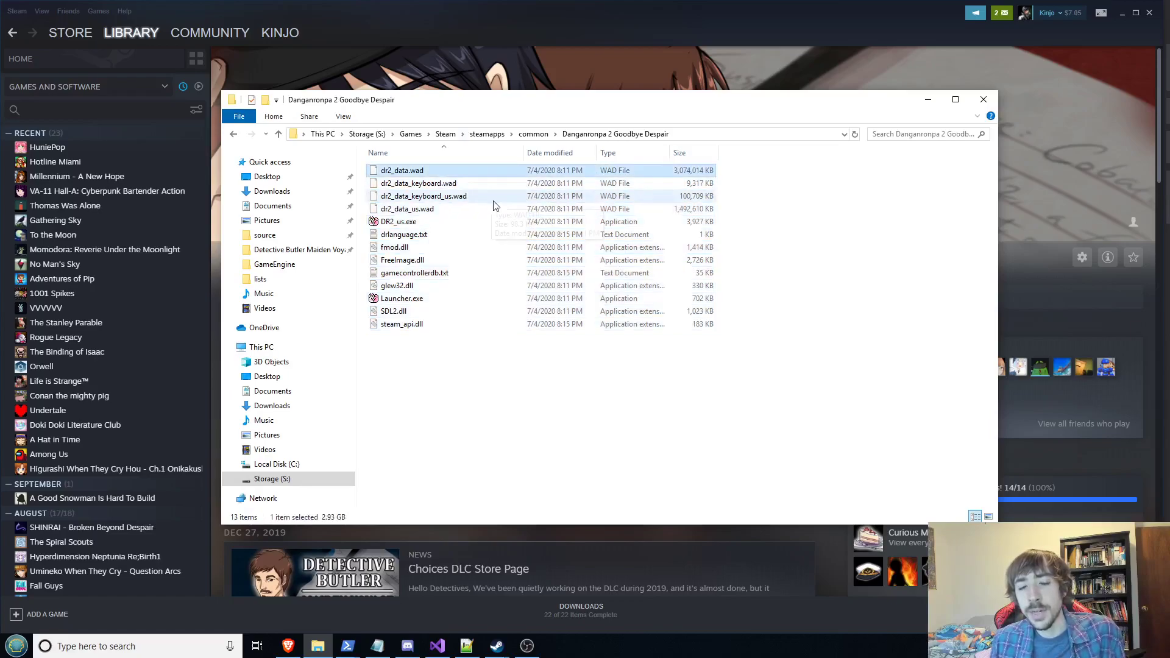
pyautogui.click(682, 210)
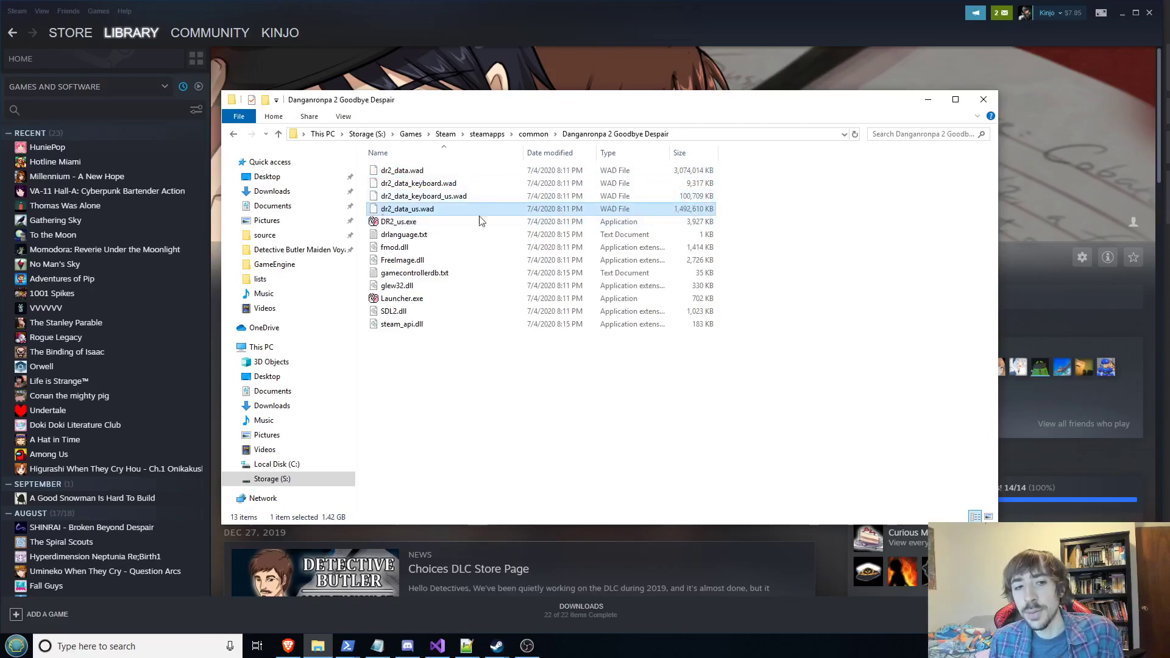
pyautogui.click(534, 134)
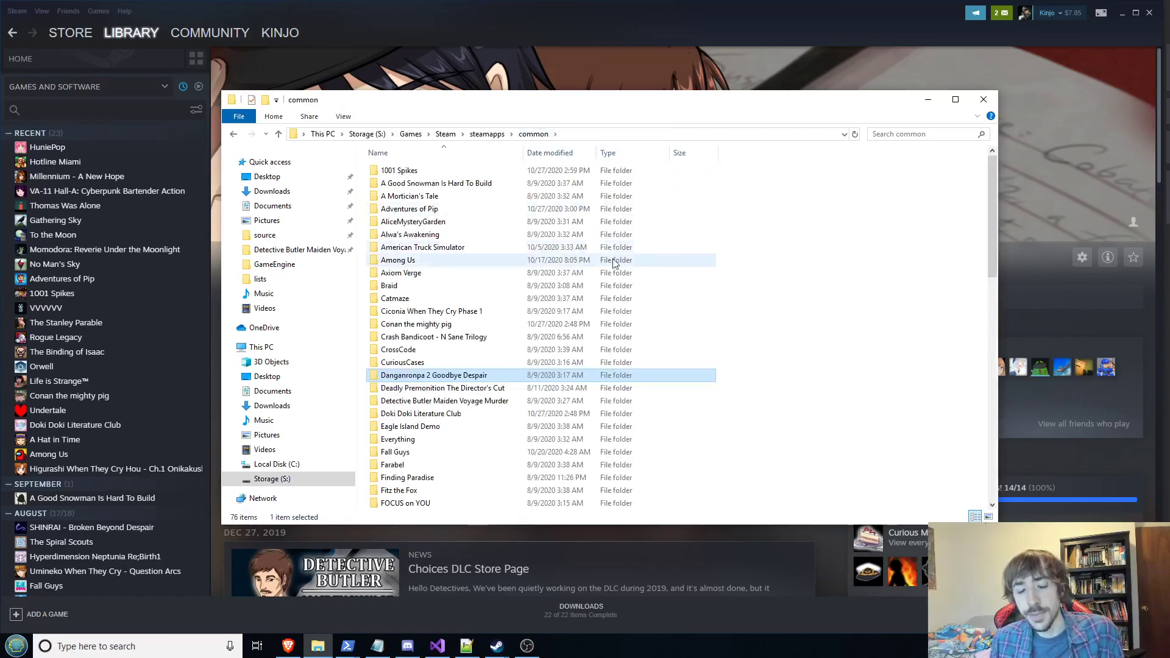
pyautogui.scroll(-2, 548, 396)
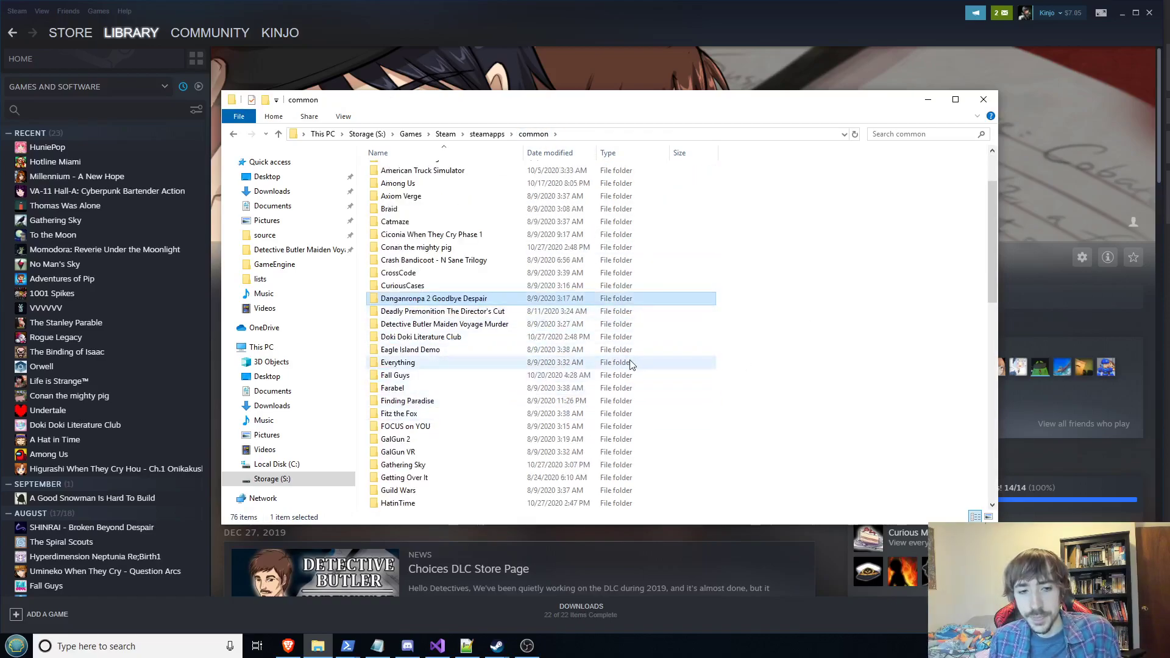
# - Examine the files in the Everything game folder, and return to the common folder
pyautogui.scroll(-2, 515, 314)
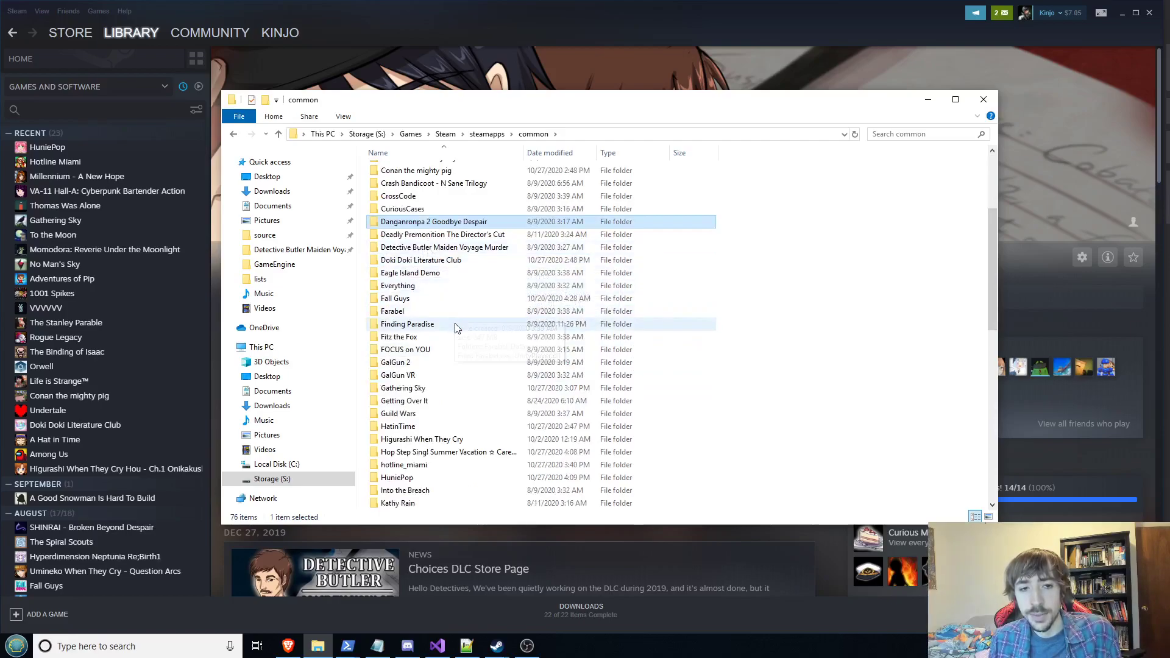
pyautogui.scroll(-2, 455, 321)
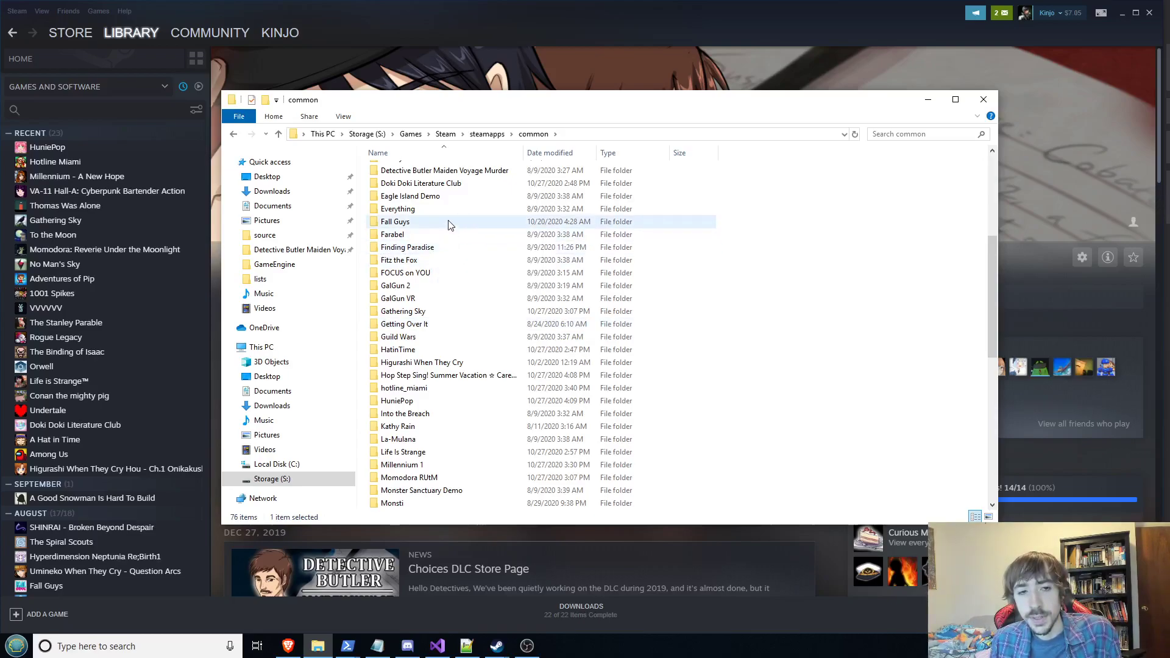
pyautogui.doubleClick(433, 209)
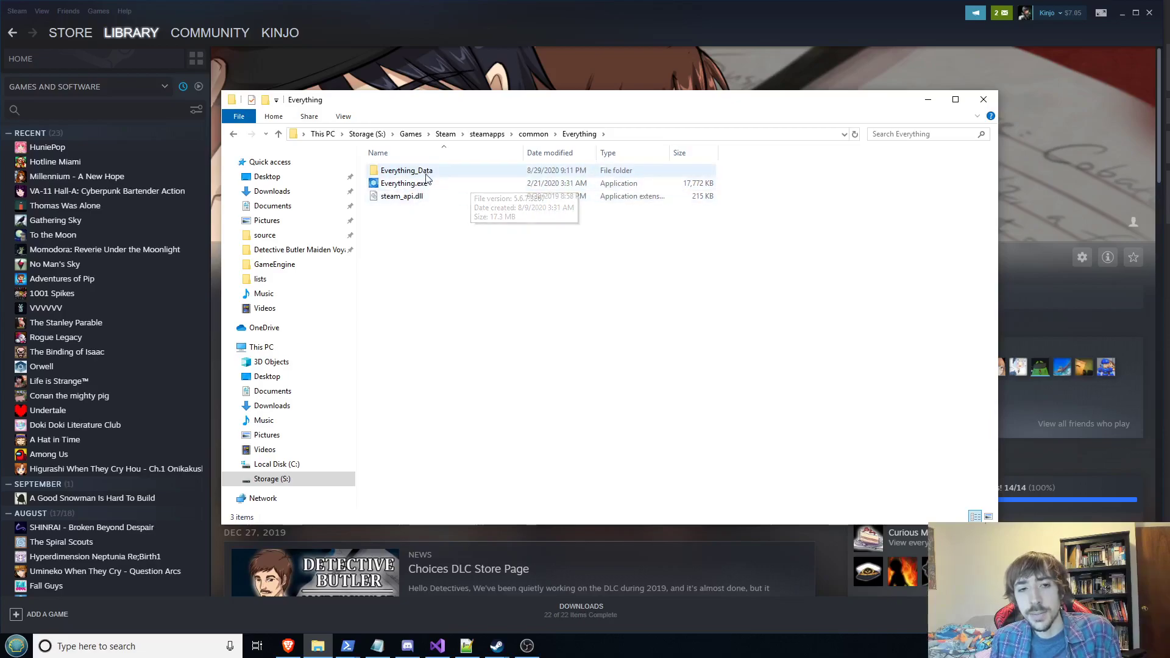
pyautogui.click(234, 133)
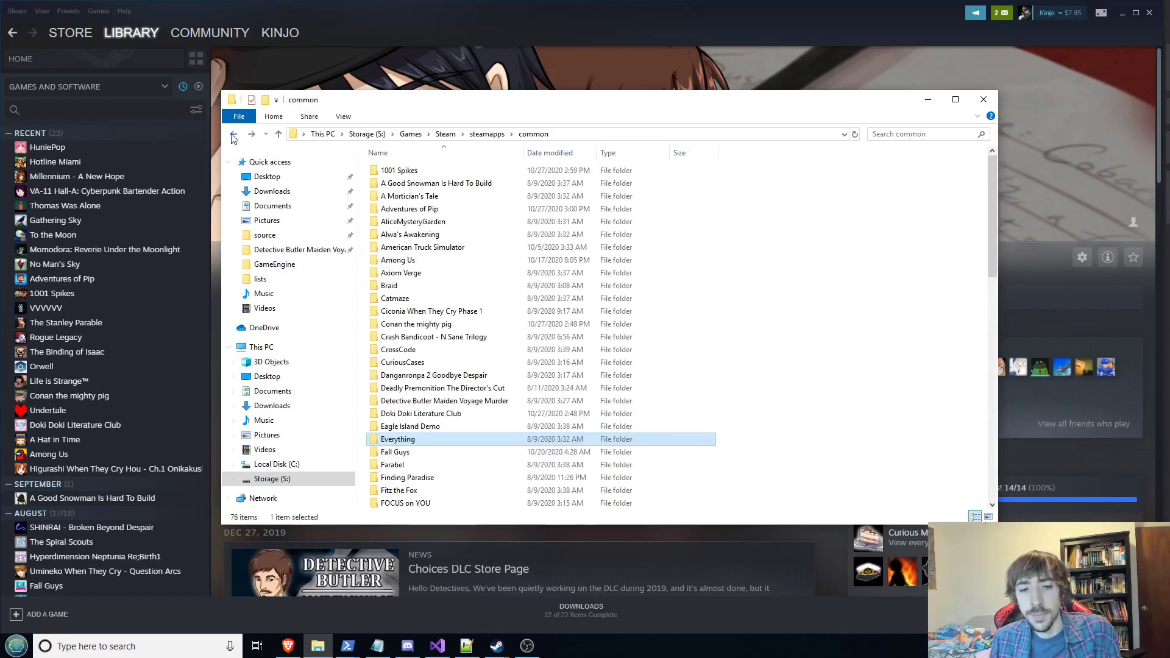
# - Open the Farabel game folder, examine its UnityPlayer.dll entry, and return to the common folder
pyautogui.doubleClick(421, 464)
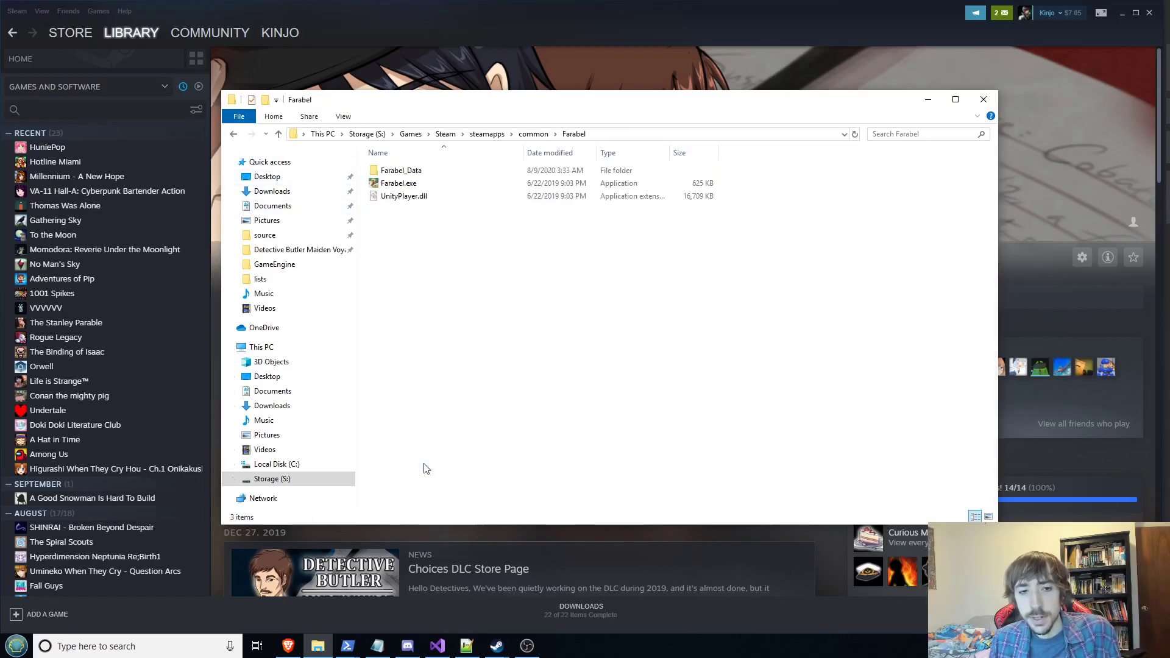
pyautogui.click(452, 196)
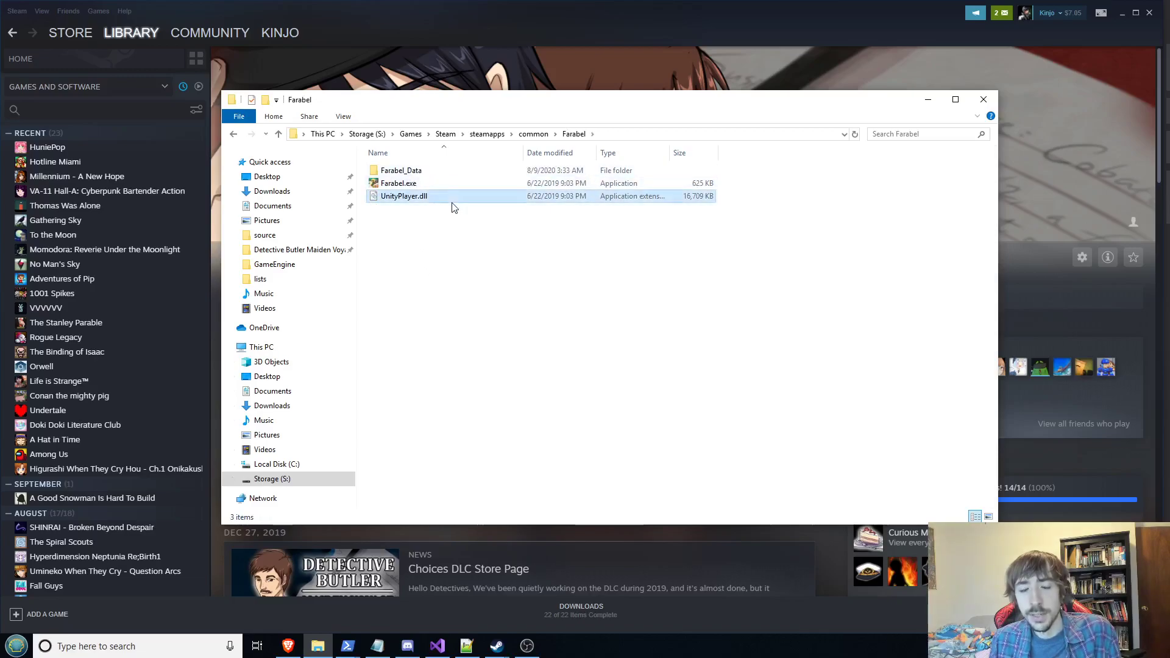
pyautogui.click(239, 134)
# - Open the Eagle Island Demo folder and locate MonoGame.Framework.dll among its files
pyautogui.scroll(-4, 426, 280)
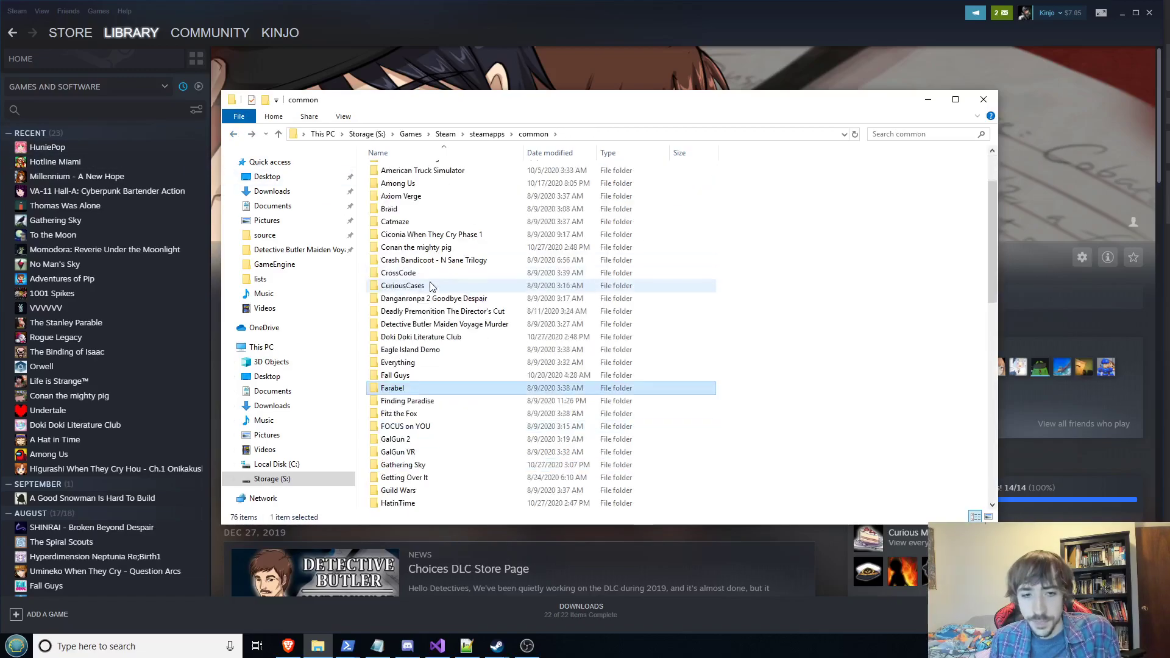
pyautogui.scroll(-3, 484, 283)
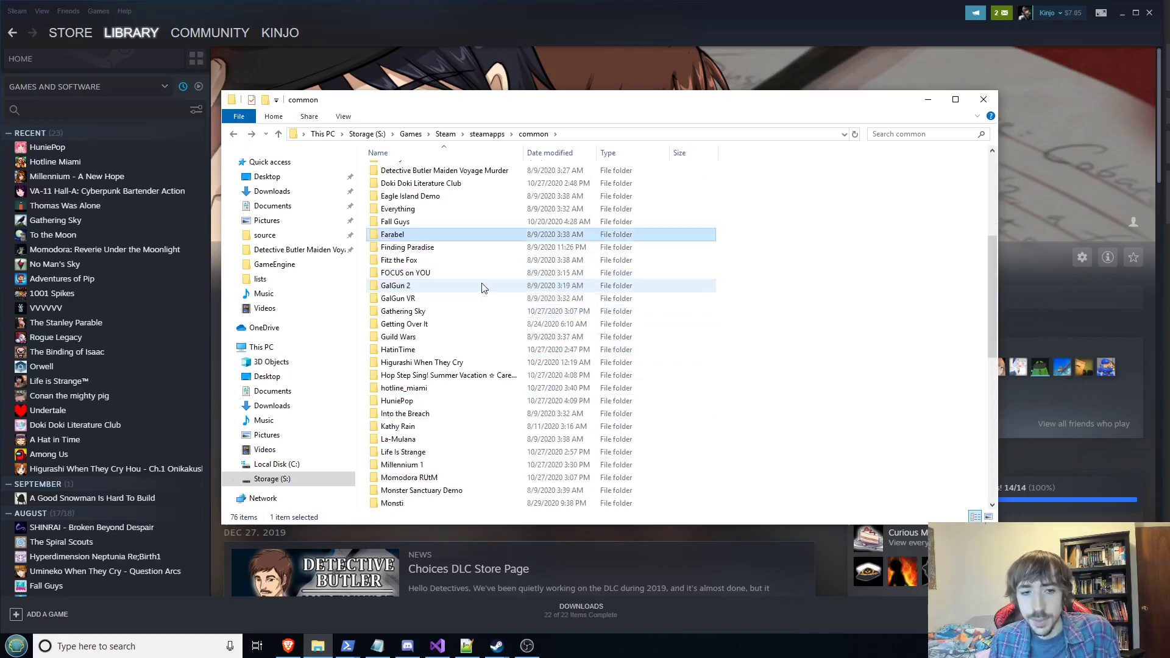
pyautogui.scroll(1, 463, 262)
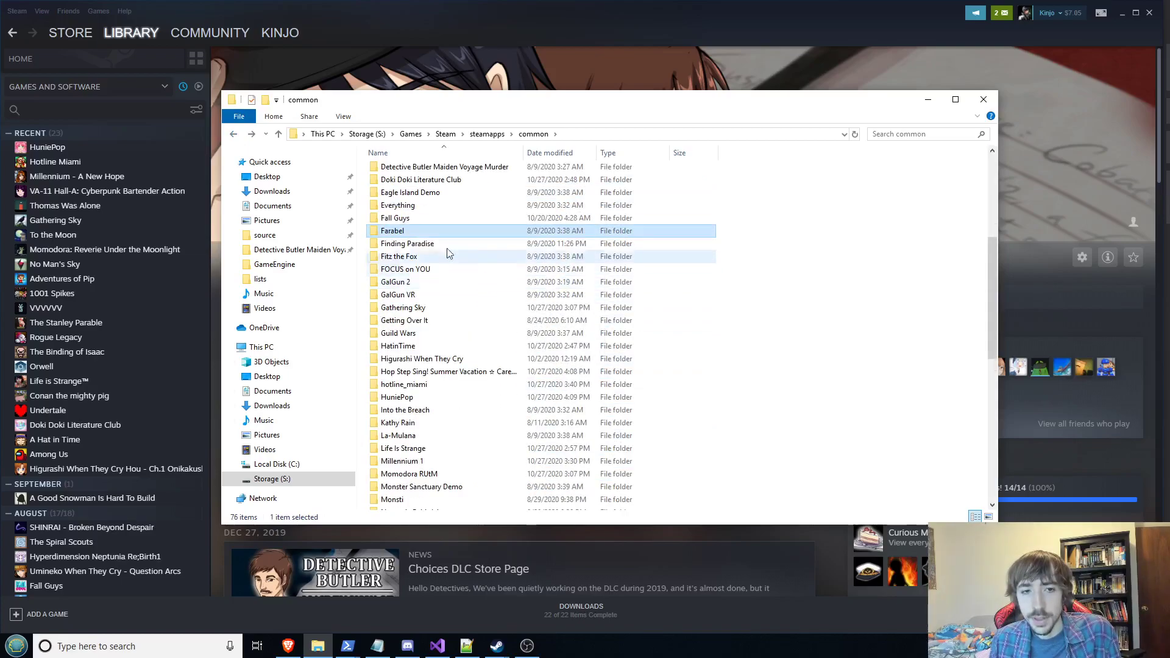
pyautogui.doubleClick(426, 191)
pyautogui.scroll(-6, 487, 317)
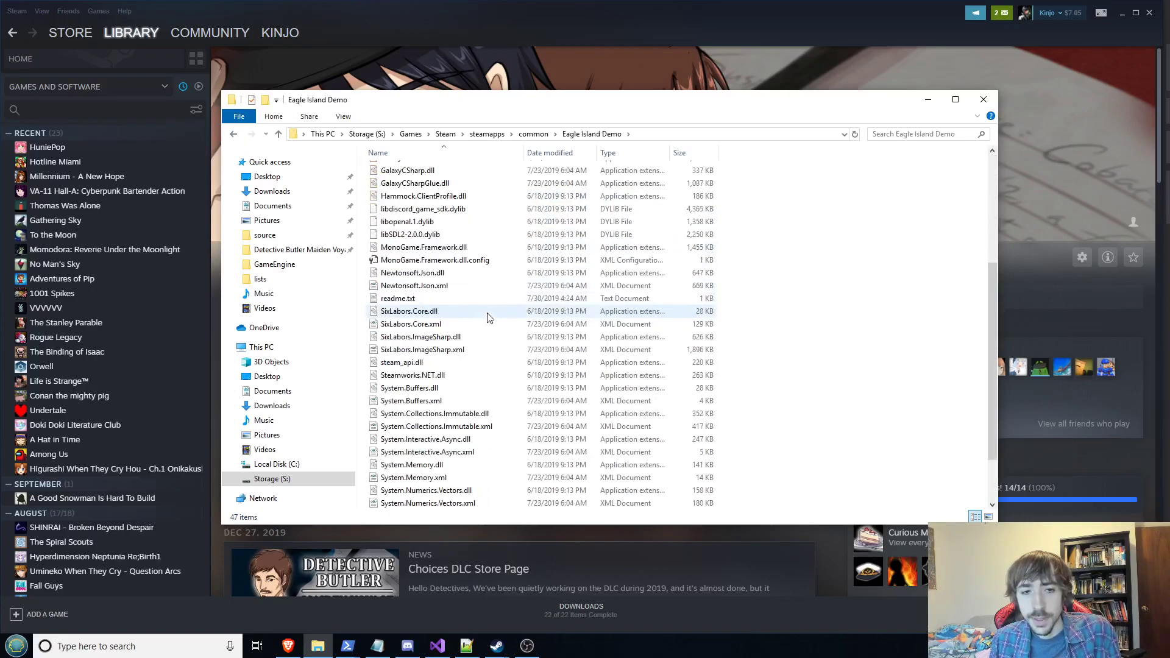
pyautogui.scroll(4, 487, 316)
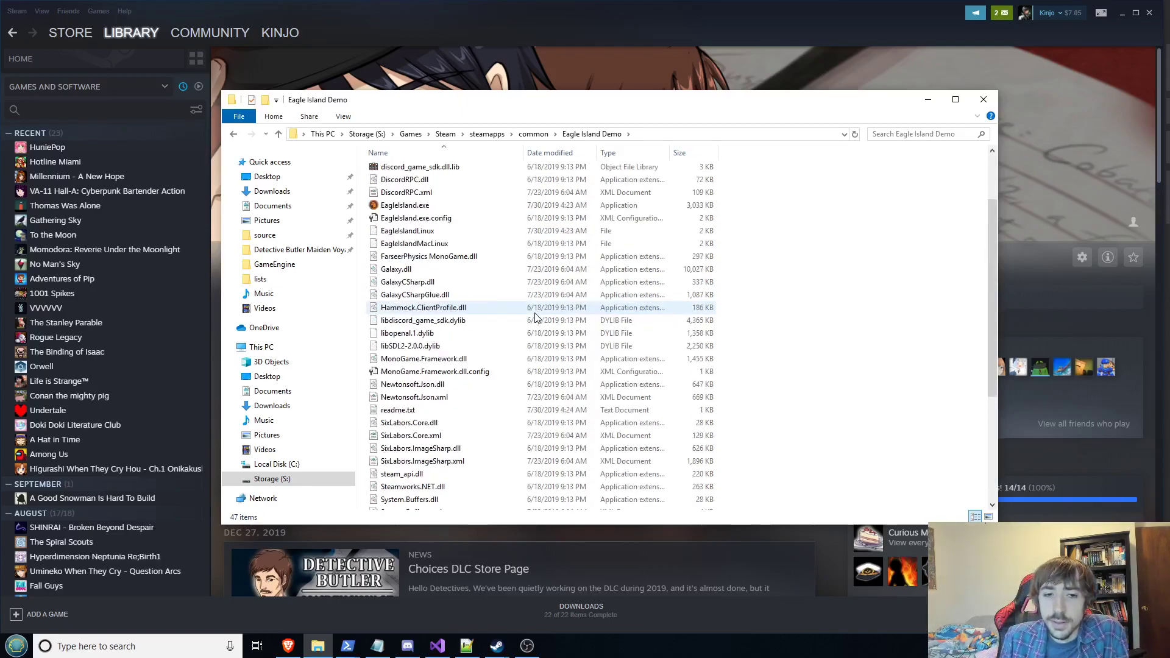
pyautogui.click(482, 361)
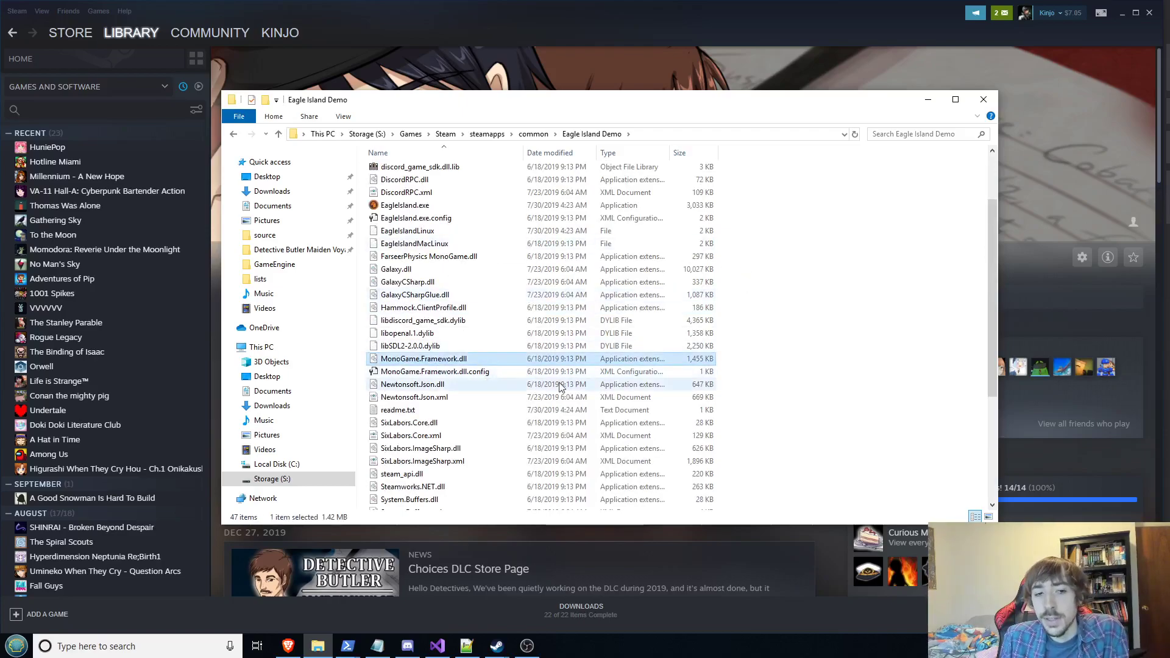
# - Examine the supporting libraries in the Eagle Island Demo folder, including Newtonsoft.Json.dll, System.Memory.dll and Steamworks.NET.dll
pyautogui.click(503, 385)
pyautogui.scroll(-5, 543, 381)
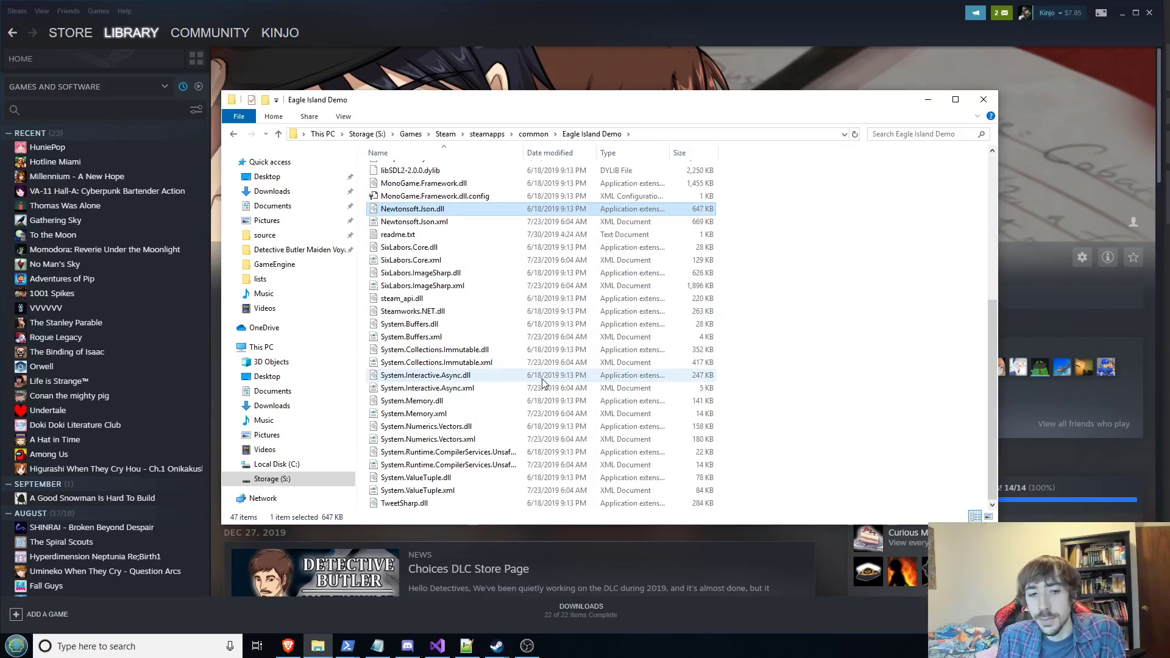
pyautogui.click(462, 326)
pyautogui.click(462, 363)
pyautogui.click(462, 399)
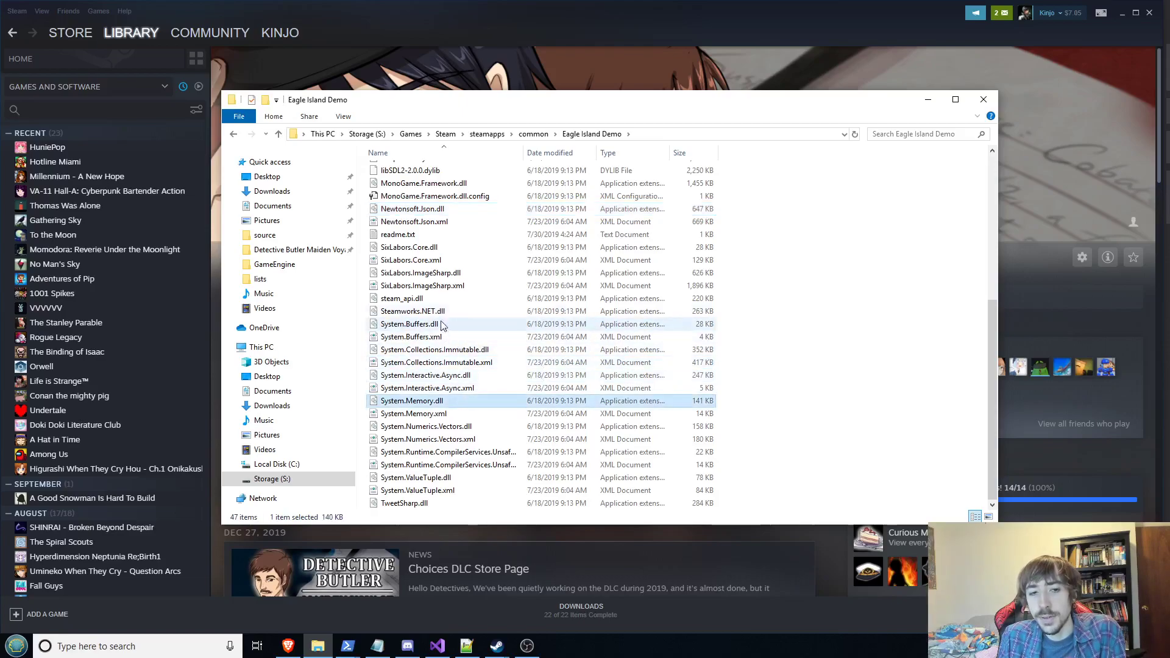
pyautogui.click(441, 312)
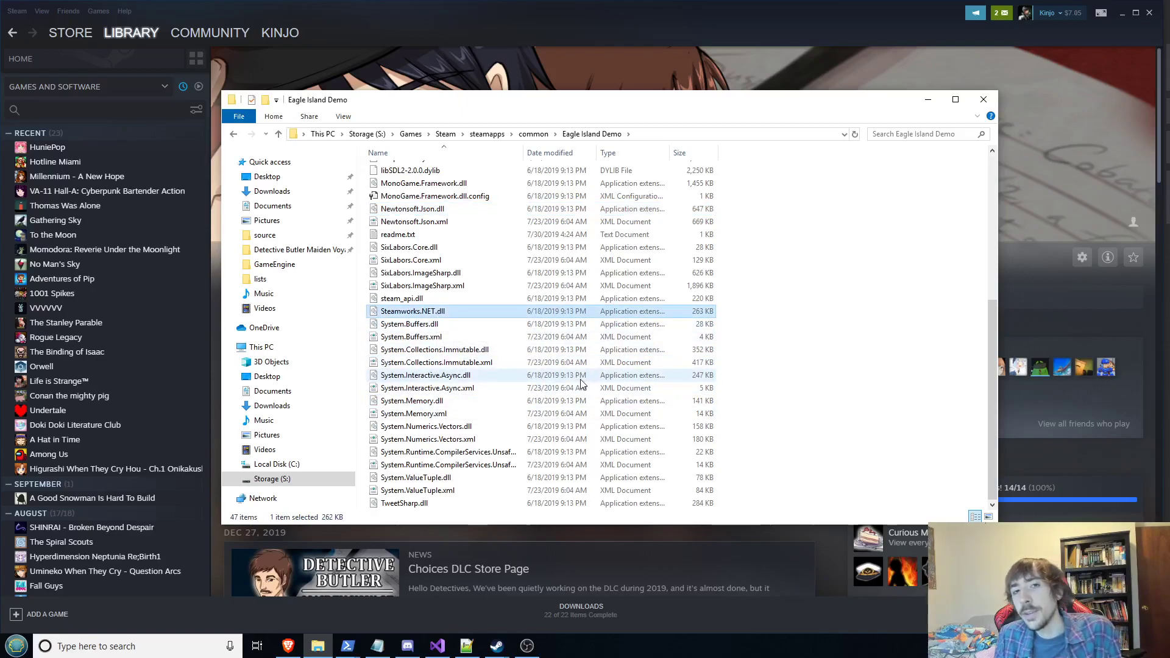
# - Check MonoGame.Framework.dll again and the subfolders of Eagle Island Demo's Content folder, and return to the common folder
pyautogui.scroll(7, 580, 382)
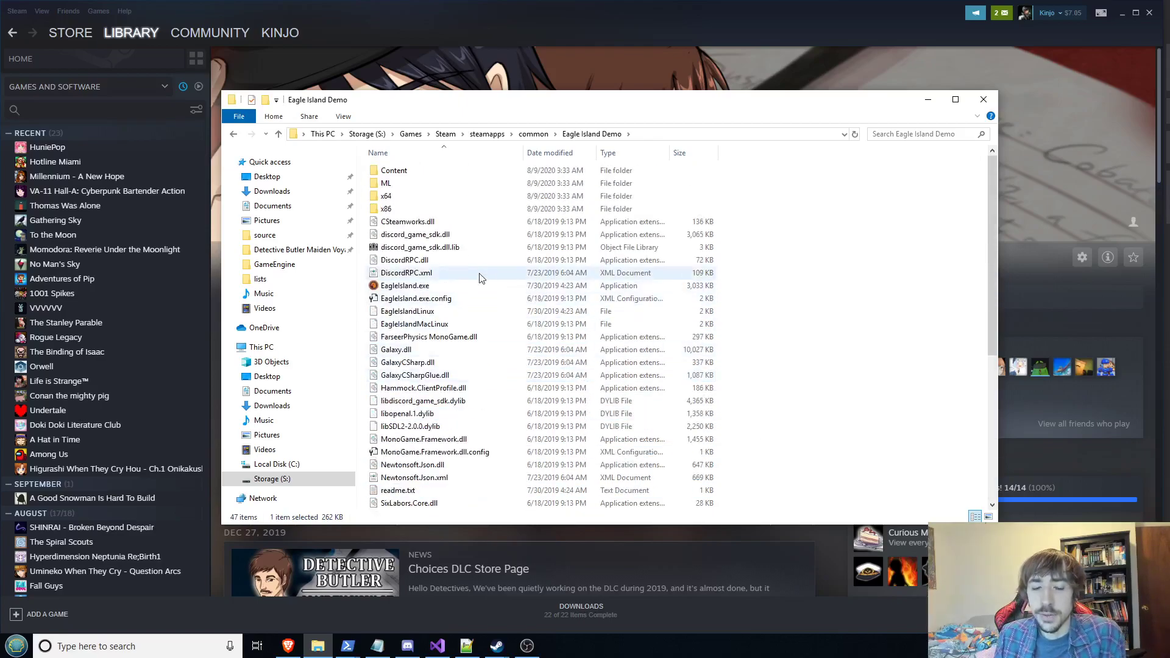
pyautogui.scroll(-1, 469, 457)
pyautogui.click(443, 401)
pyautogui.scroll(1, 484, 384)
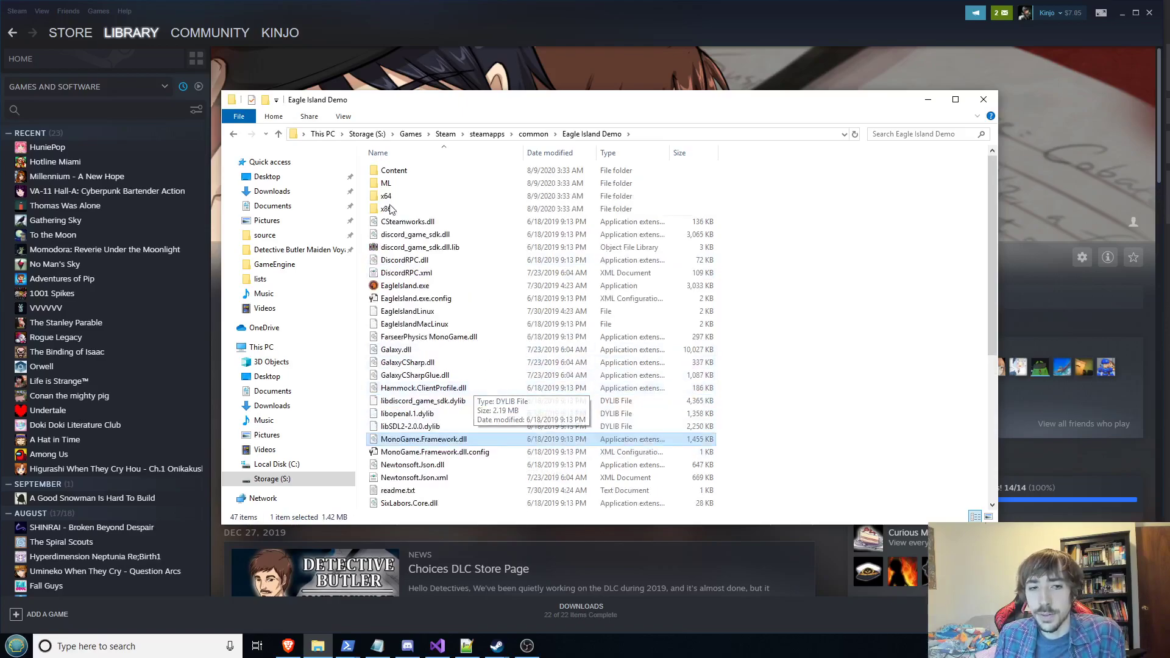
pyautogui.doubleClick(433, 172)
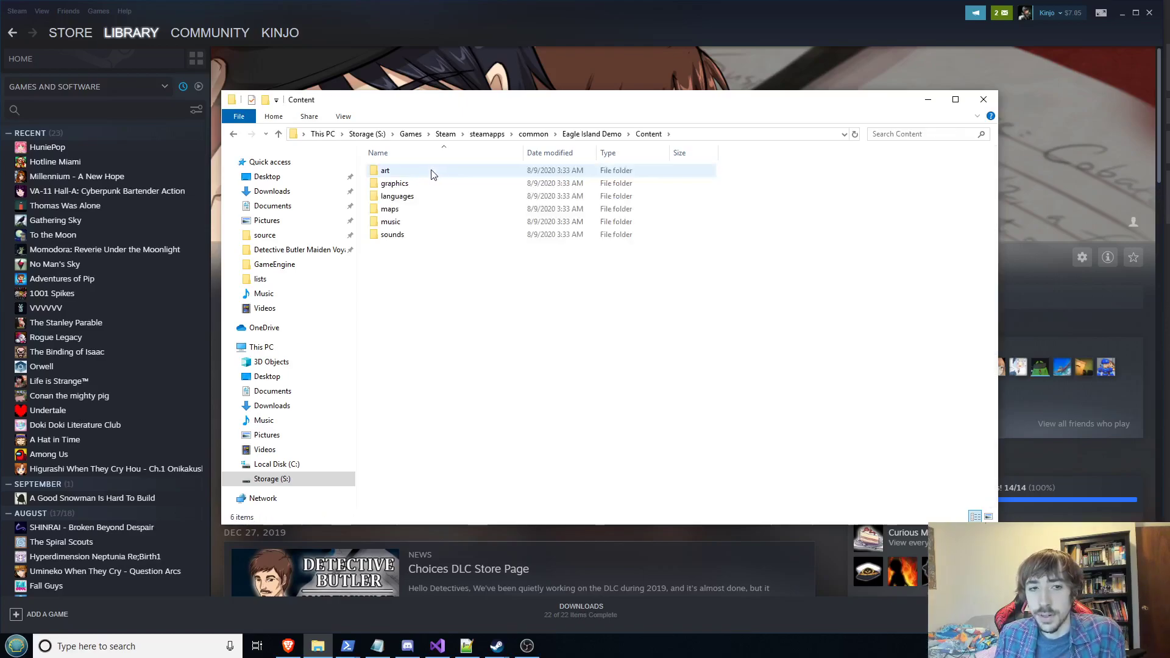
pyautogui.click(233, 137)
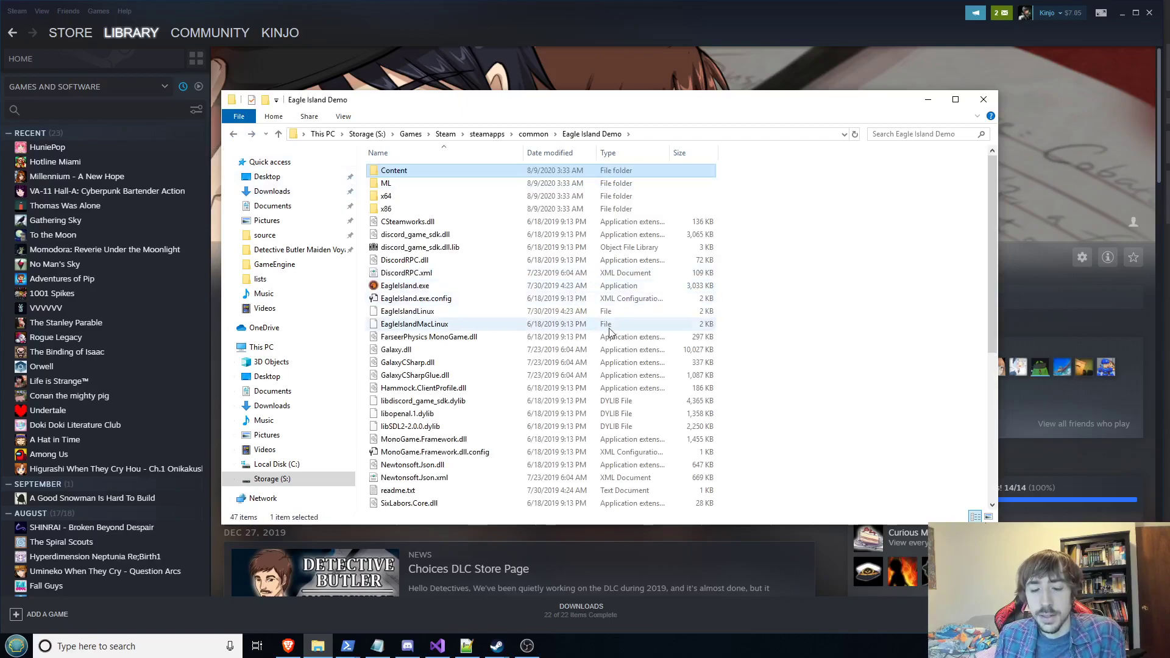
pyautogui.scroll(-5, 610, 332)
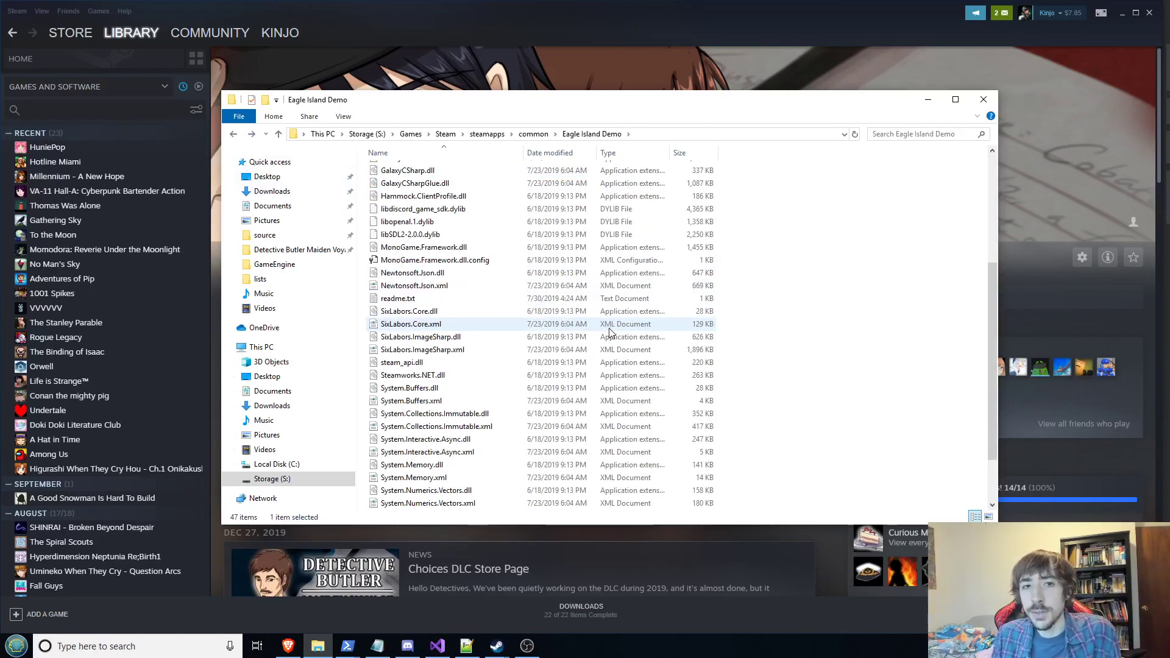
pyautogui.click(537, 135)
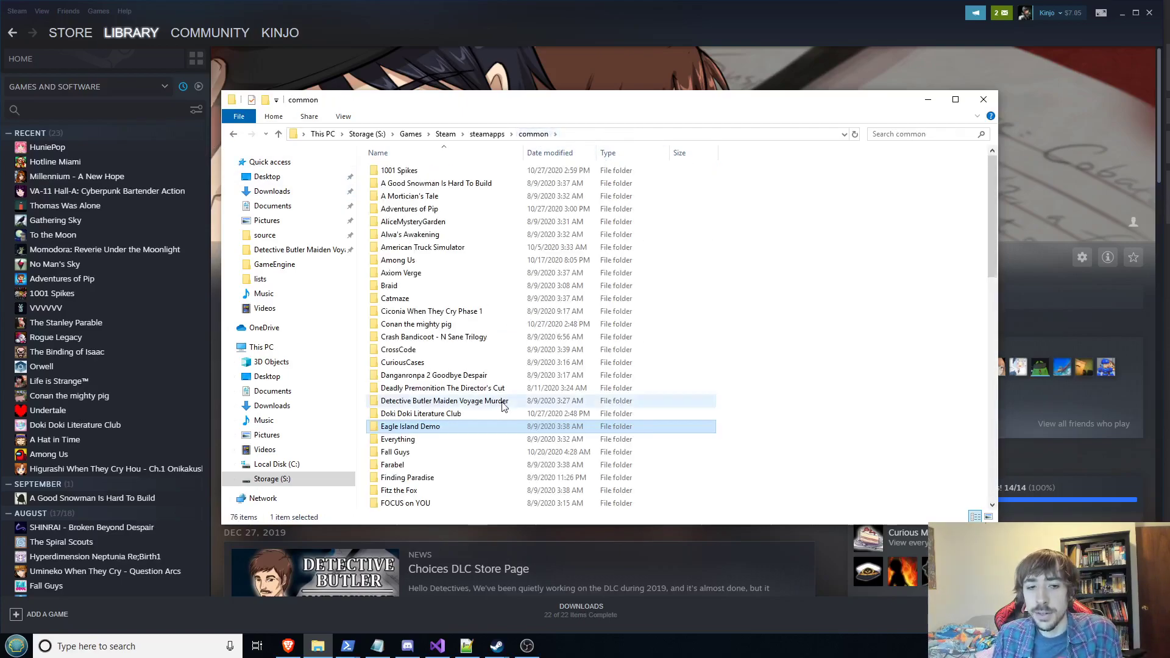
# - Open the nested Finding Paradise game folder and examine the RGSS102E.dll and RGSS104E.dll entries
pyautogui.scroll(-5, 496, 330)
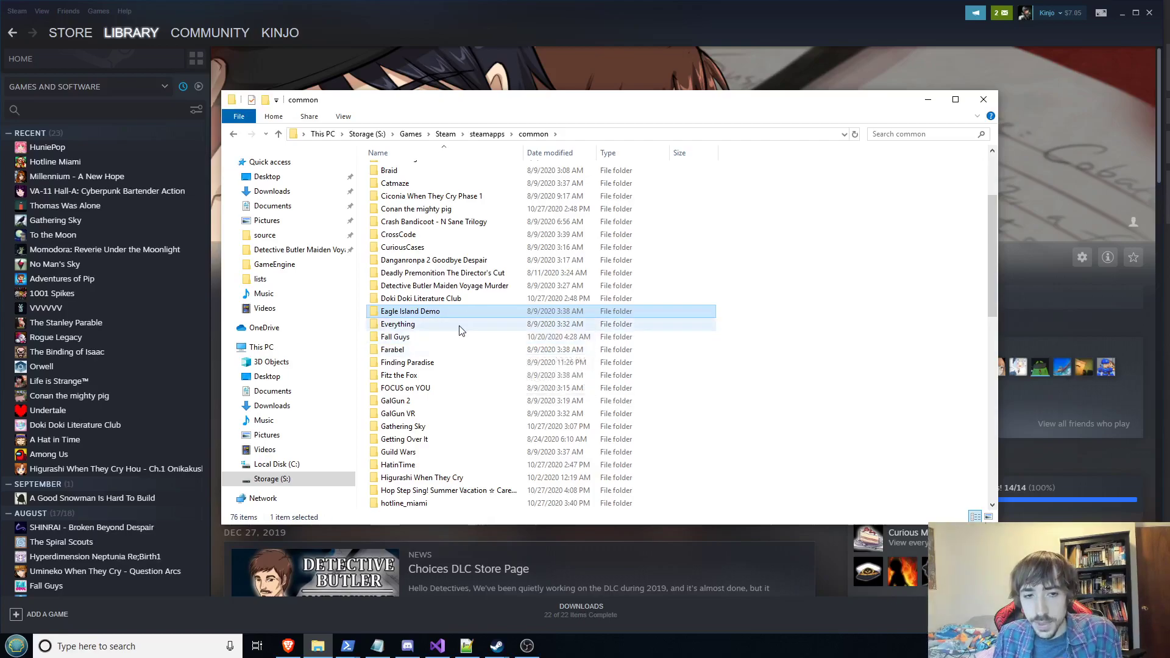
pyautogui.scroll(-1, 460, 329)
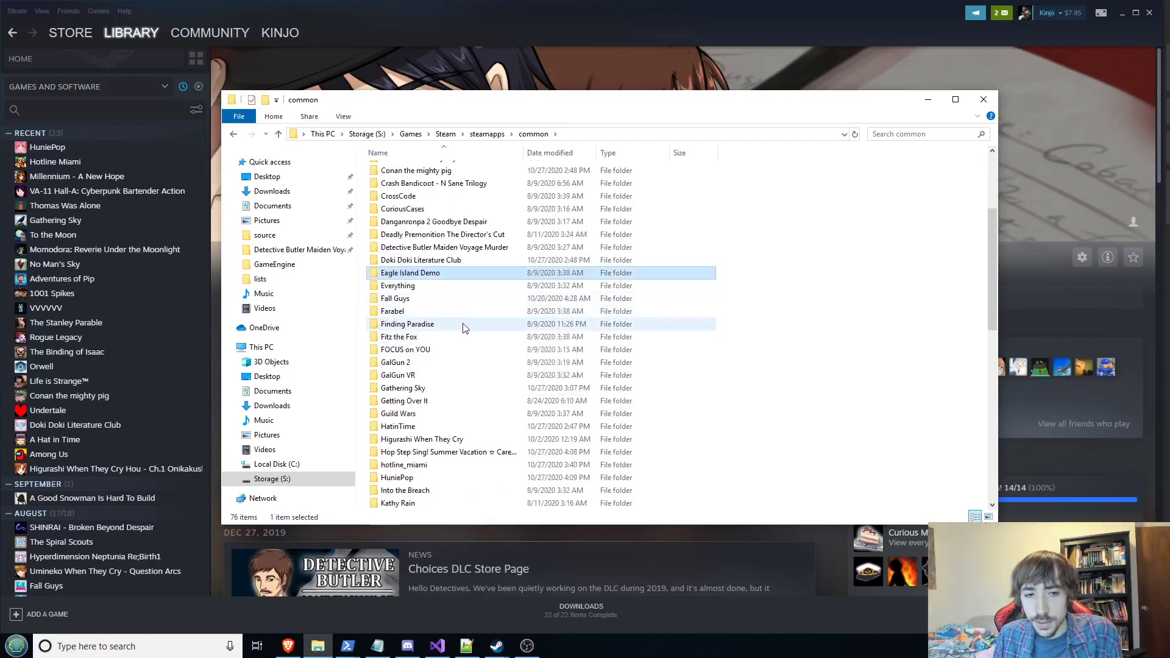
pyautogui.doubleClick(464, 327)
pyautogui.doubleClick(427, 172)
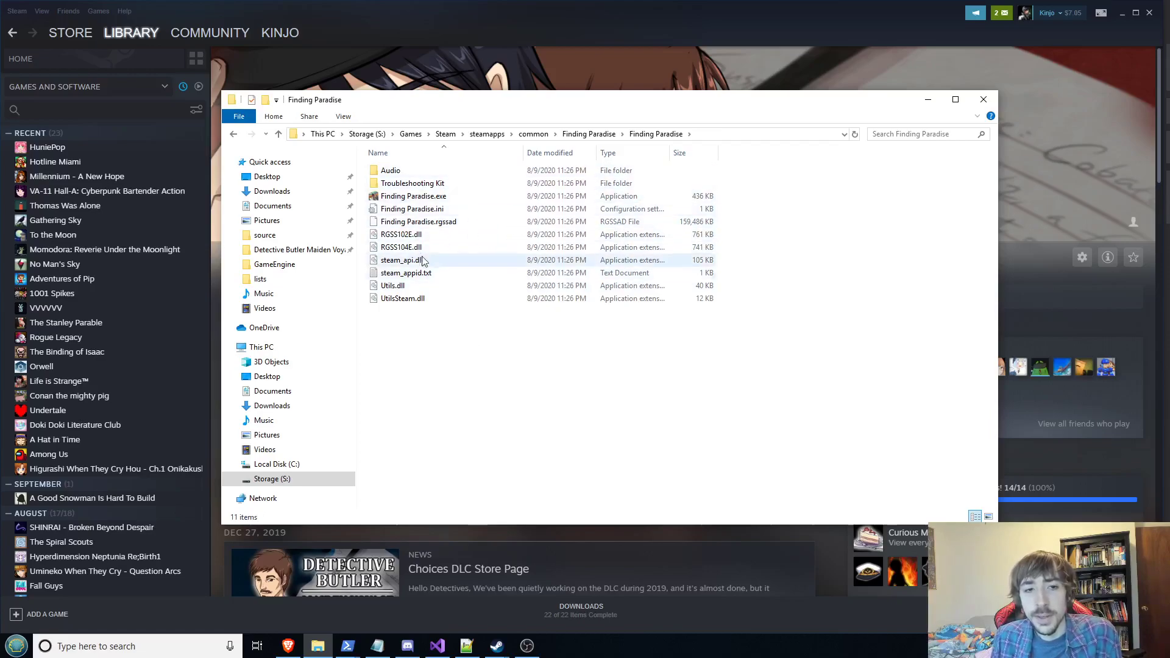
pyautogui.click(427, 235)
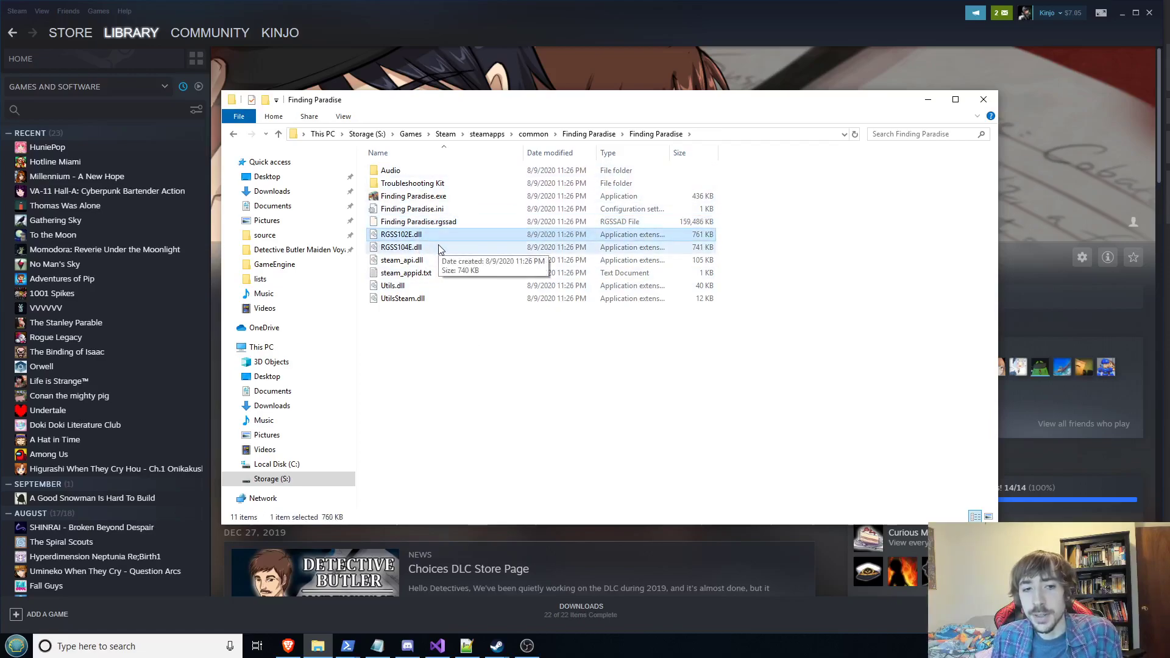
pyautogui.click(437, 247)
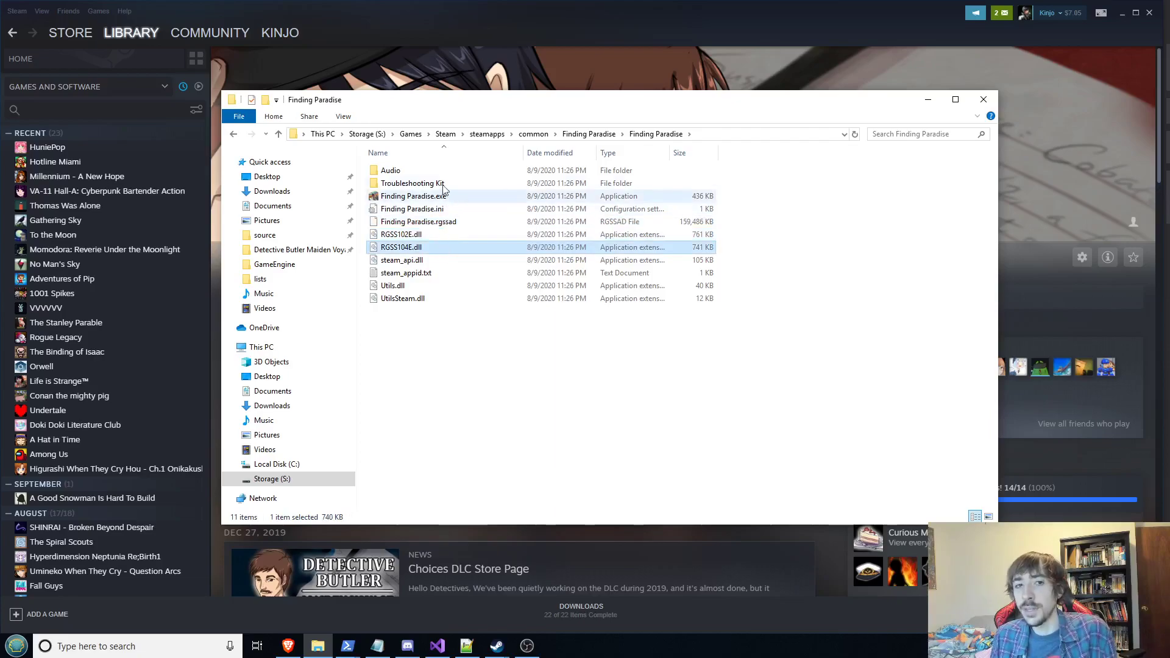
# - Inspect Finding Paradise's Audio subfolder and its executable and ini file entries, and return to the common folder
pyautogui.doubleClick(418, 171)
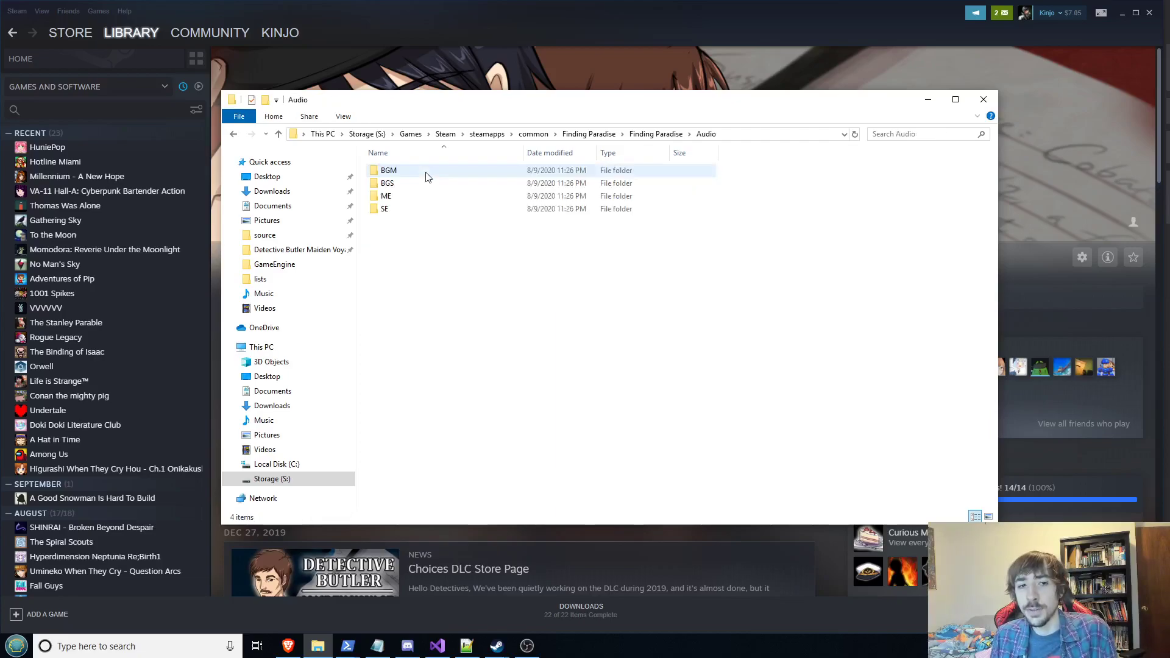
pyautogui.click(233, 134)
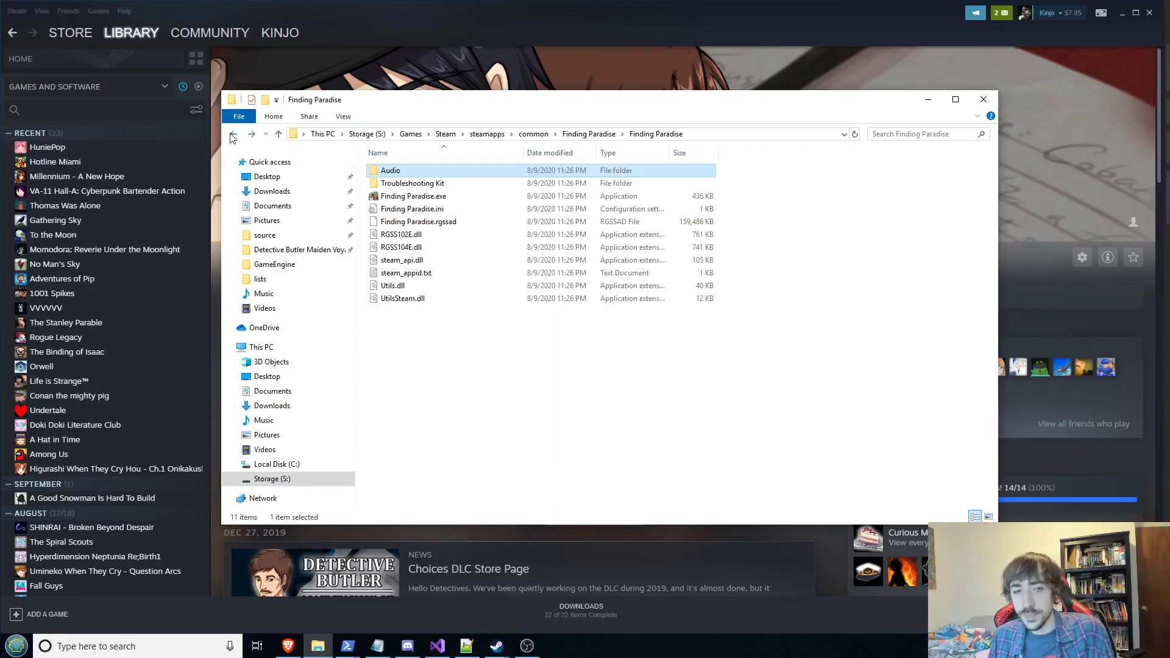
pyautogui.click(449, 197)
pyautogui.click(426, 172)
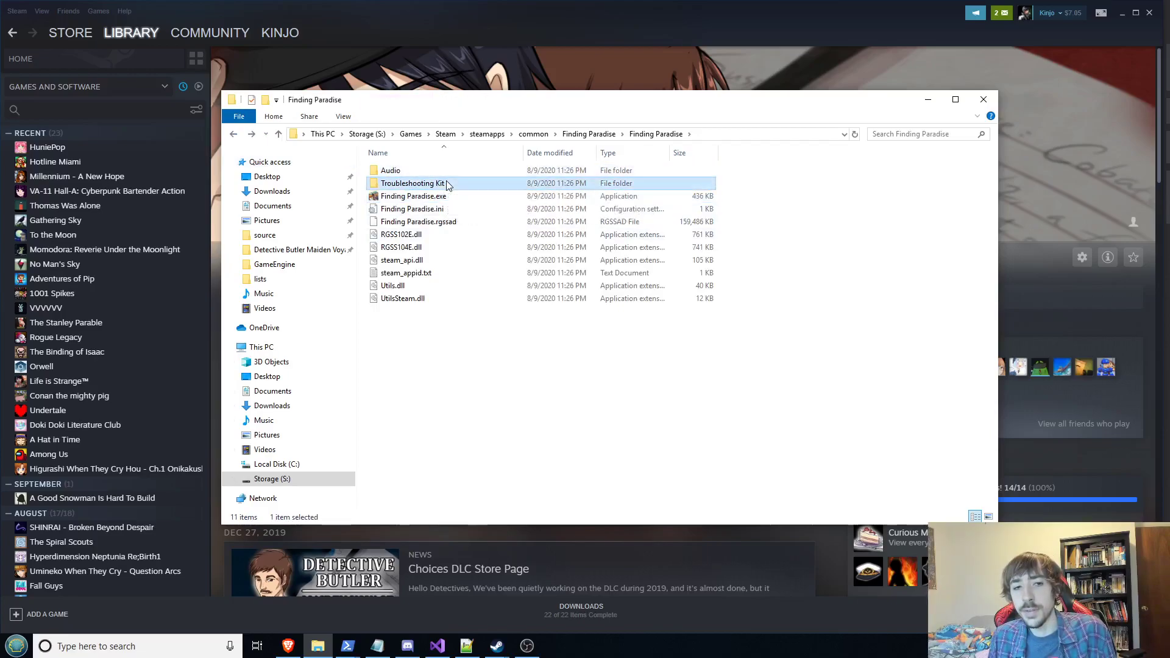
pyautogui.click(449, 198)
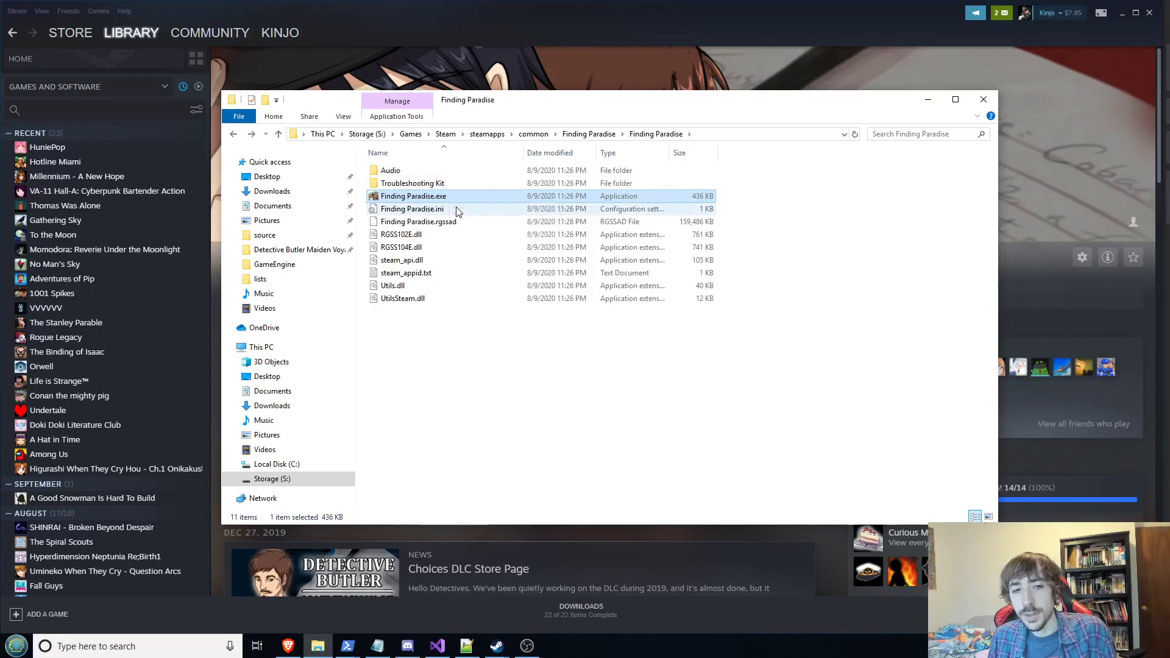
pyautogui.click(457, 210)
pyautogui.click(457, 195)
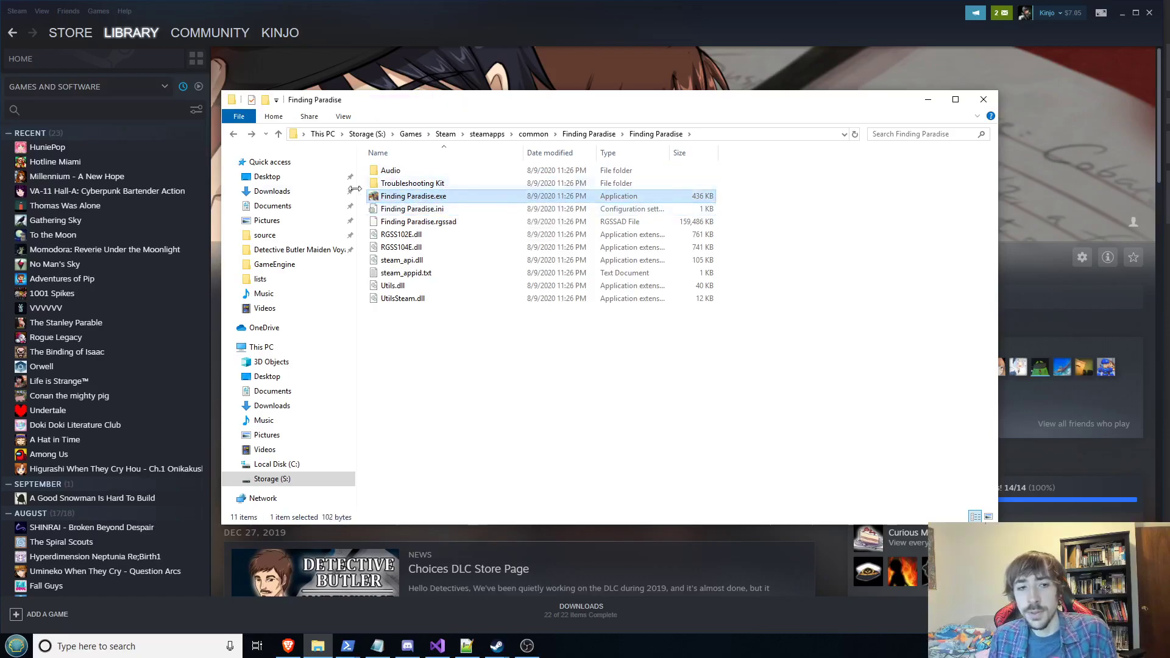
pyautogui.click(234, 135)
pyautogui.click(234, 134)
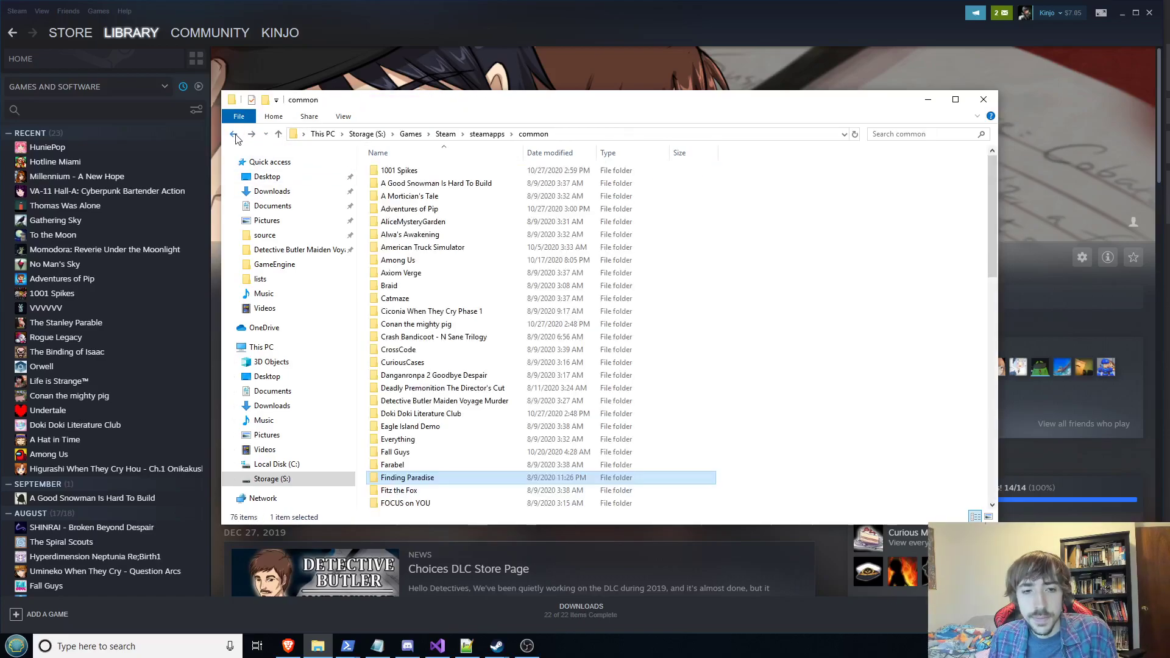
# - Open the Fitz the Fox game folder and examine its executable's entry and file size
pyautogui.scroll(-4, 438, 281)
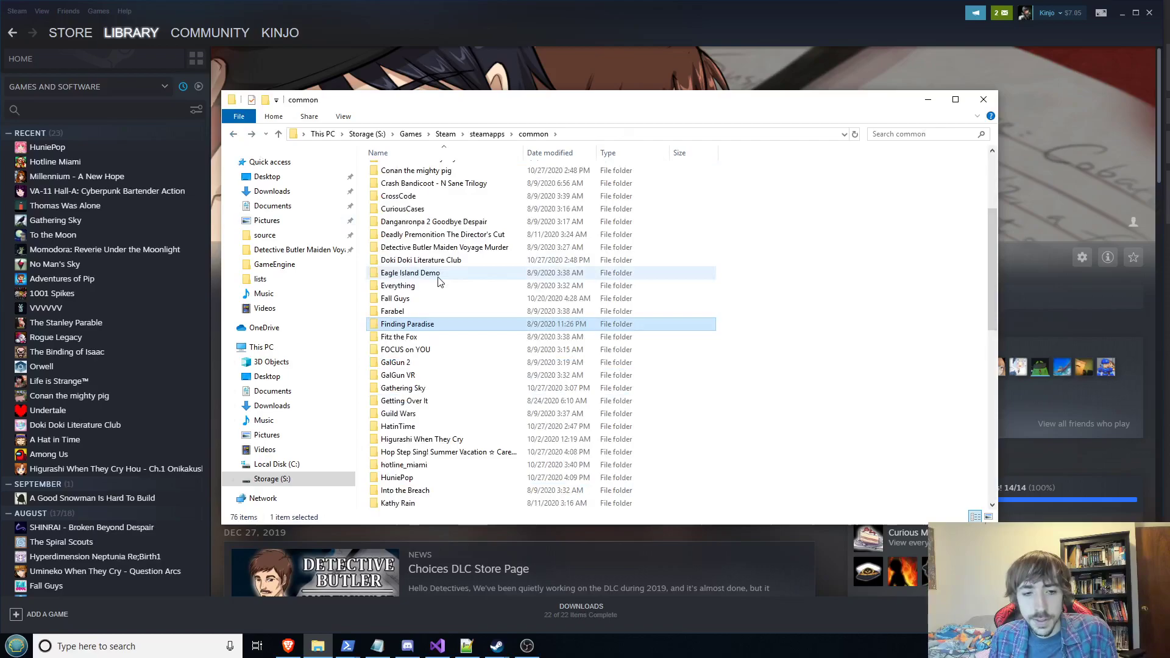
pyautogui.doubleClick(439, 337)
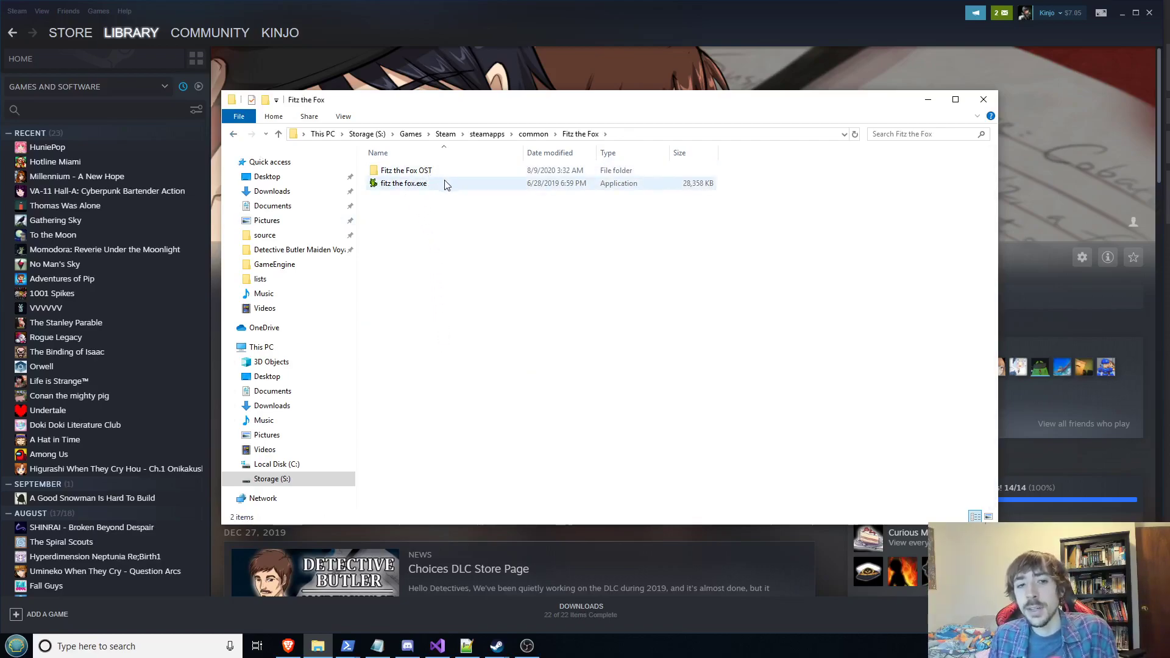
pyautogui.click(697, 189)
pyautogui.click(696, 225)
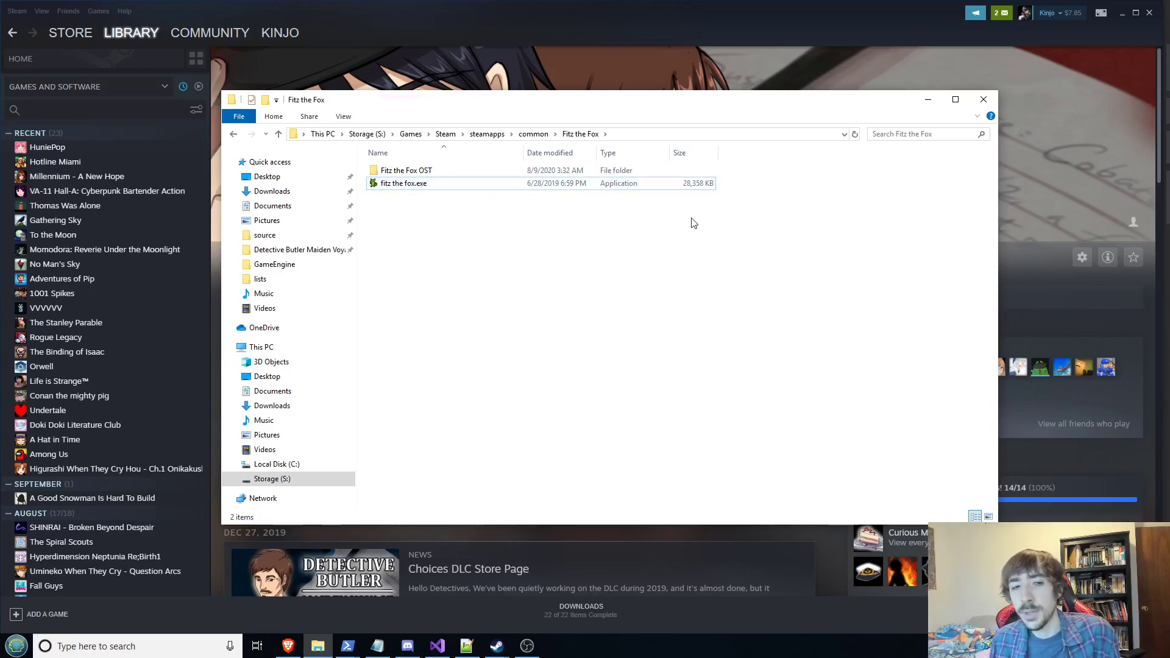
# - Return to the common folder, open the FOCUS on YOU game folder and check its Engine folder entry
pyautogui.click(235, 134)
pyautogui.scroll(-4, 460, 308)
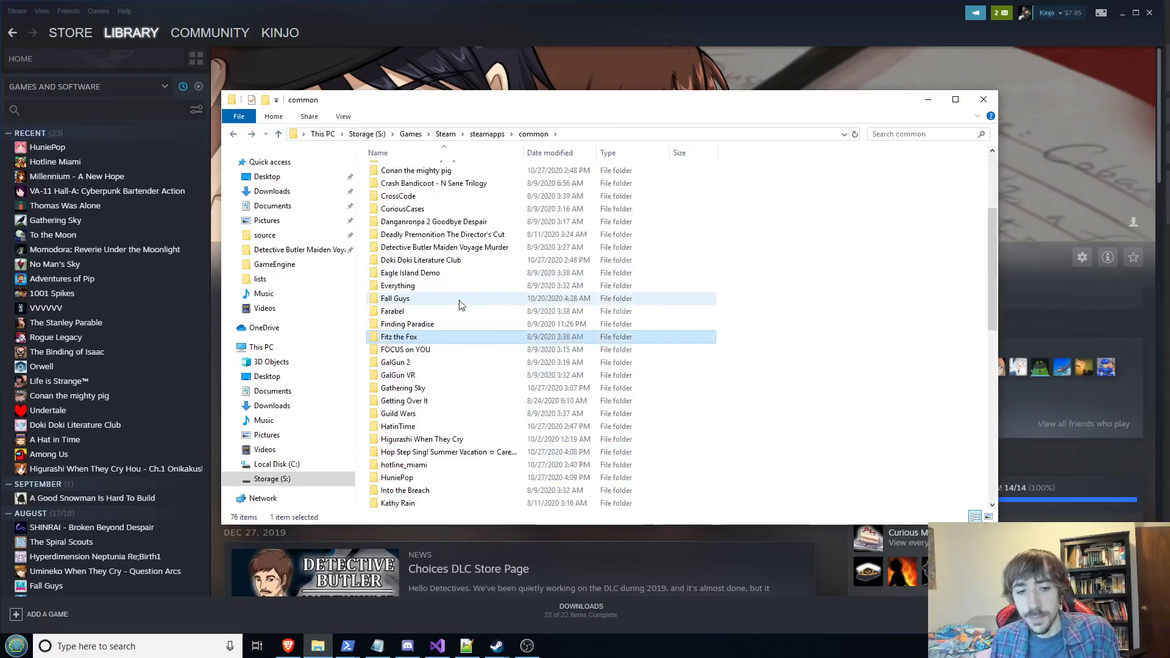
pyautogui.doubleClick(454, 351)
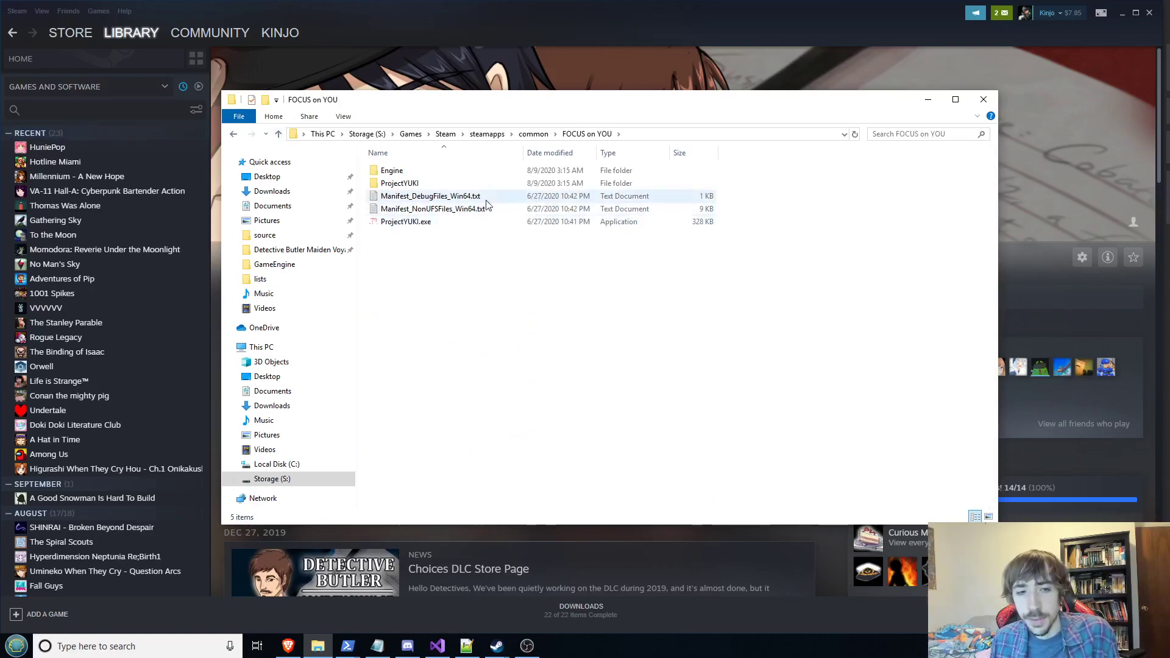
pyautogui.click(408, 166)
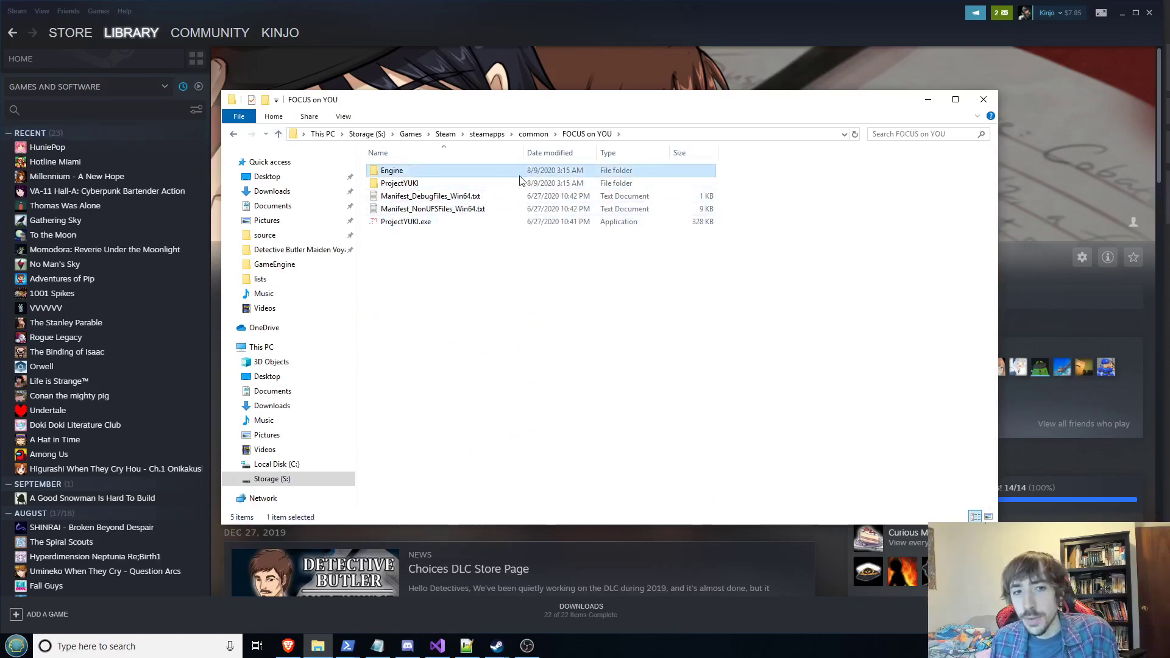
# - Go back to the common folder, open the GalGun 2 game folder and check its Engine folder entry
pyautogui.click(234, 133)
pyautogui.scroll(-4, 478, 336)
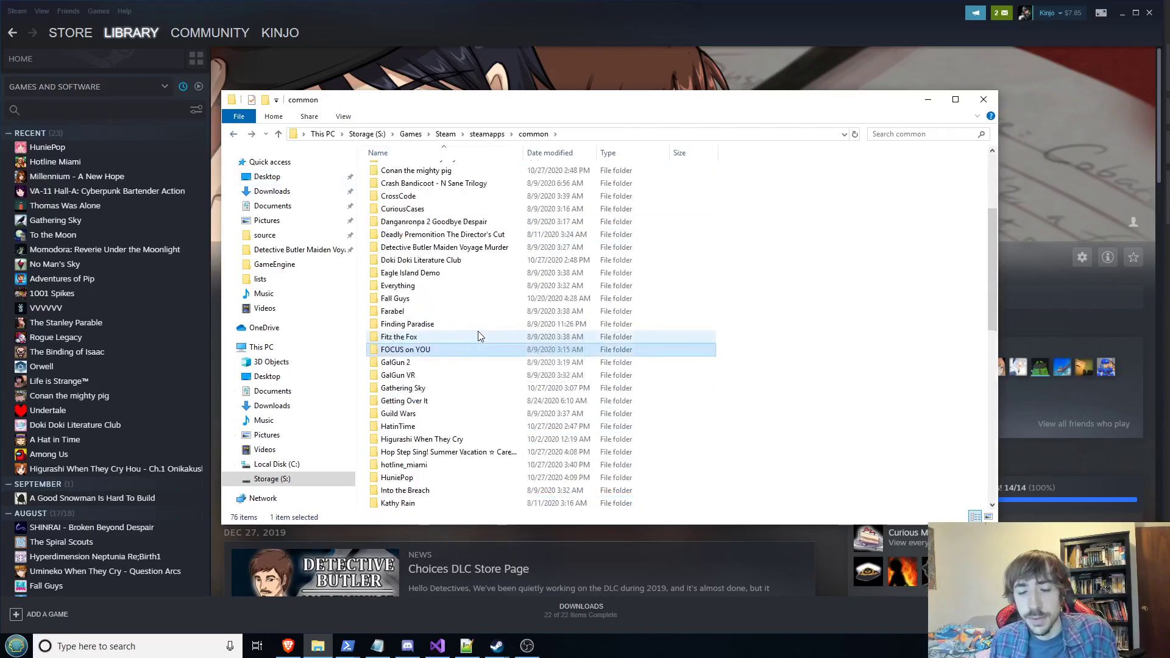
pyautogui.scroll(-1, 477, 331)
pyautogui.doubleClick(463, 324)
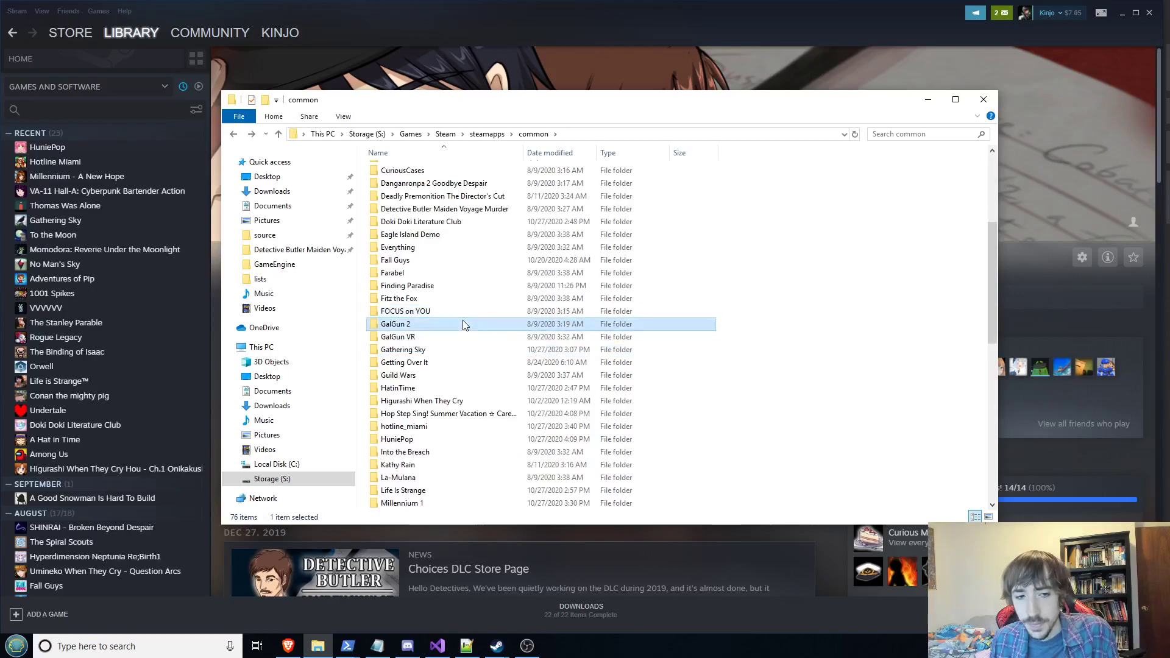
pyautogui.click(390, 171)
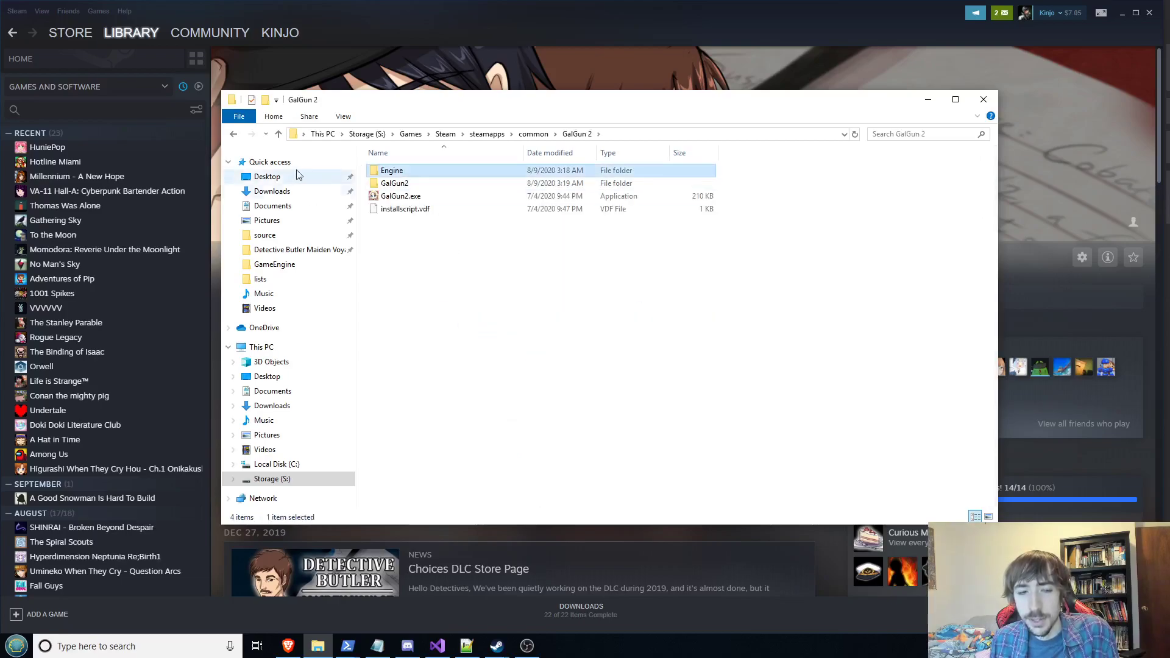
# - Leave GalGun 2 and open the GalGun VR game folder to inspect its files and subfolders
pyautogui.click(233, 134)
pyautogui.scroll(-1, 438, 359)
pyautogui.click(437, 365)
pyautogui.doubleClick(436, 366)
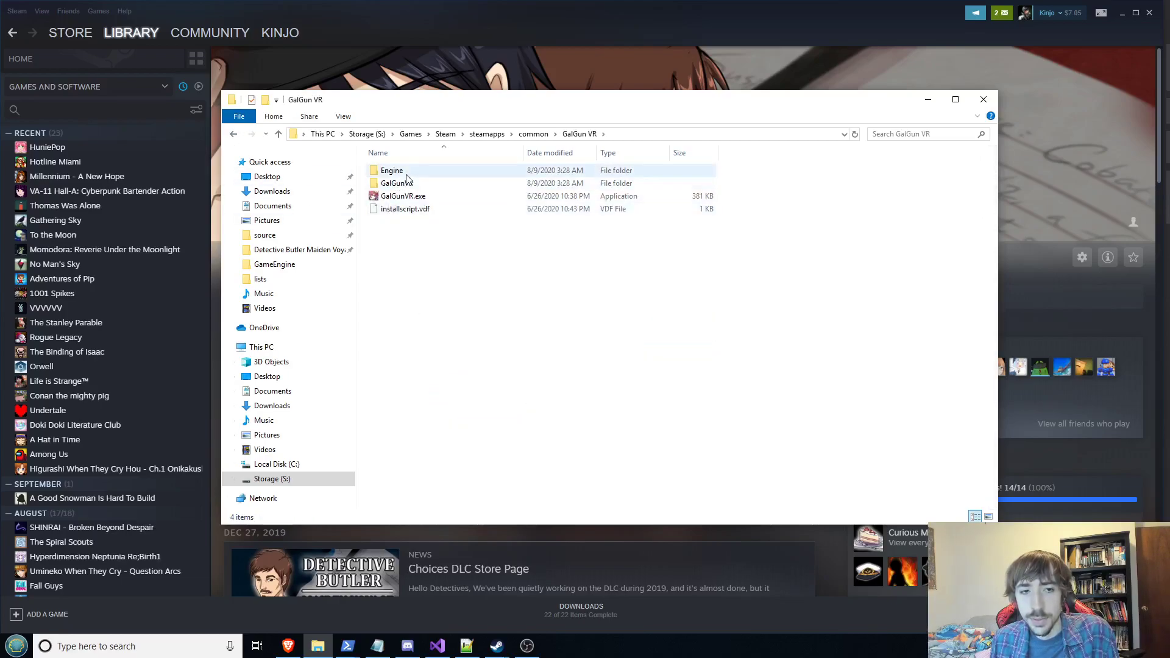
# - Return to the common folder, open the Gathering Sky game folder and examine the desktop-0.1.jar entry
pyautogui.click(234, 134)
pyautogui.scroll(-3, 460, 309)
pyautogui.scroll(-3, 460, 309)
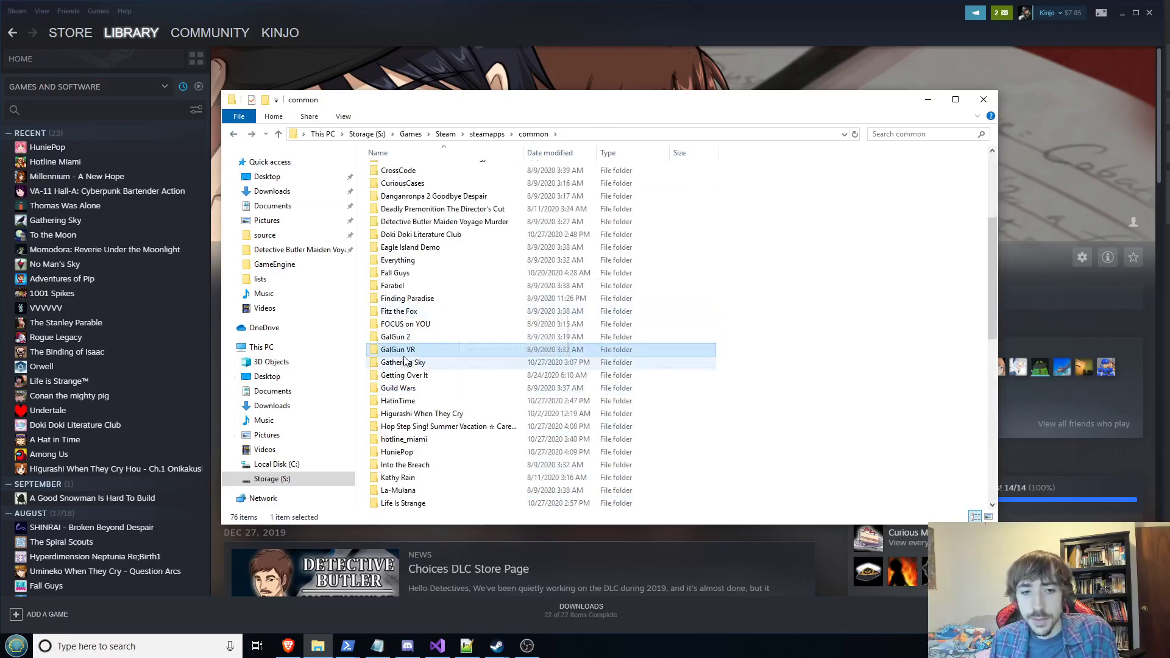
pyautogui.doubleClick(436, 364)
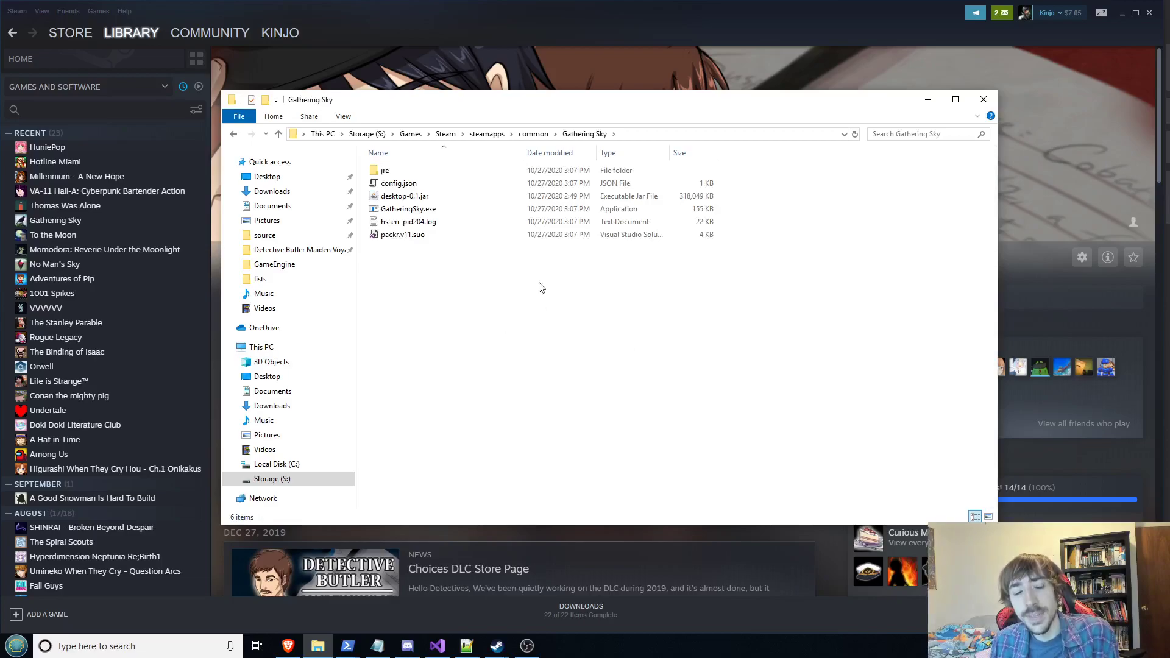
pyautogui.click(482, 199)
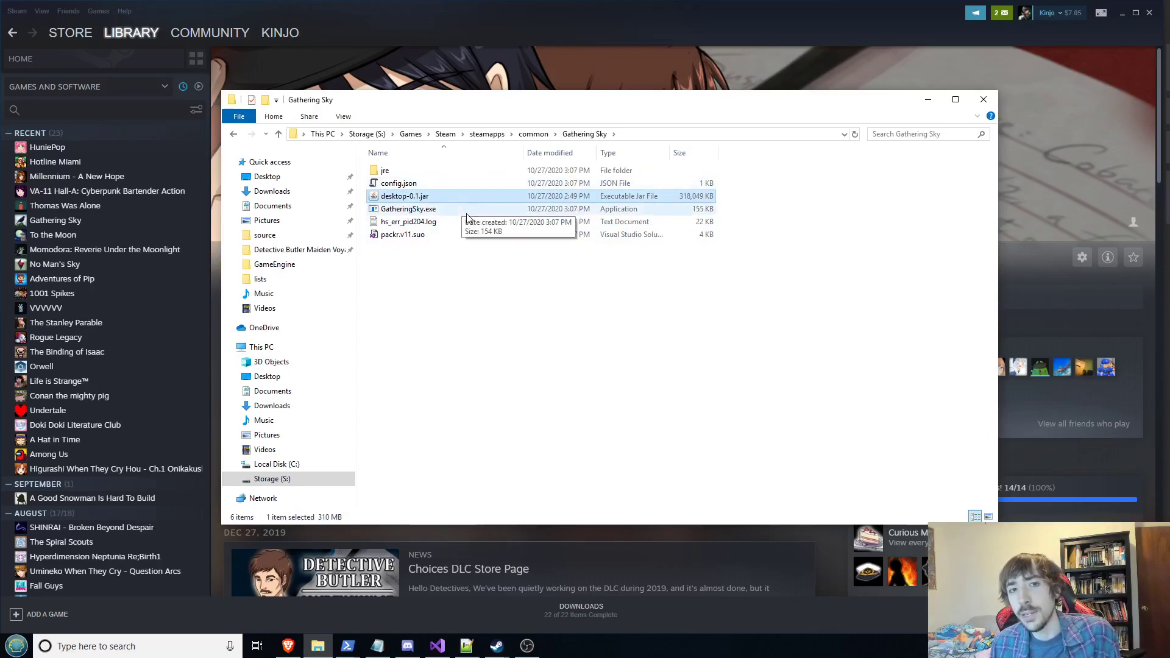
# - Open Gathering Sky's jre folder and look through the DLL files in its bin subfolder
pyautogui.doubleClick(451, 173)
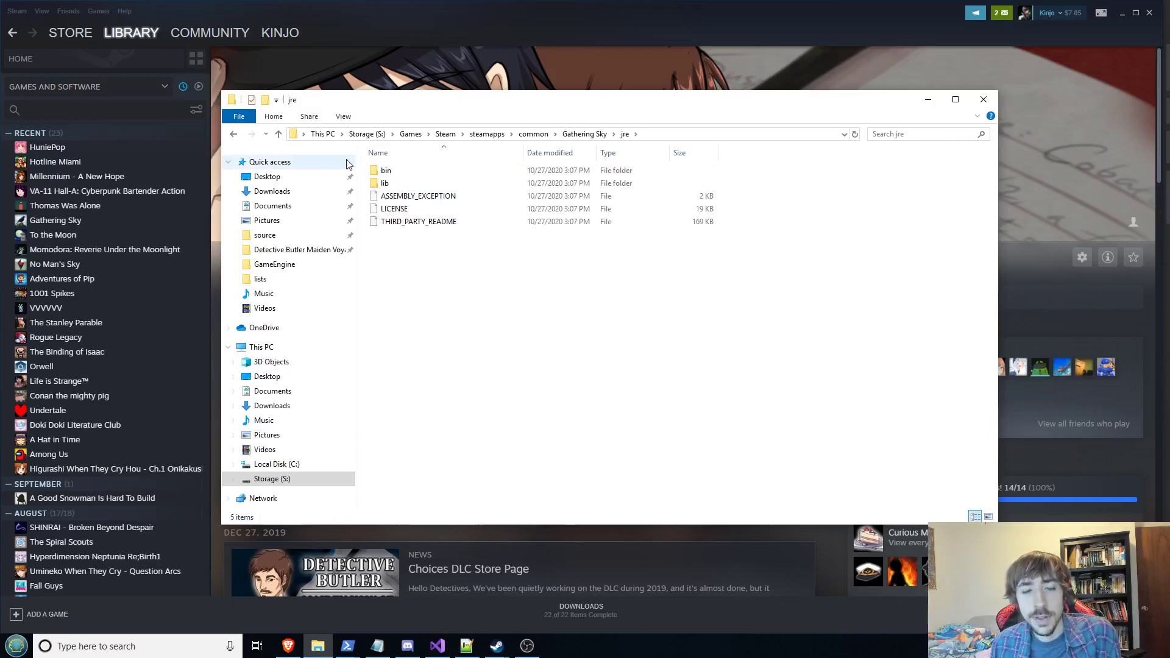
pyautogui.click(232, 134)
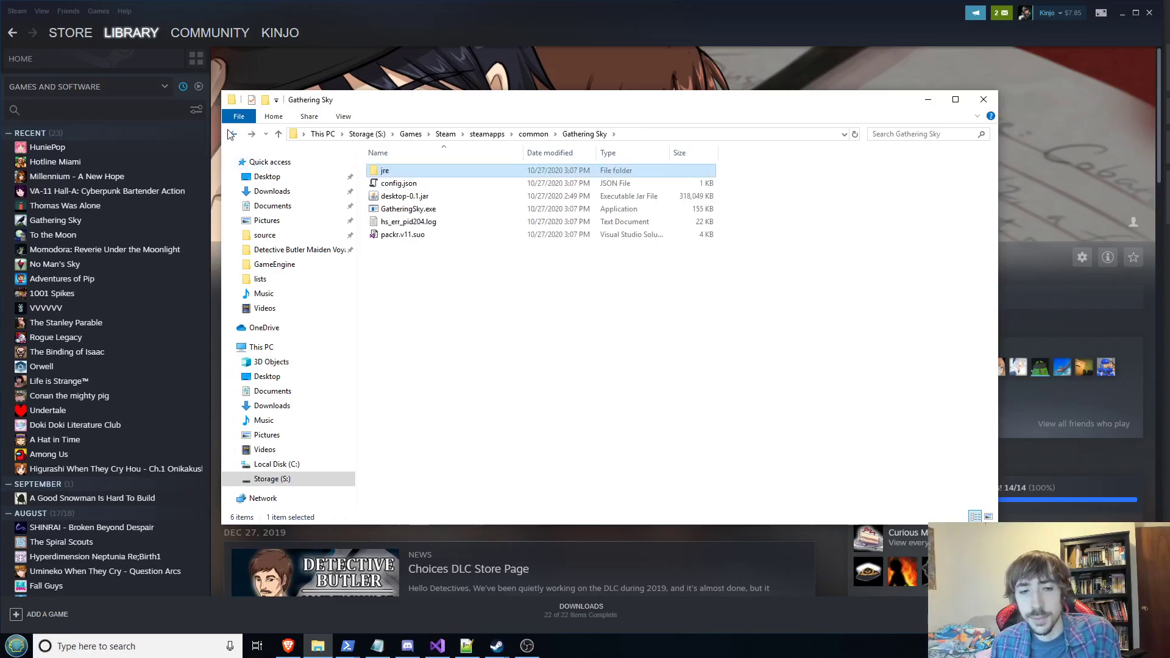
pyautogui.doubleClick(428, 173)
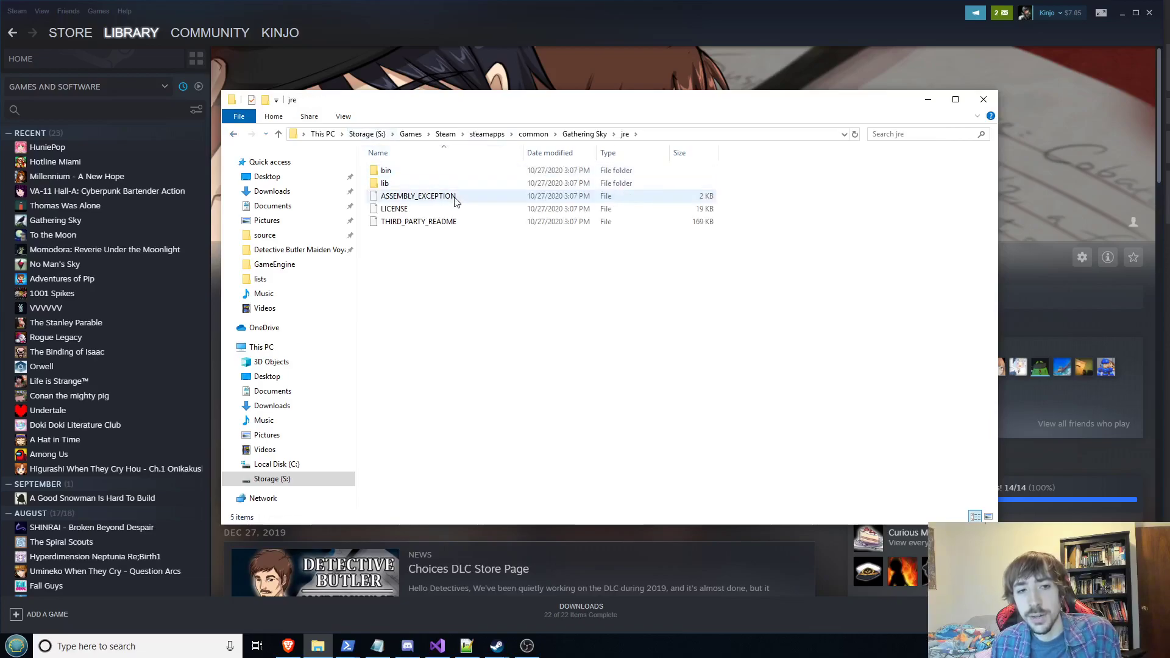
pyautogui.doubleClick(436, 172)
pyautogui.scroll(-3, 453, 224)
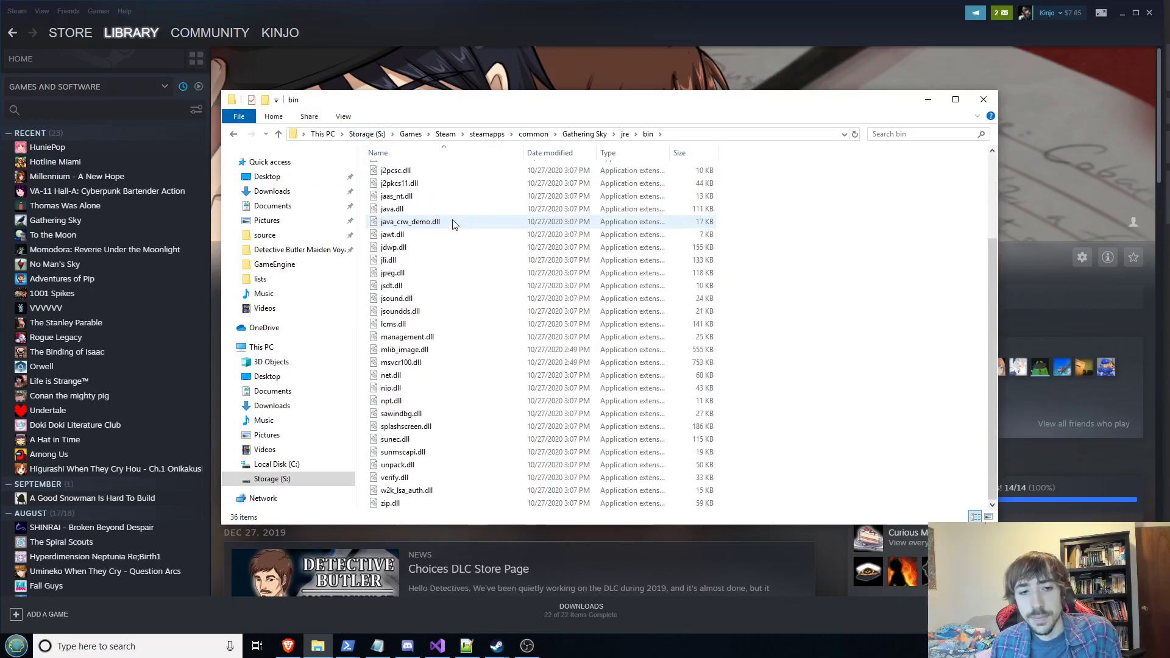
pyautogui.scroll(3, 461, 225)
# - Inspect the jre folder's lib subfolder, recheck jre's top level, and return to the Gathering Sky folder
pyautogui.click(233, 136)
pyautogui.doubleClick(394, 182)
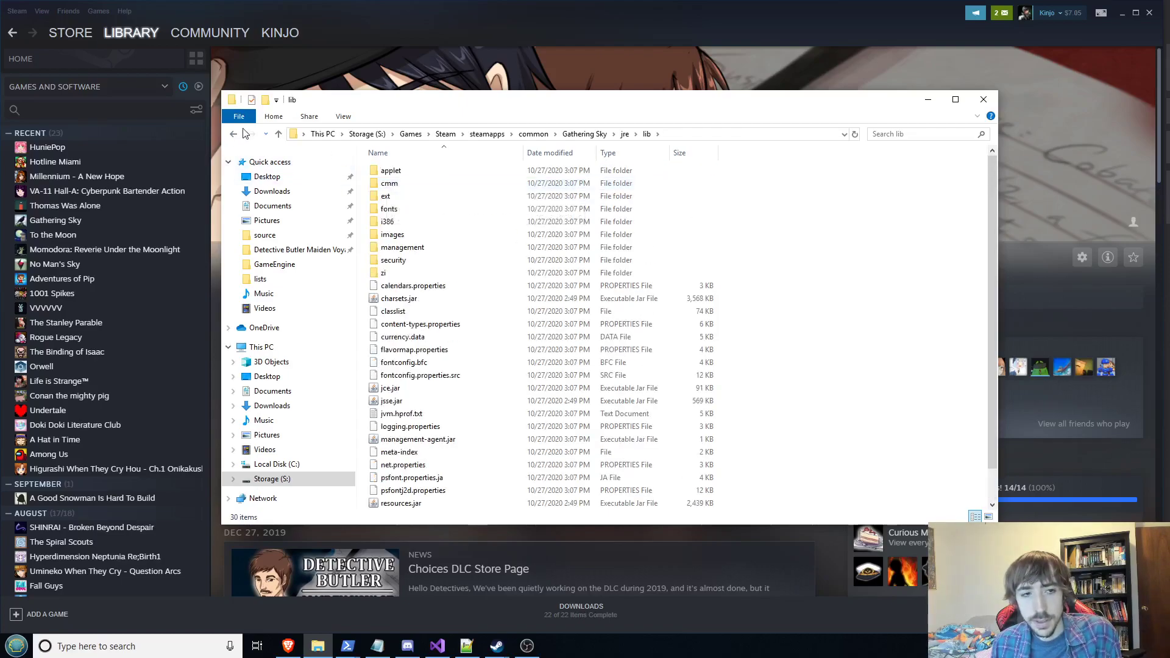
pyautogui.hotkey('alt', 'Left')
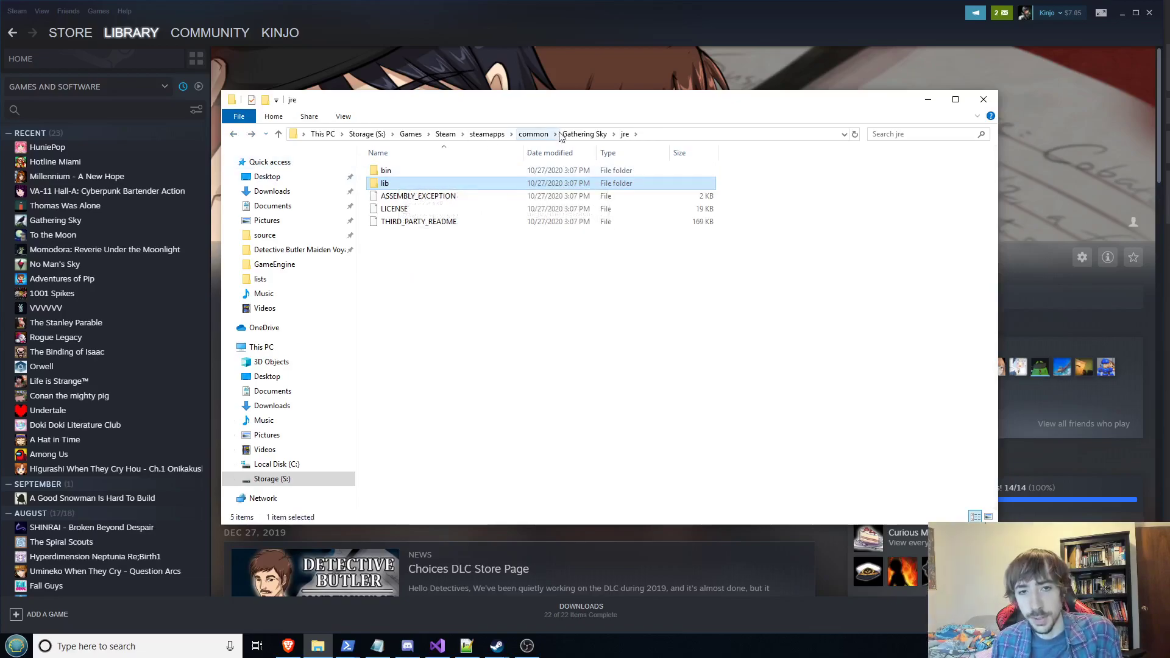
pyautogui.click(585, 134)
pyautogui.doubleClick(423, 171)
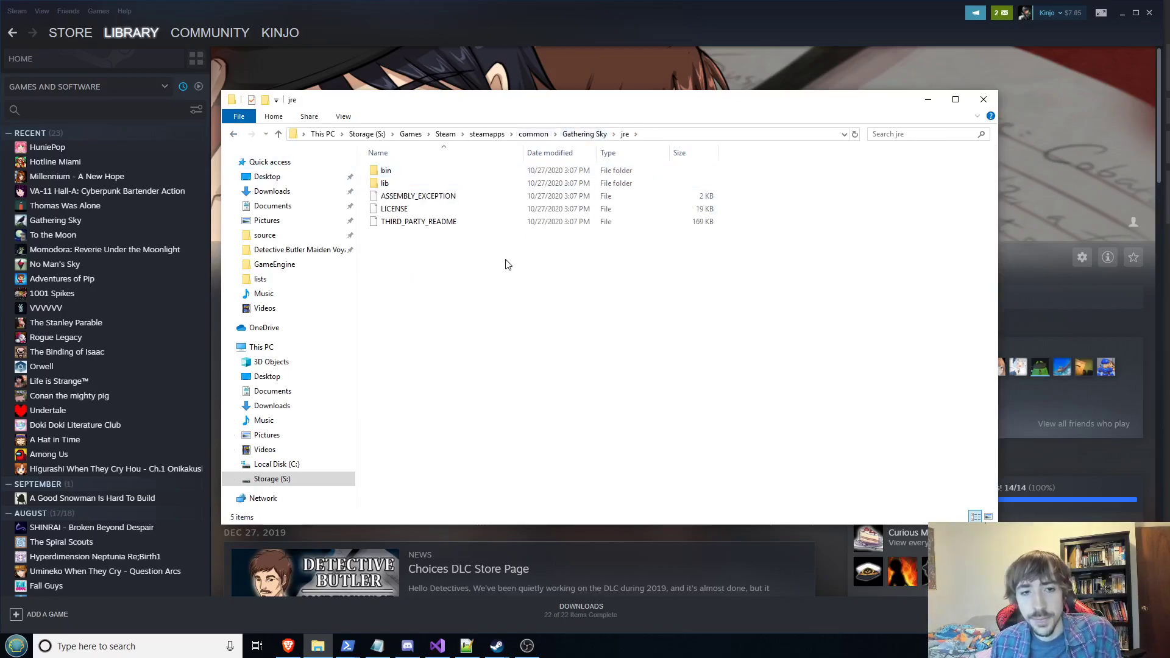
pyautogui.click(567, 137)
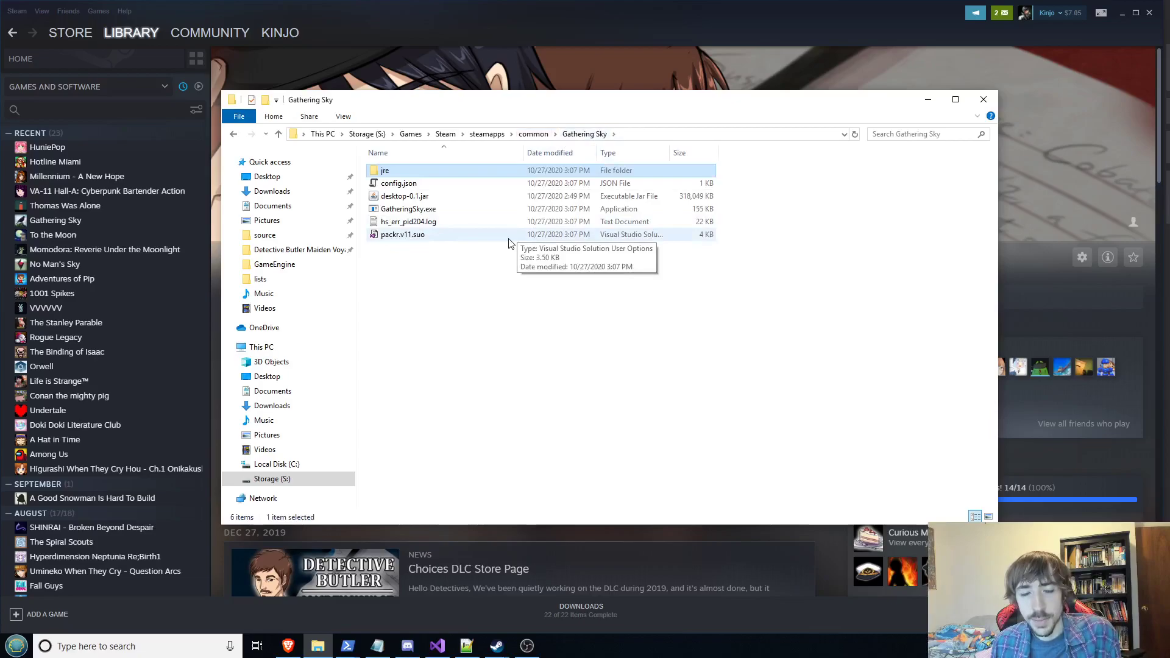
# - Return to the common folder and open the Getting Over It game folder to inspect its files
pyautogui.click(533, 134)
pyautogui.scroll(-4, 481, 292)
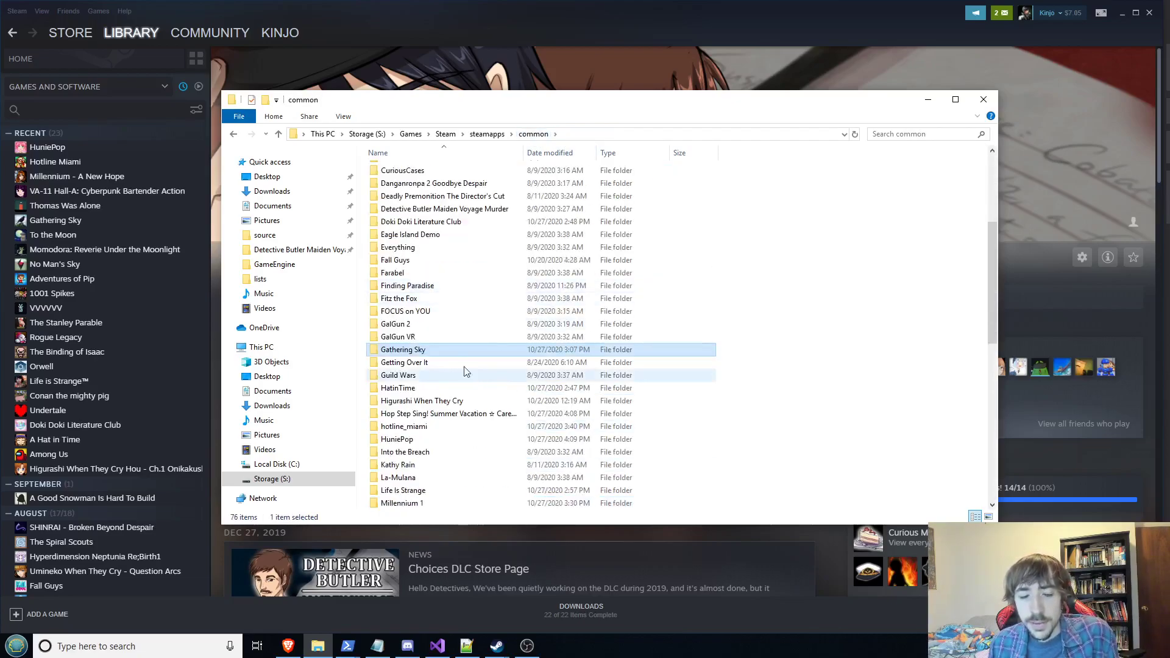
pyautogui.doubleClick(458, 363)
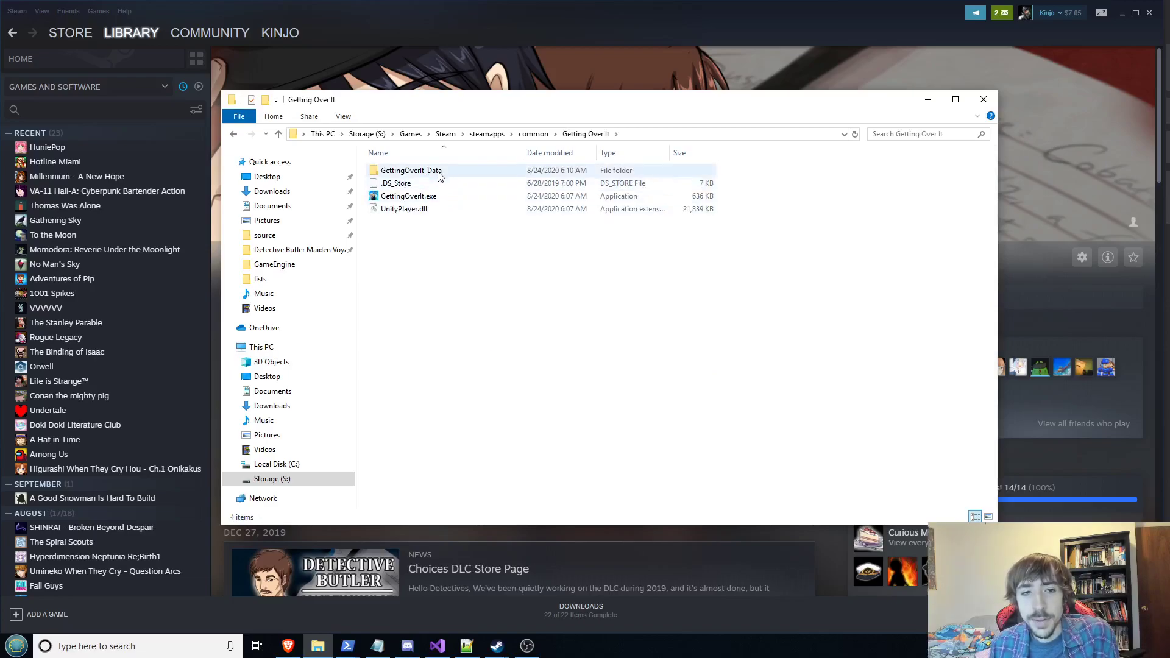
# - Go back to the common folder and open the Guild Wars game folder to inspect its files
pyautogui.click(234, 134)
pyautogui.scroll(-5, 439, 366)
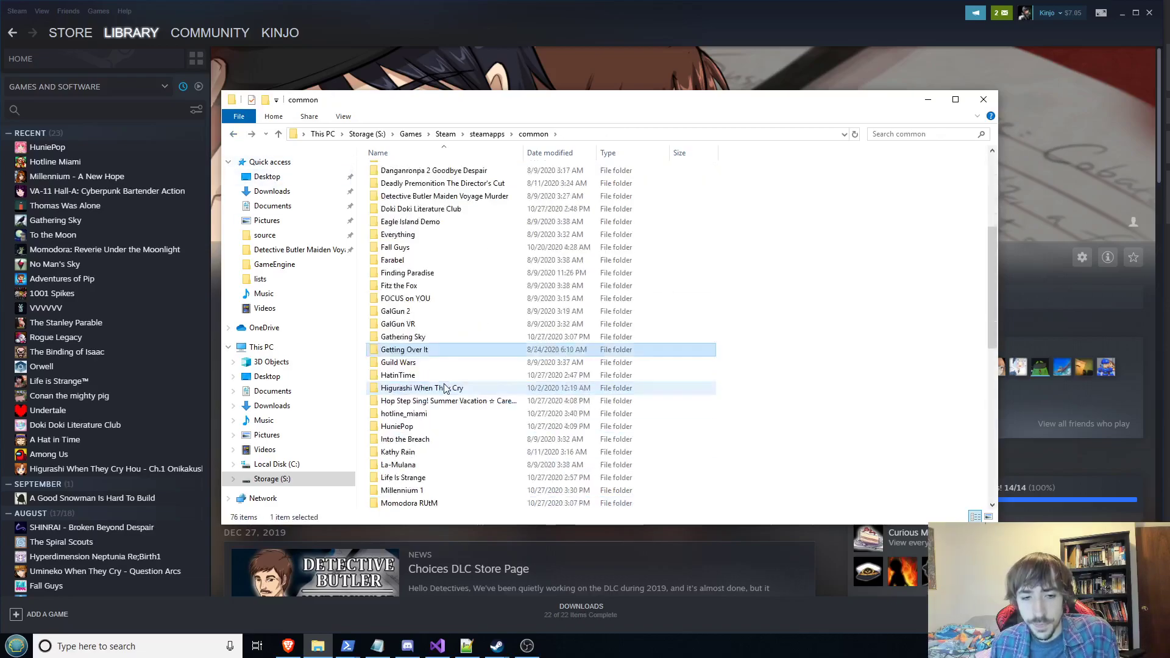
pyautogui.doubleClick(431, 326)
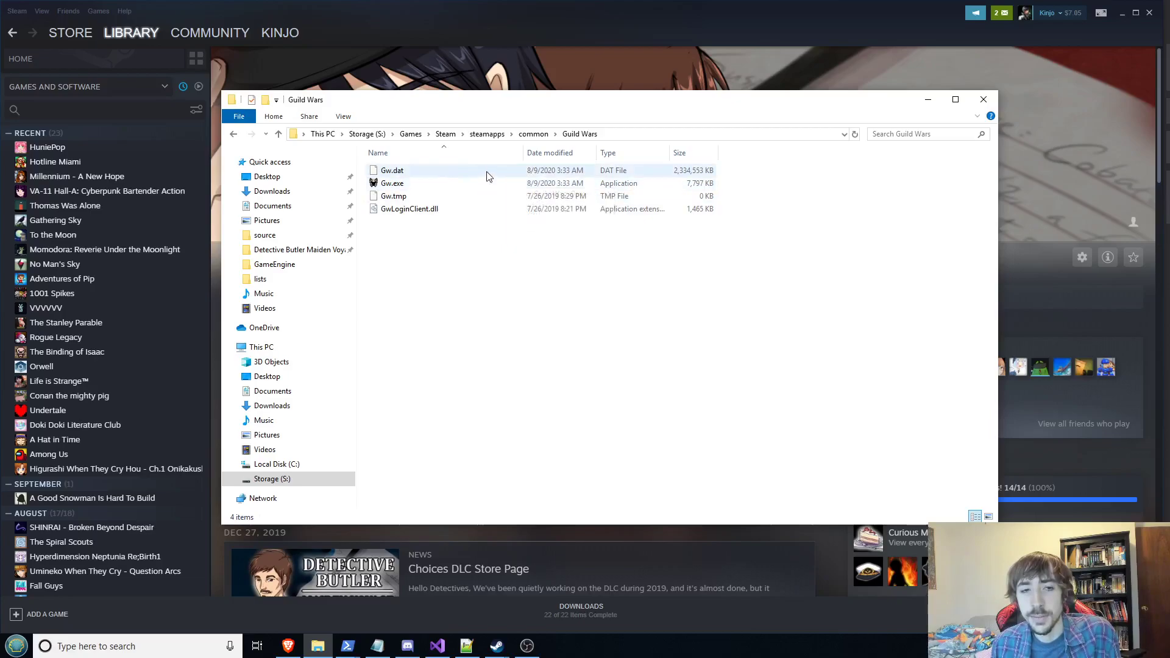
# - Leave Guild Wars, open the Higurashi When They Cry game folder and examine the contents of its HigurashiEp01_Data subfolder
pyautogui.click(233, 134)
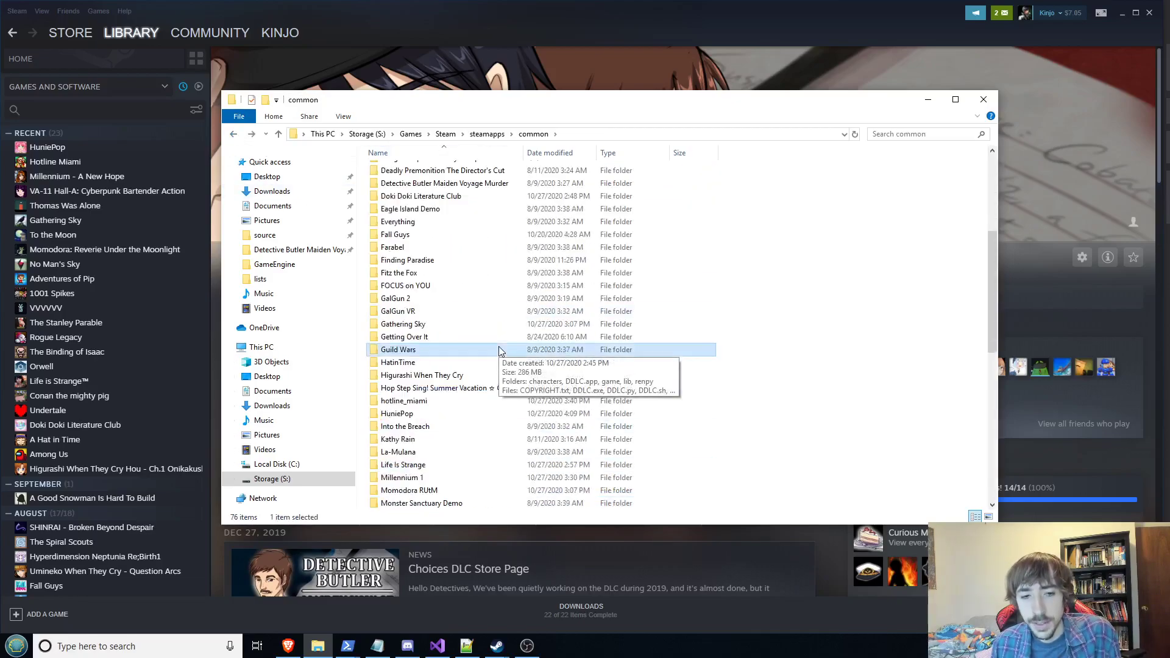
pyautogui.click(461, 377)
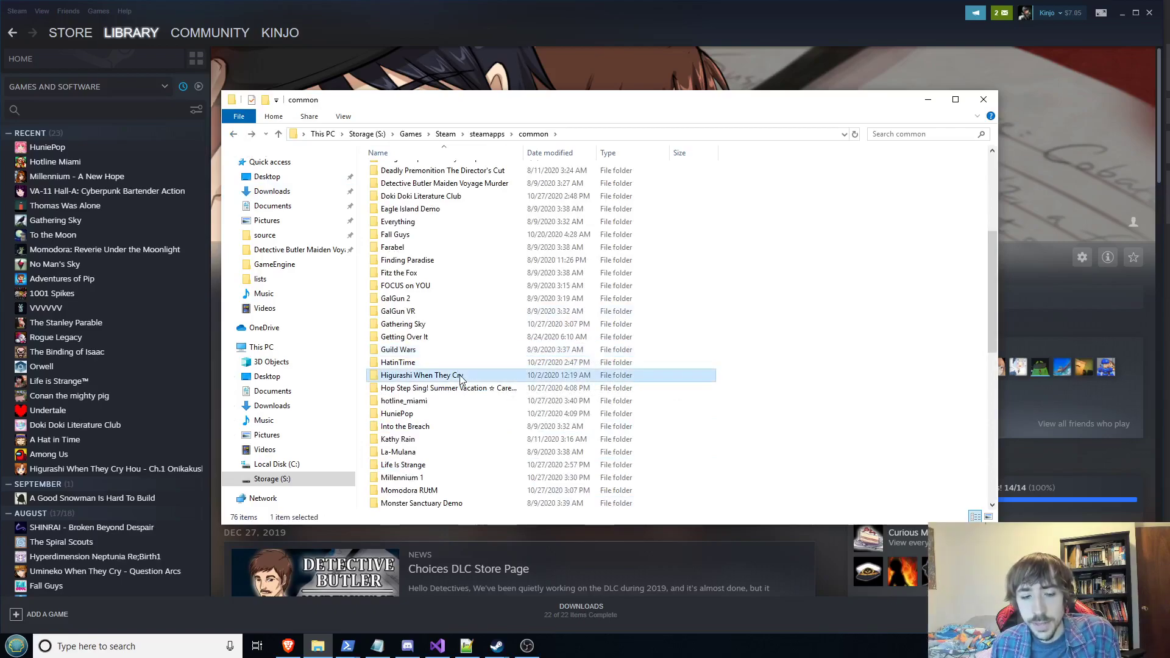
pyautogui.doubleClick(461, 376)
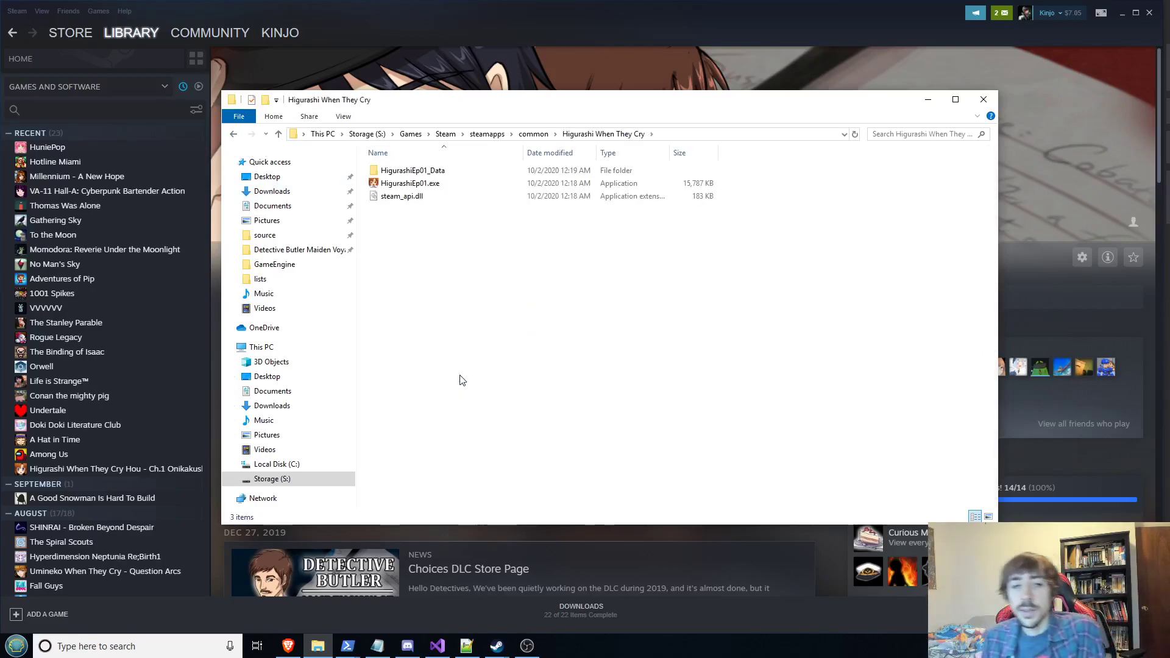
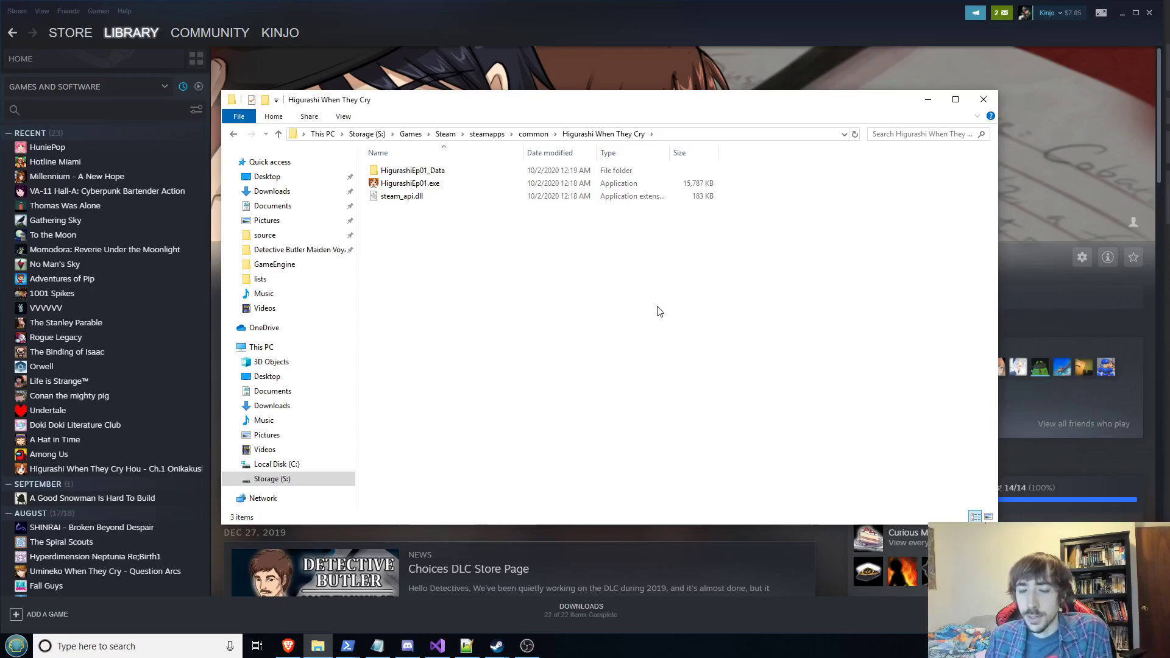
pyautogui.click(474, 173)
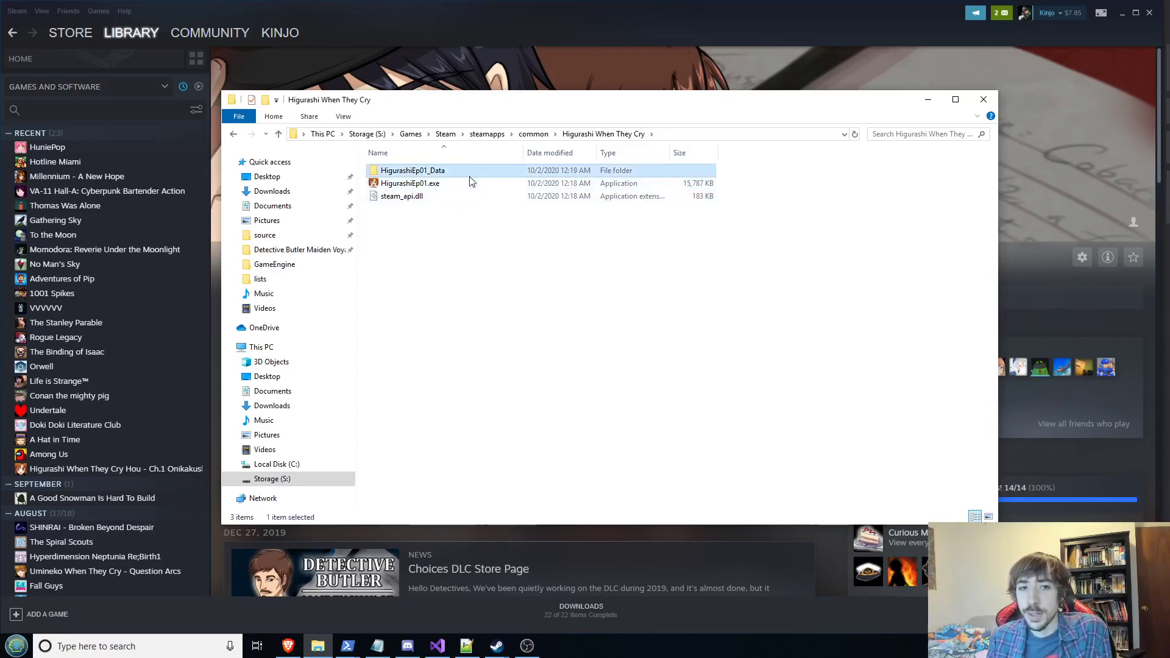
pyautogui.moveTo(467, 177)
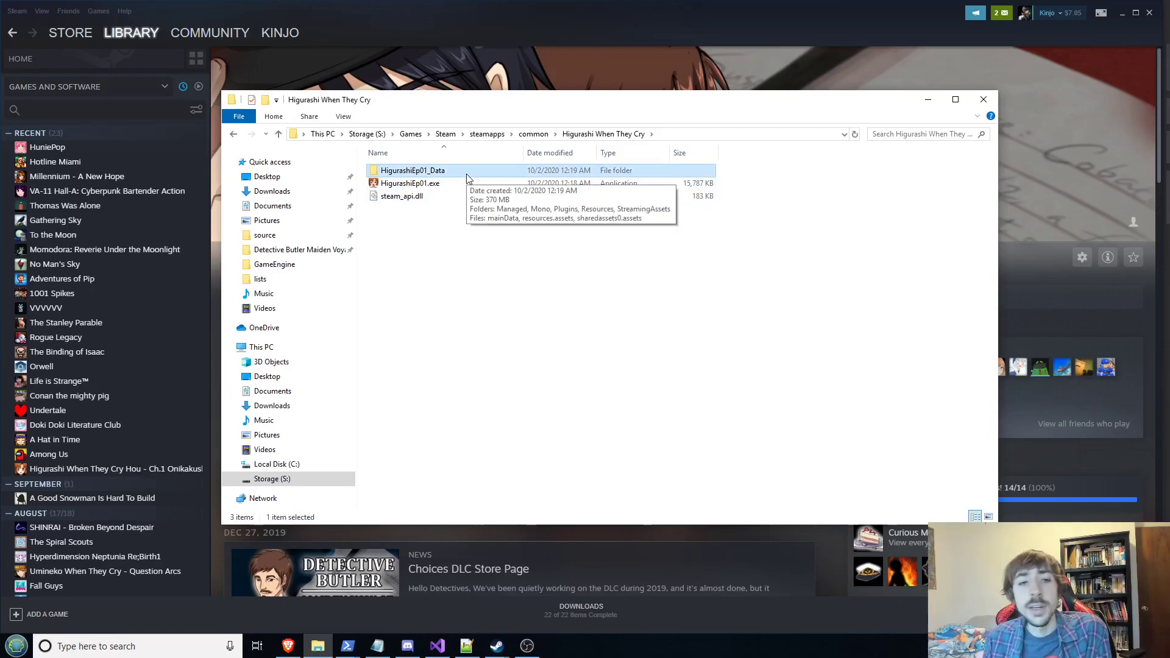
pyautogui.doubleClick(468, 174)
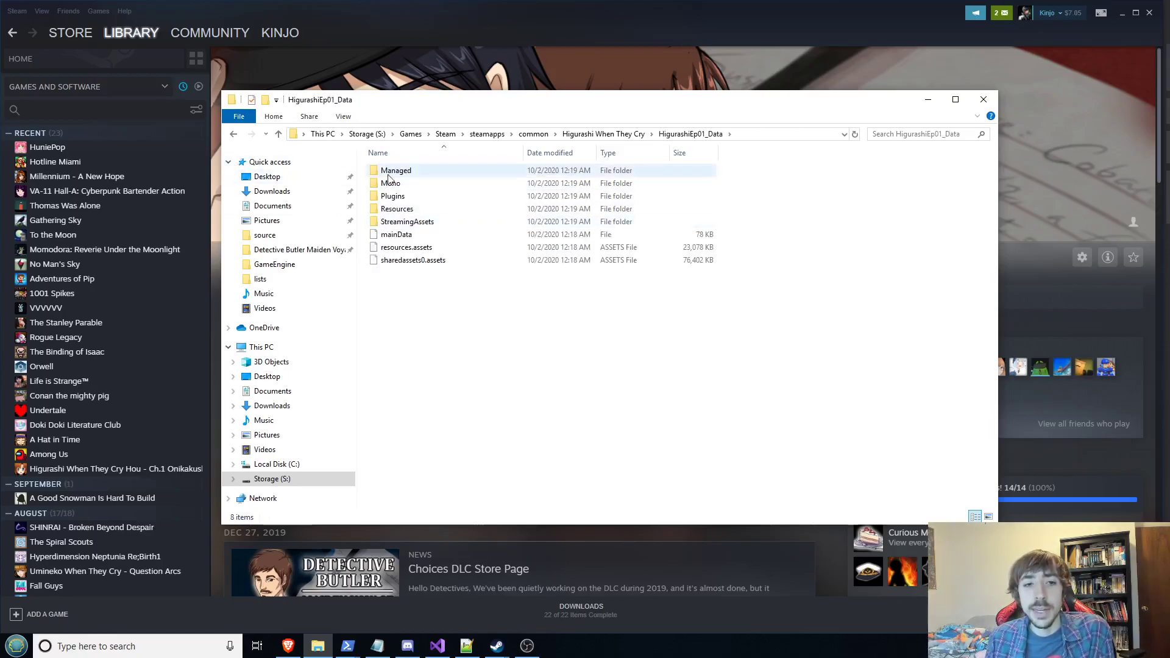
# - Return from the Higurashi folders to the common folder and open the HuniePop game folder to inspect its files
pyautogui.click(232, 135)
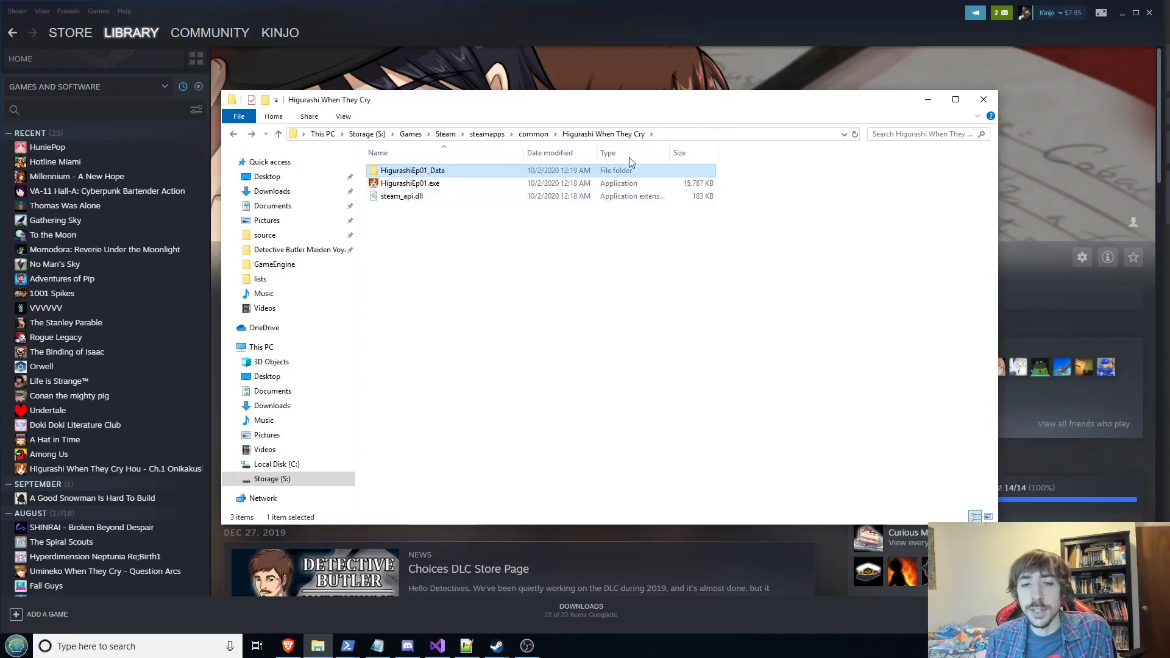
pyautogui.click(533, 134)
pyautogui.scroll(-4, 494, 353)
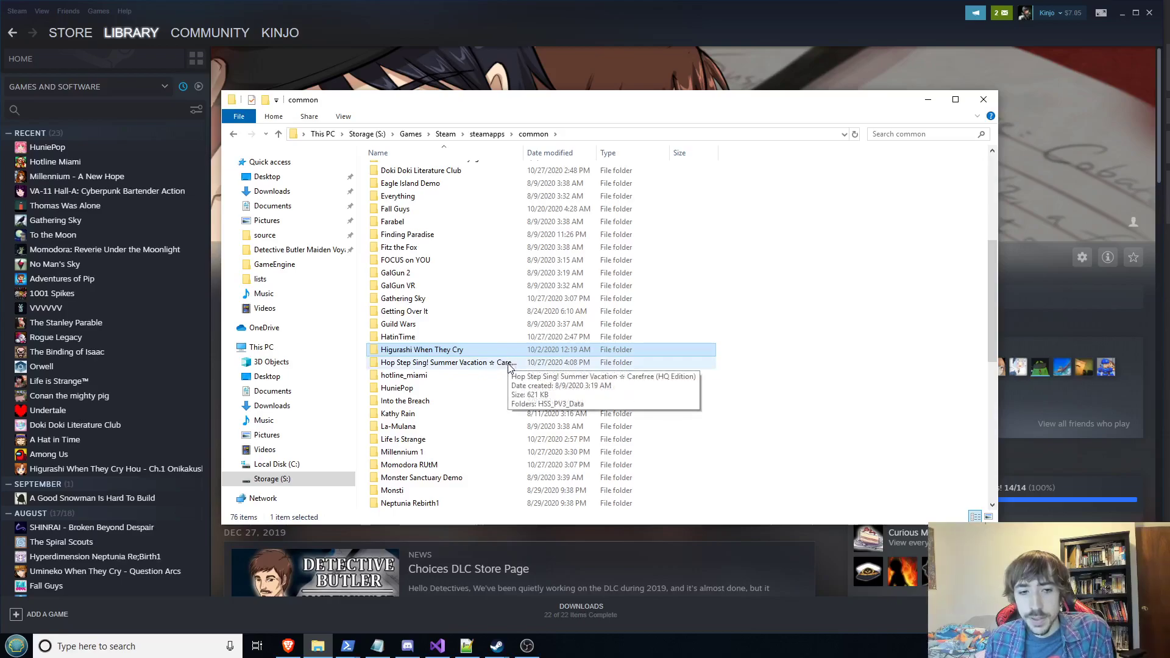
pyautogui.scroll(-2, 475, 366)
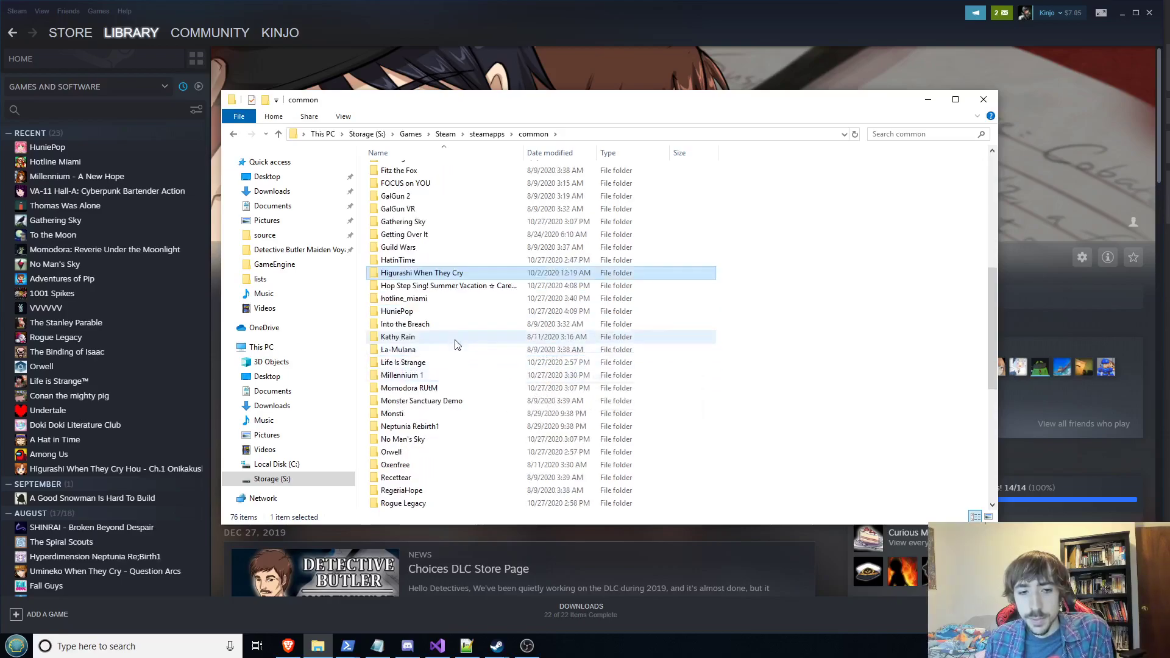
pyautogui.doubleClick(448, 312)
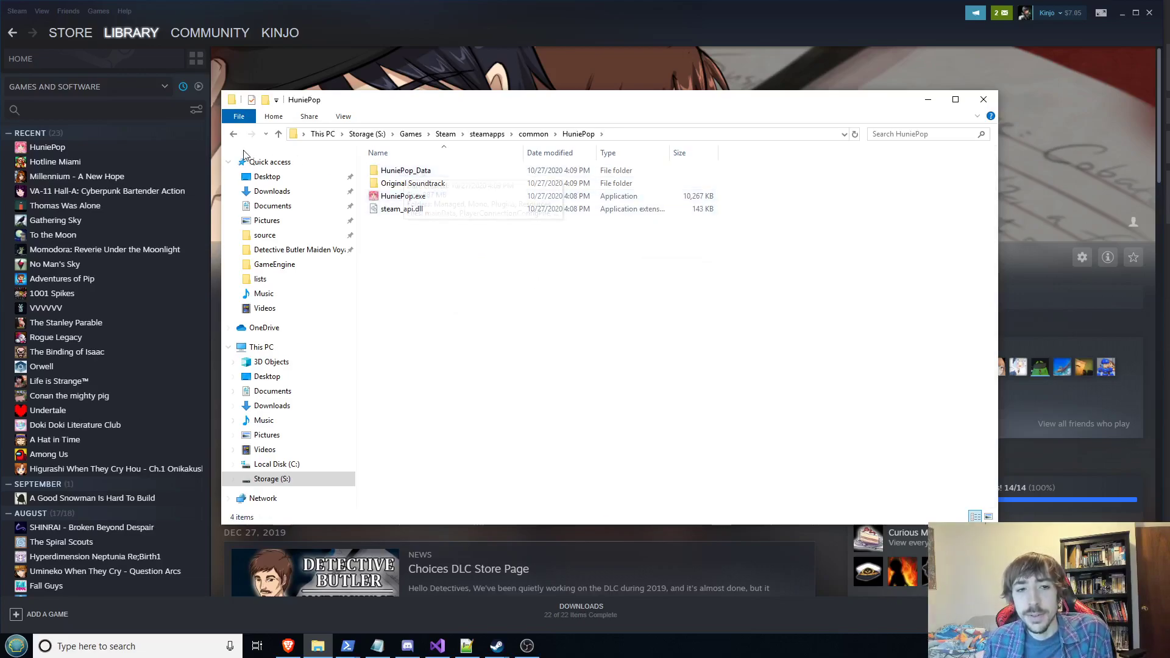
# - Go back to the common folder and open the Into the Breach game folder to examine its DLL files
pyautogui.click(234, 134)
pyautogui.scroll(-3, 401, 296)
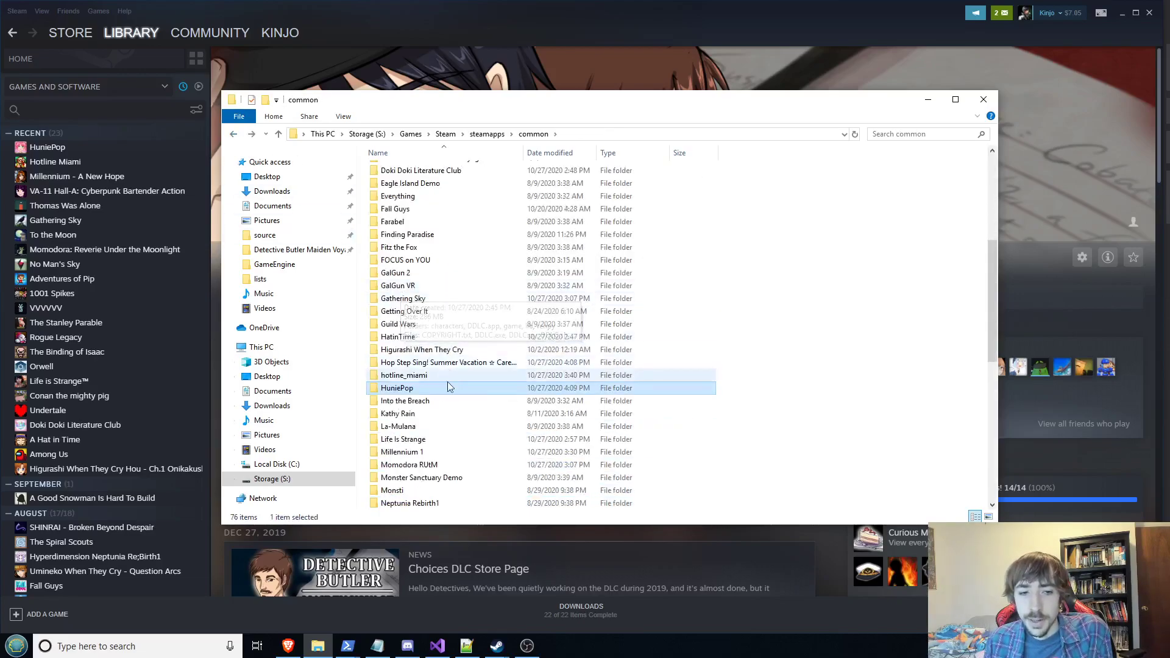
pyautogui.doubleClick(449, 401)
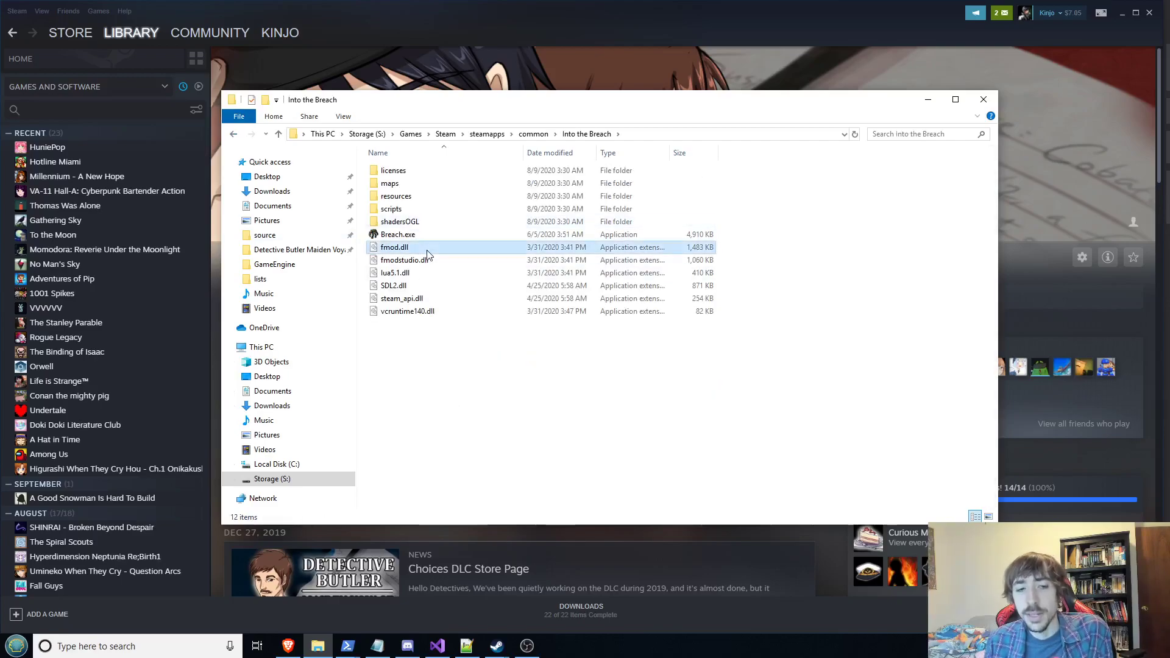
# - Examine fmodstudio.dll, lua5.1.dll and SDL2.dll in the Into the Breach folder
pyautogui.click(445, 260)
pyautogui.click(448, 276)
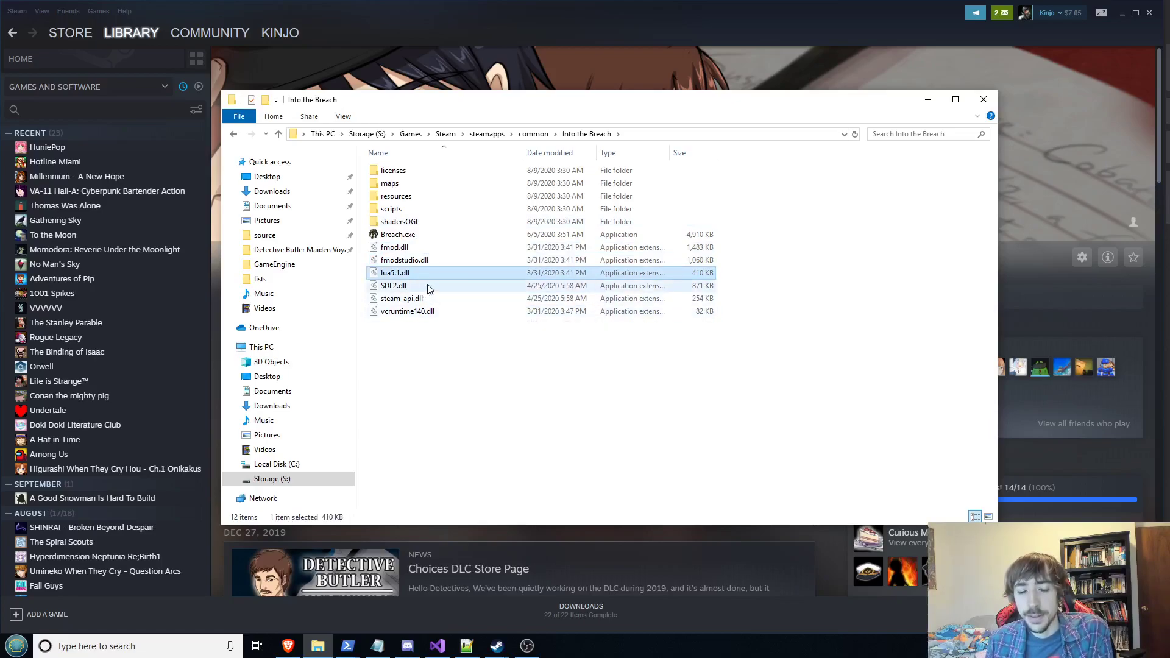
pyautogui.click(421, 287)
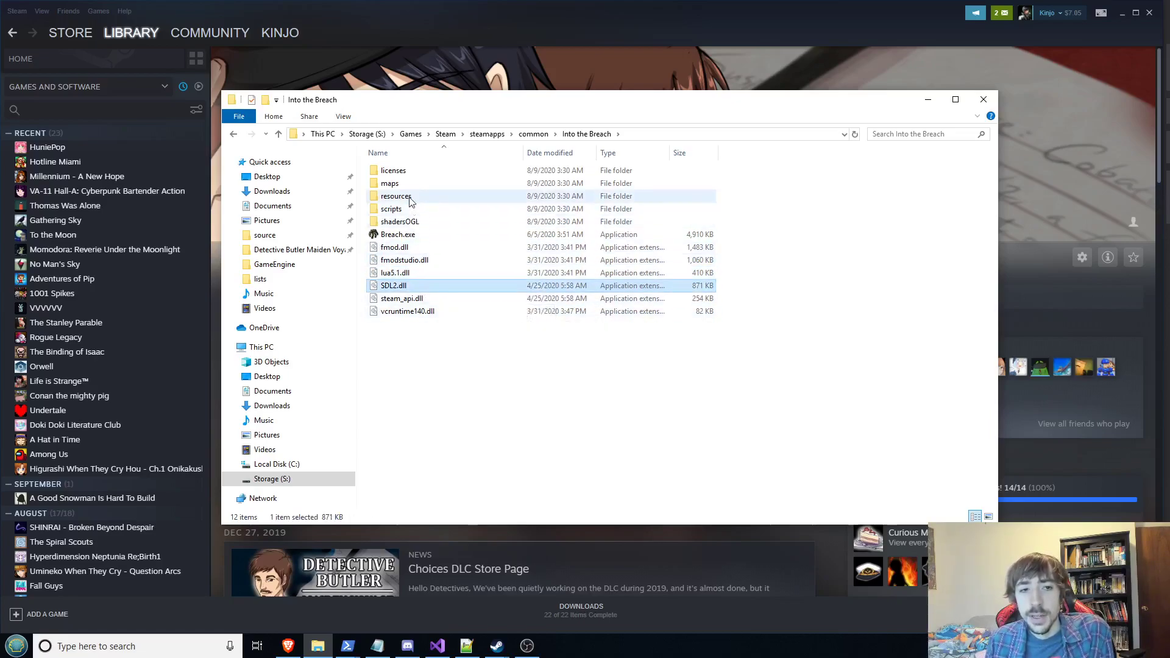
# - Look inside the resources and maps subfolders of Into the Breach, returning to the game folder after each
pyautogui.doubleClick(399, 197)
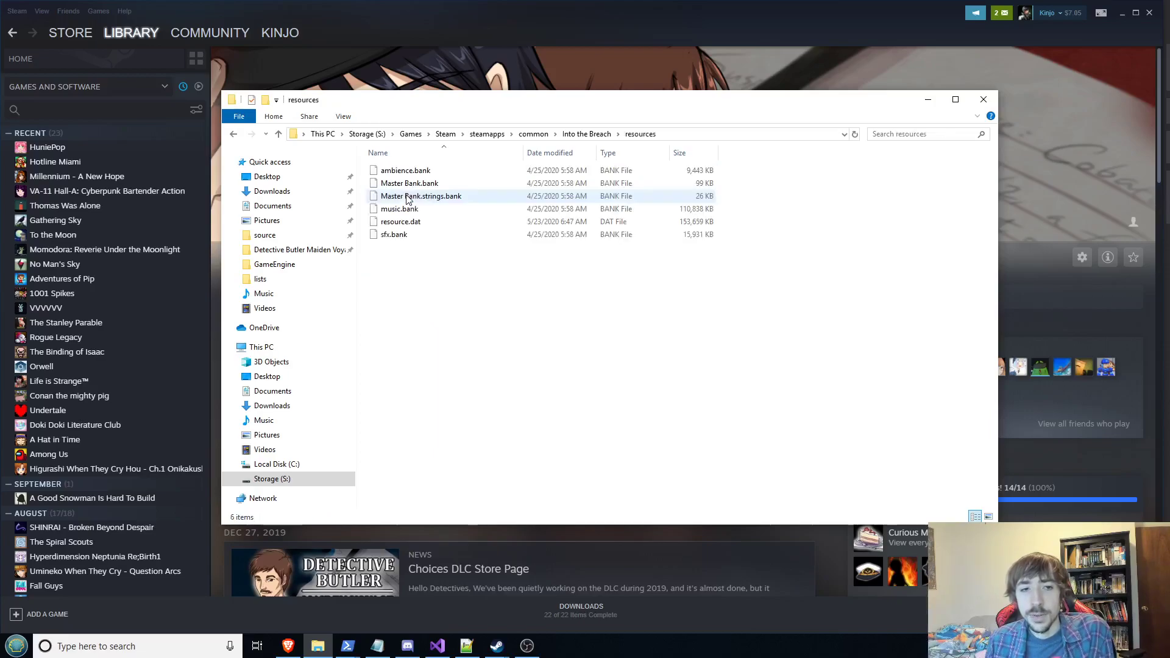
pyautogui.click(233, 134)
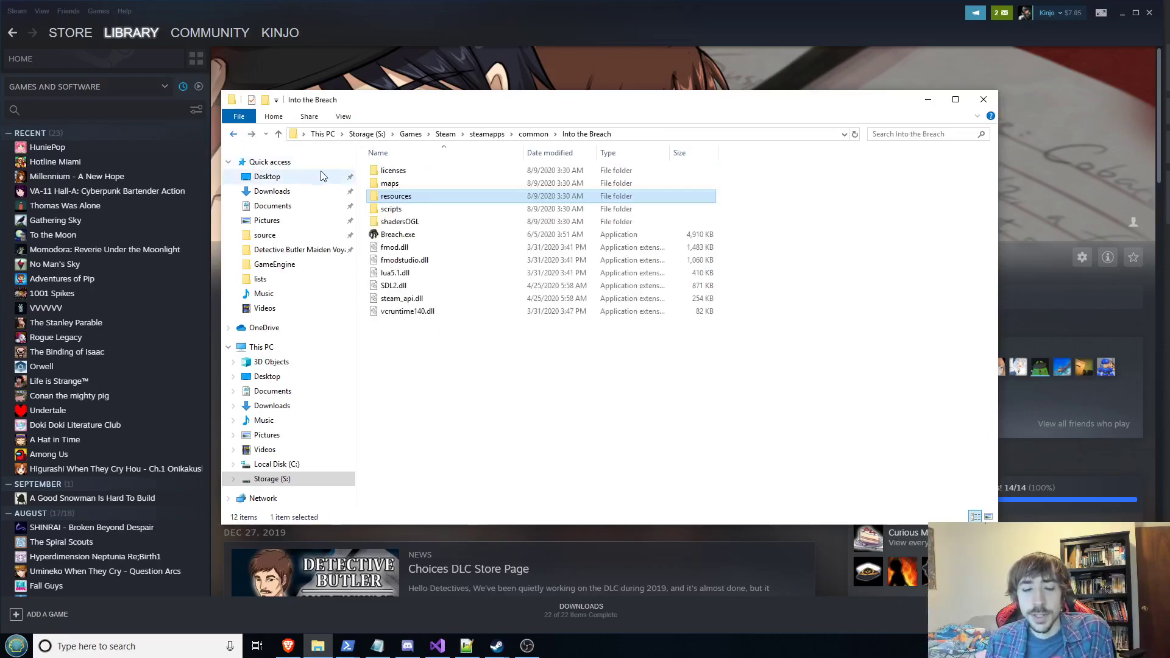
pyautogui.doubleClick(396, 183)
pyautogui.click(234, 135)
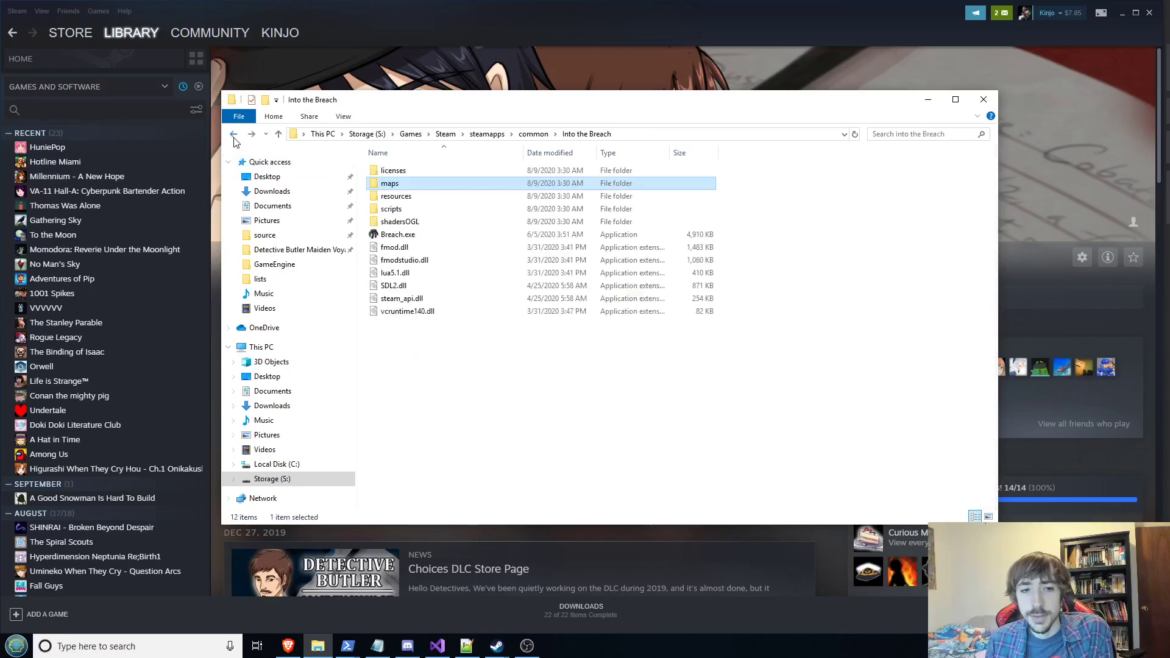
# - Return to the common folder, reopen Into the Breach and check the files in its shadersOGL subfolder
pyautogui.click(233, 137)
pyautogui.scroll(-4, 491, 371)
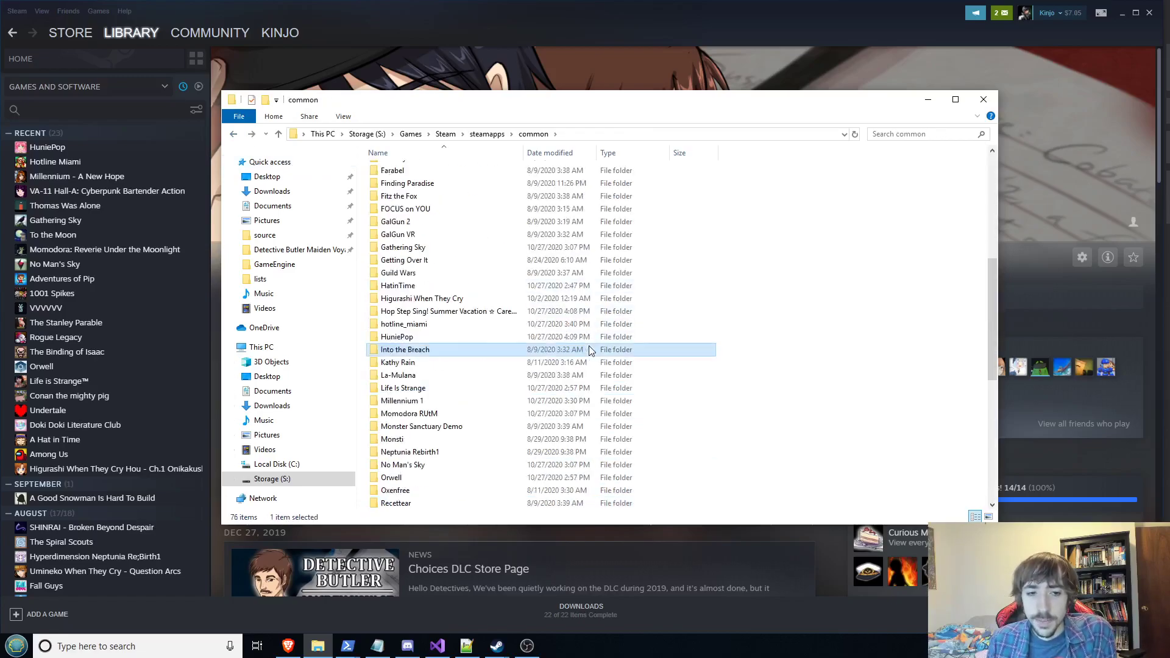
pyautogui.doubleClick(465, 350)
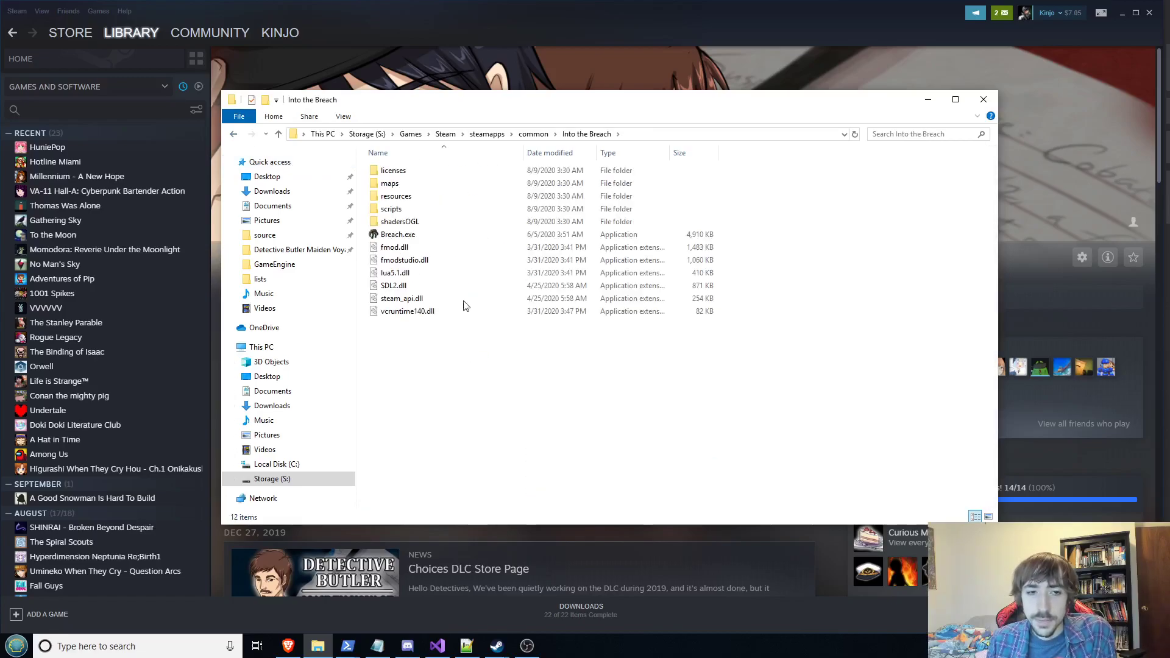
pyautogui.doubleClick(397, 221)
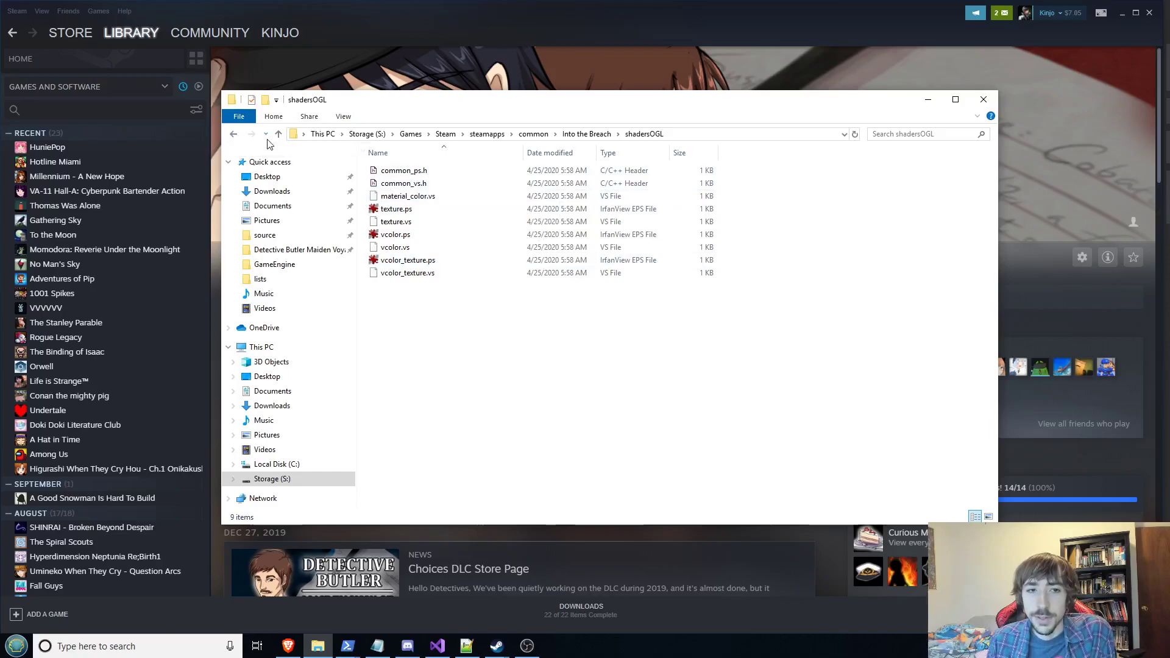
pyautogui.click(231, 134)
# - Look through the Lua files in Into the Breach's scripts subfolder and check its licenses subfolder
pyautogui.doubleClick(384, 211)
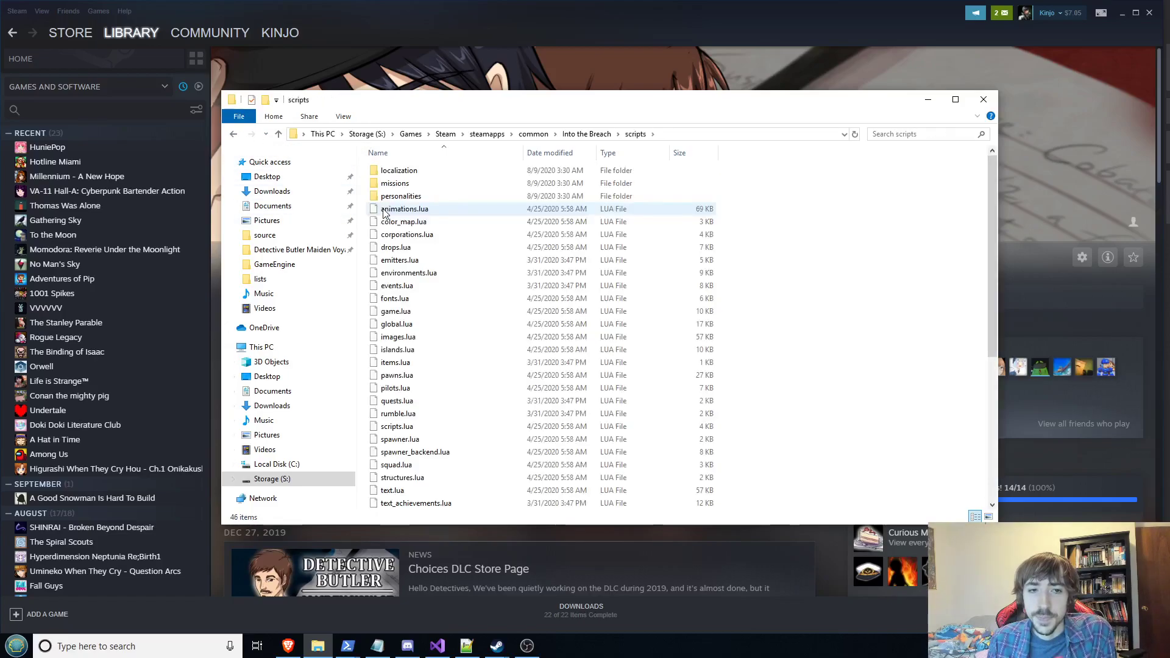
pyautogui.scroll(-6, 383, 211)
pyautogui.scroll(7, 390, 213)
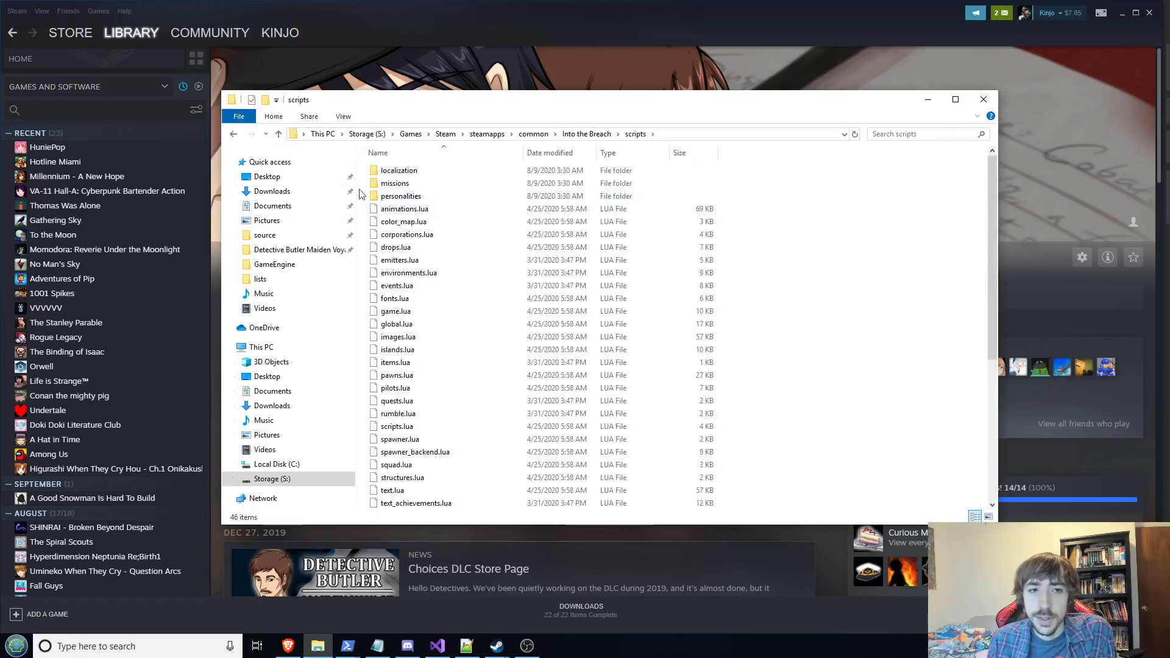
pyautogui.click(234, 134)
pyautogui.doubleClick(467, 174)
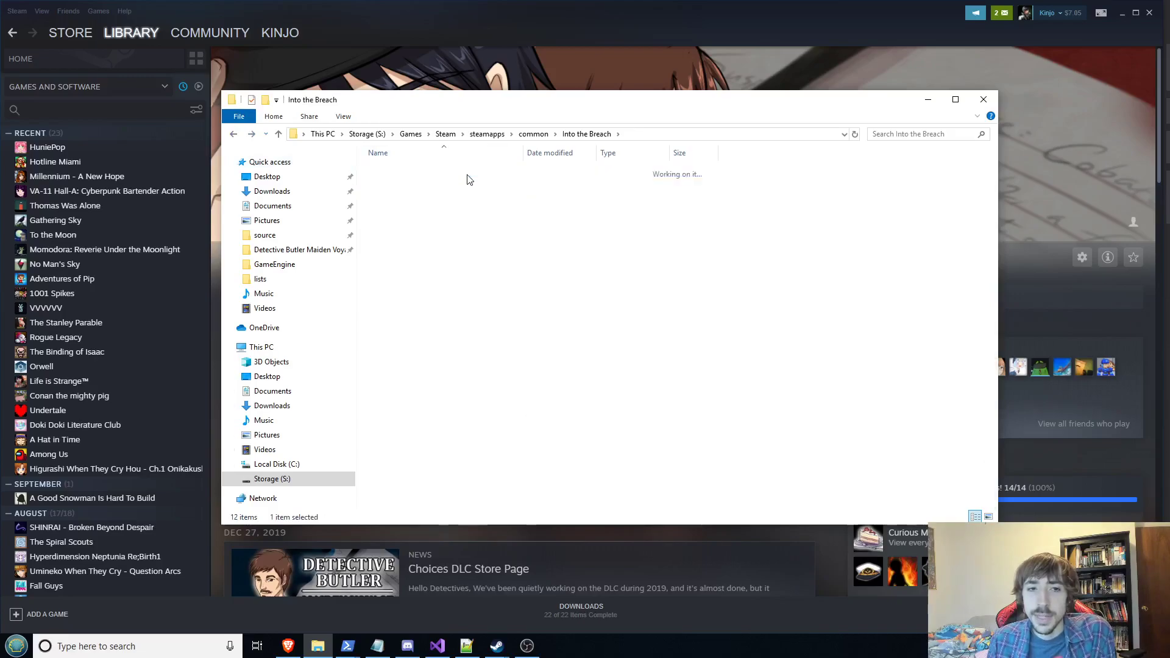
pyautogui.click(234, 134)
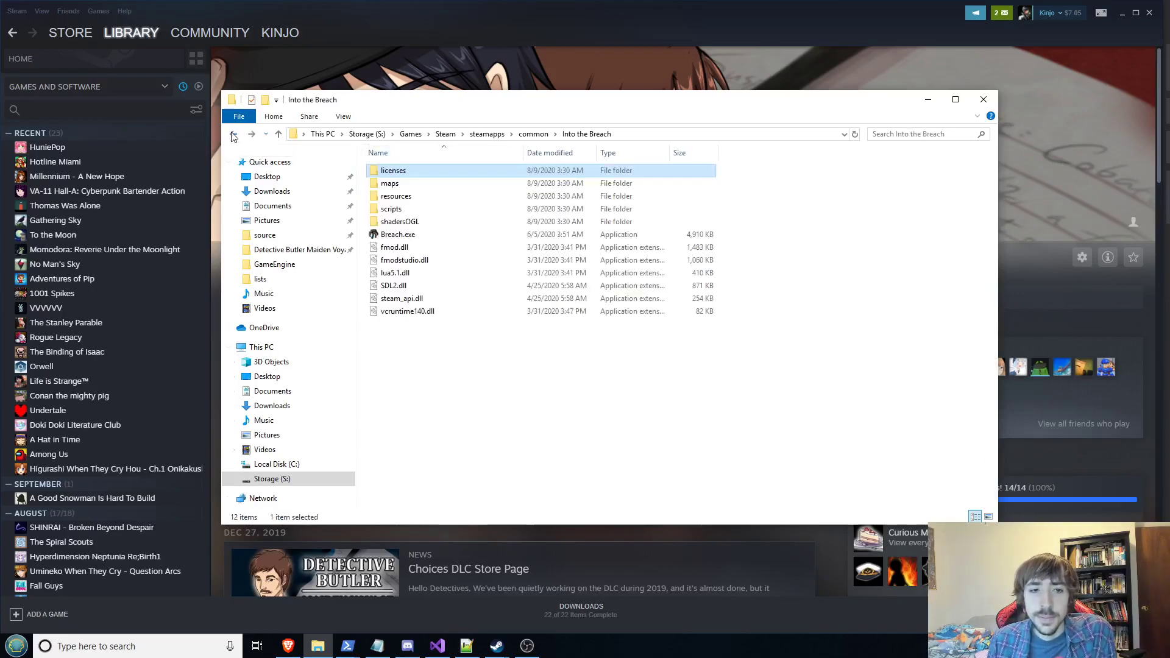
# - Go back to the common folder, open the Kathy Rain folder and view the properties of KathyRain.exe
pyautogui.click(234, 134)
pyautogui.scroll(-5, 464, 341)
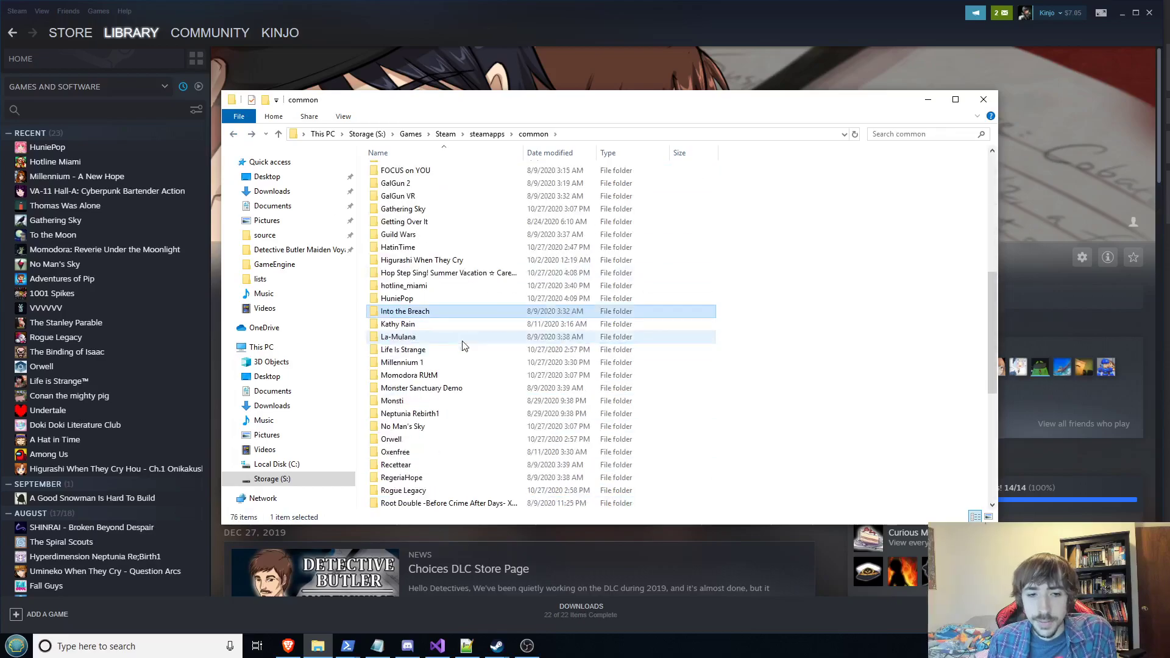
pyautogui.doubleClick(435, 325)
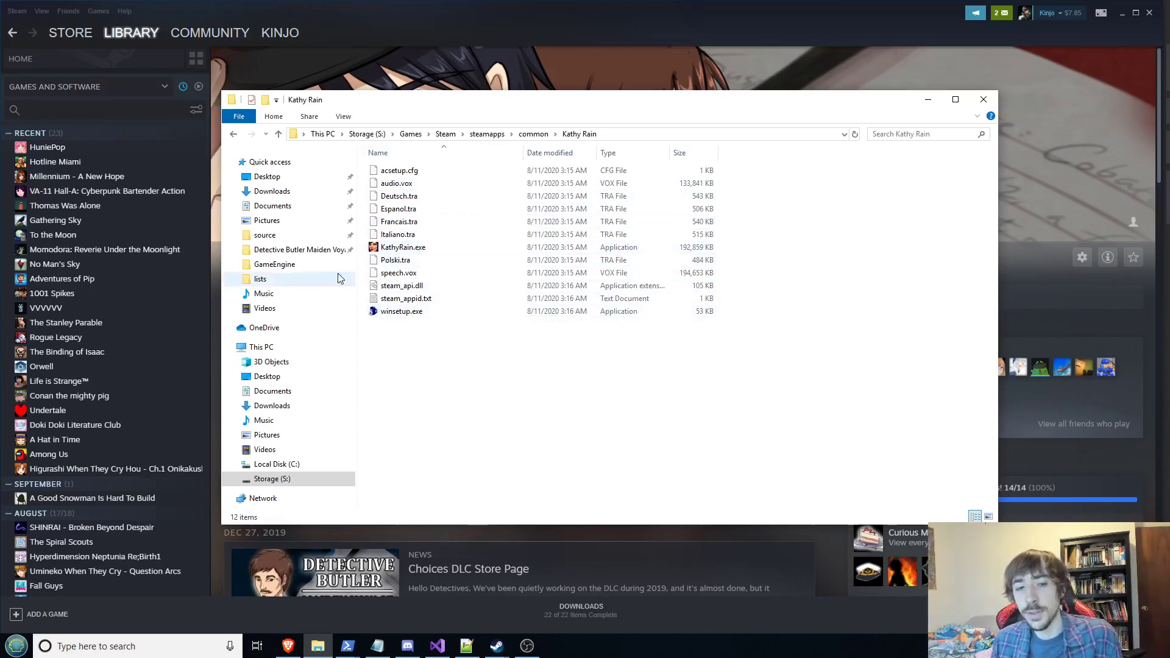
pyautogui.rightClick(444, 251)
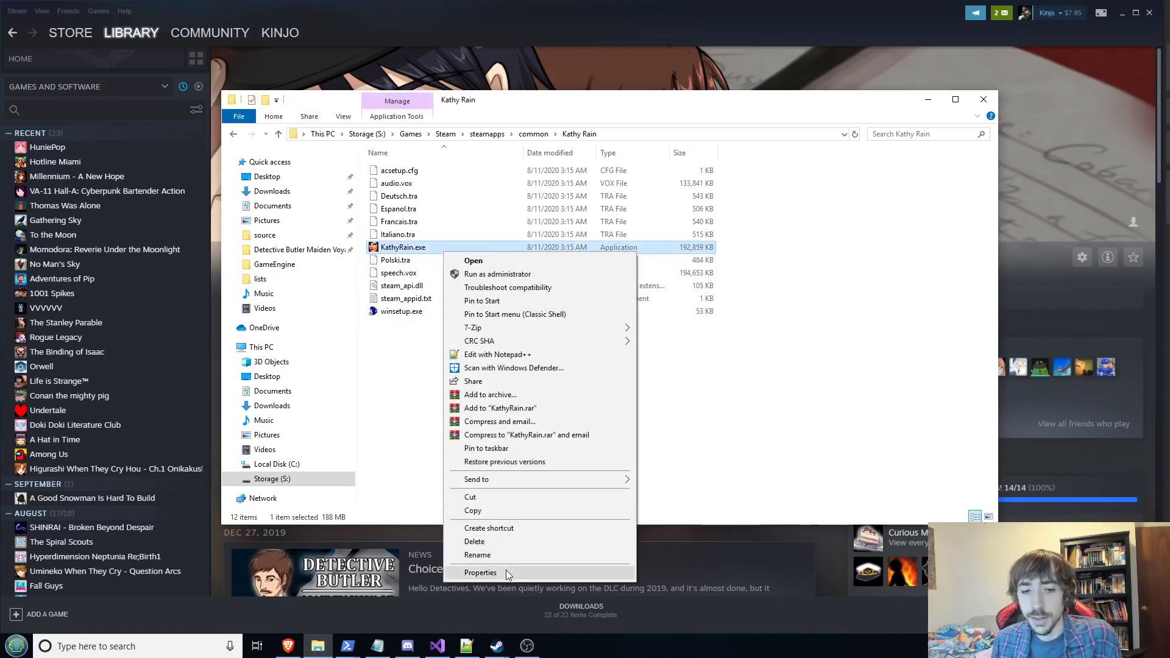
pyautogui.click(481, 572)
pyautogui.moveTo(535, 264); pyautogui.dragTo(525, 175)
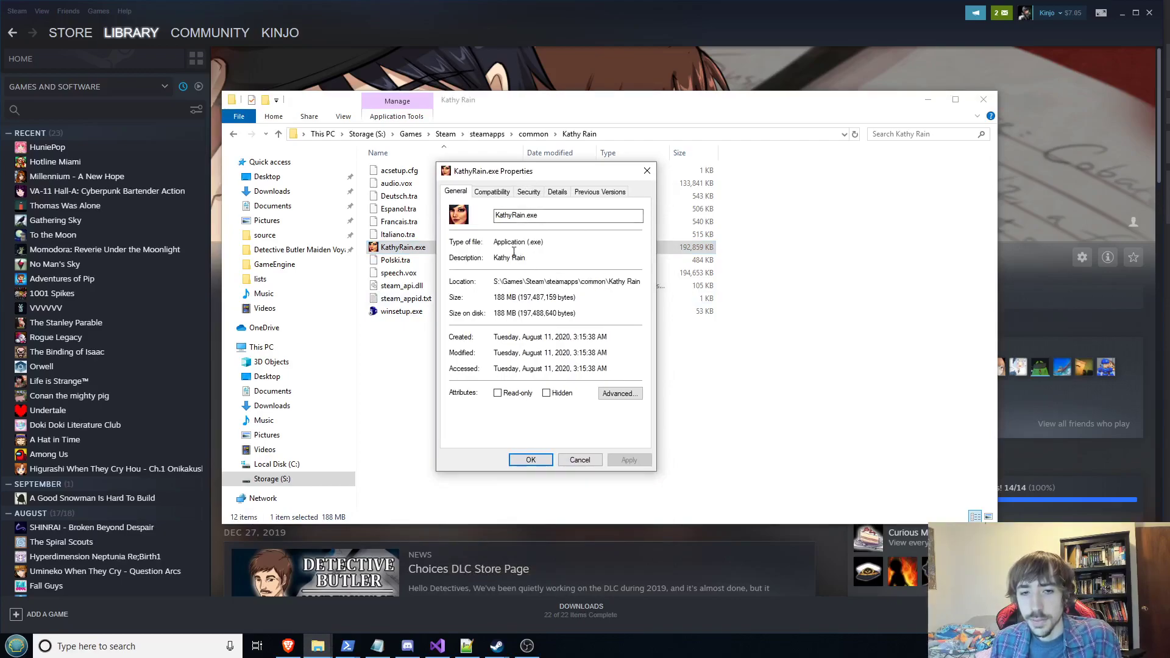
pyautogui.click(579, 460)
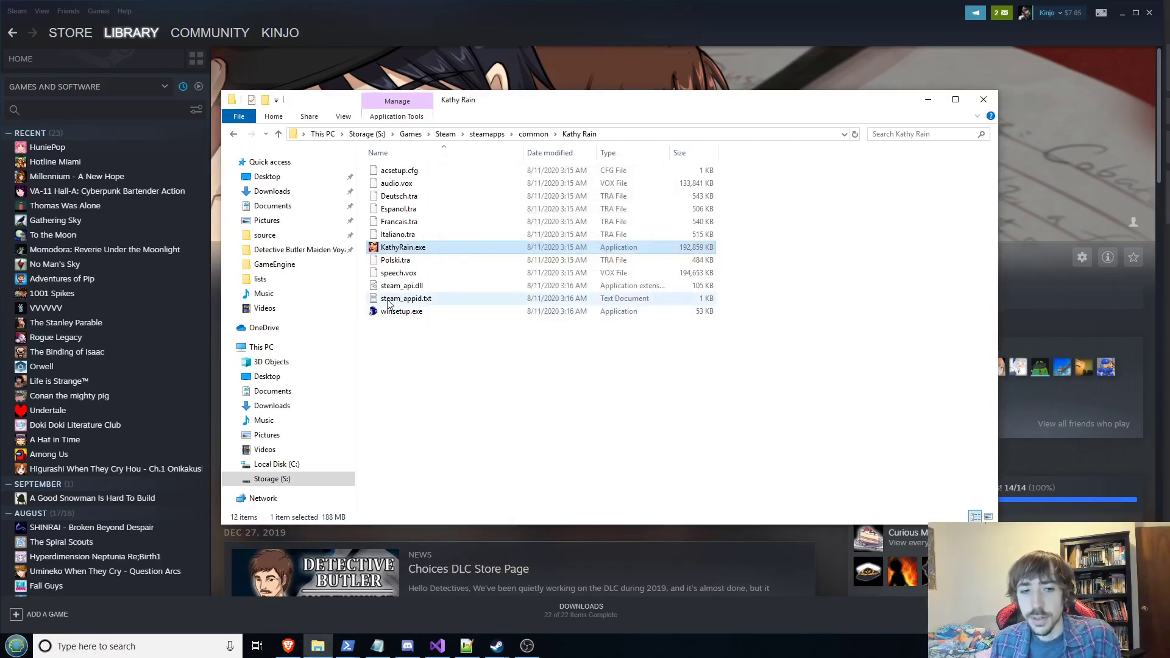
# - View the properties of winsetup.exe in the Kathy Rain folder to read its description
pyautogui.rightClick(400, 307)
pyautogui.click(504, 623)
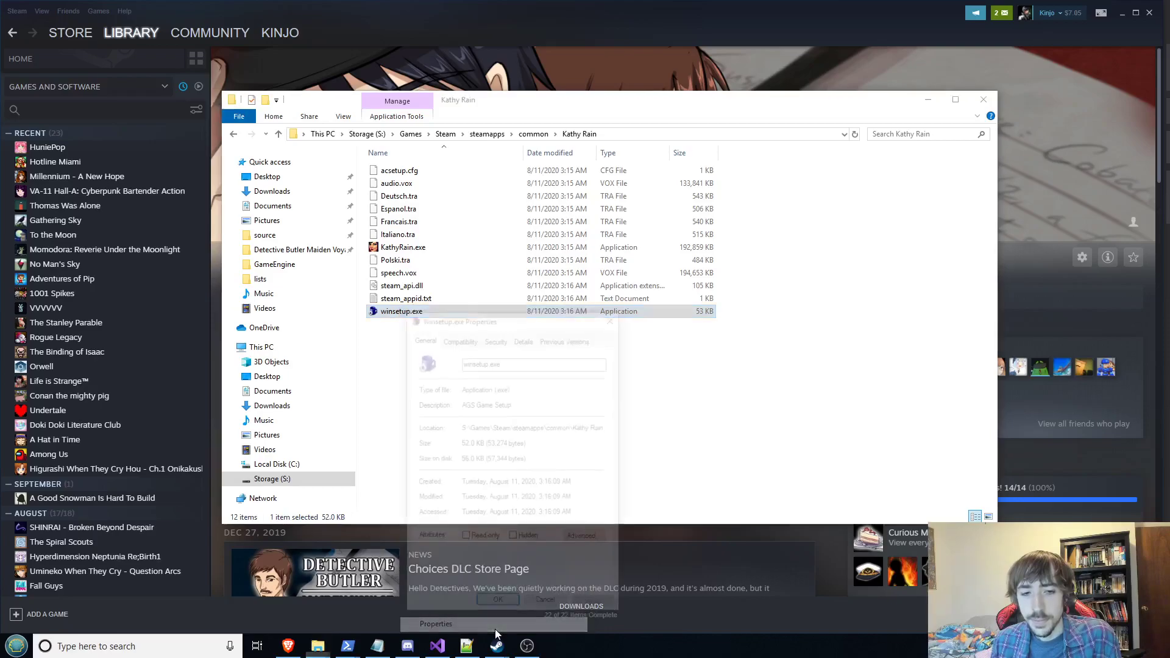
pyautogui.moveTo(502, 312); pyautogui.dragTo(622, 169)
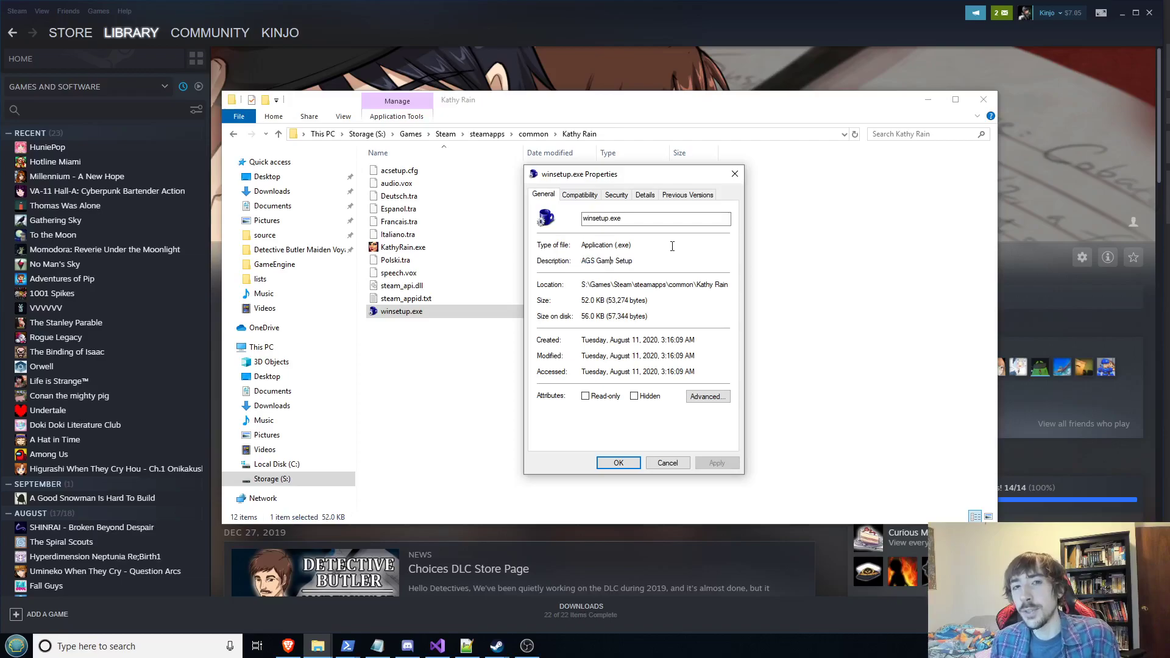
pyautogui.click(666, 463)
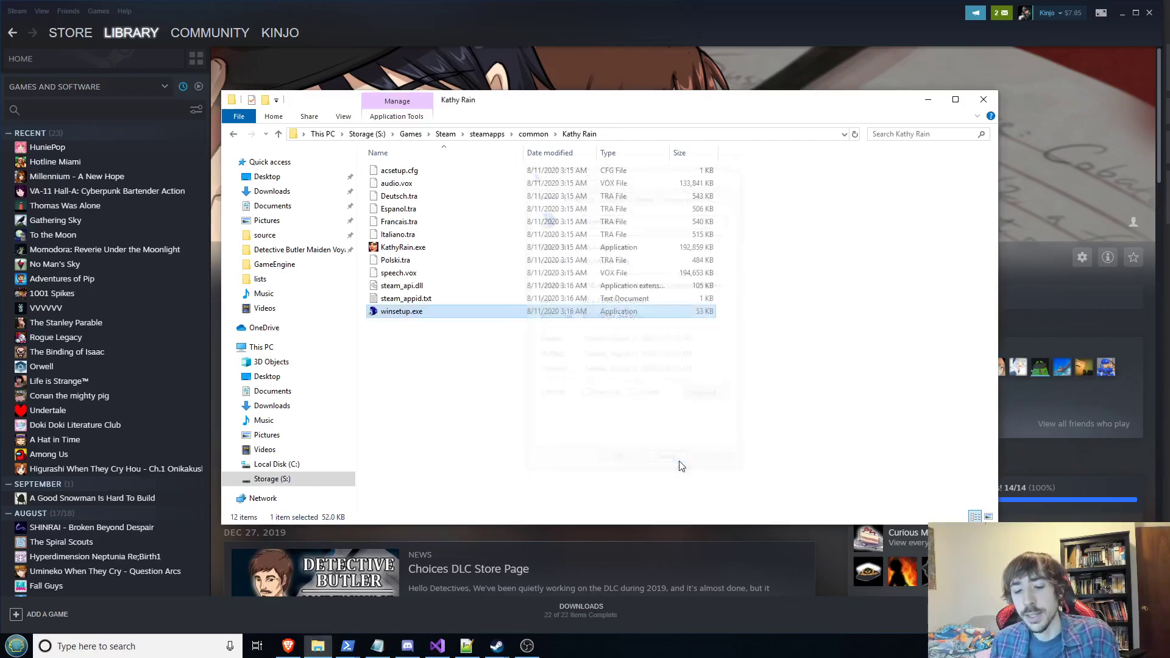
pyautogui.click(483, 358)
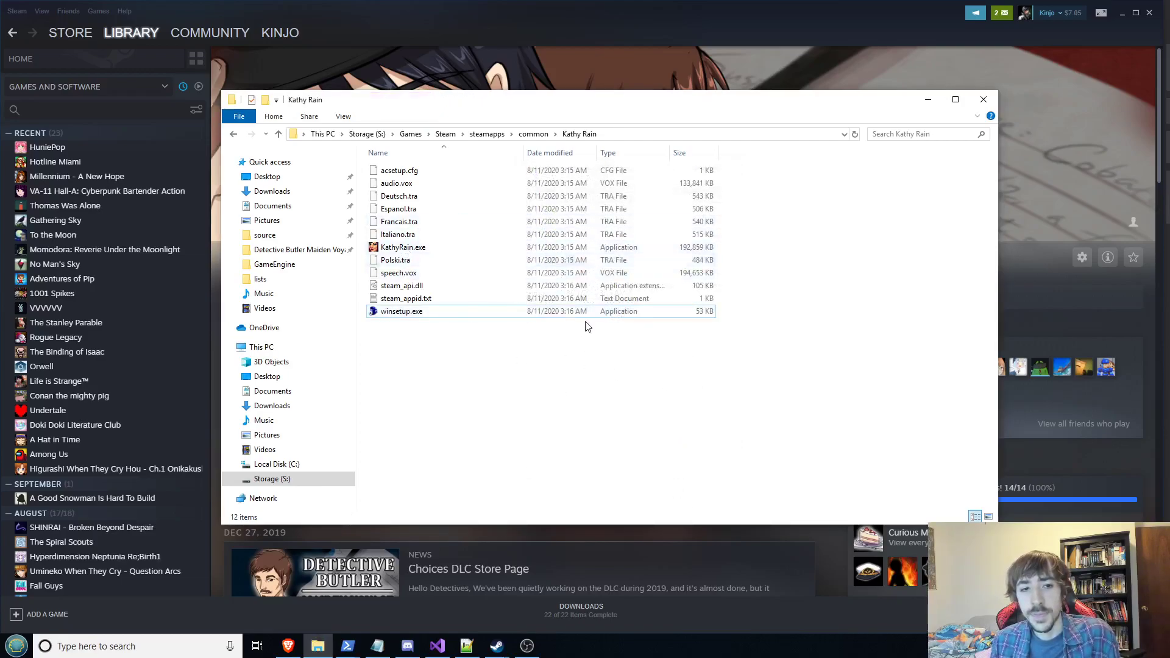
# - Return to the common folder, open the La-Mulana folder and look inside its data folder and the anime subfolder
pyautogui.click(233, 135)
pyautogui.scroll(-4, 510, 329)
pyautogui.scroll(-1, 487, 332)
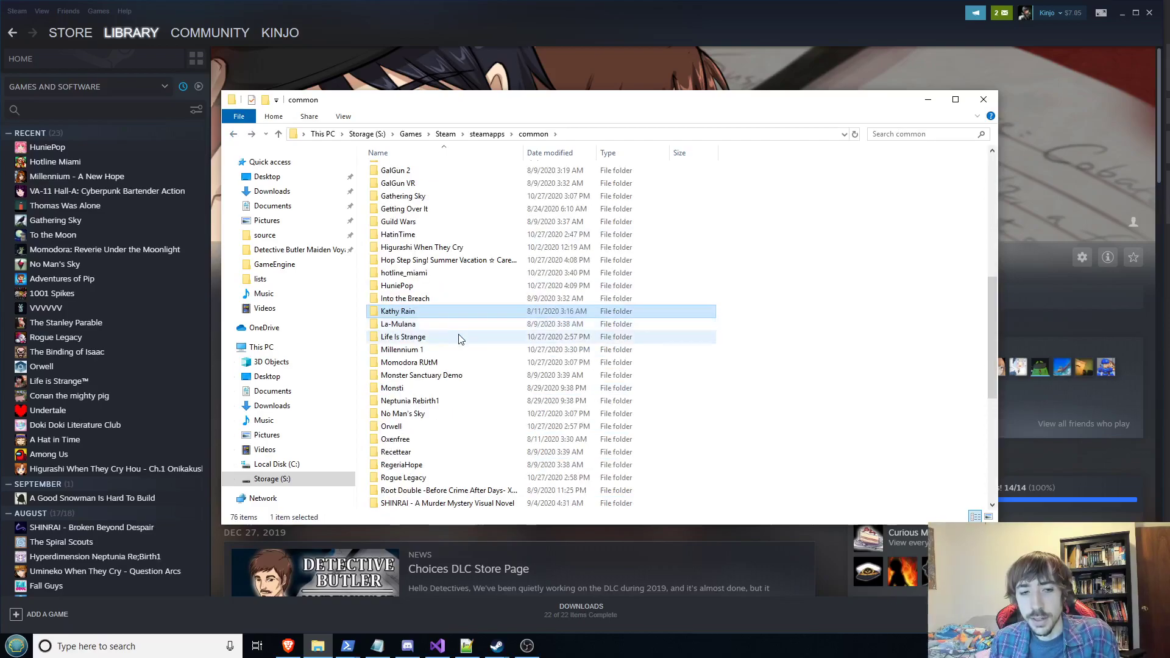
pyautogui.doubleClick(462, 328)
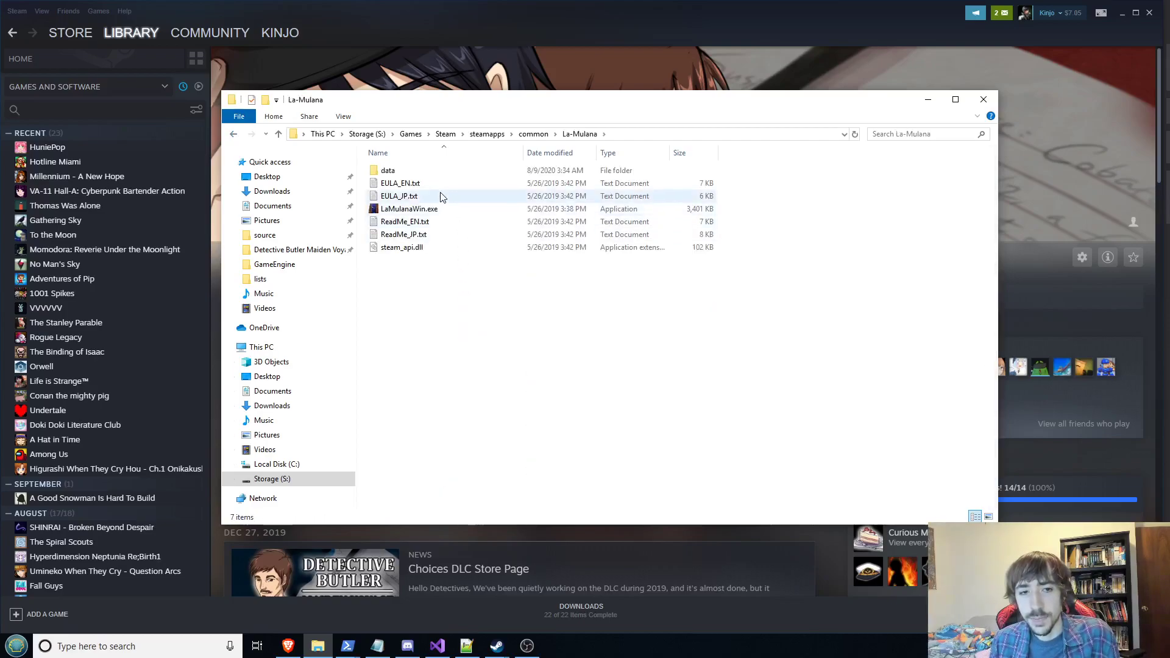
pyautogui.doubleClick(418, 171)
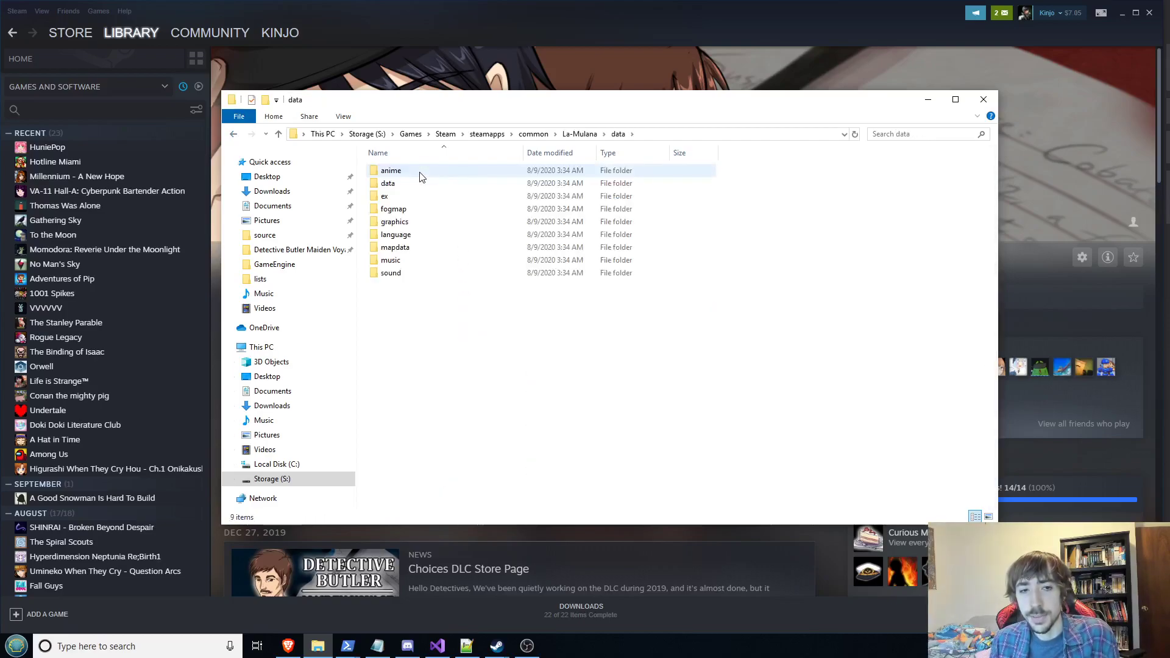
pyautogui.doubleClick(420, 174)
pyautogui.click(234, 134)
pyautogui.click(234, 134)
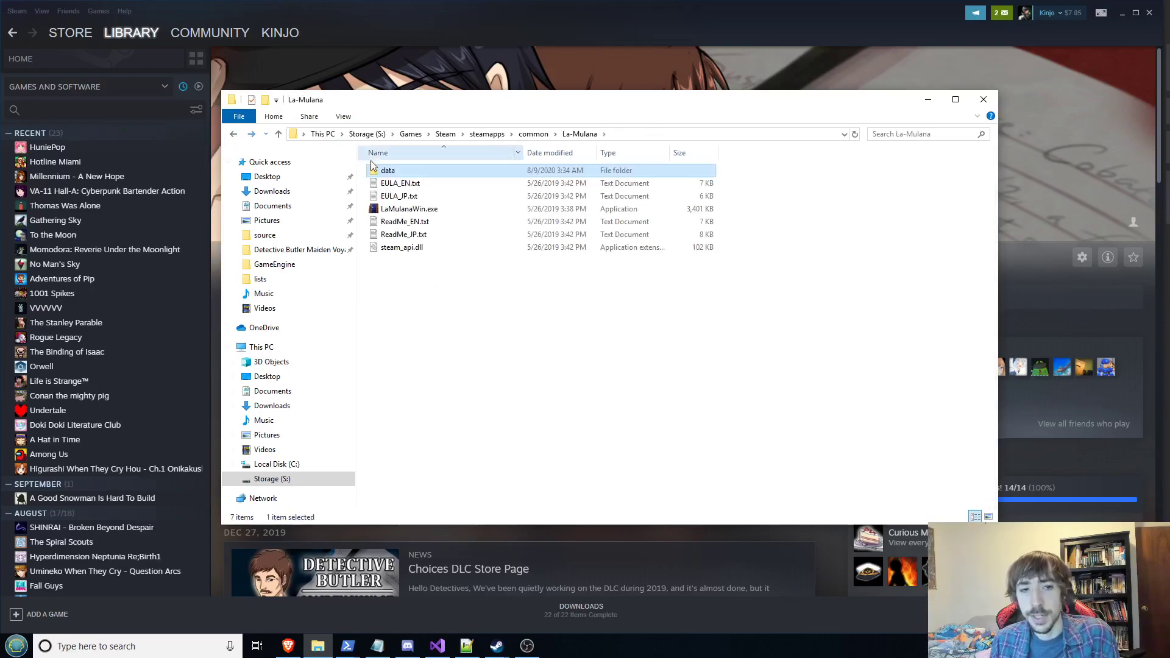
# - Reopen La-Mulana's data folder and check its graphics and inner data subfolders
pyautogui.doubleClick(392, 173)
pyautogui.doubleClick(394, 225)
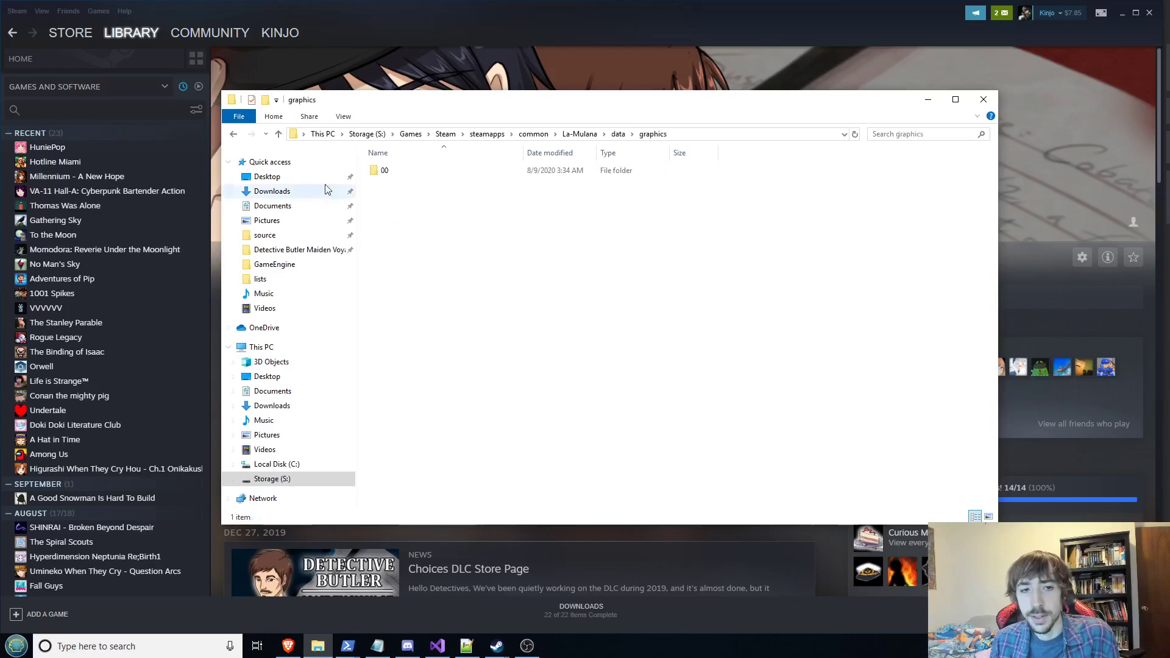
pyautogui.click(234, 135)
pyautogui.doubleClick(429, 184)
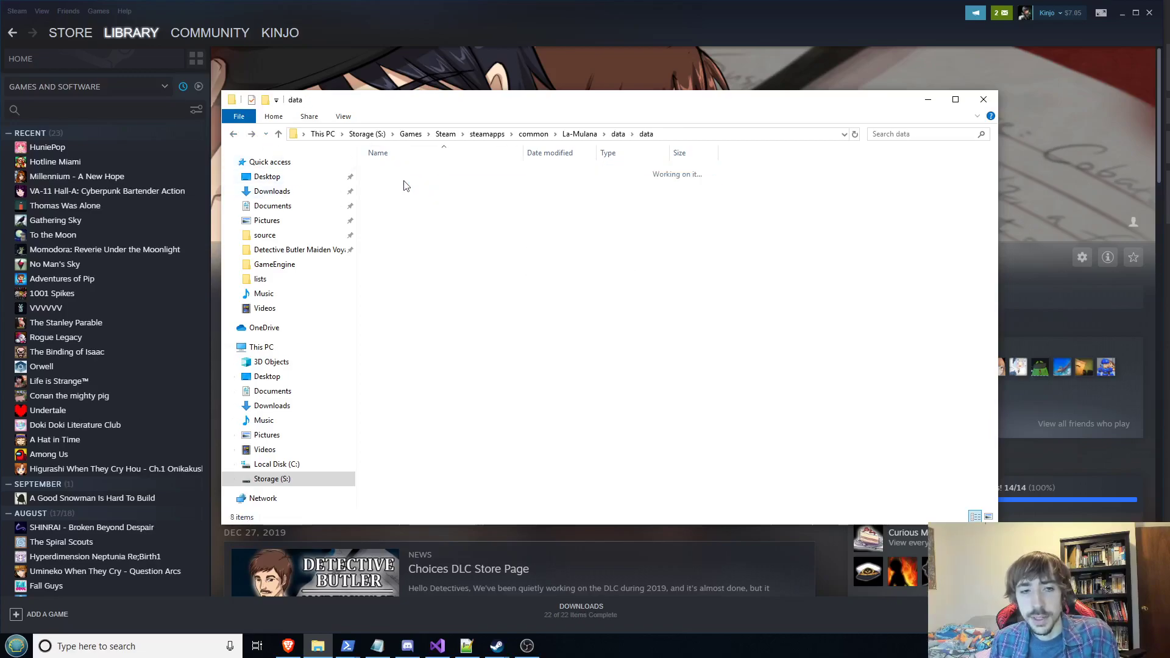
# - Go back to the common folder, open the Life Is Strange folder and select its Engine subfolder
pyautogui.click(232, 138)
pyautogui.click(232, 138)
pyautogui.click(232, 138)
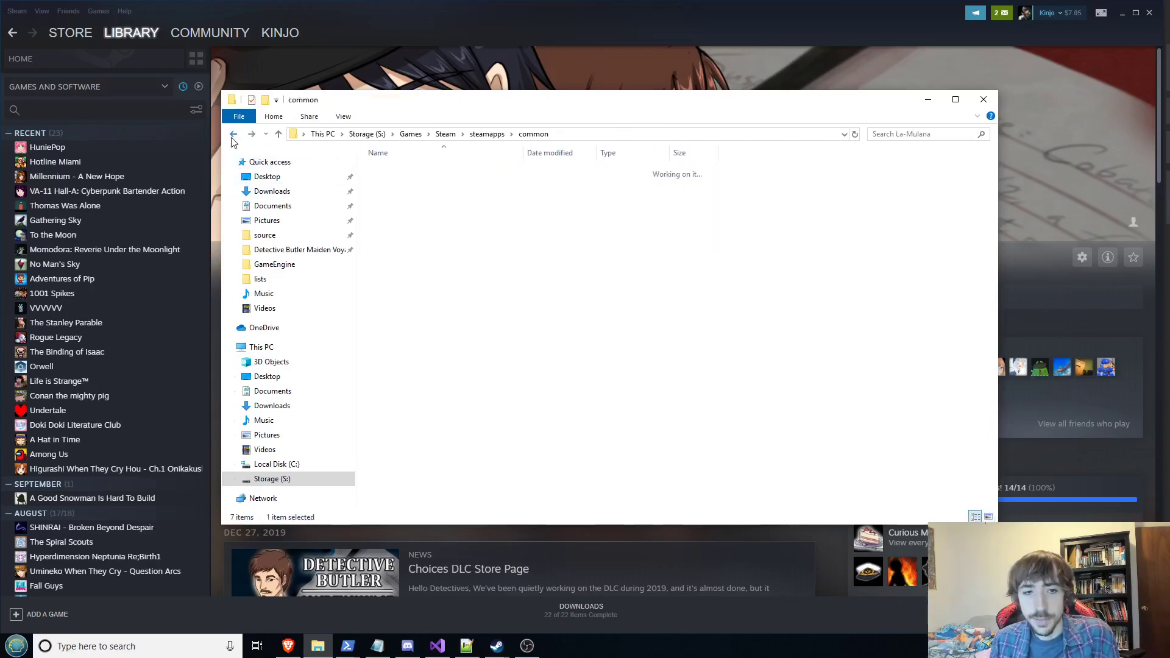
pyautogui.doubleClick(538, 327)
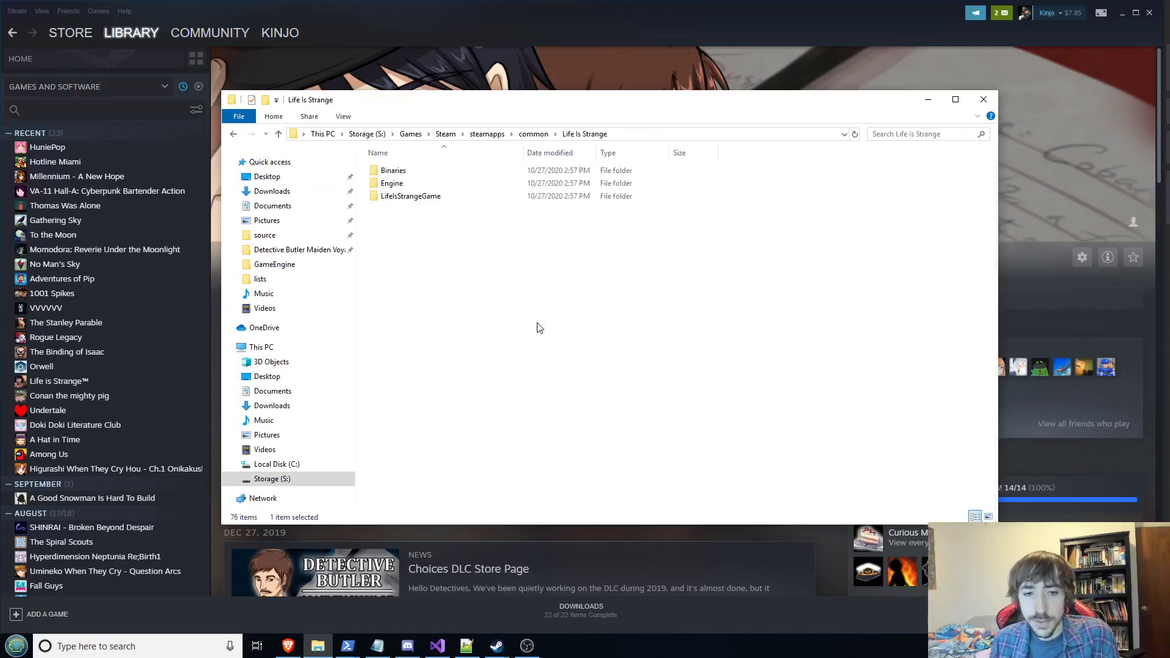
pyautogui.click(436, 185)
# - Return to the common folder, open the Millennium 1 folder and examine Millennium.rgssad and the Audio folder
pyautogui.click(233, 139)
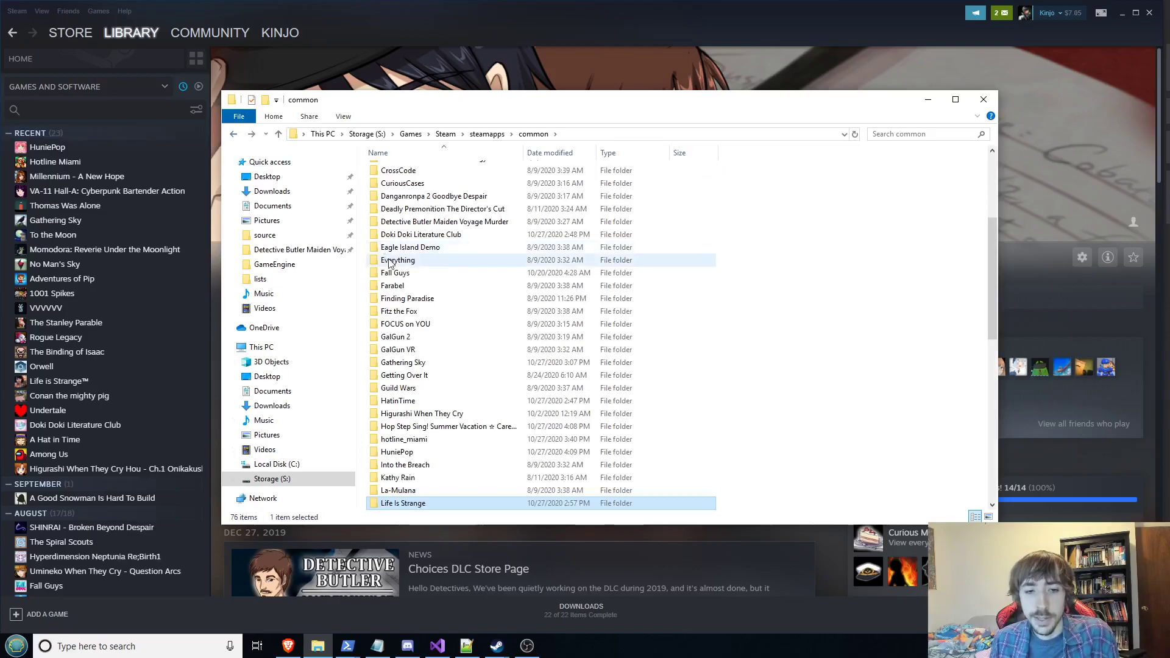
pyautogui.scroll(-4, 439, 366)
pyautogui.click(441, 365)
pyautogui.doubleClick(440, 364)
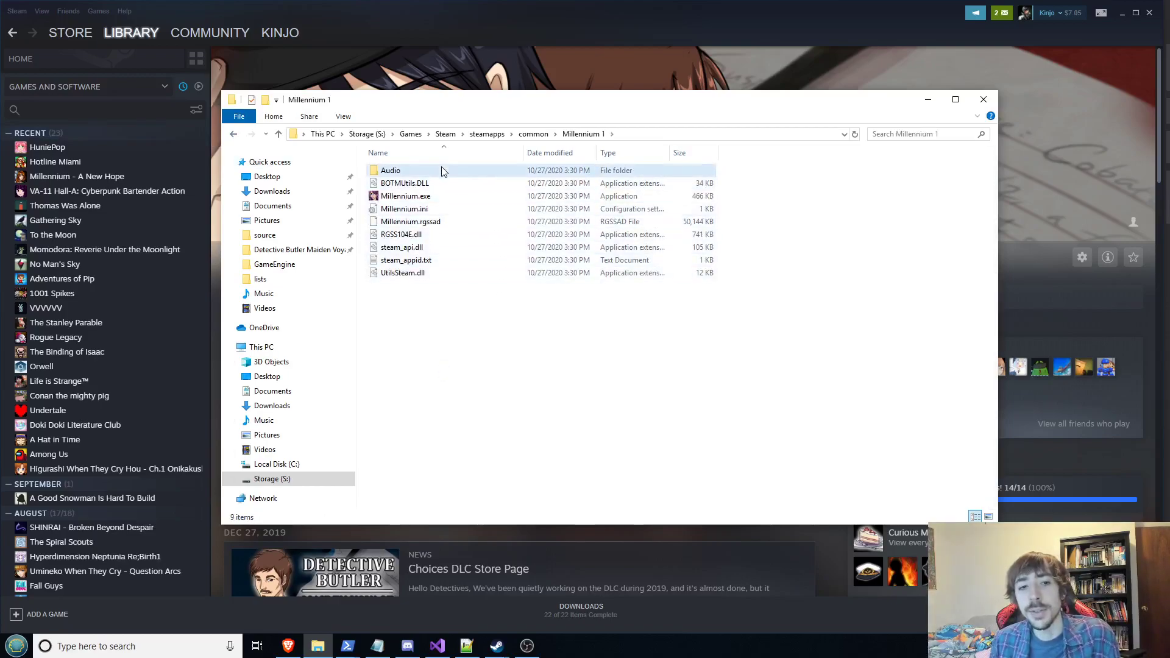
pyautogui.click(427, 235)
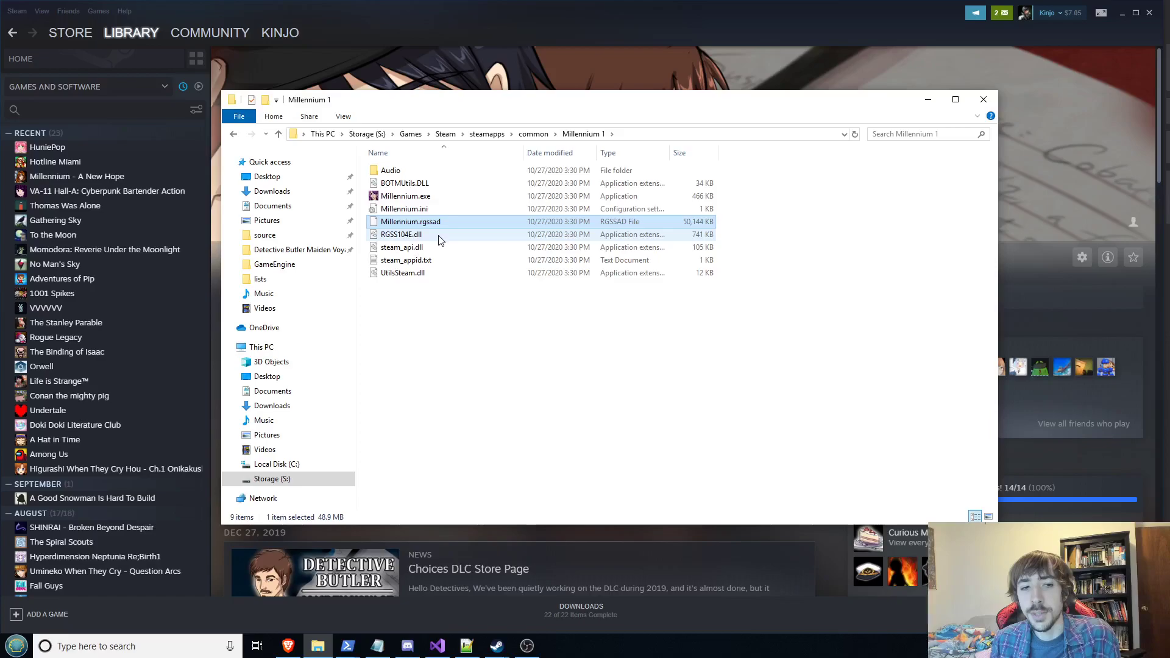
pyautogui.click(404, 172)
# - Go back to the common folder, open the Momodora RUtM folder and look inside its scripts subfolder
pyautogui.click(235, 134)
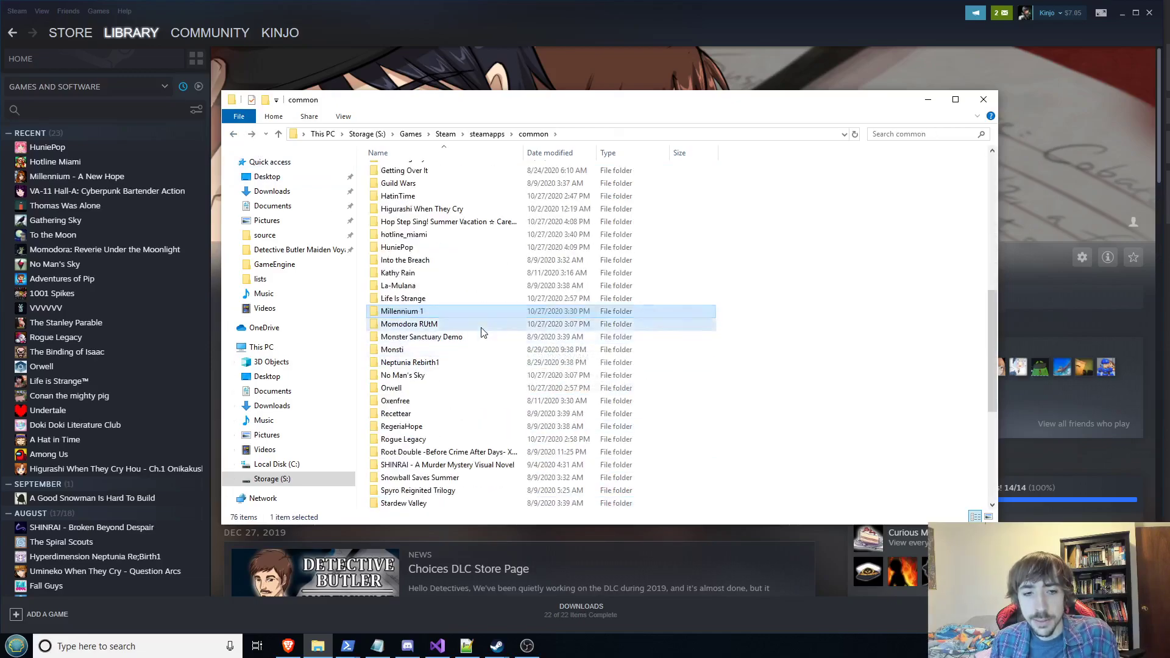
pyautogui.doubleClick(478, 324)
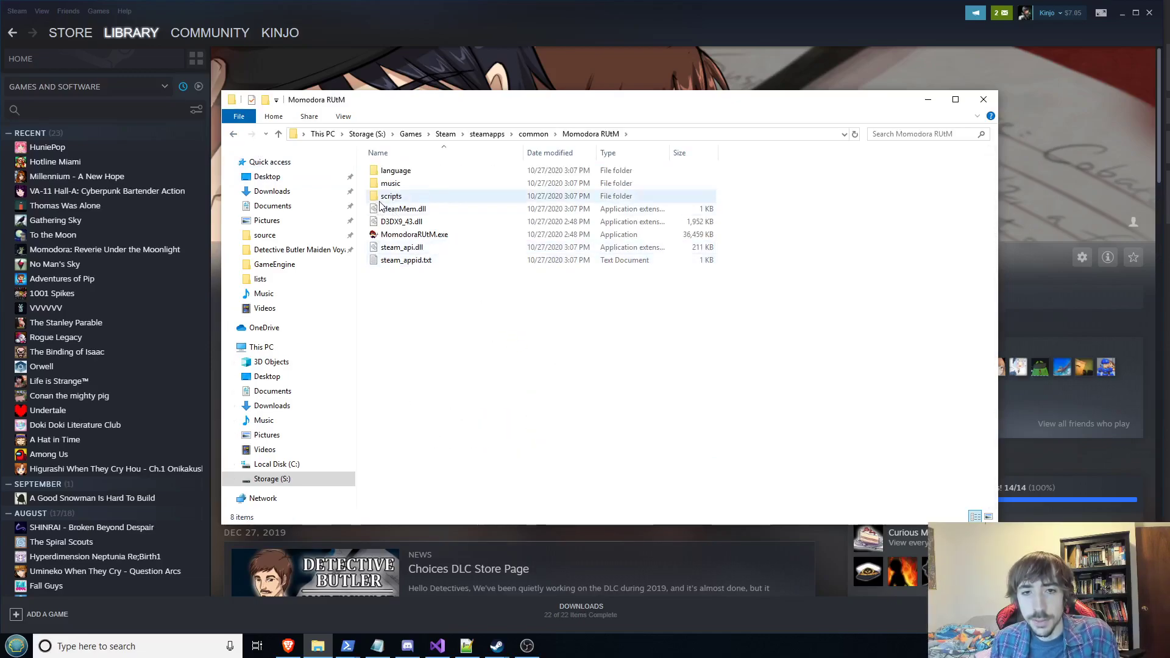
pyautogui.doubleClick(426, 192)
pyautogui.hotkey('alt', 'Left')
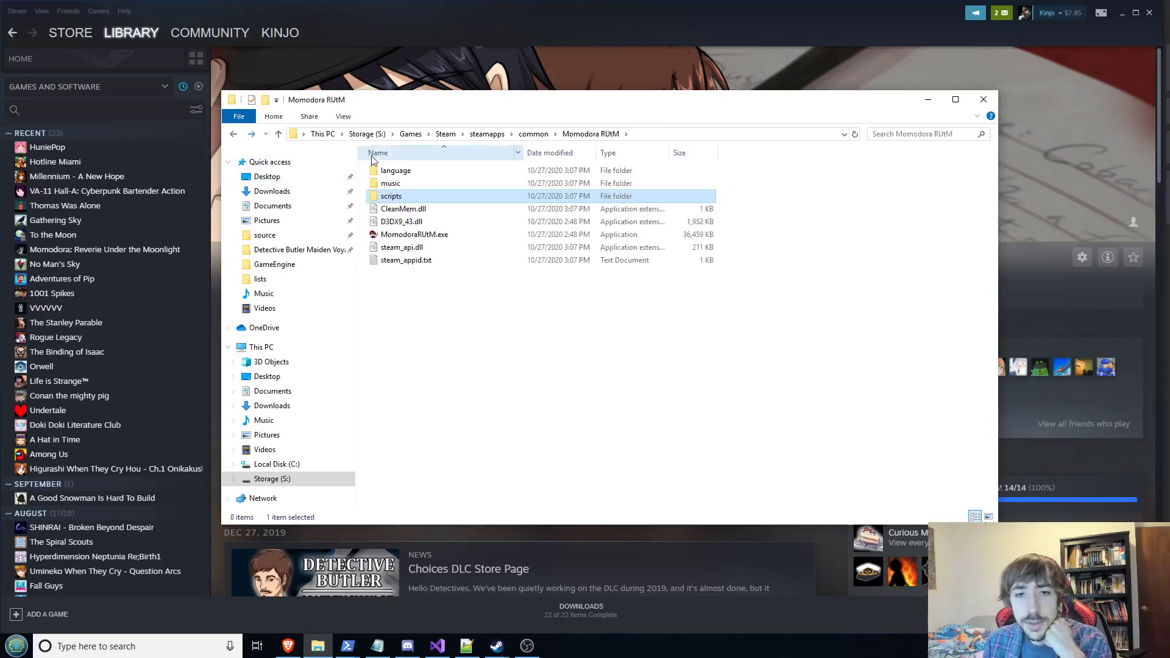
# - Look inside Momodora RUtM's language and music subfolders, returning to the game folder after each
pyautogui.click(407, 174)
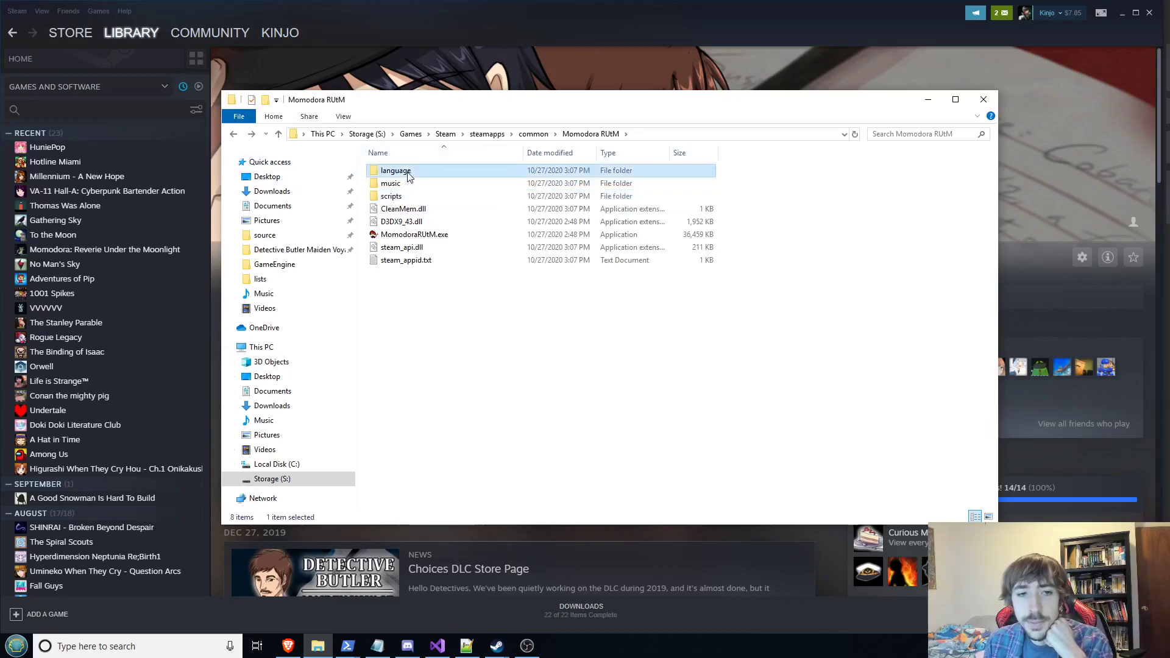
pyautogui.doubleClick(402, 172)
pyautogui.click(233, 133)
pyautogui.doubleClick(373, 183)
pyautogui.click(232, 135)
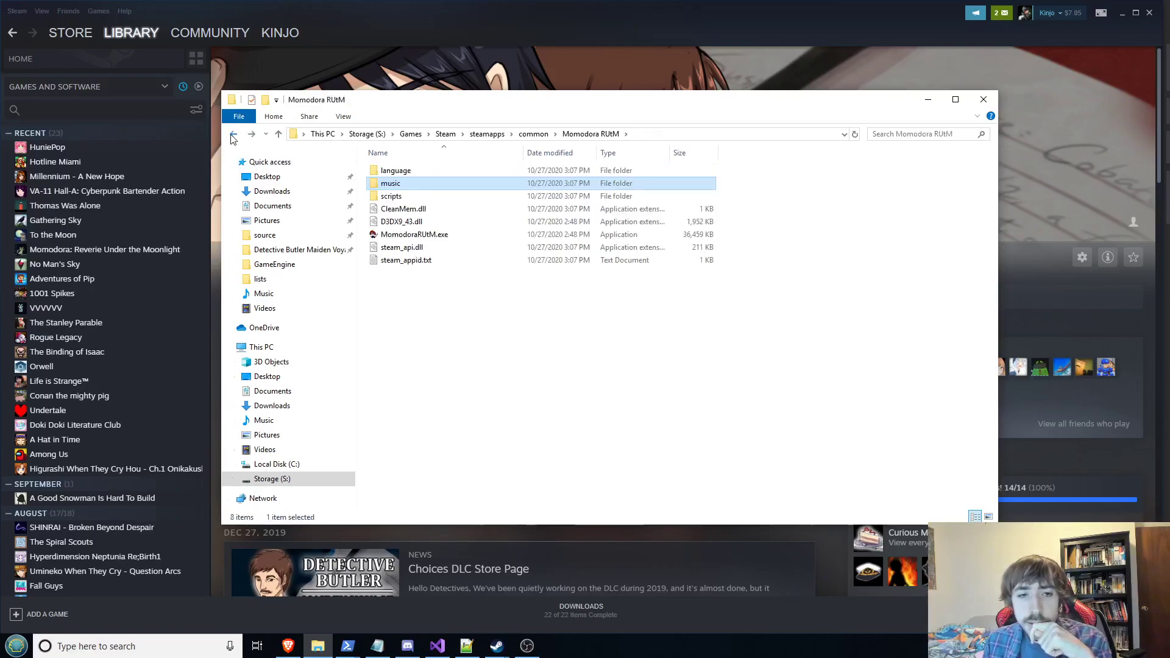
# - View the general properties of MomodoraRUtM.exe and close them without making changes
pyautogui.rightClick(470, 235)
pyautogui.click(517, 557)
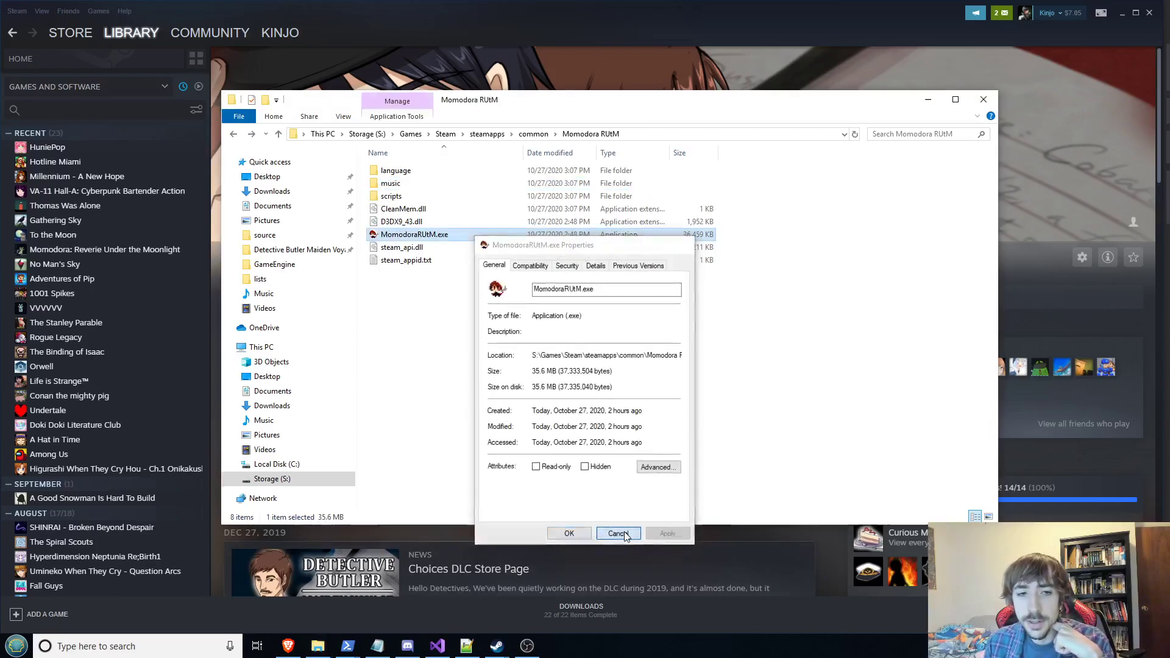
pyautogui.click(617, 533)
# - Recheck Momodora's language subfolder and examine test.msf in its scripts subfolder, ending back in the game folder
pyautogui.doubleClick(414, 172)
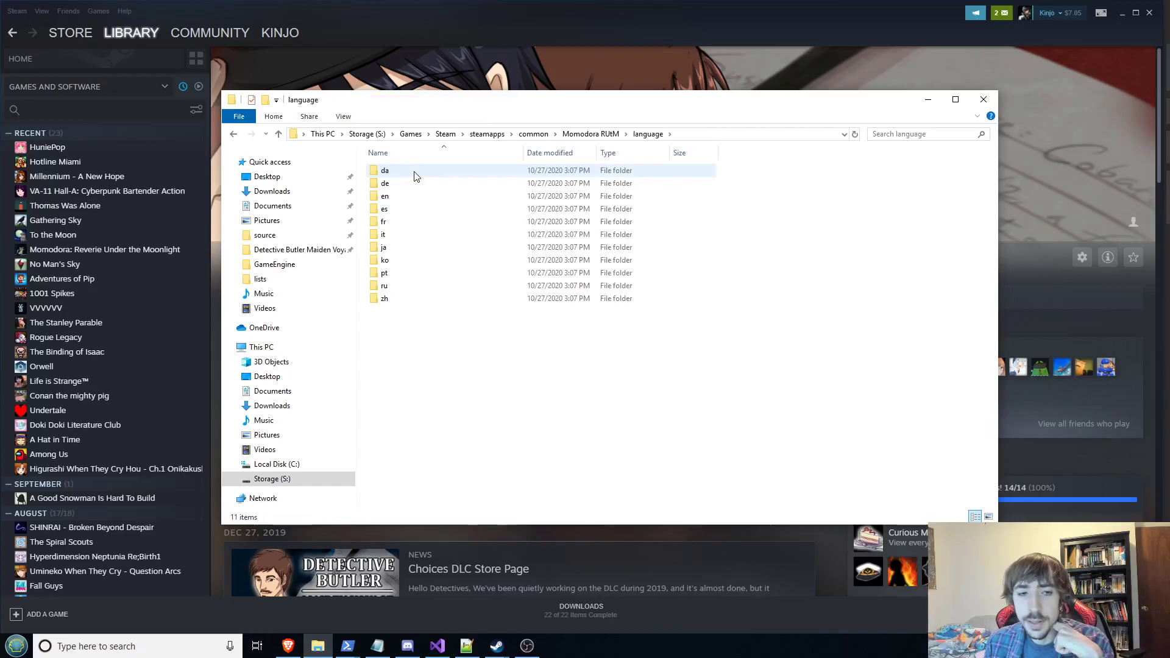
pyautogui.click(233, 134)
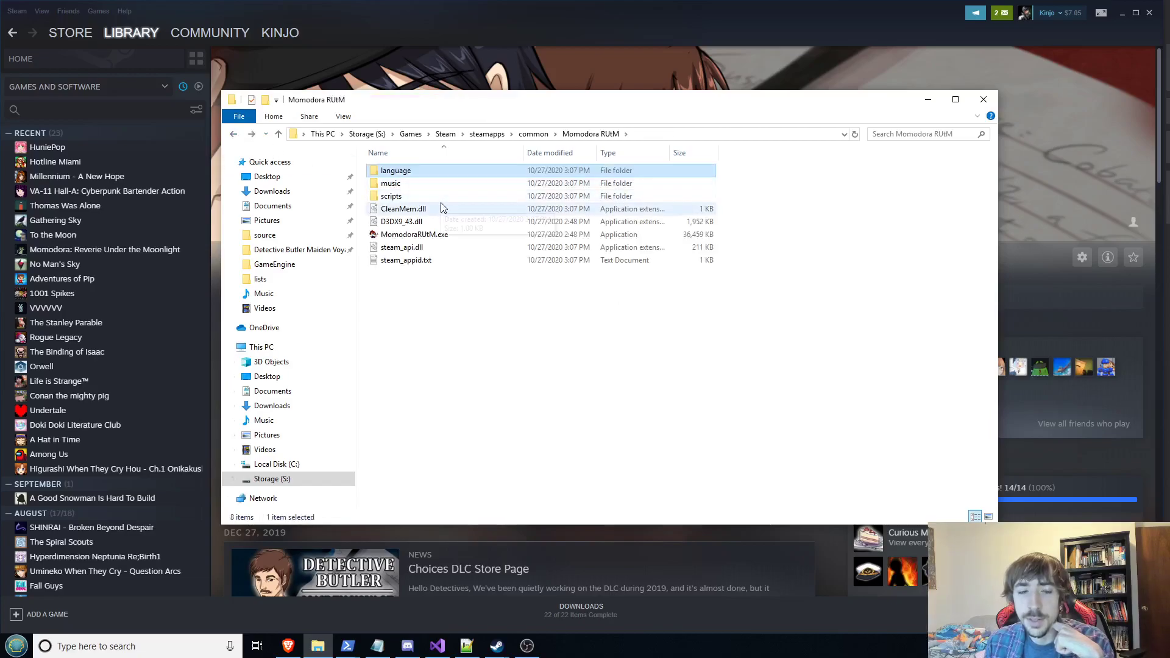
pyautogui.doubleClick(430, 195)
pyautogui.click(428, 173)
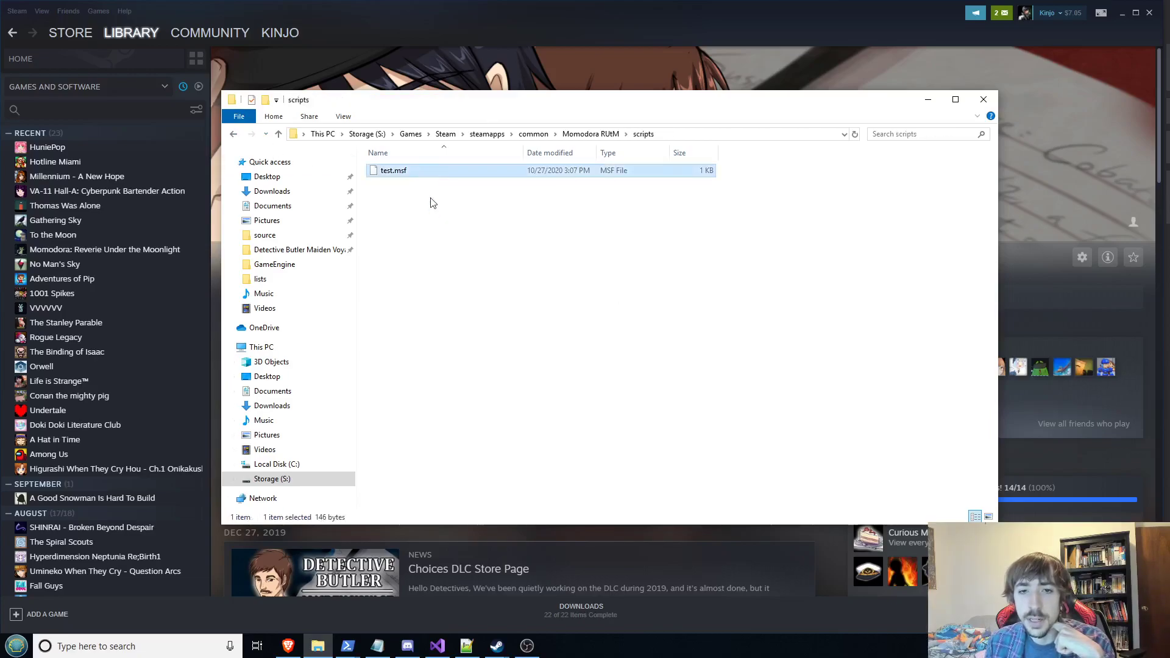
pyautogui.click(428, 190)
pyautogui.click(232, 134)
# - Examine the CleanMem.dll and D3DX9_43.dll entries in the Momodora RUtM folder
pyautogui.click(469, 221)
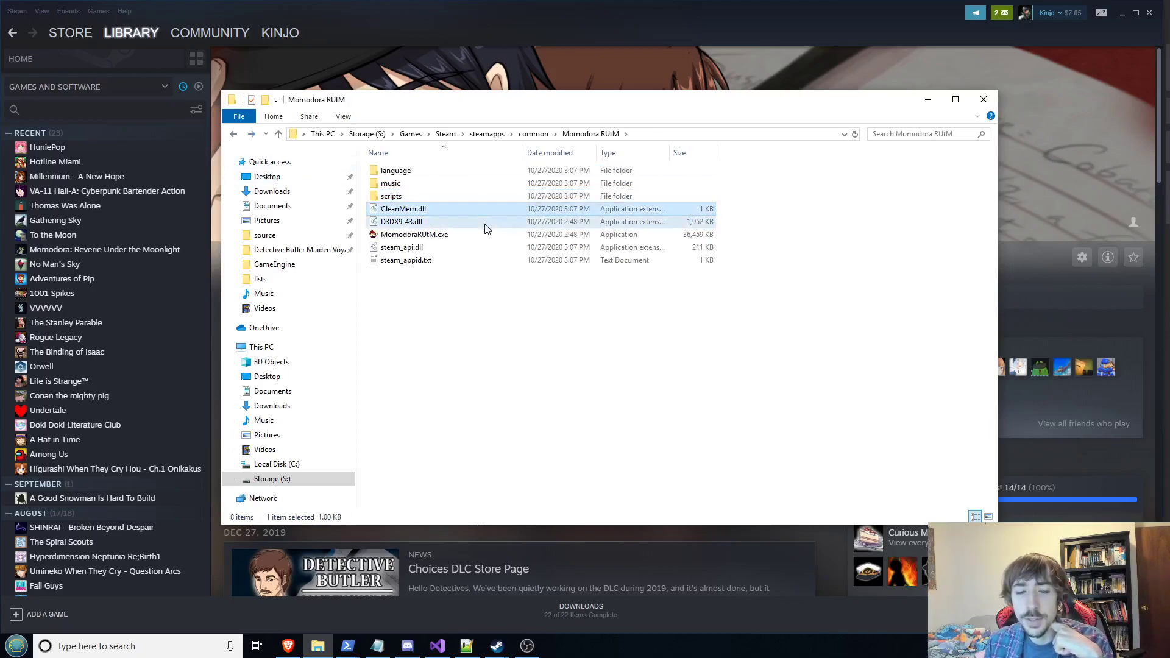
pyautogui.click(463, 209)
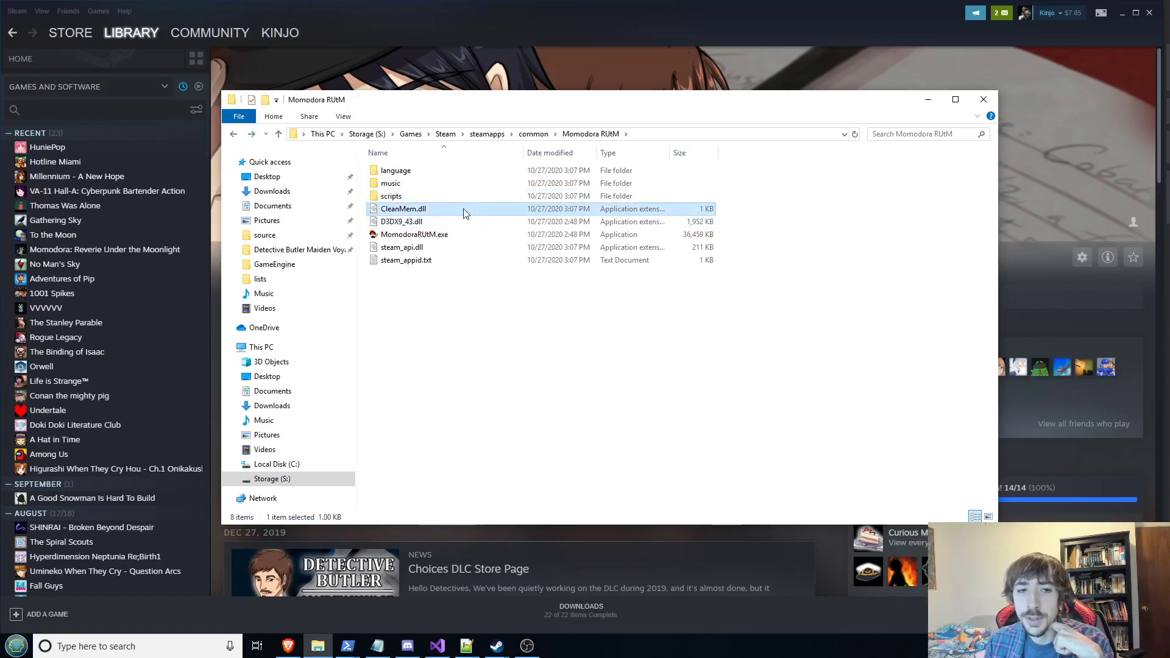
pyautogui.click(476, 219)
pyautogui.click(466, 208)
pyautogui.click(486, 223)
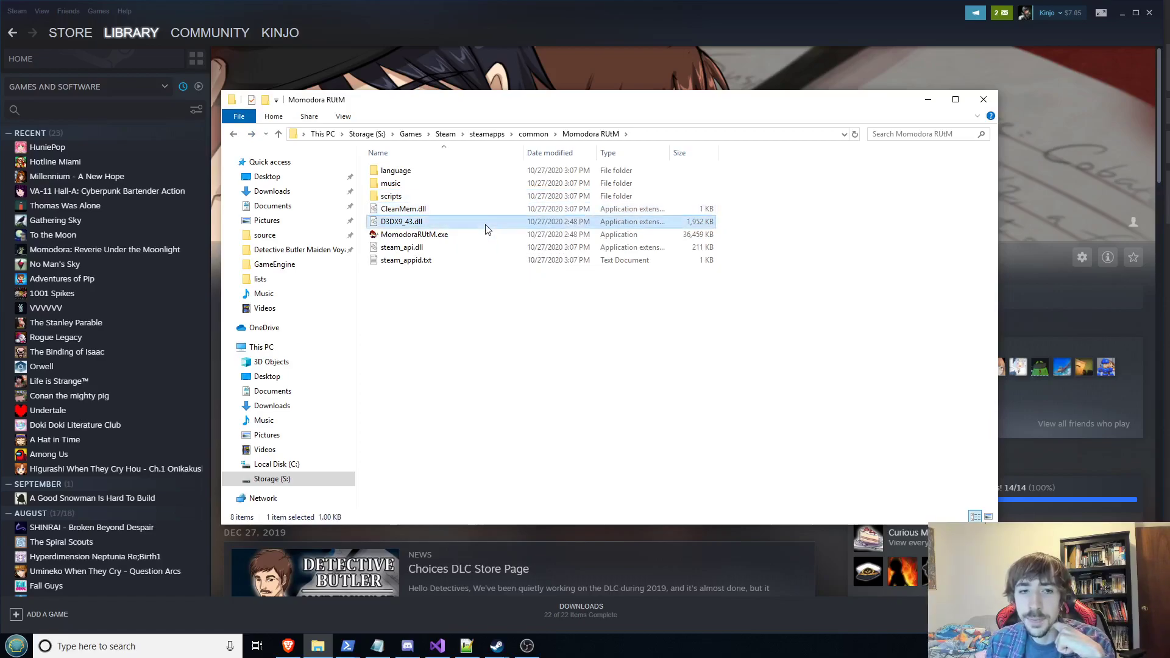
# - Return to the common folder and open the Monster Sanctuary Demo folder to examine its files
pyautogui.click(540, 137)
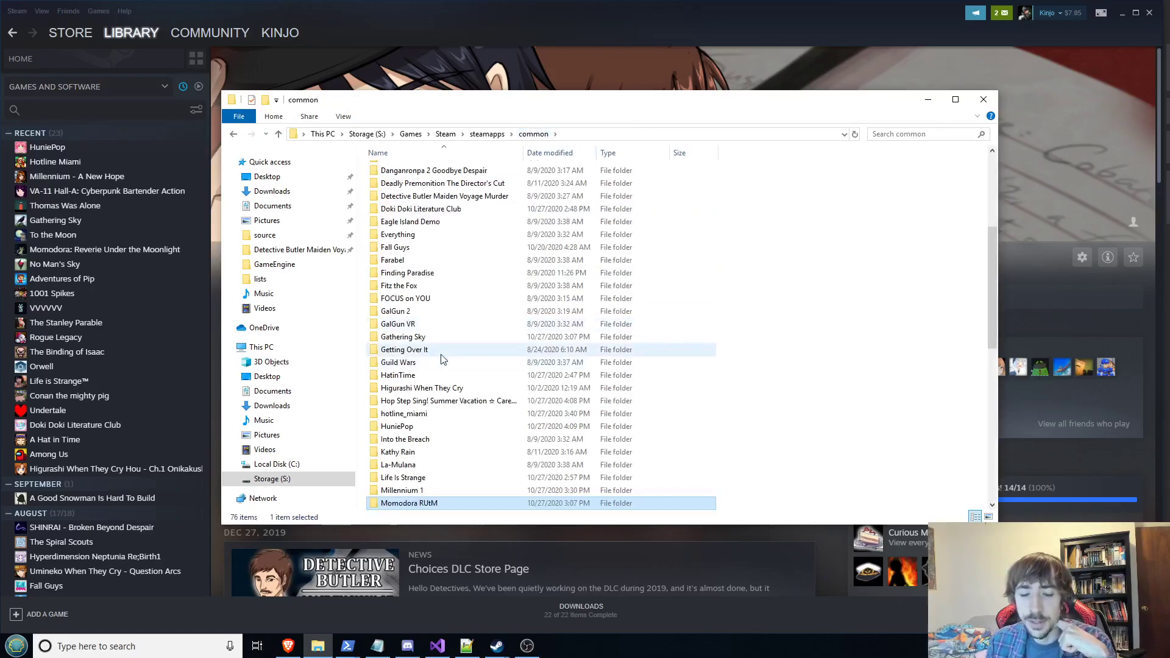
pyautogui.scroll(-3, 445, 366)
pyautogui.scroll(-1, 463, 371)
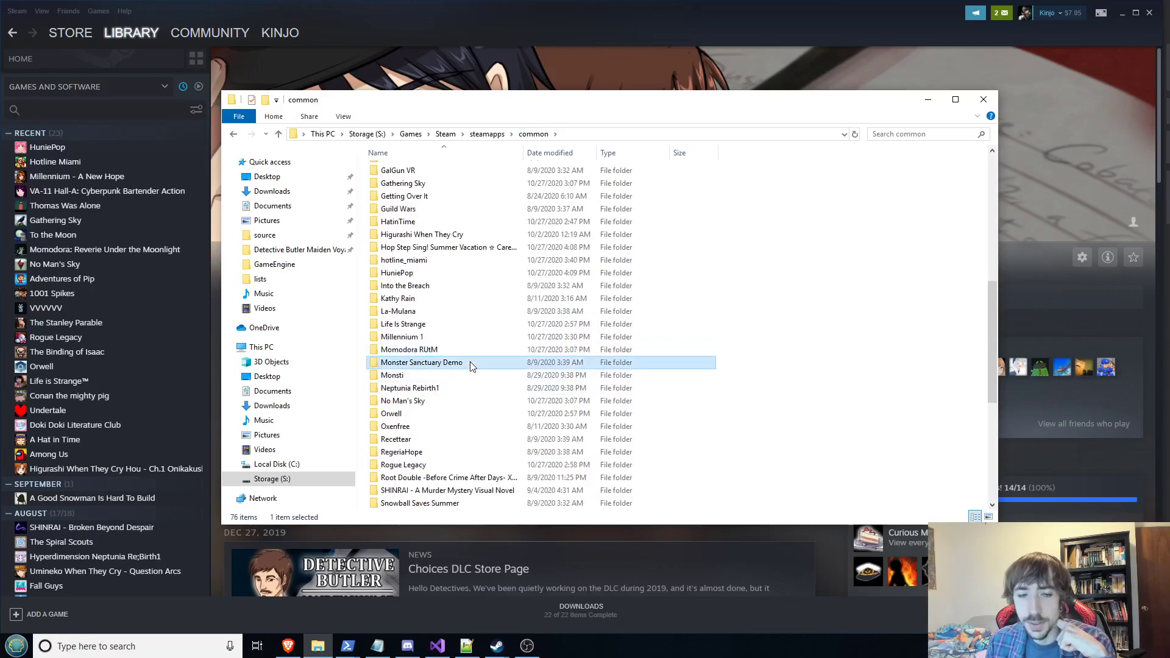
pyautogui.doubleClick(469, 370)
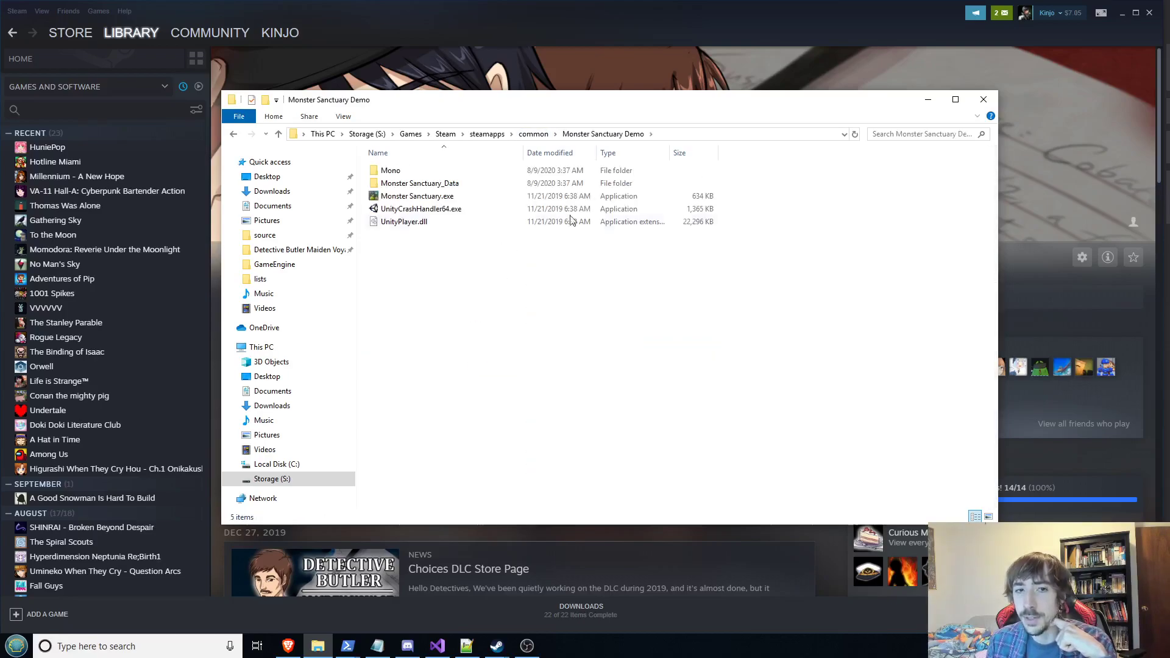
# - Go back to the common folder, open the No Man's Sky folder and examine the libraries in its Binaries subfolder
pyautogui.click(528, 135)
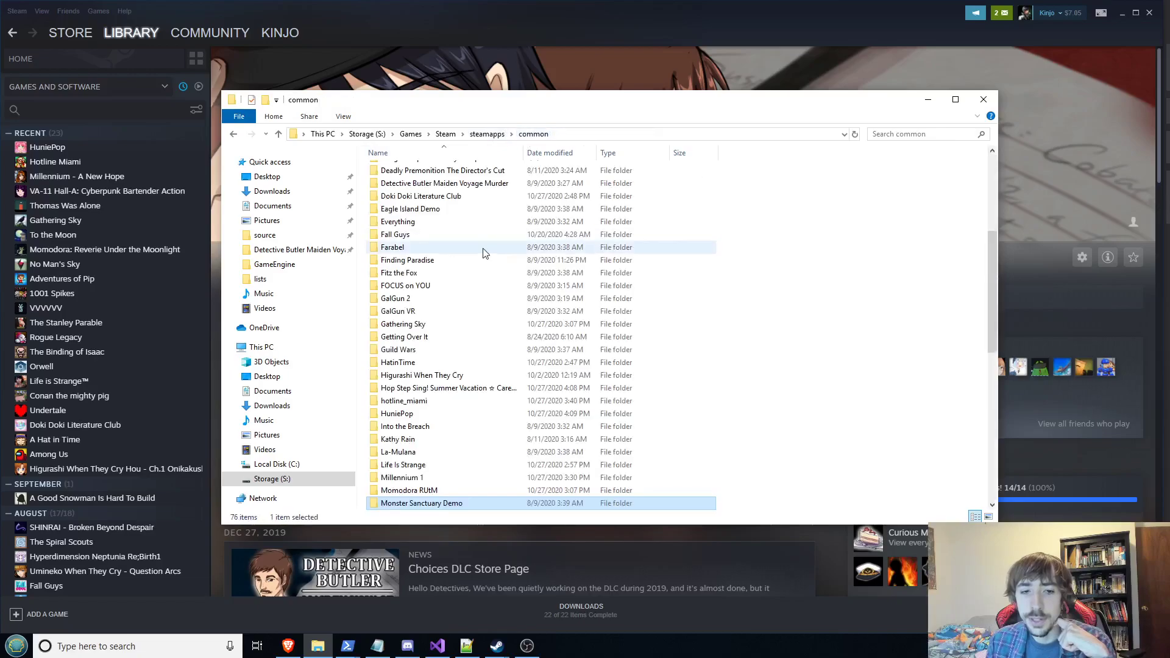
pyautogui.scroll(-5, 483, 254)
pyautogui.scroll(-3, 427, 332)
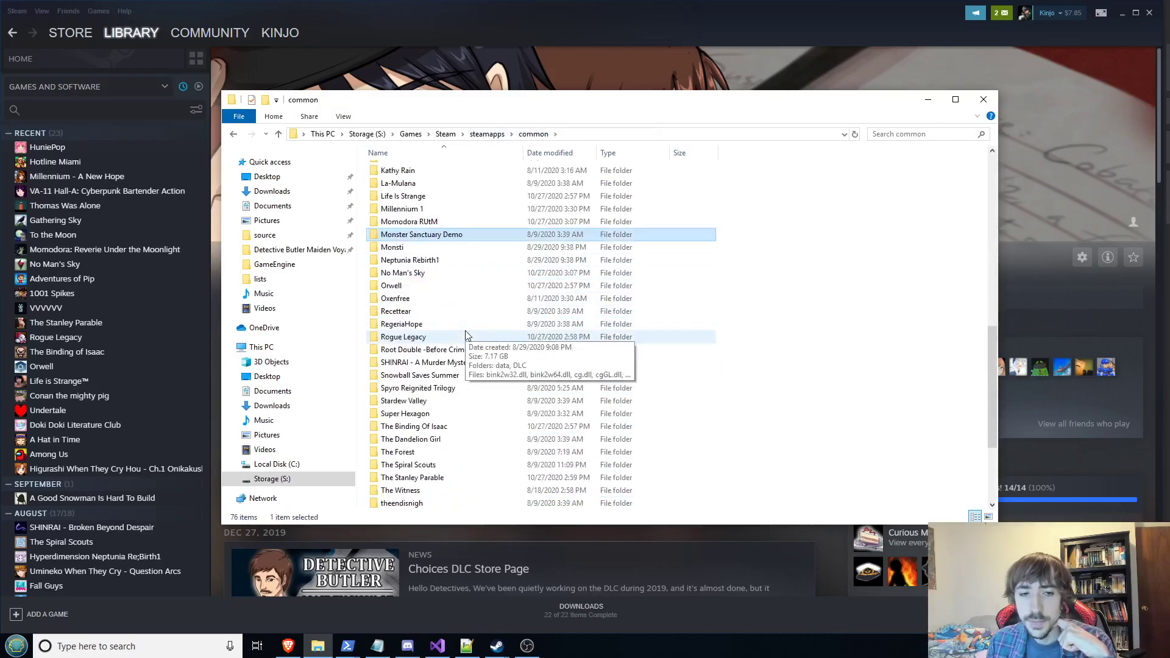
pyautogui.doubleClick(445, 273)
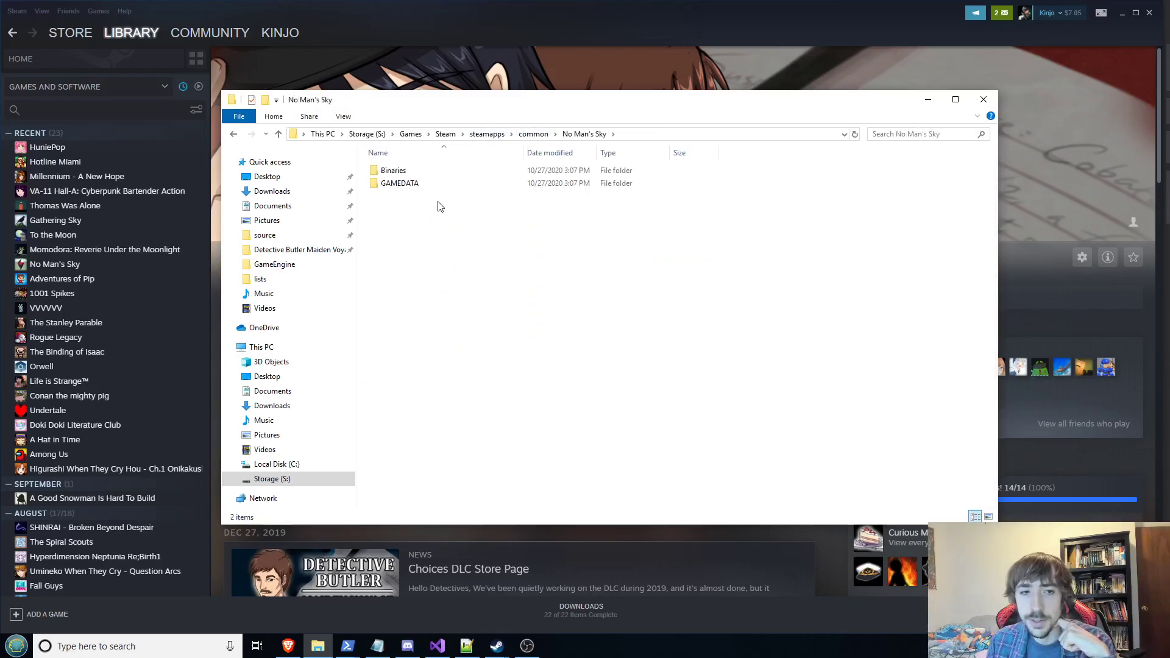
pyautogui.doubleClick(456, 173)
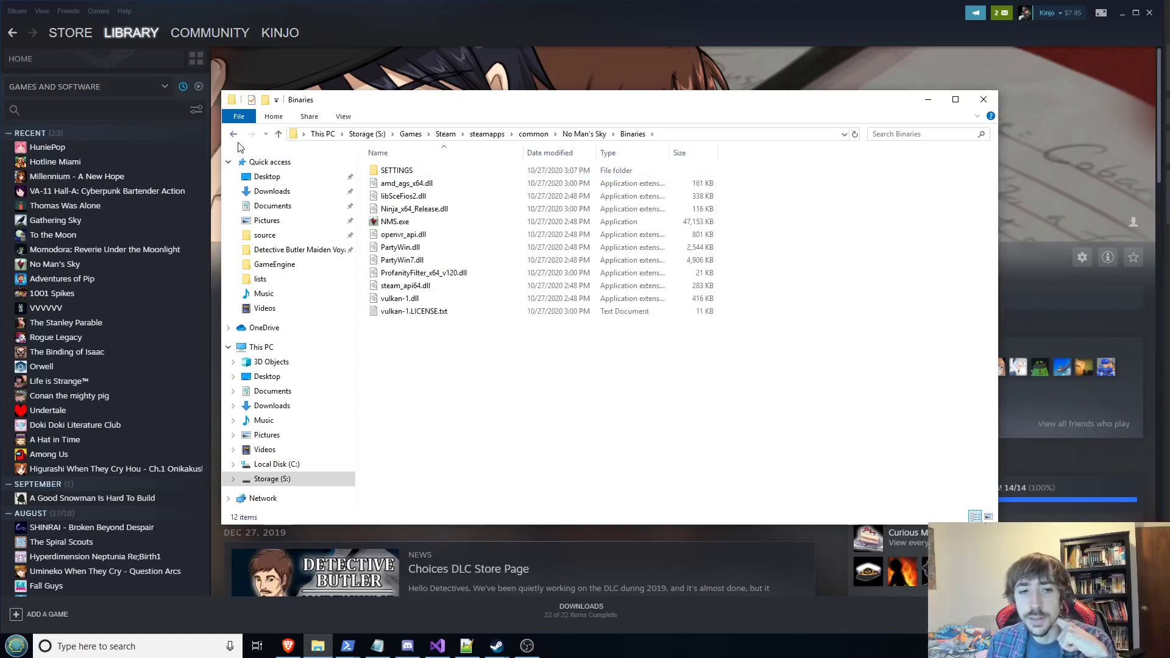
# - Inspect the PCBANKS and INPUT subfolders of No Man's Sky's GAMEDATA folder, then return to the game folder
pyautogui.click(234, 134)
pyautogui.doubleClick(419, 183)
pyautogui.doubleClick(411, 183)
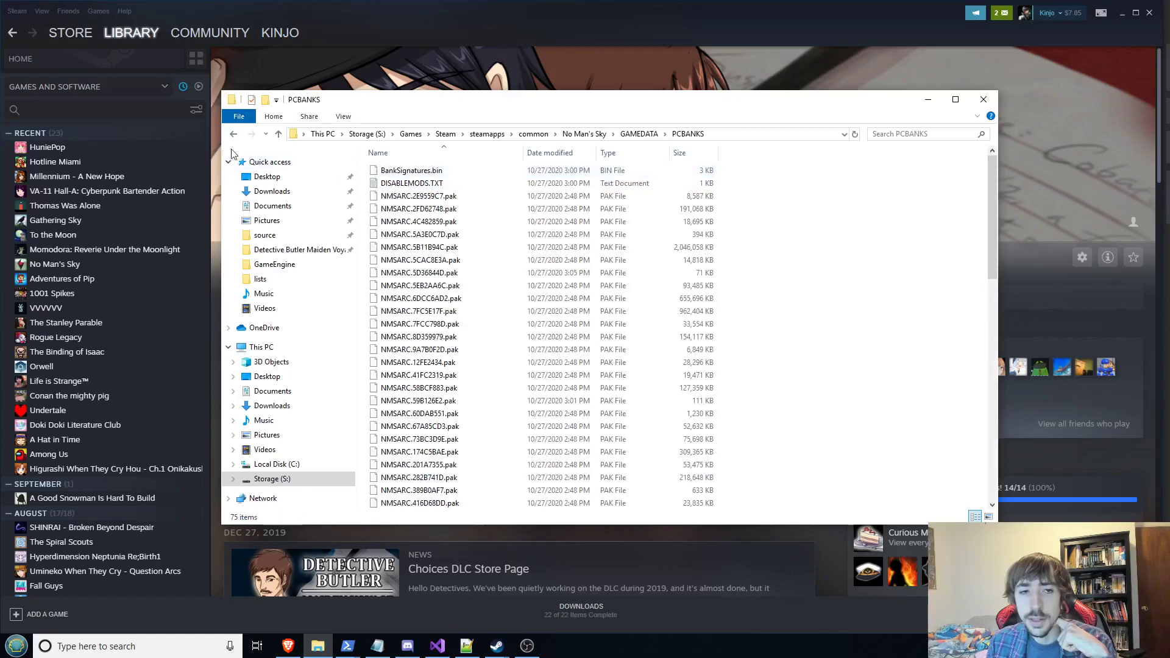
pyautogui.scroll(-6, 417, 195)
pyautogui.scroll(-5, 416, 195)
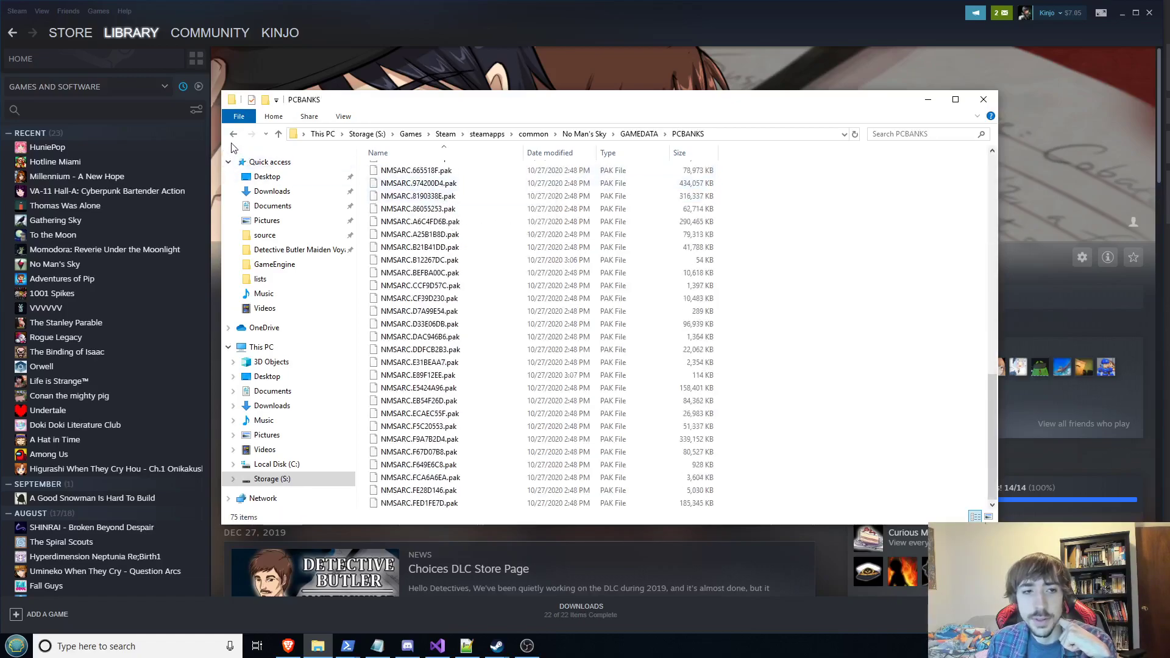
pyautogui.click(234, 136)
pyautogui.doubleClick(403, 170)
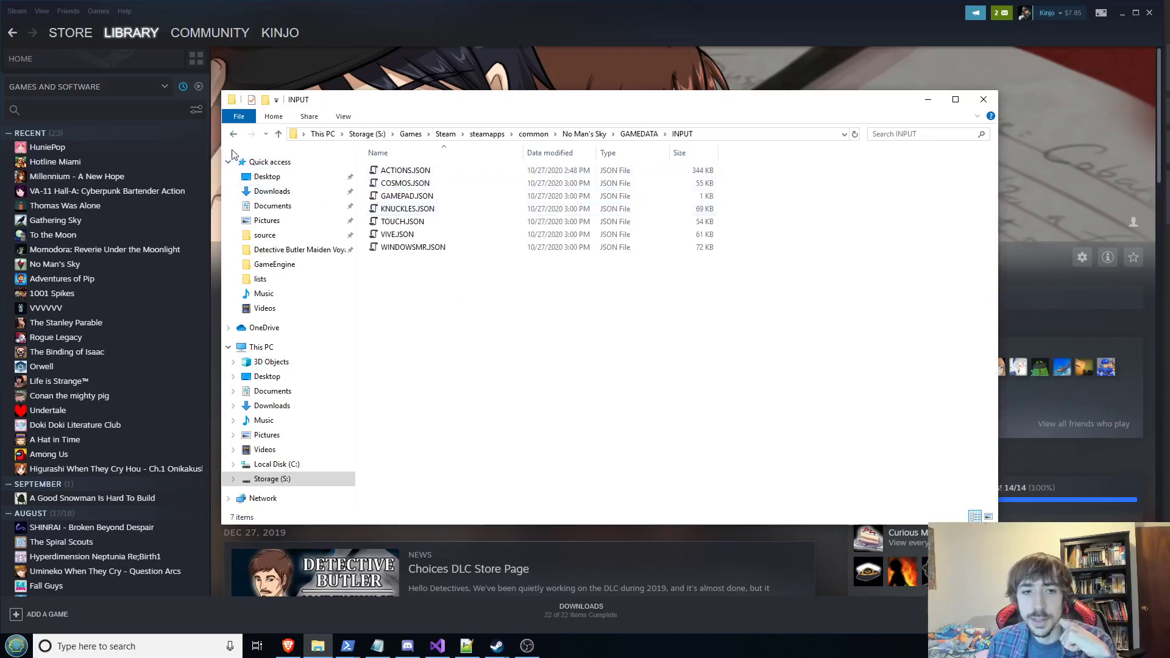
pyautogui.click(234, 133)
pyautogui.click(234, 134)
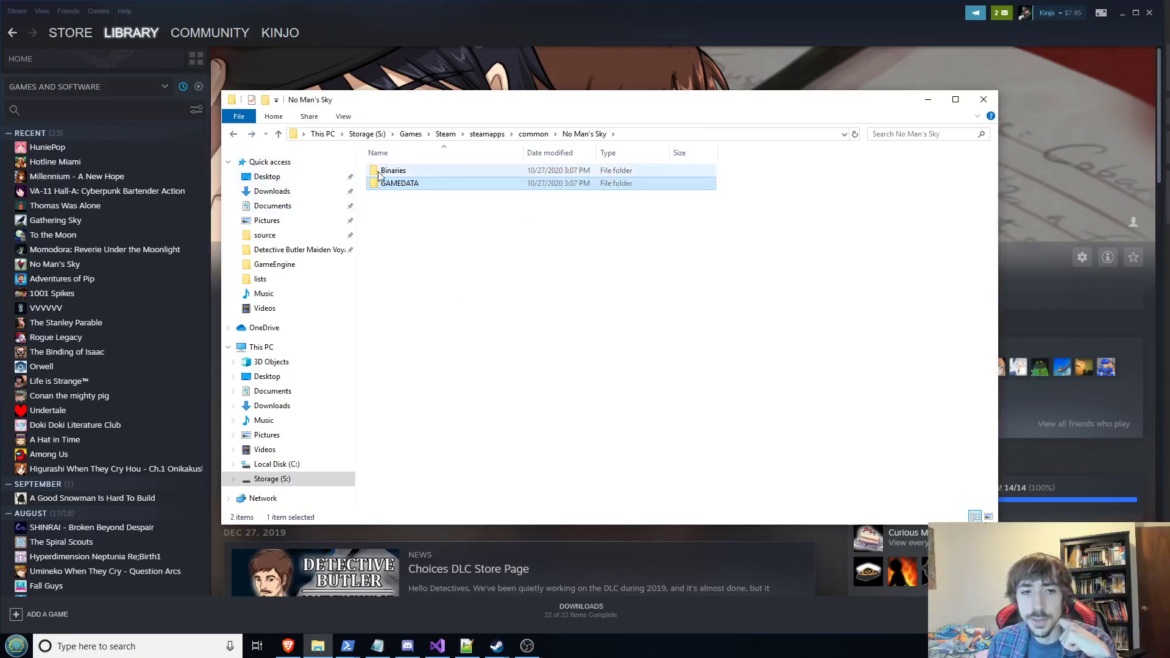
# - Reopen PCBANKS inside GAMEDATA, review its PAK files and go back to the No Man's Sky folder
pyautogui.doubleClick(469, 183)
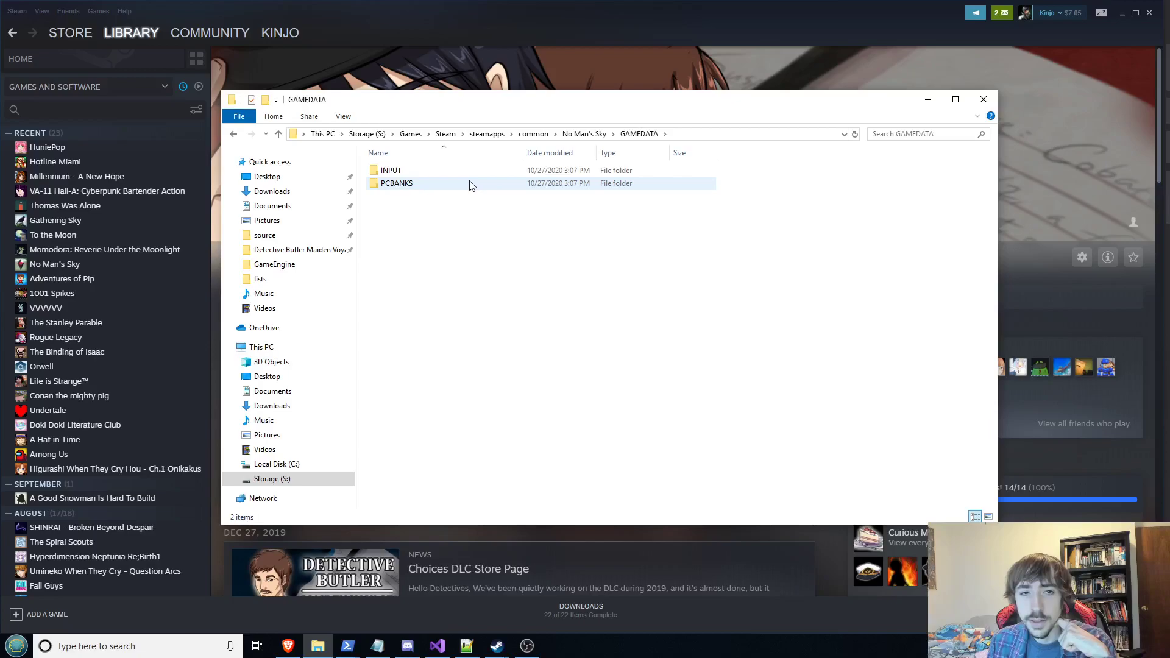
pyautogui.doubleClick(469, 183)
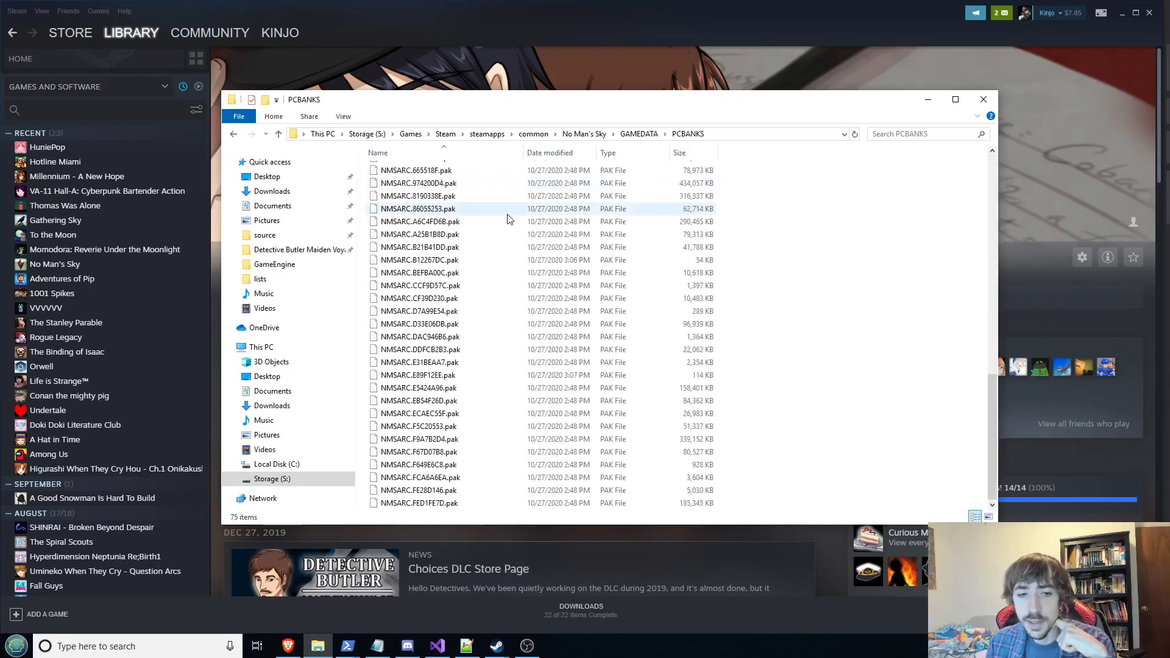
pyautogui.scroll(15, 508, 218)
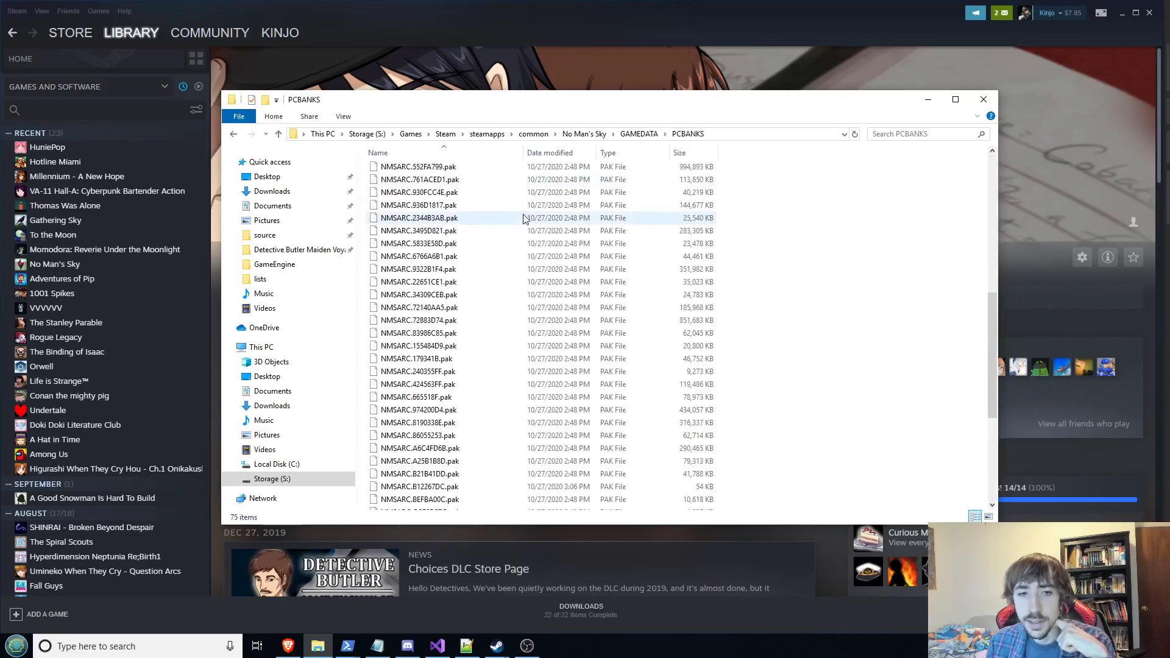
pyautogui.click(641, 135)
# - Reopen No Man's Sky's Binaries folder, check SETTINGS and its HDR subfolder, and return to the game folder
pyautogui.doubleClick(503, 172)
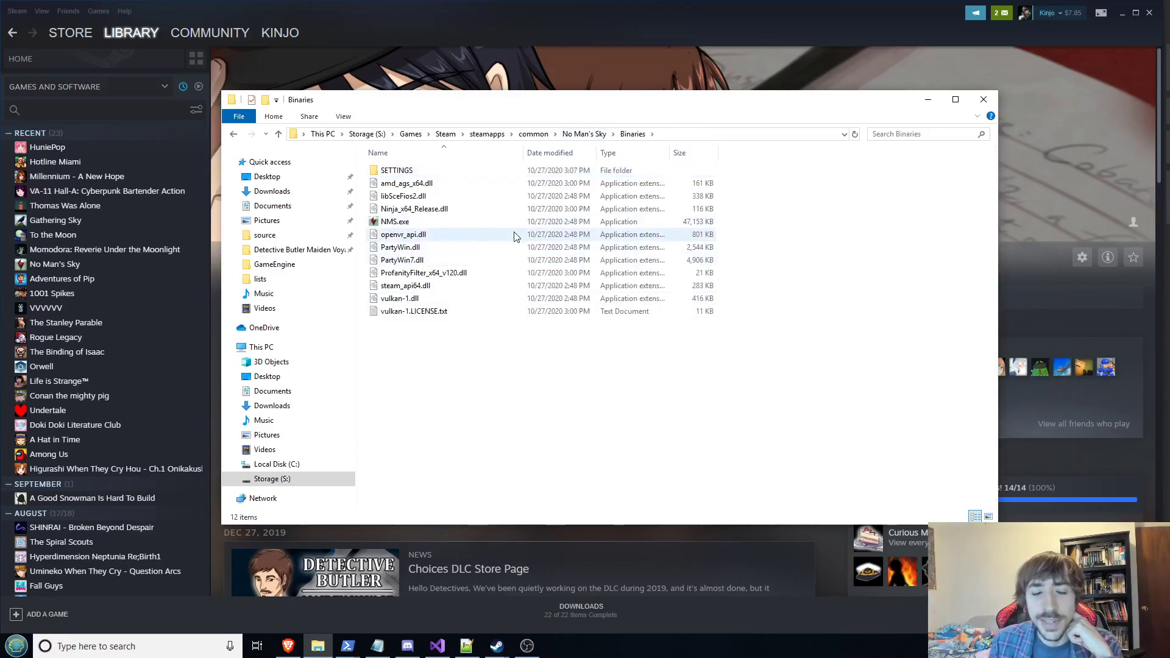
pyautogui.doubleClick(403, 171)
pyautogui.doubleClick(402, 171)
pyautogui.click(233, 134)
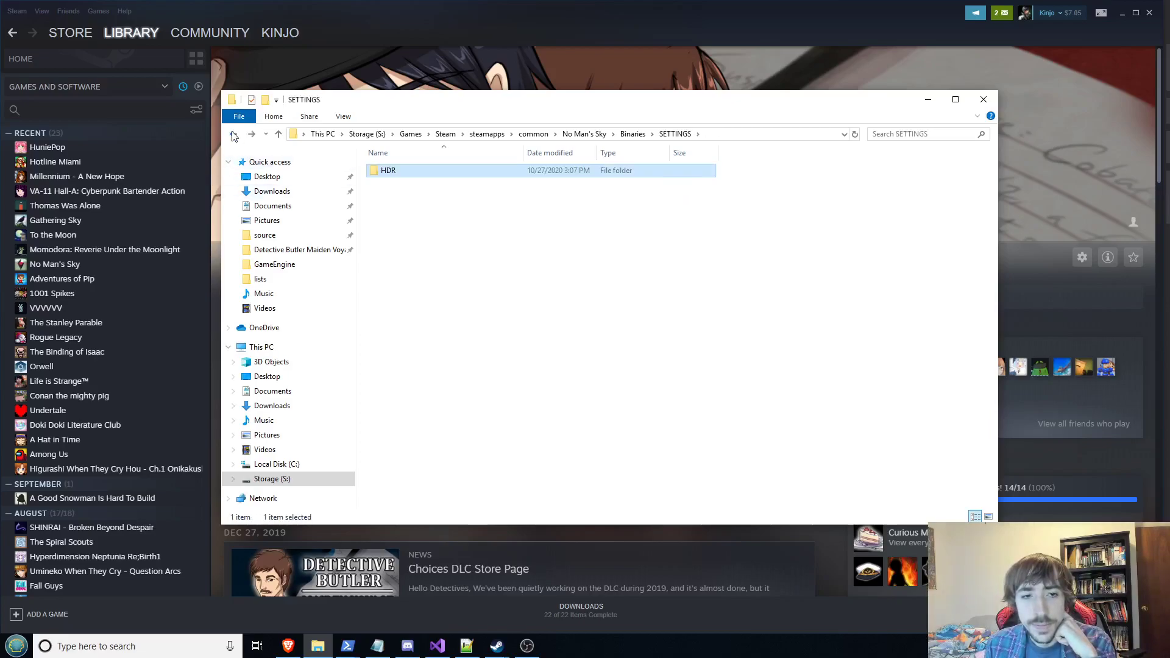
pyautogui.click(233, 134)
pyautogui.click(233, 134)
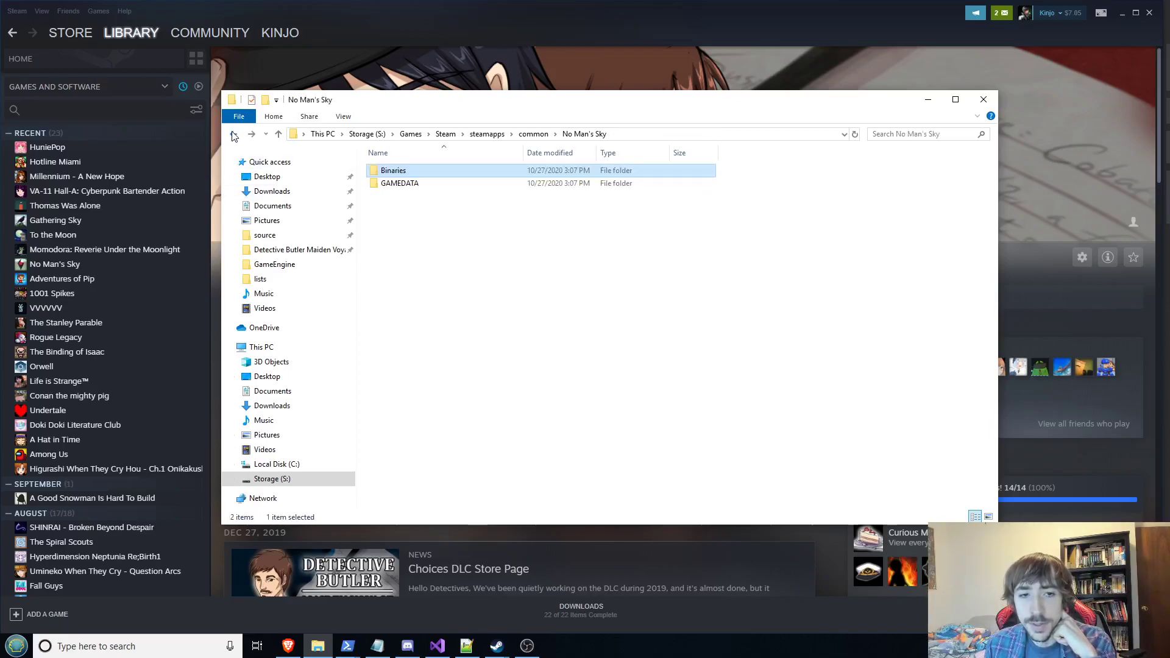
# - Look through No Man's Sky's GAMEDATA folder once more, checking the INPUT JSON files and the PCBANKS archives
pyautogui.click(429, 183)
pyautogui.doubleClick(427, 183)
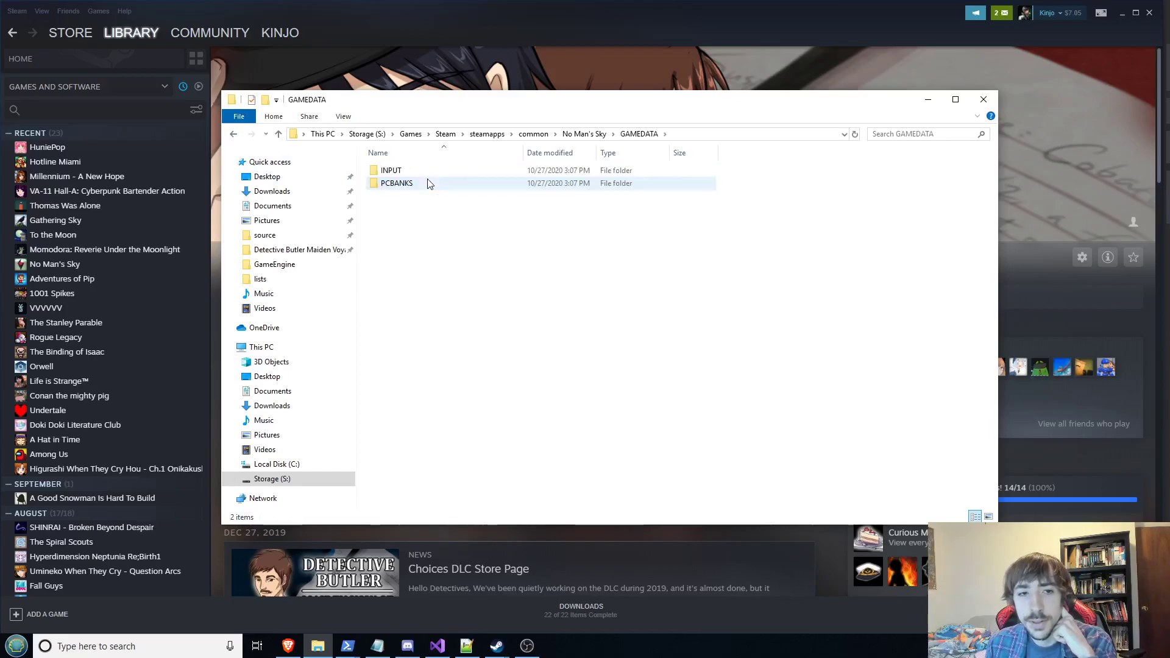
pyautogui.doubleClick(412, 172)
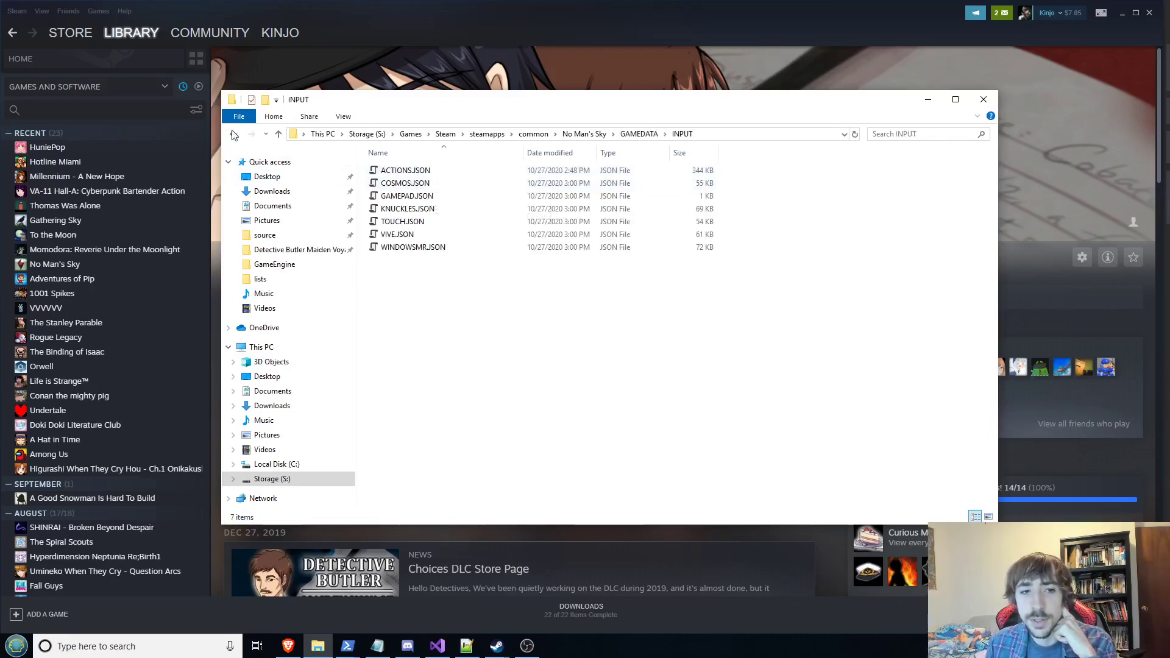
pyautogui.click(233, 134)
pyautogui.doubleClick(390, 183)
pyautogui.scroll(-5, 497, 317)
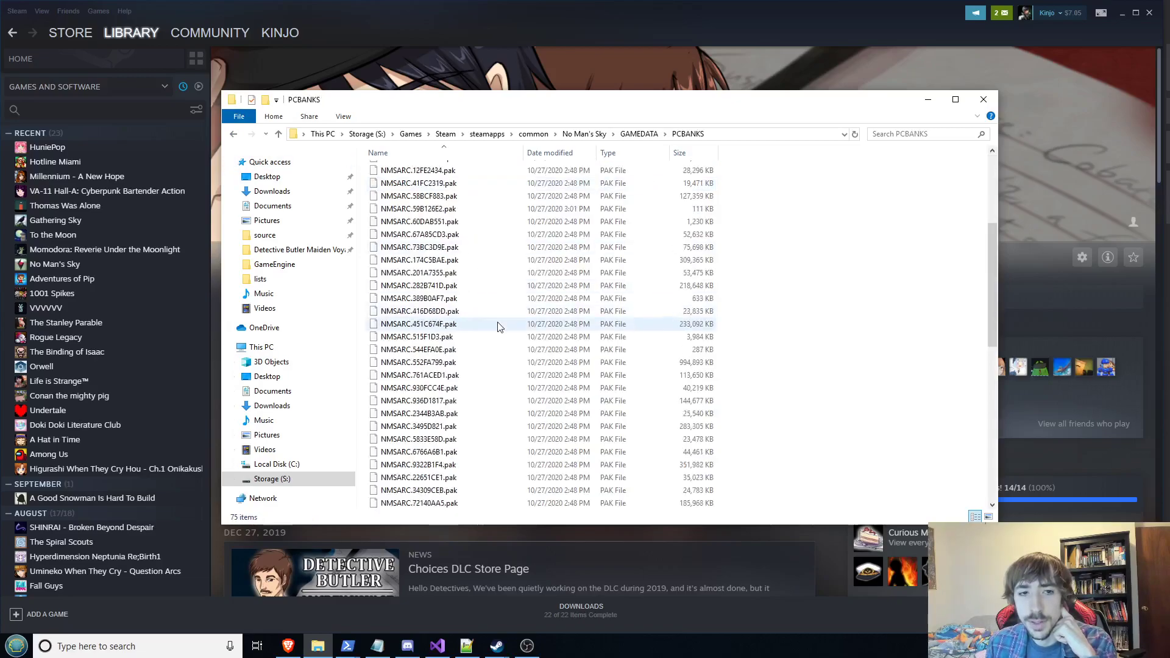
pyautogui.scroll(-8, 497, 326)
# - Leave No Man's Sky for the common folder and open the Orwell folder to examine its files
pyautogui.click(600, 134)
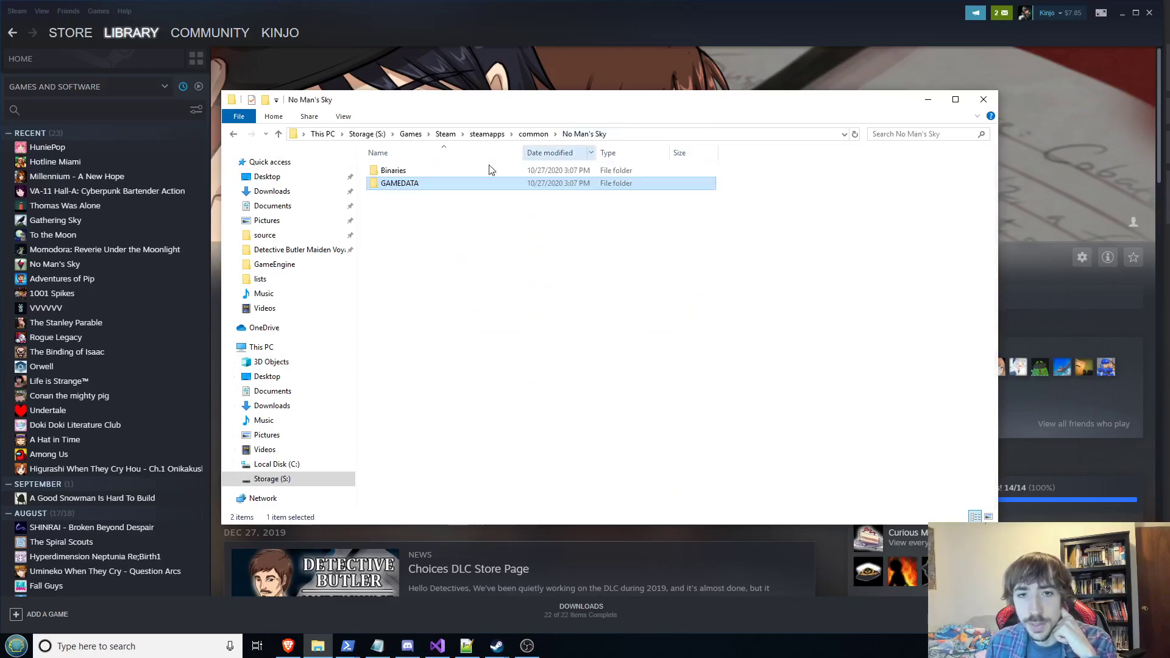
pyautogui.click(534, 133)
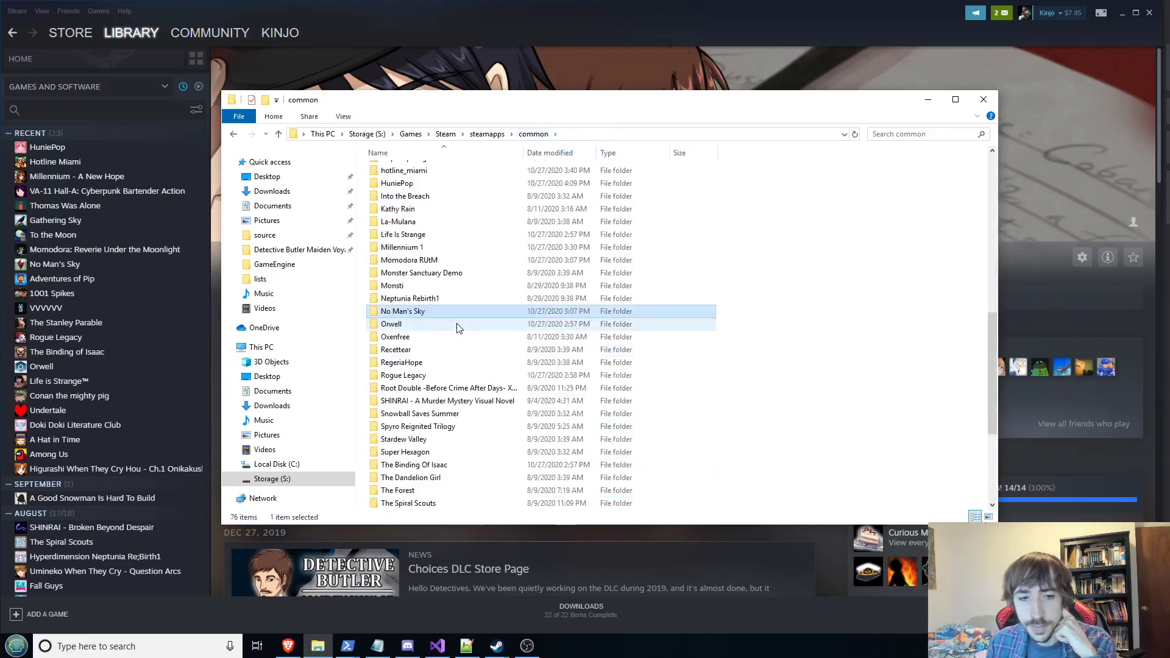
pyautogui.doubleClick(451, 326)
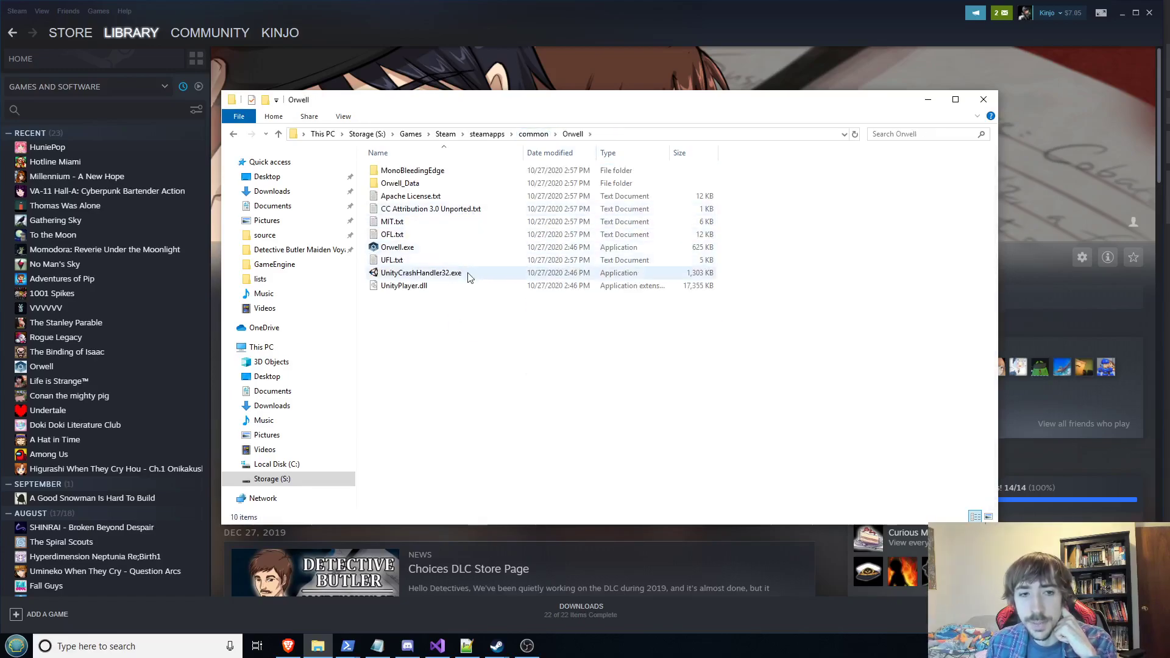
# - Return to the common folder, open the Oxenfree folder and look inside its Oxenfree_Data subfolder
pyautogui.click(233, 135)
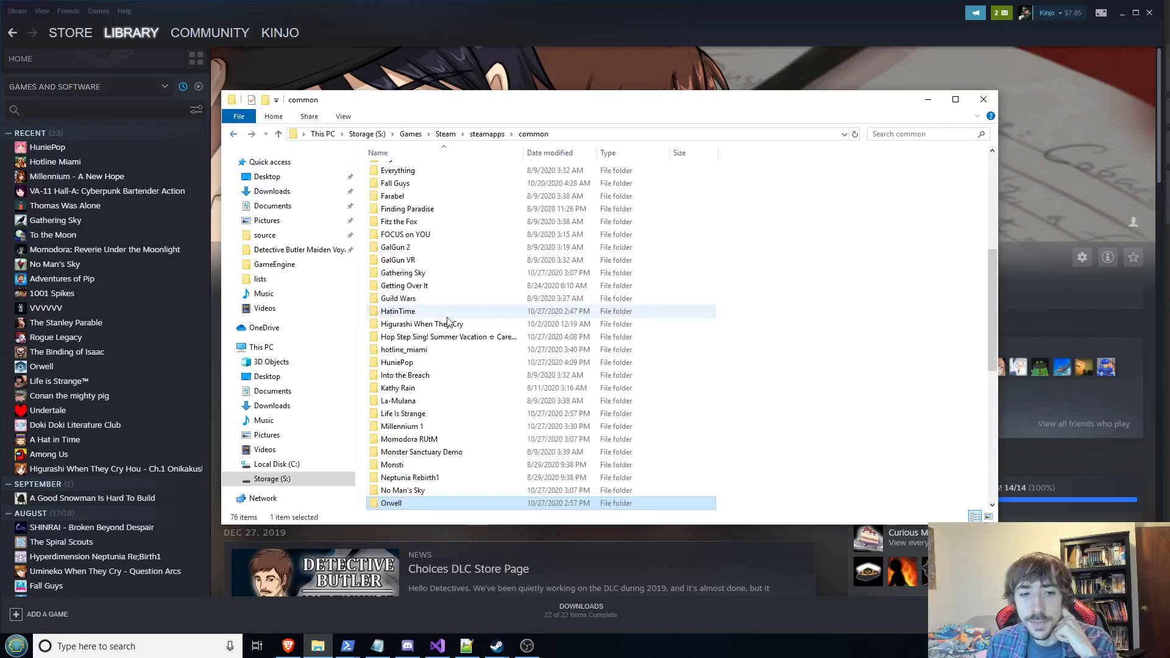
pyautogui.scroll(-4, 449, 320)
pyautogui.doubleClick(444, 366)
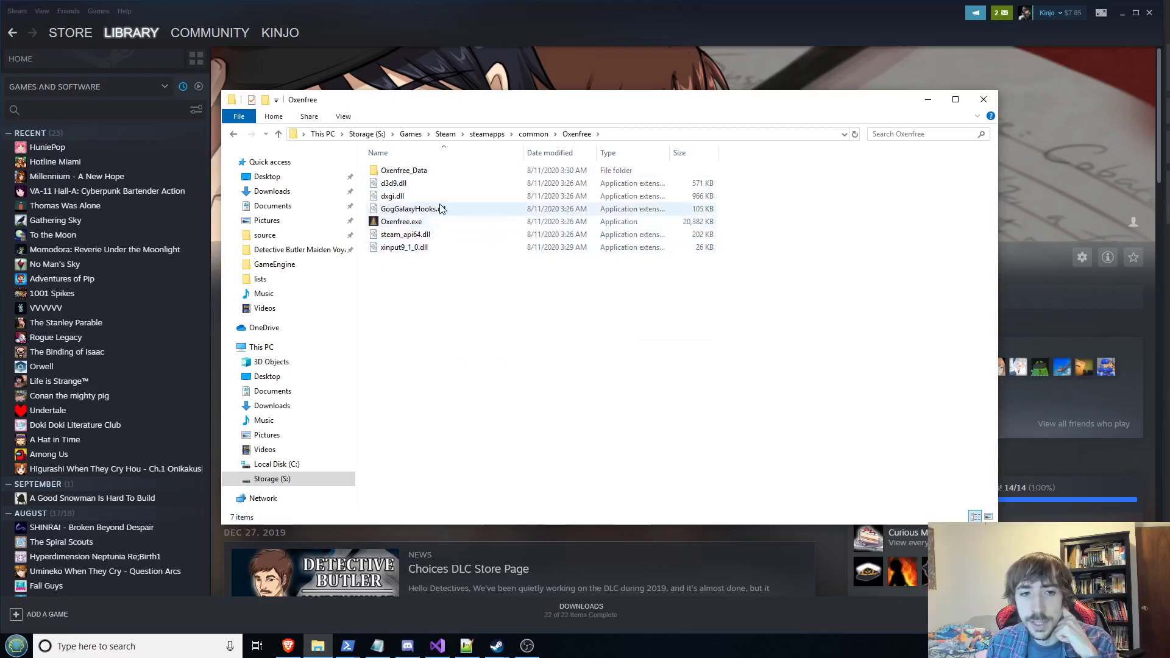
pyautogui.doubleClick(421, 170)
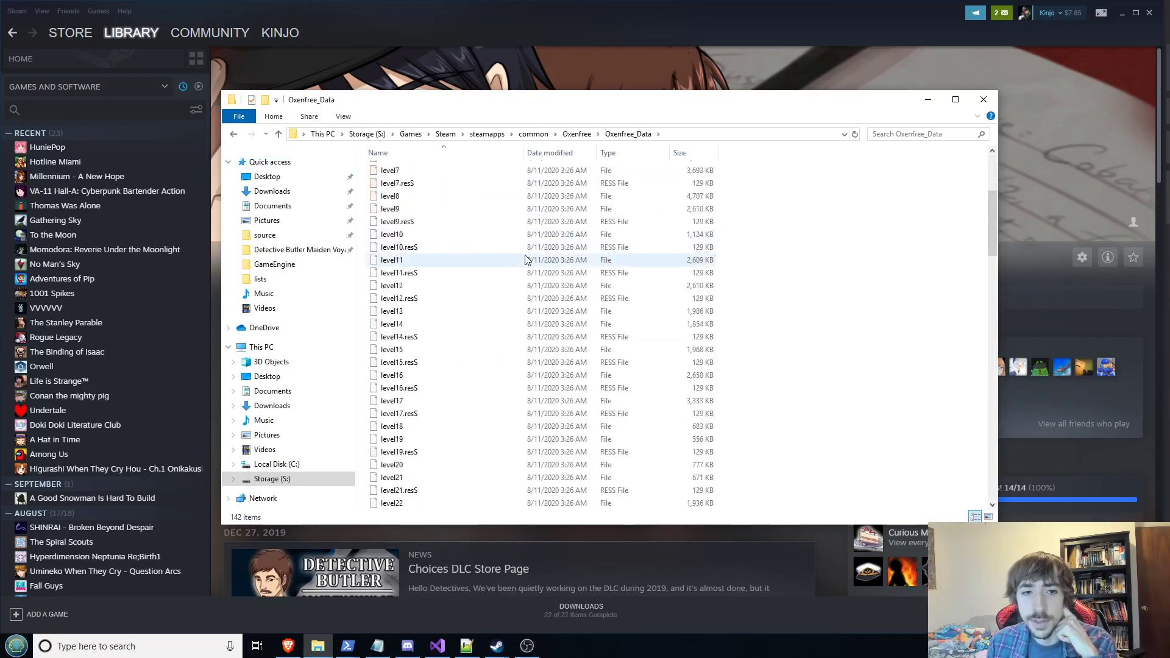
# - Leave Oxenfree_Data for the common folder and open the Recettear folder to examine its files
pyautogui.click(475, 247)
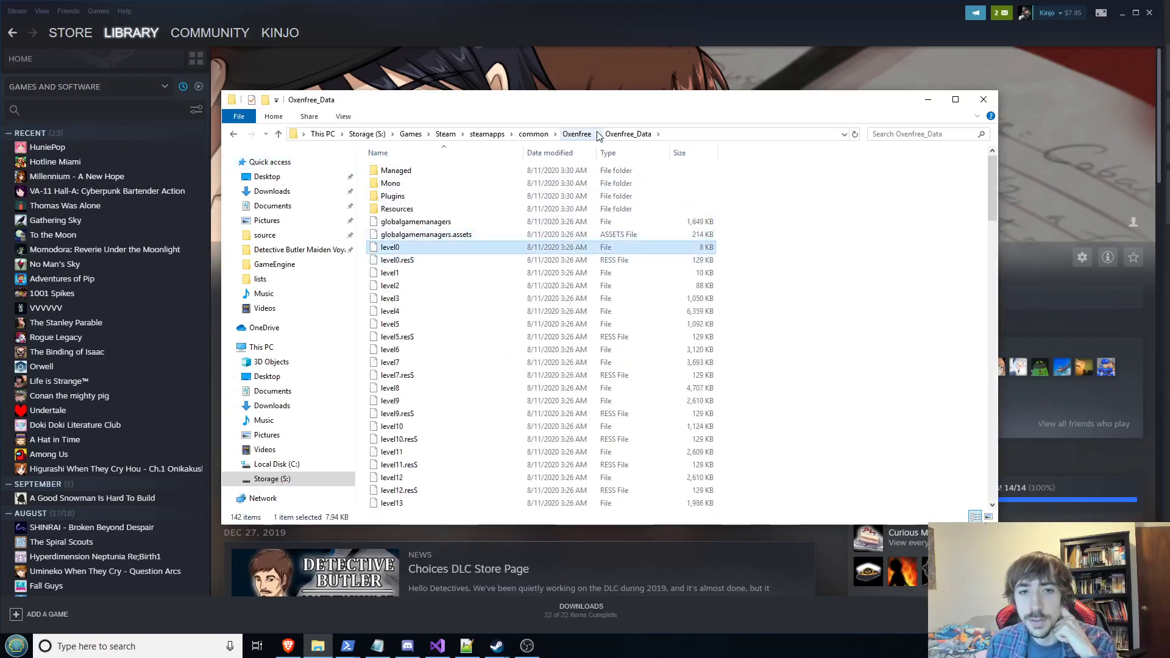
pyautogui.click(573, 134)
pyautogui.click(533, 134)
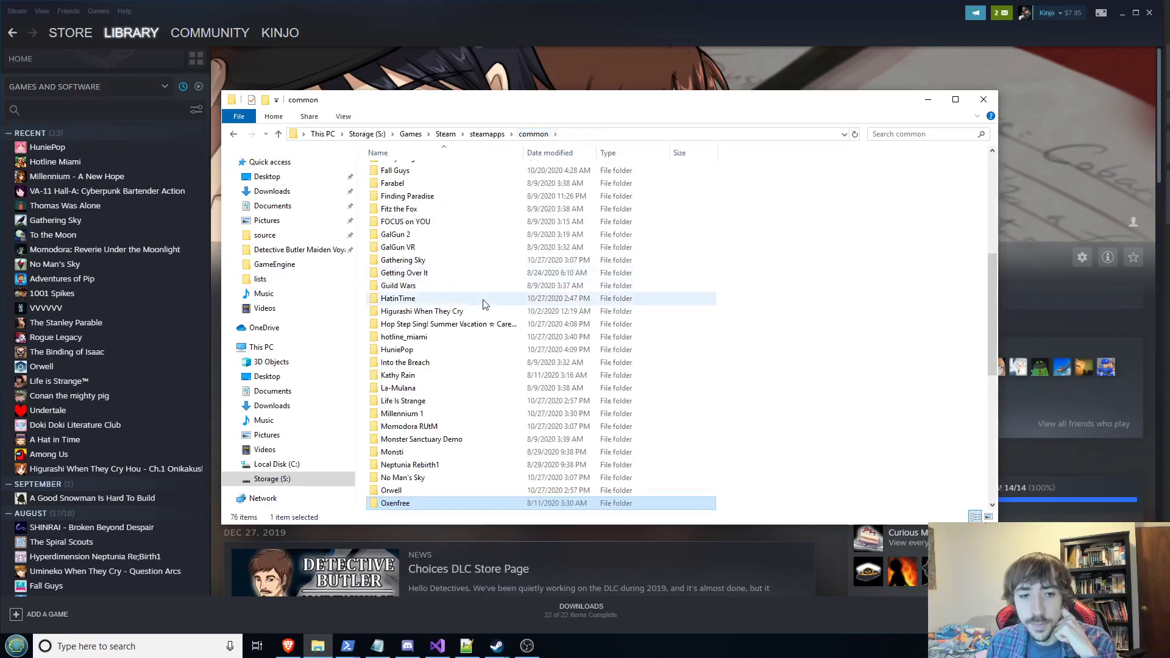
pyautogui.scroll(-3, 457, 274)
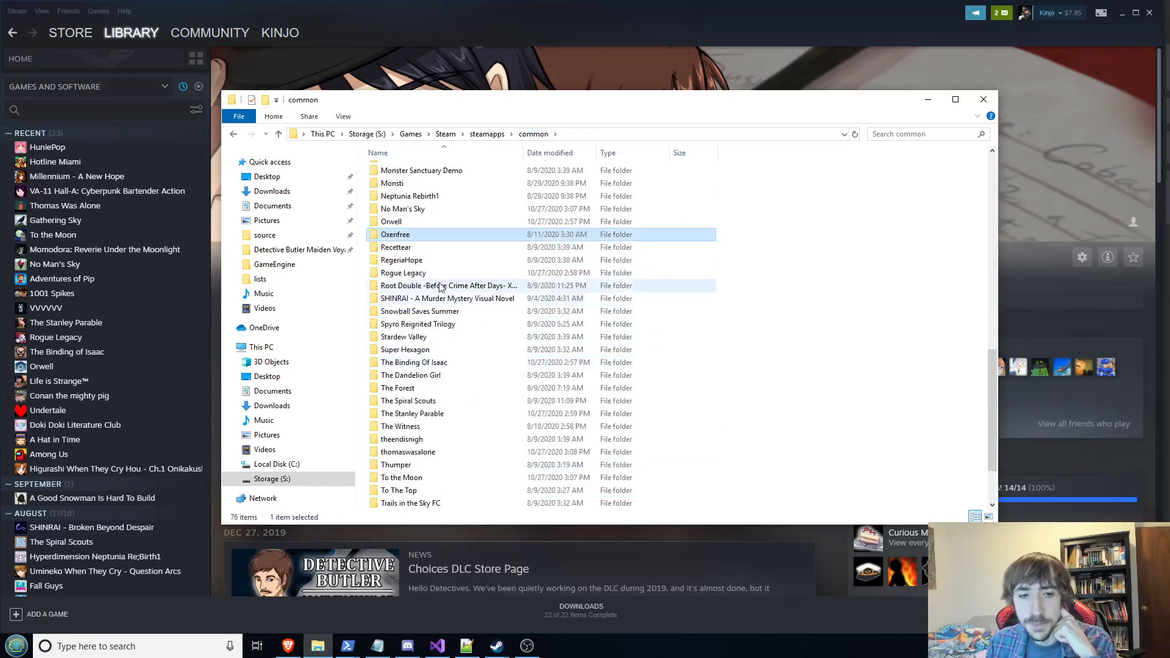
pyautogui.doubleClick(436, 250)
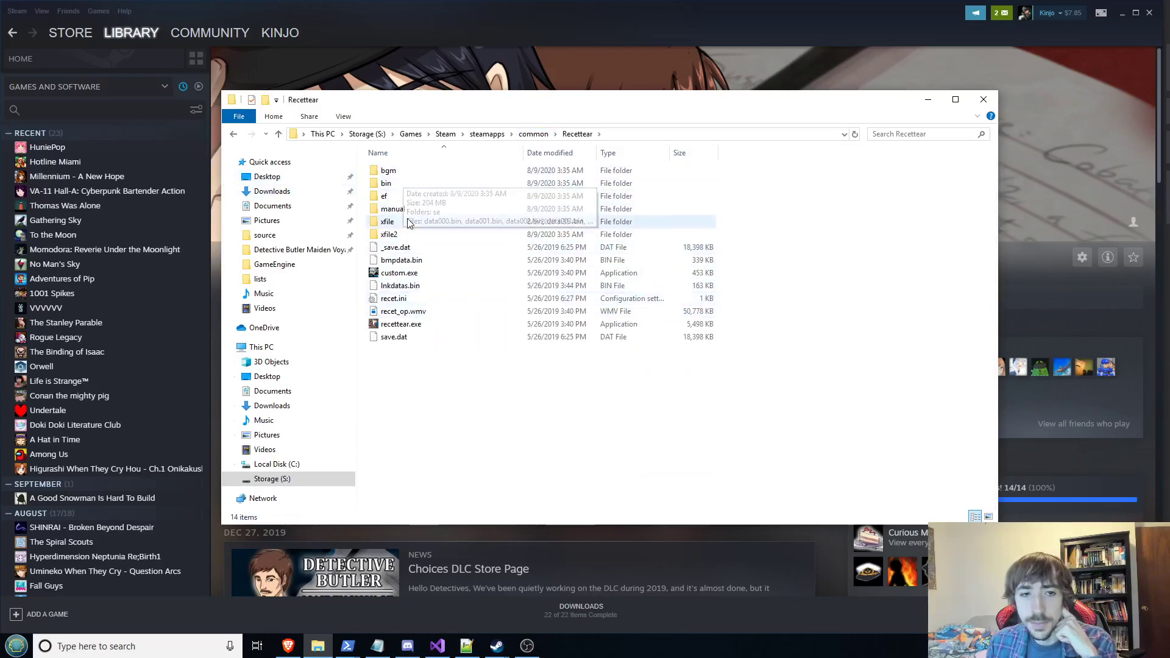
# - Look inside Recettear's bin and manual subfolders and return to the game folder
pyautogui.doubleClick(407, 186)
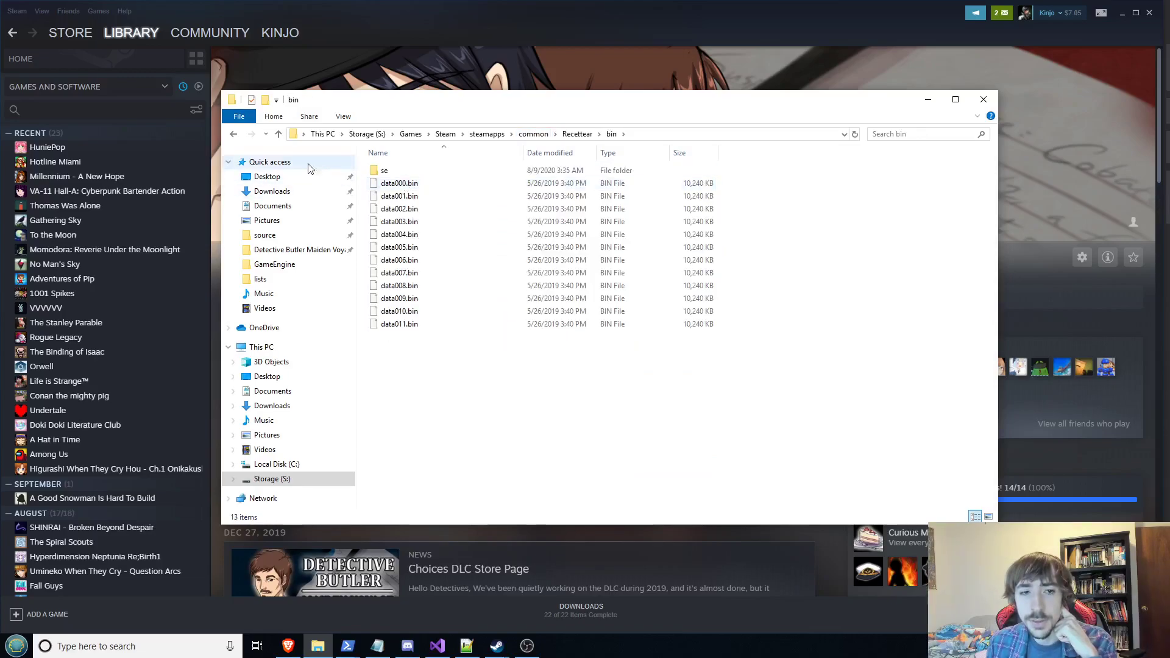
pyautogui.click(234, 134)
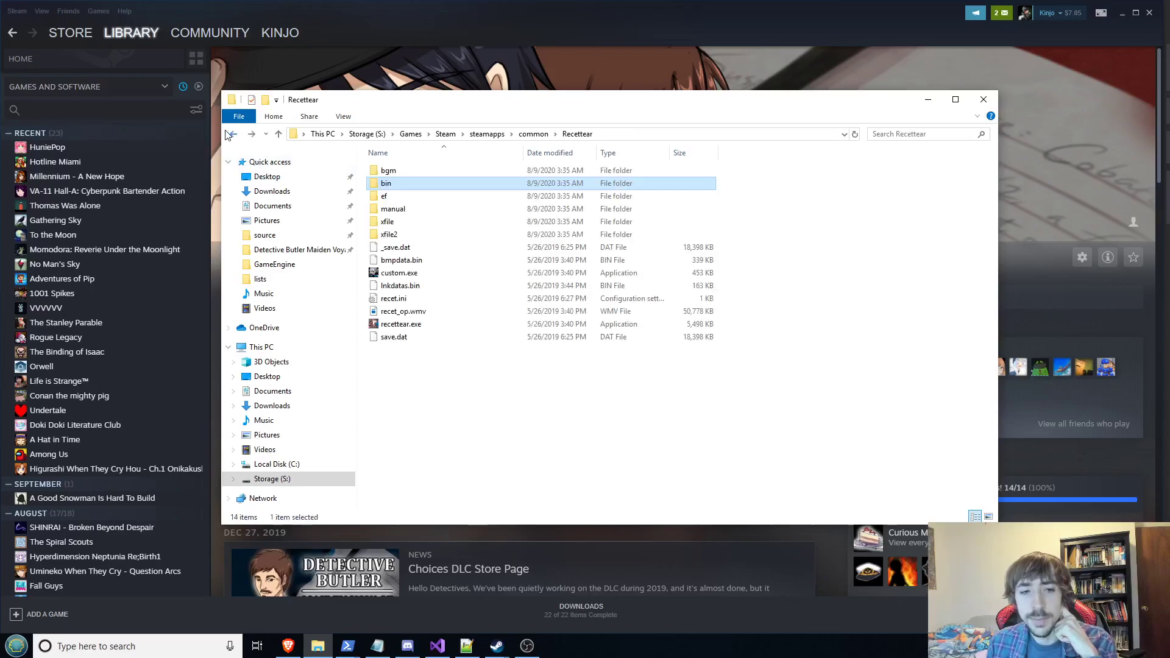
pyautogui.doubleClick(453, 217)
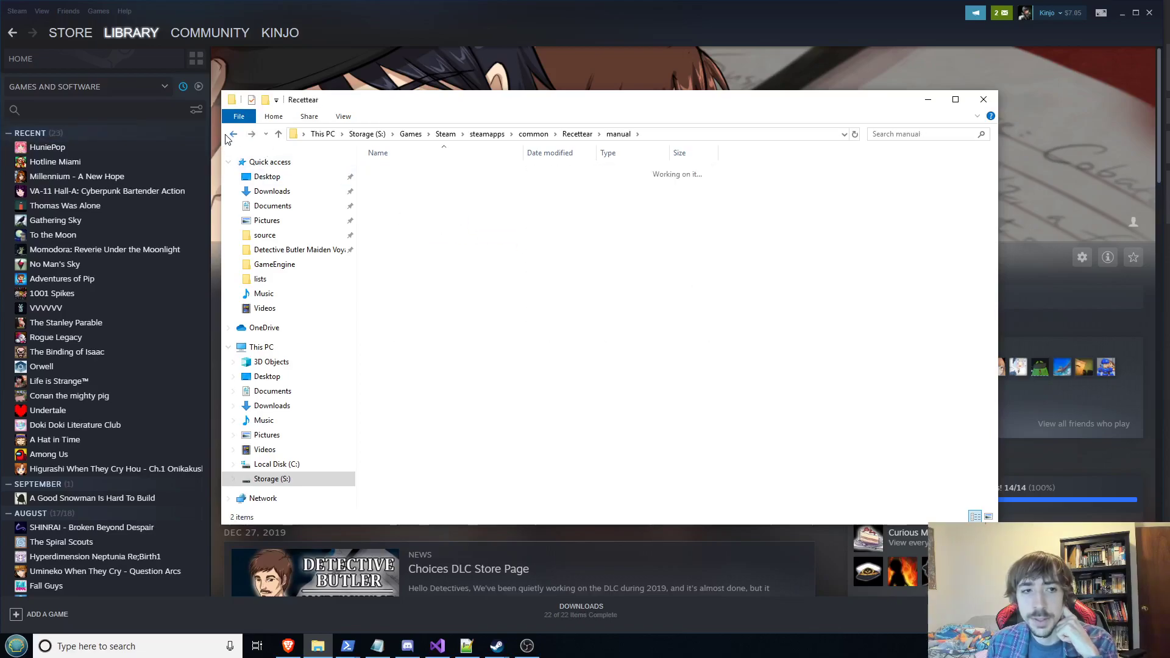
pyautogui.click(233, 134)
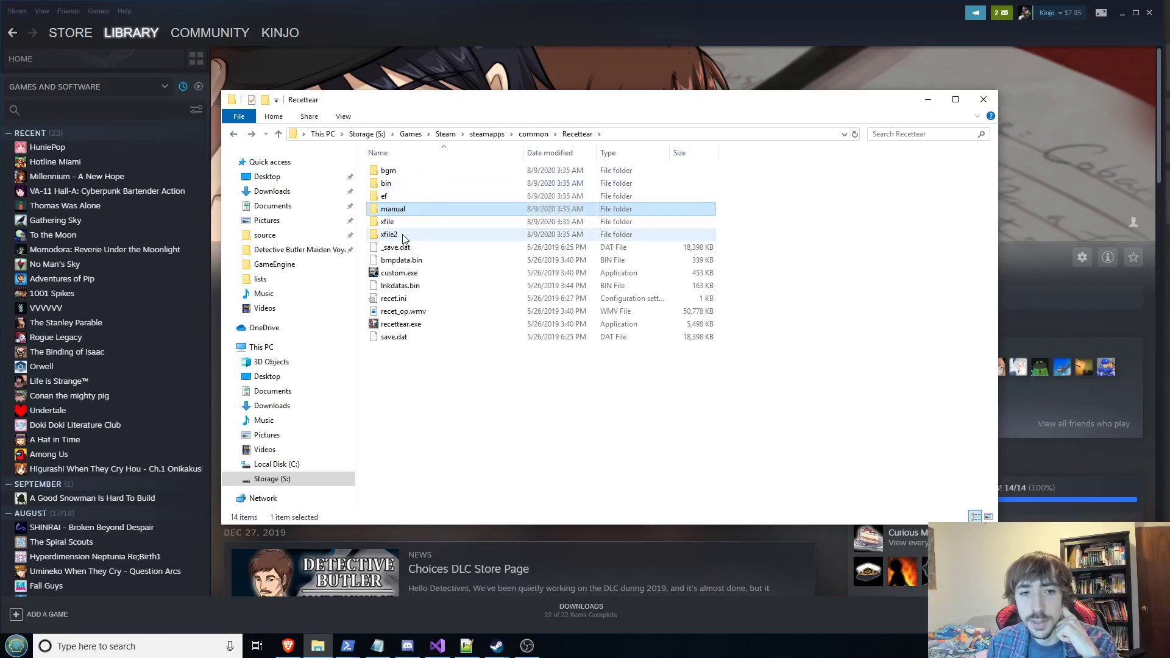
pyautogui.doubleClick(393, 184)
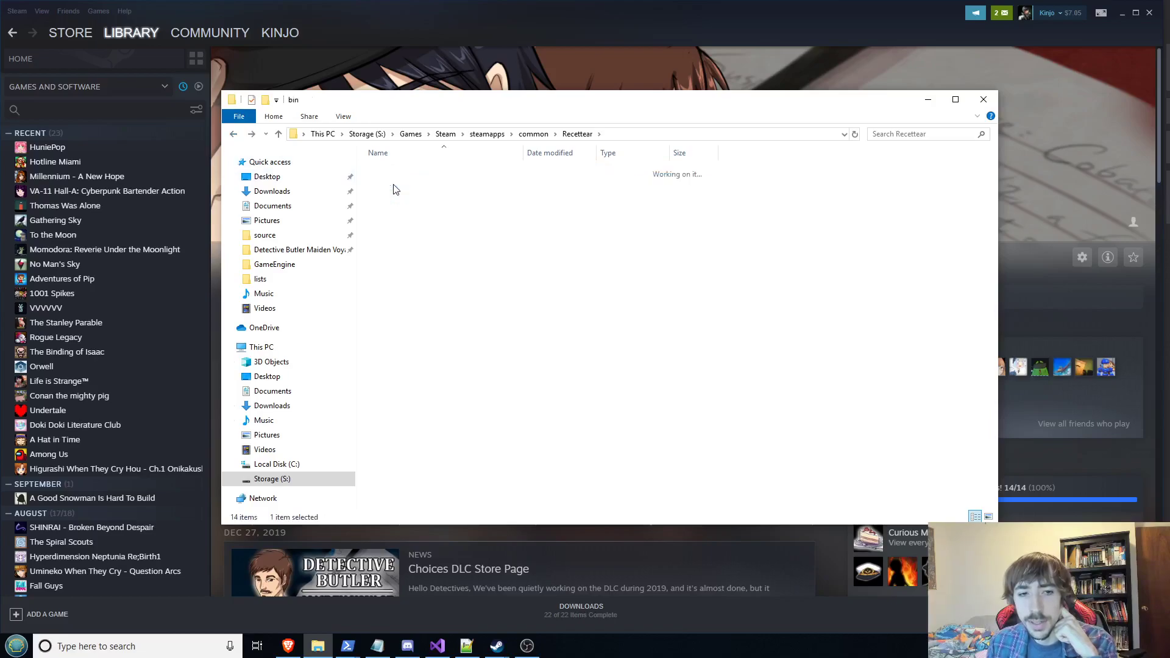
pyautogui.click(233, 134)
# - Go back to the common folder, open the RegeriaHope folder and select its renpy subfolder
pyautogui.click(233, 134)
pyautogui.scroll(-6, 484, 297)
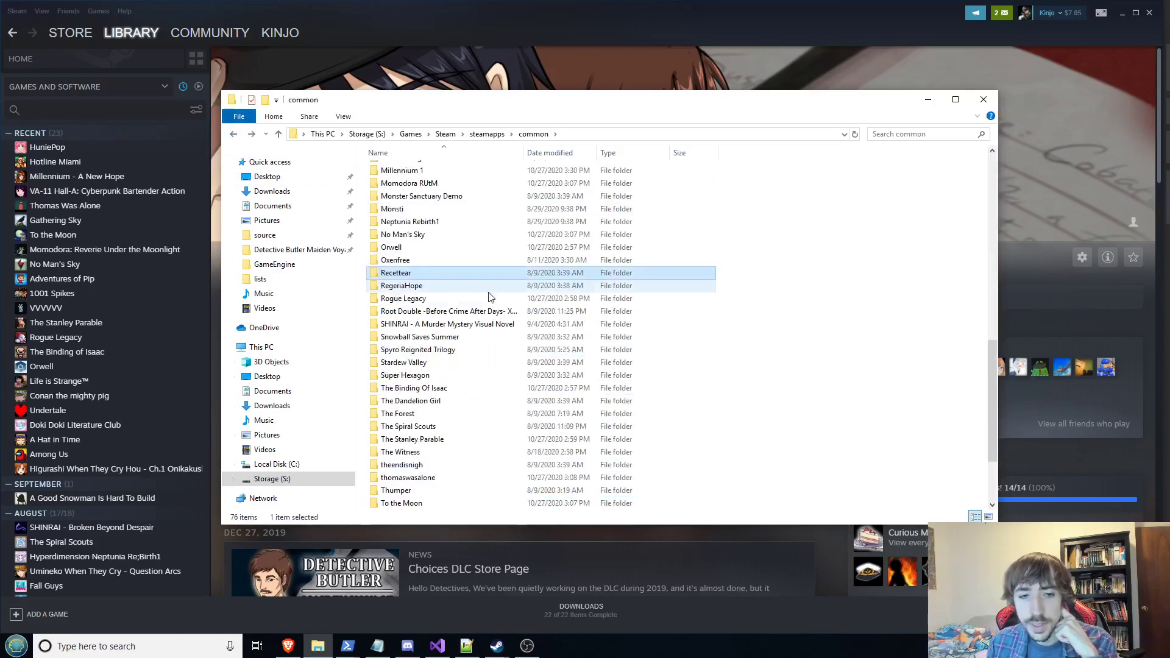
pyautogui.doubleClick(473, 287)
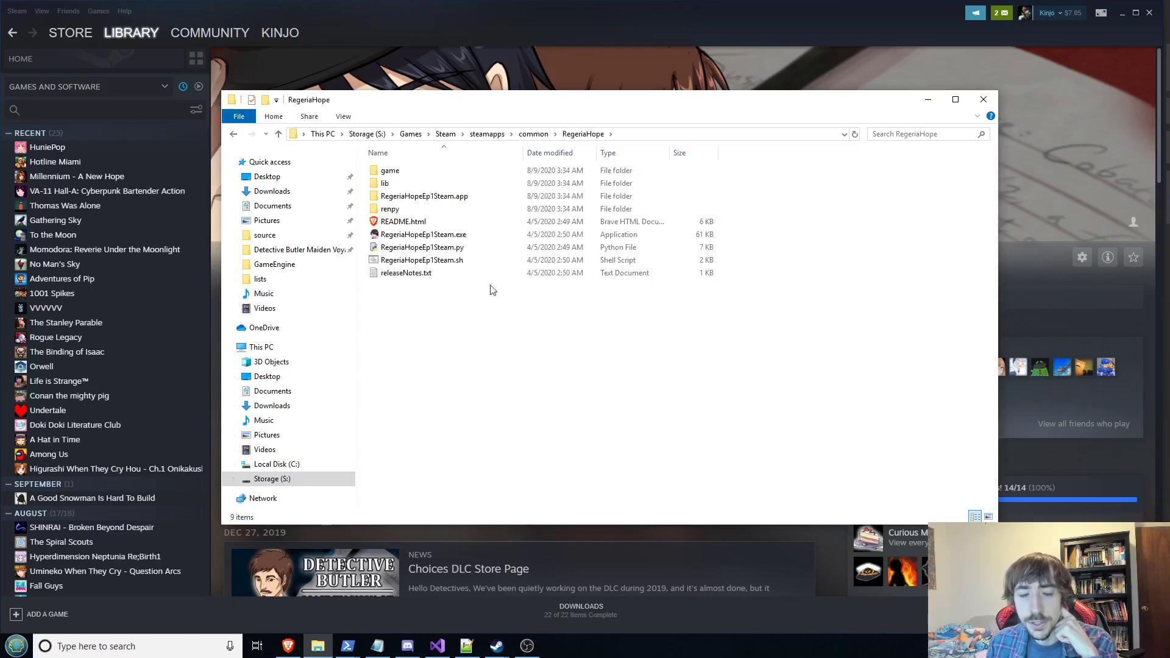
pyautogui.click(445, 214)
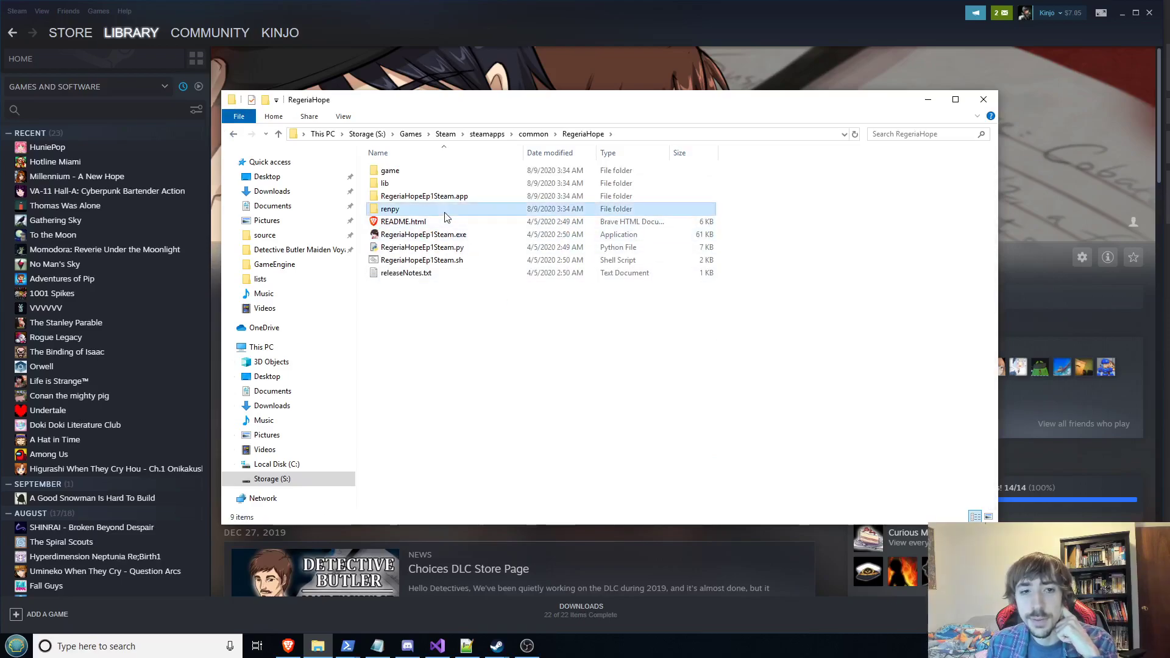
# - Return to the common folder, open Rogue Legacy and examine the XML and XNB files in Content's GameSpritesheets subfolder
pyautogui.click(232, 134)
pyautogui.scroll(5, 443, 407)
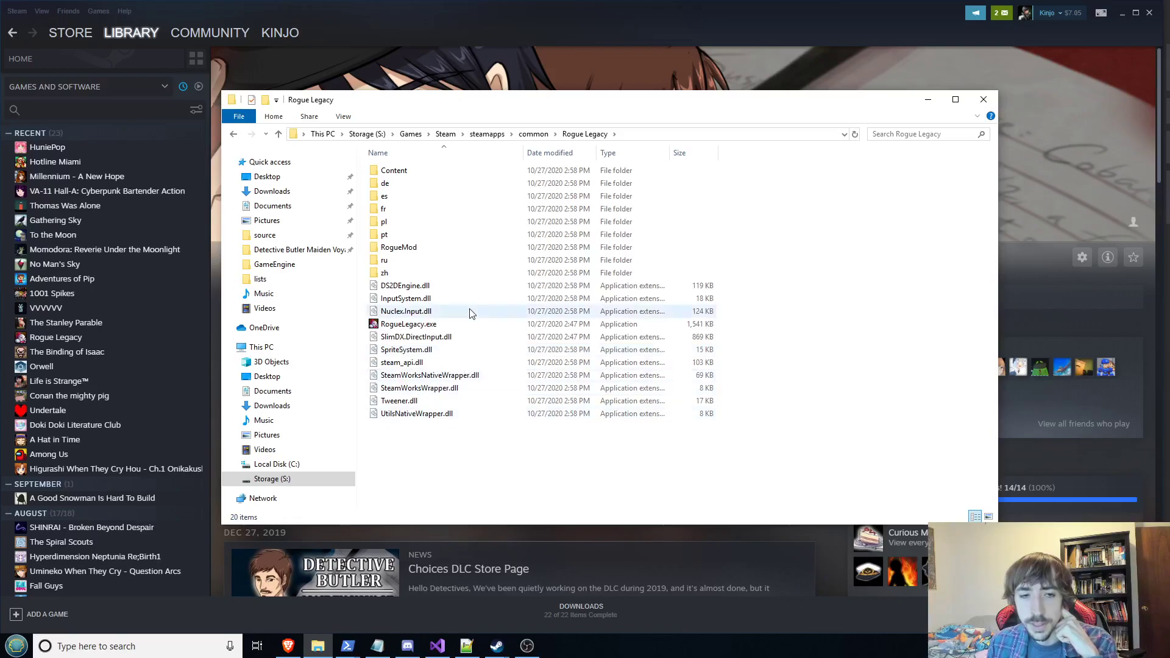
pyautogui.doubleClick(408, 173)
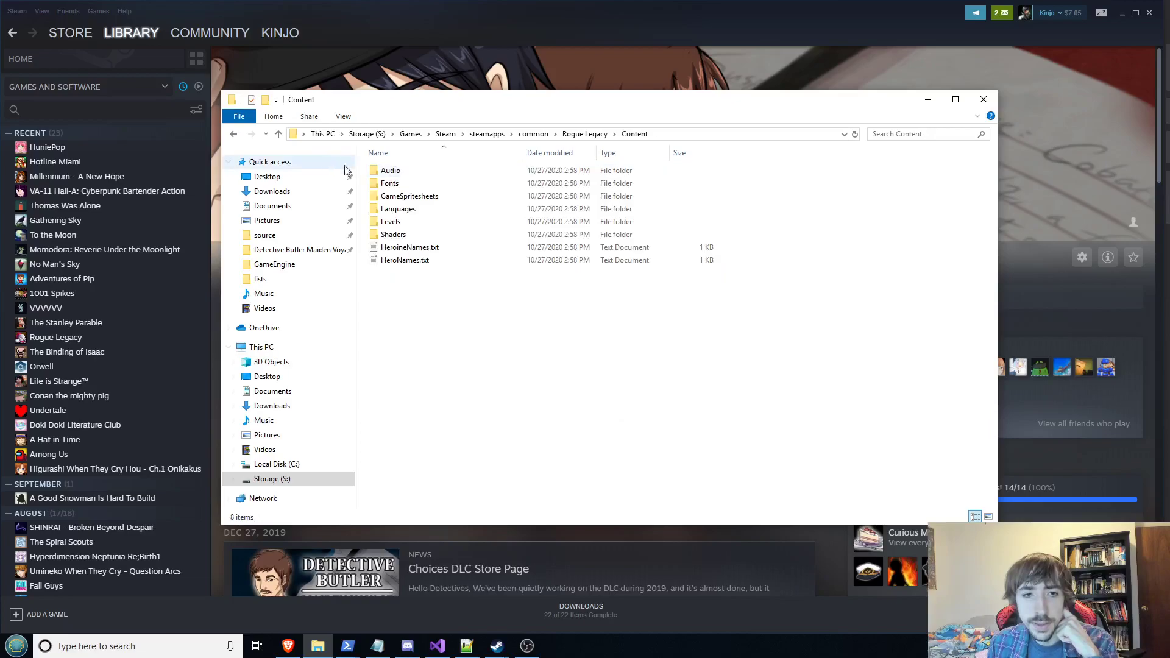
pyautogui.click(407, 195)
pyautogui.doubleClick(407, 195)
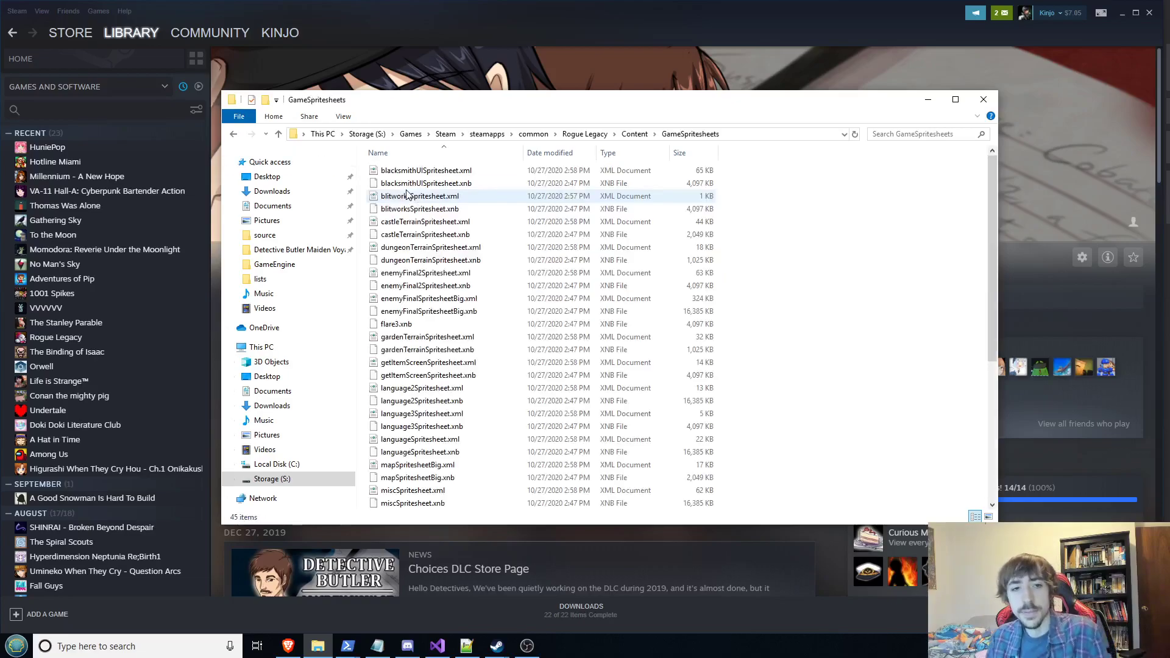
pyautogui.scroll(-6, 407, 195)
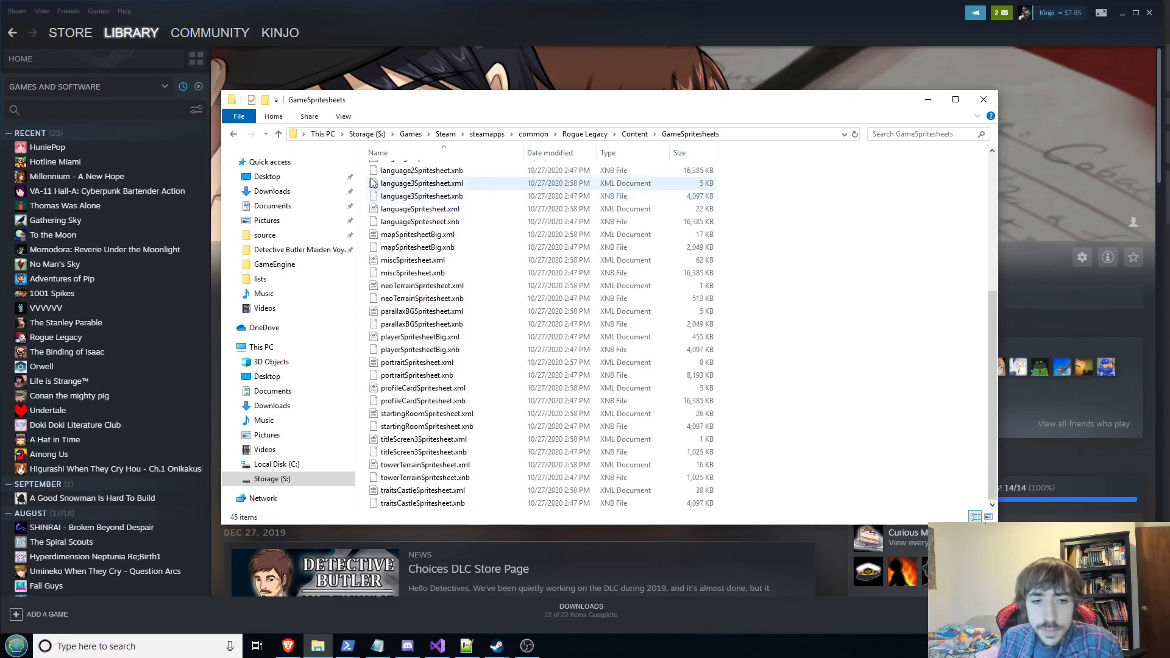
# - Check the Languages subfolder of Rogue Legacy's Content folder and return to the game folder
pyautogui.click(235, 134)
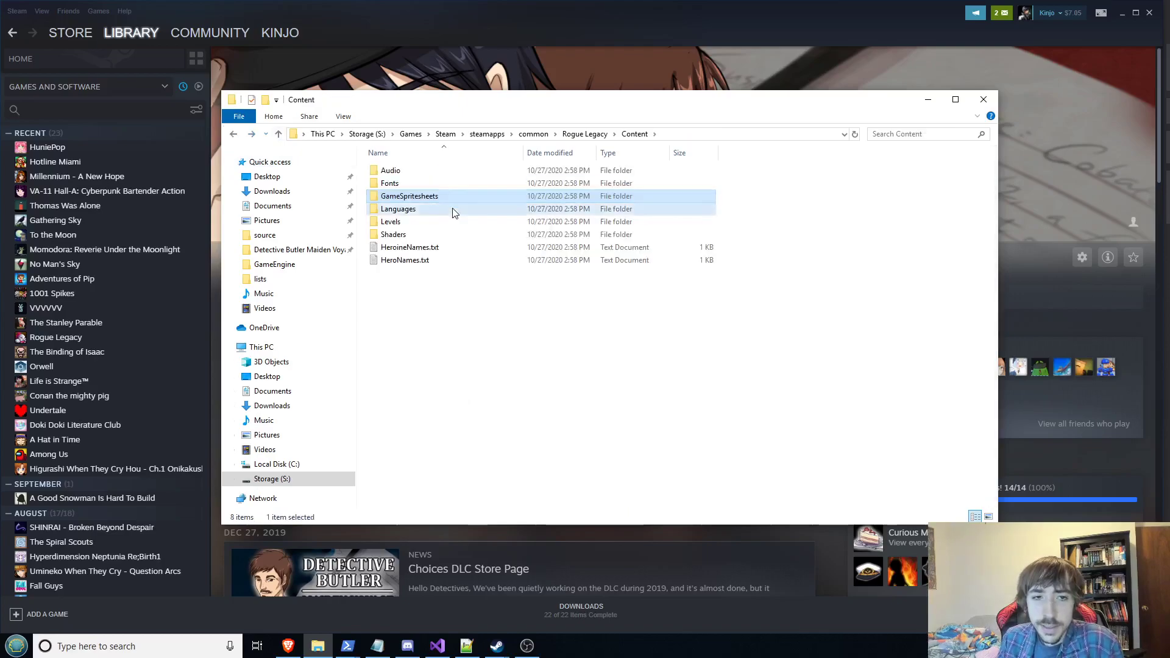
pyautogui.doubleClick(452, 210)
pyautogui.click(234, 134)
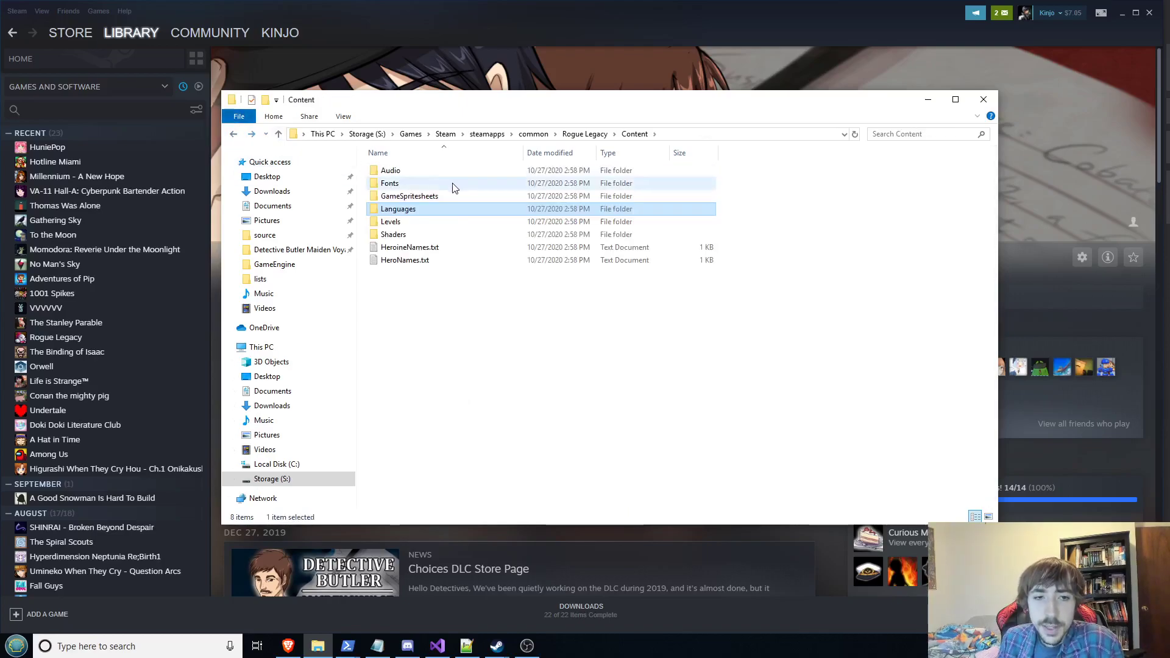
pyautogui.click(576, 134)
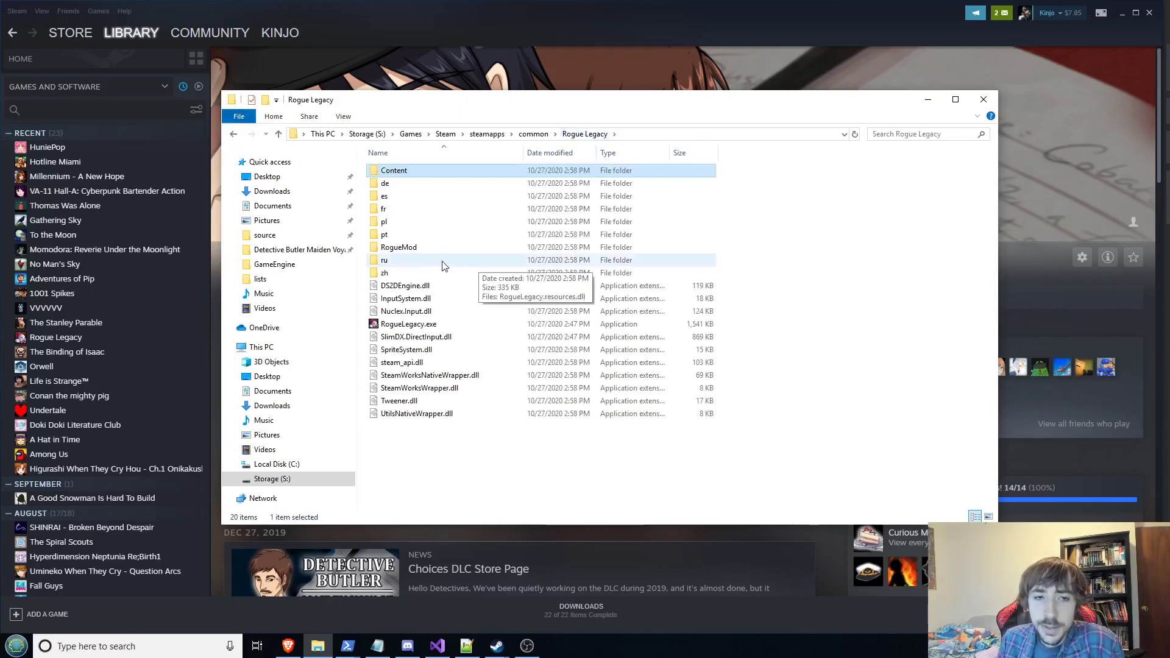
# - Open Rogue Legacy's RogueMod folder, look through the DLLs in its Addon subfolder and go back
pyautogui.doubleClick(430, 249)
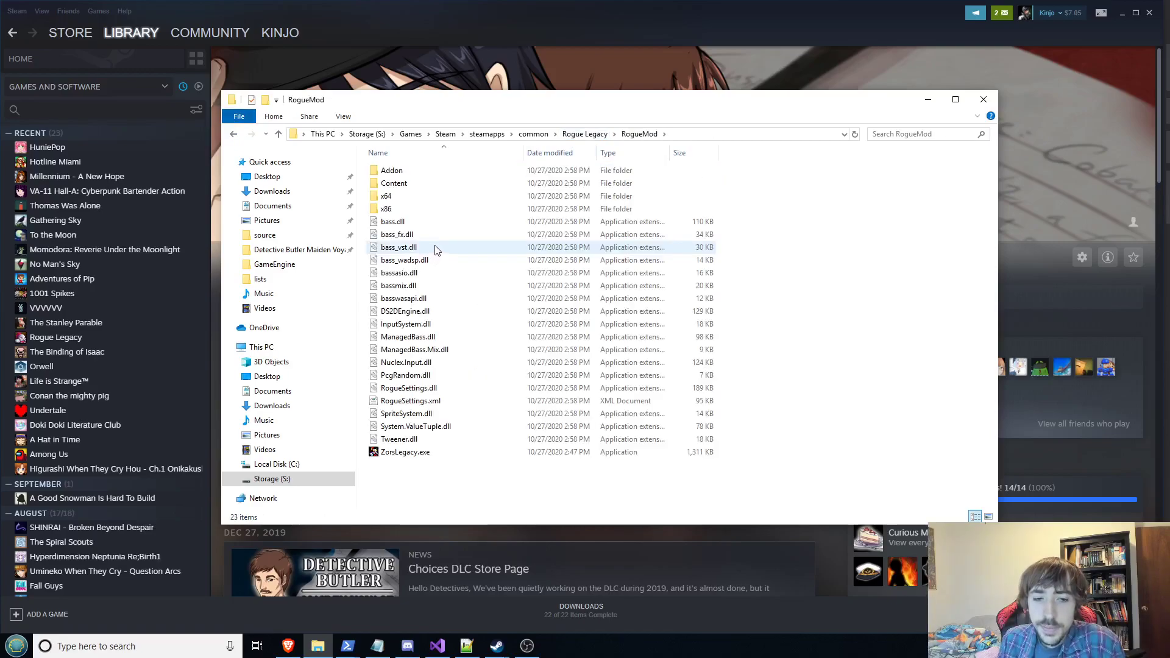
pyautogui.doubleClick(449, 172)
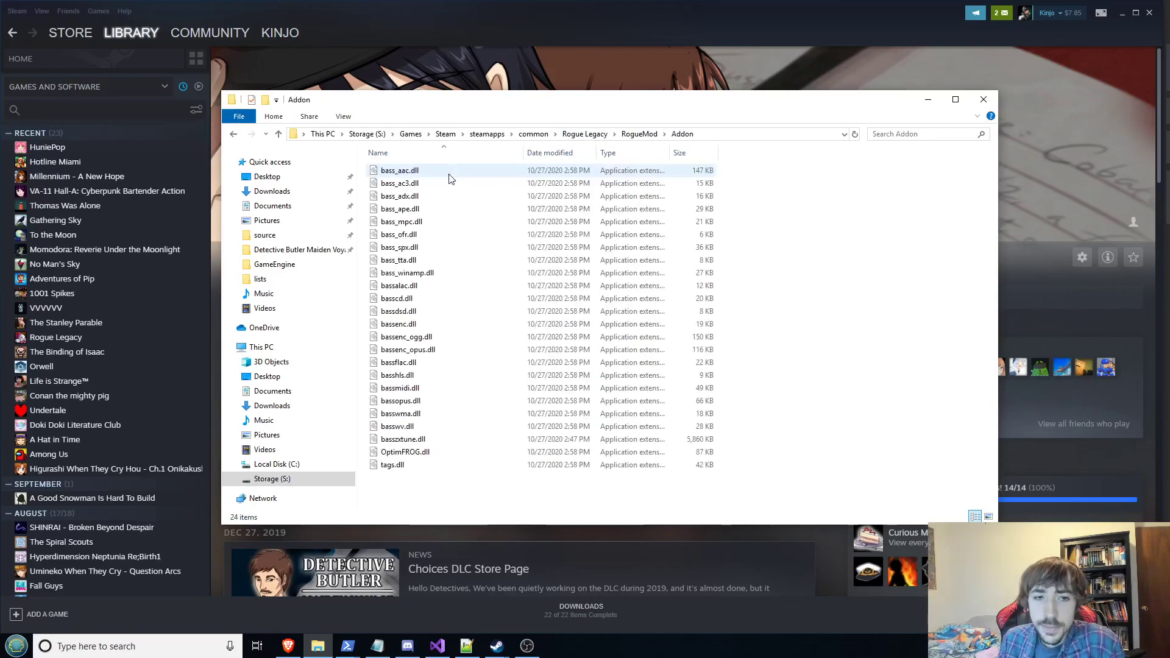
pyautogui.click(228, 135)
# - Inspect the Languages and Levels subfolders of RogueMod's Content folder and return to the RogueMod folder
pyautogui.doubleClick(438, 183)
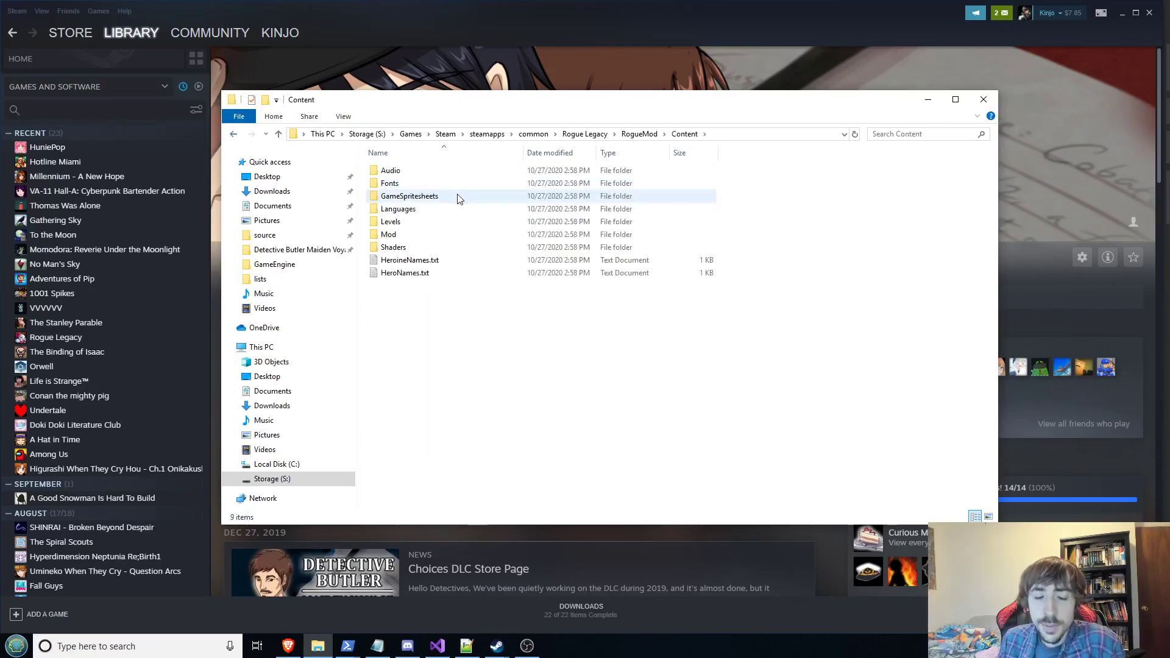
pyautogui.doubleClick(473, 208)
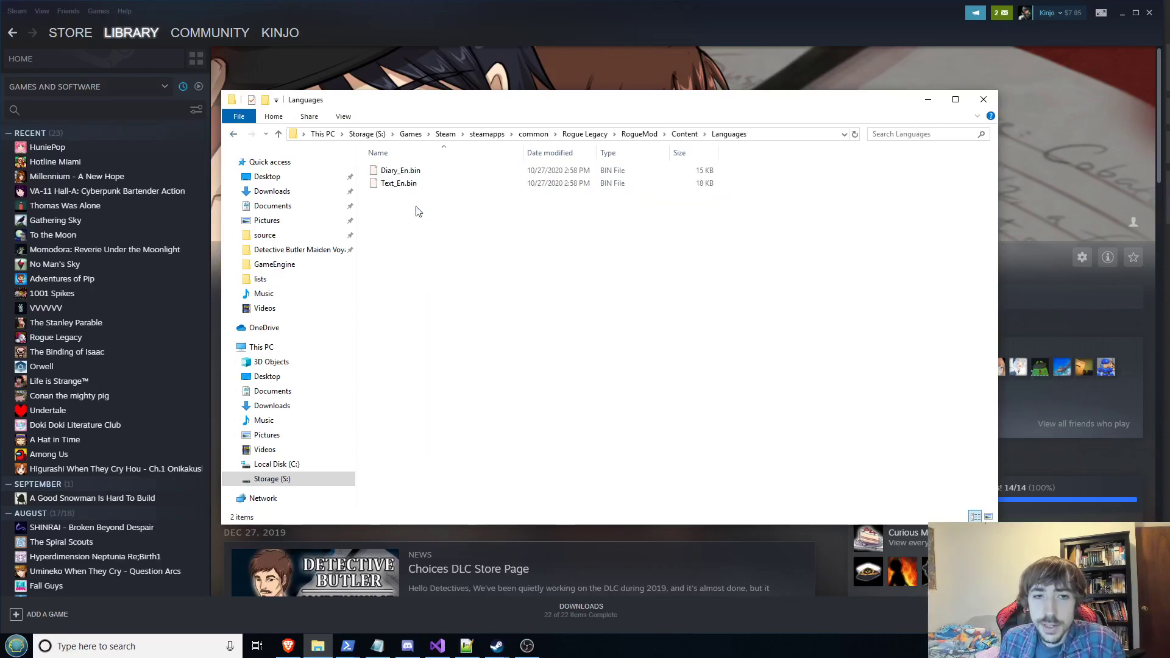
pyautogui.click(227, 135)
pyautogui.doubleClick(396, 222)
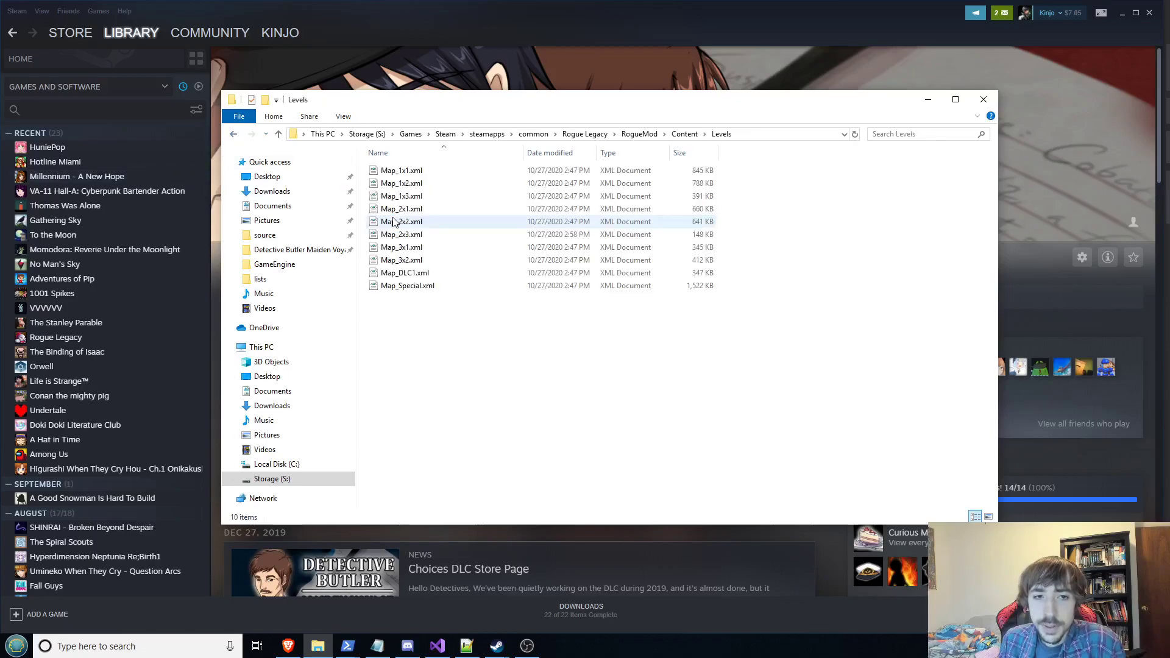
pyautogui.click(651, 135)
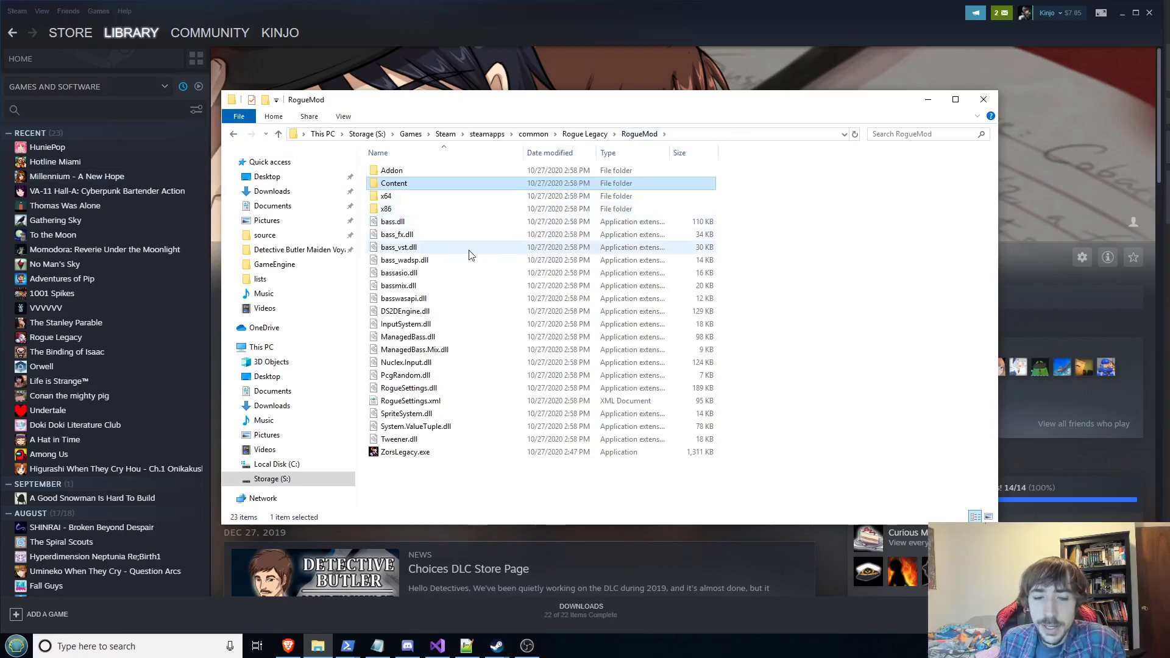
# - Check InputSystem.dll and DS2DEngine.dll in RogueMod, and locate DS2DEngine.dll in the main Rogue Legacy folder
pyautogui.click(407, 323)
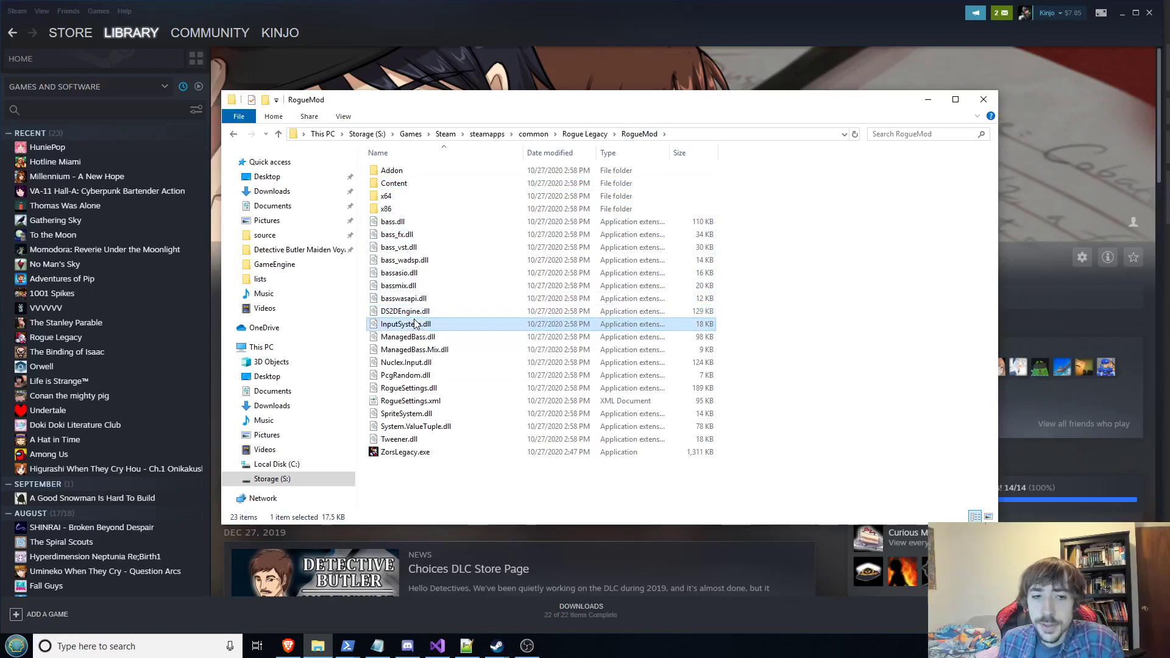
pyautogui.click(390, 313)
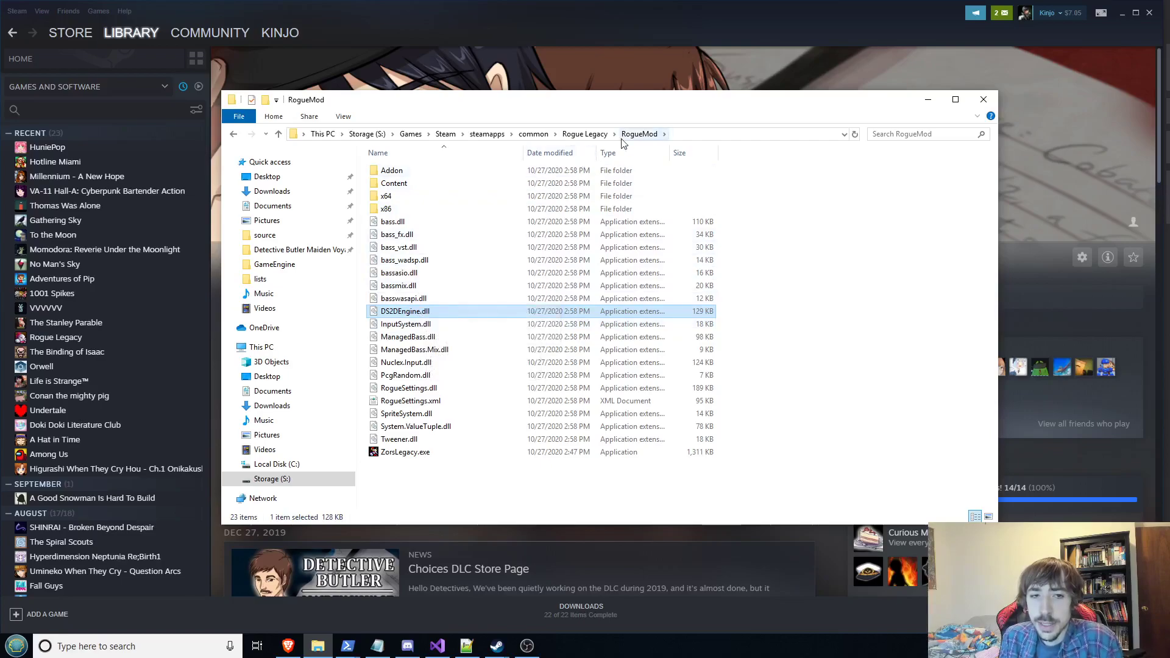
pyautogui.click(566, 136)
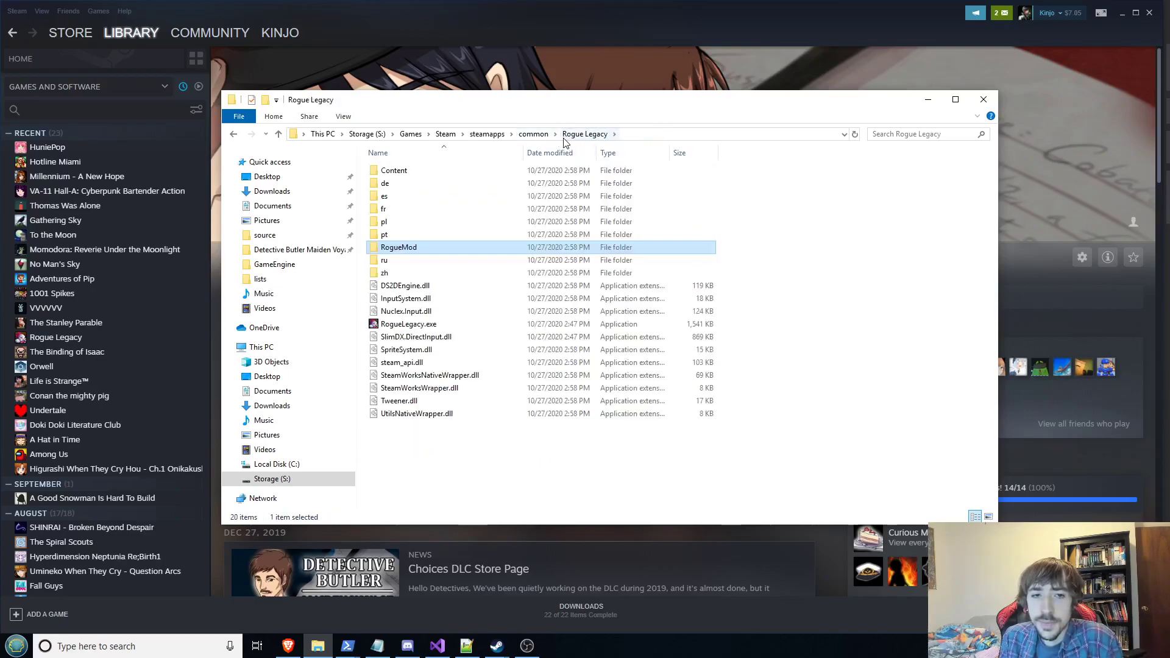
pyautogui.click(423, 286)
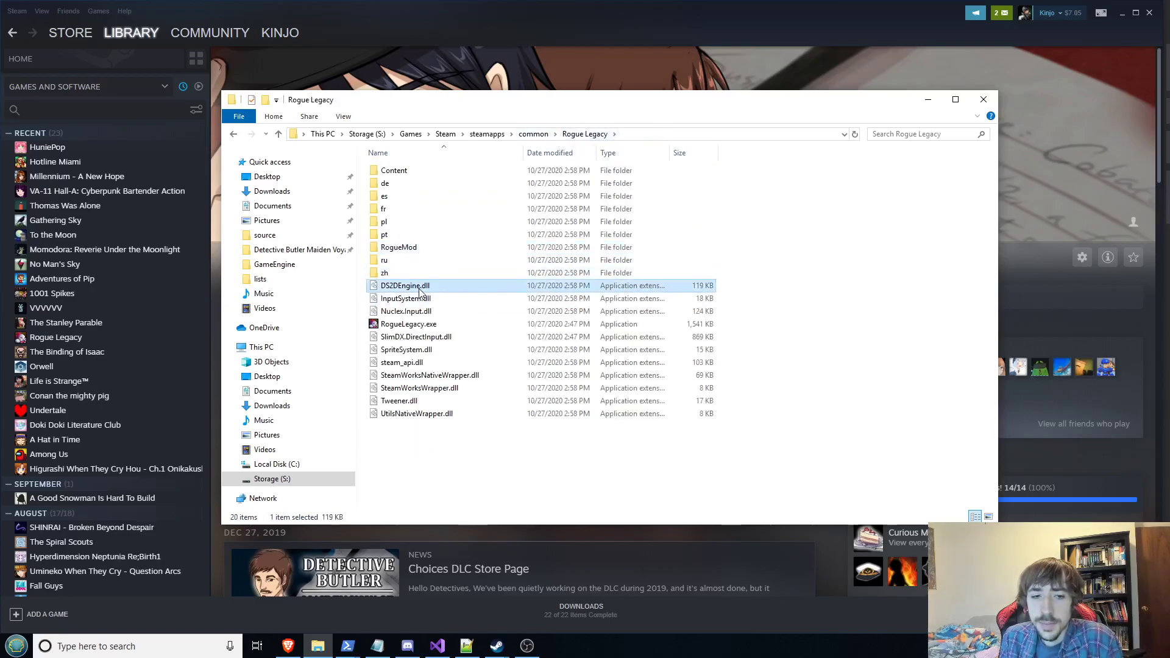
# - Return to the common folder, open the Root Double folder and examine its executable and the CPK files in its data subfolder
pyautogui.click(531, 134)
pyautogui.scroll(-4, 442, 364)
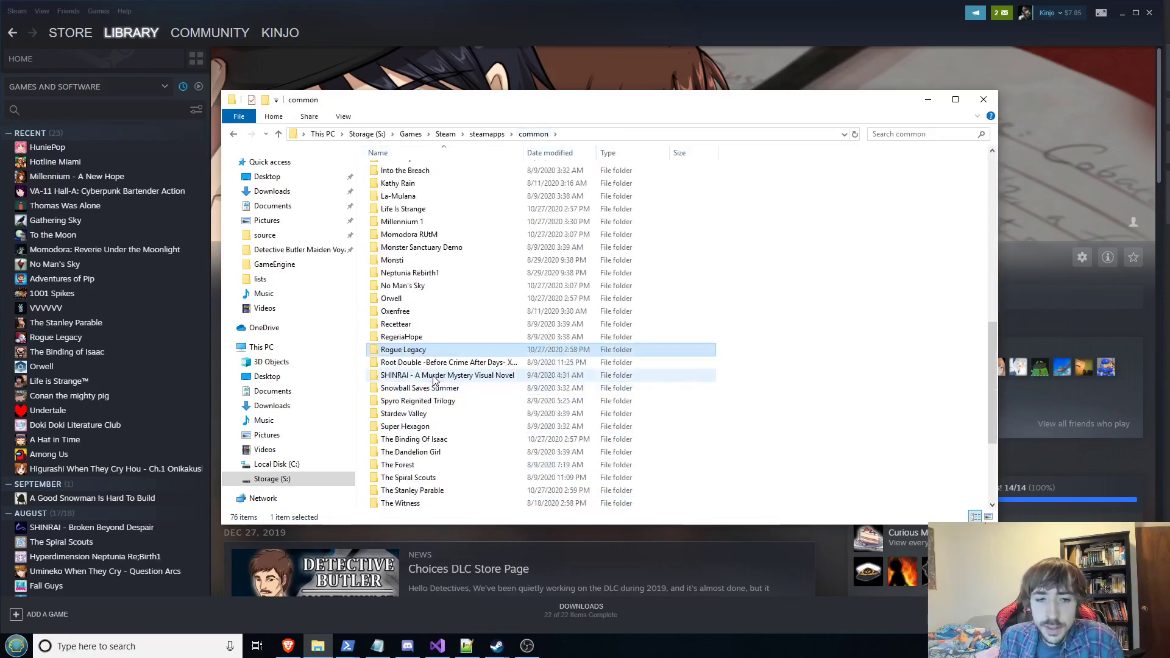
pyautogui.doubleClick(443, 364)
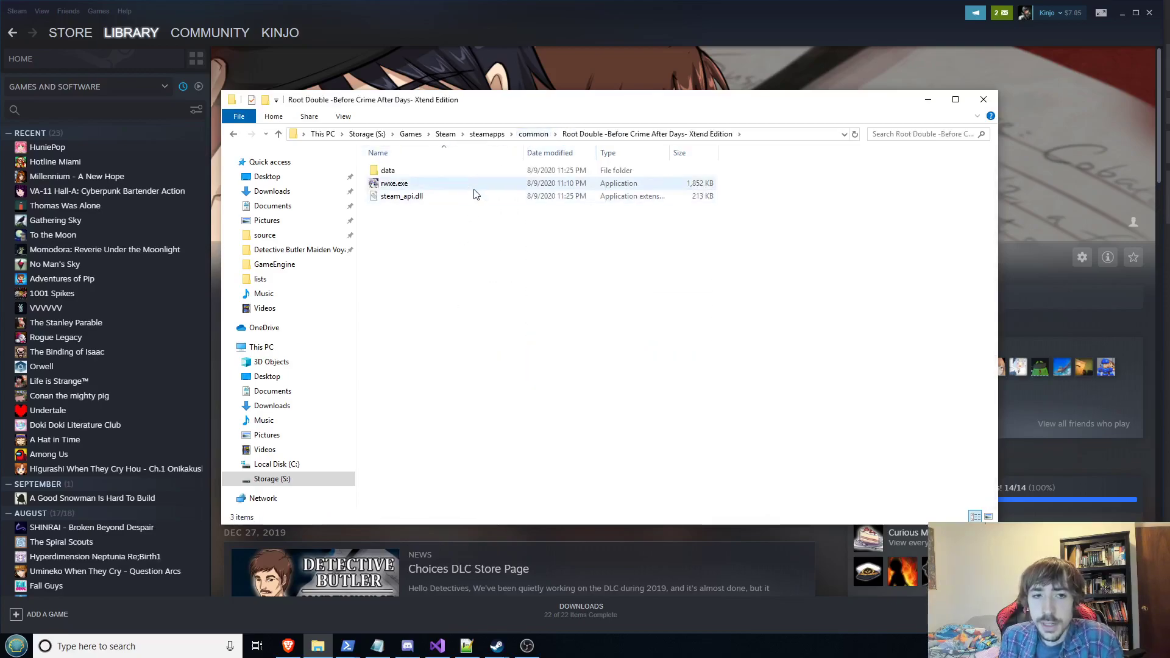
pyautogui.click(468, 173)
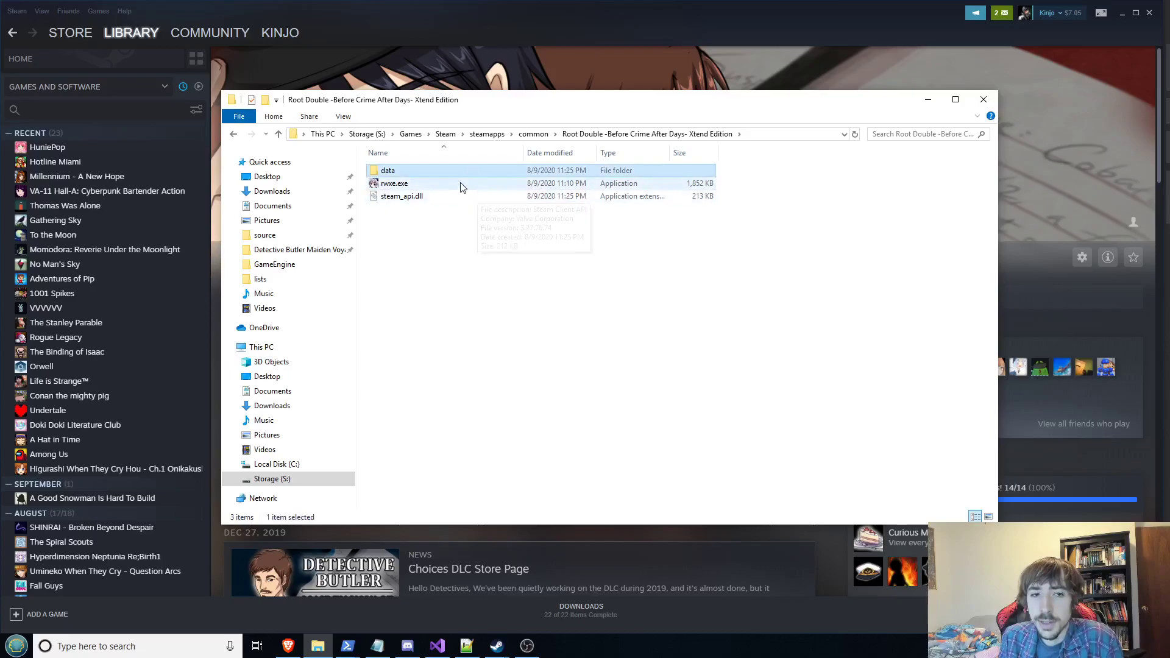
pyautogui.click(460, 186)
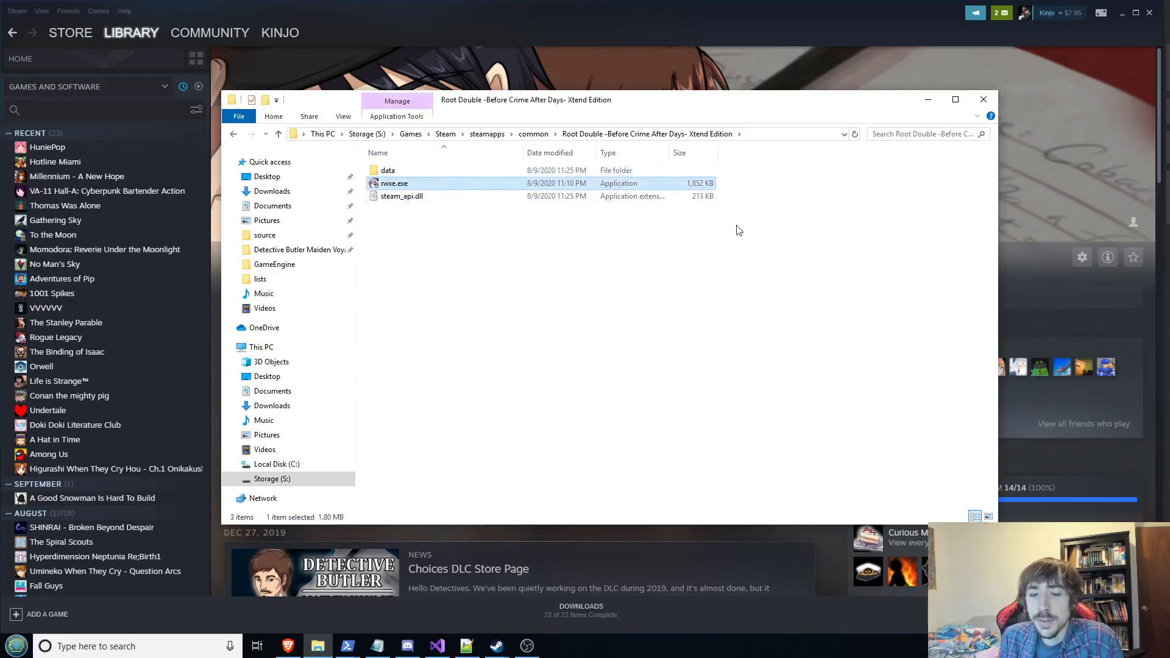
pyautogui.doubleClick(472, 172)
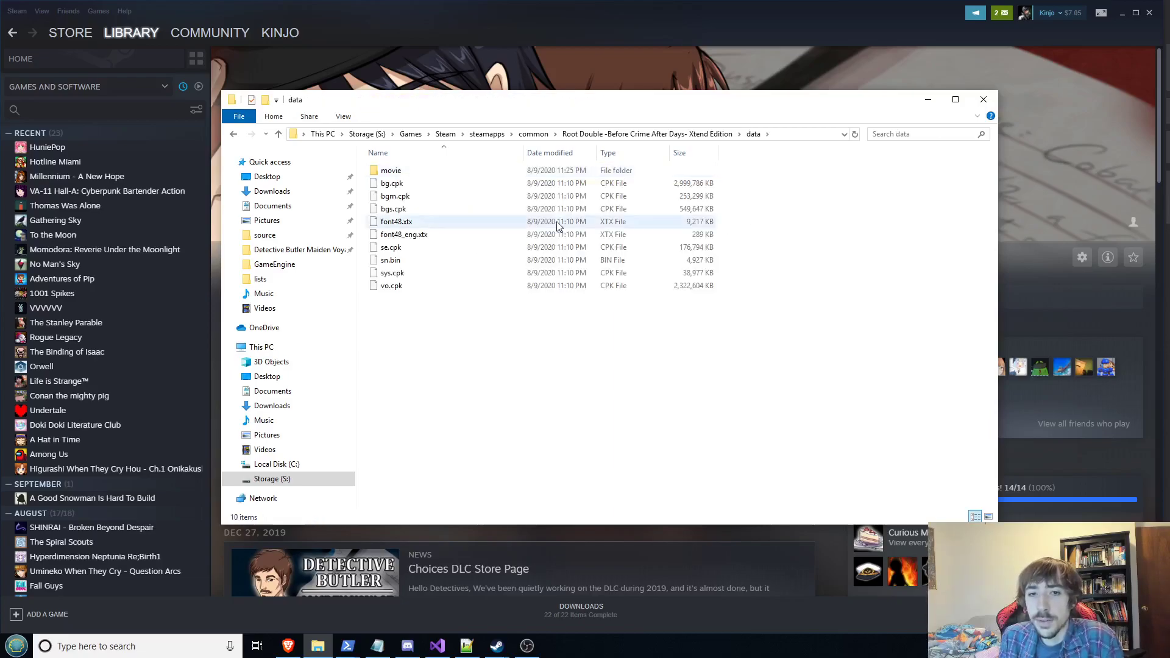
pyautogui.click(586, 184)
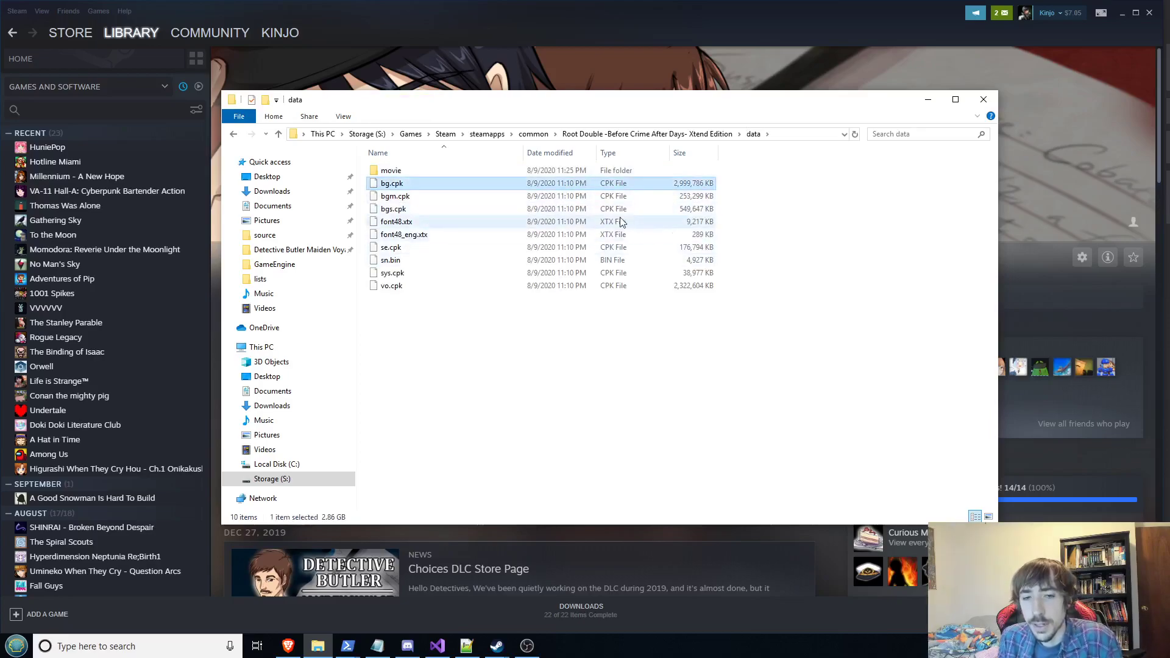
# - Return to the common folder, open the SHINRAI - A Murder Mystery Visual Novel folder and locate its renpy subfolder
pyautogui.click(597, 138)
pyautogui.click(521, 137)
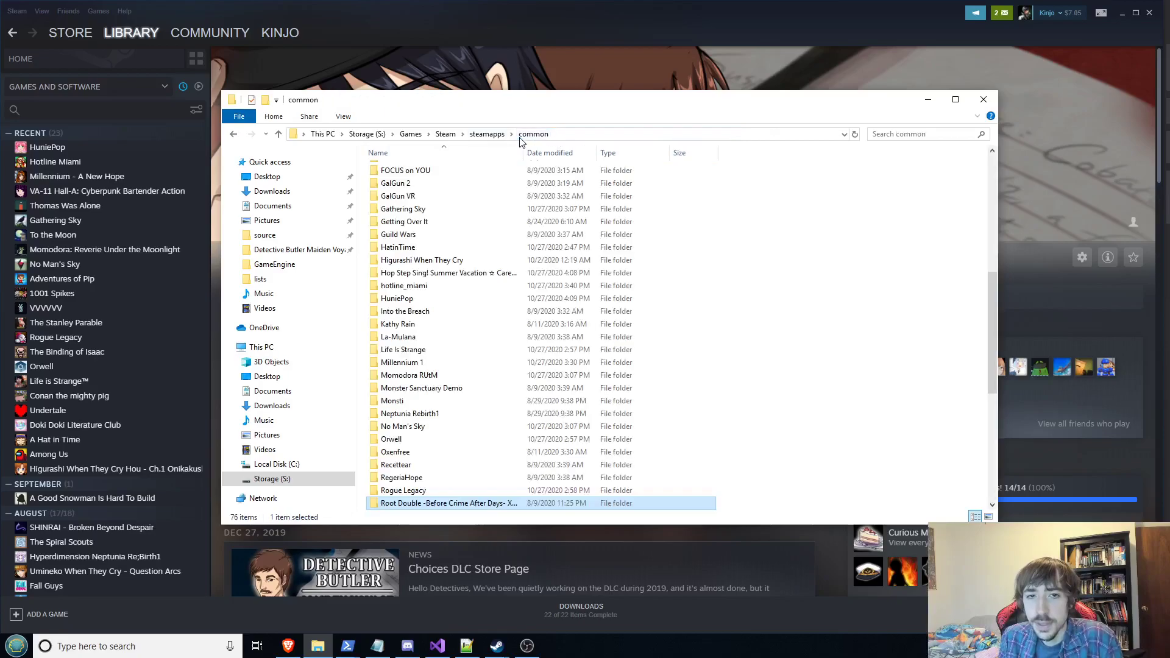
pyautogui.scroll(-4, 420, 373)
pyautogui.click(429, 364)
pyautogui.doubleClick(428, 363)
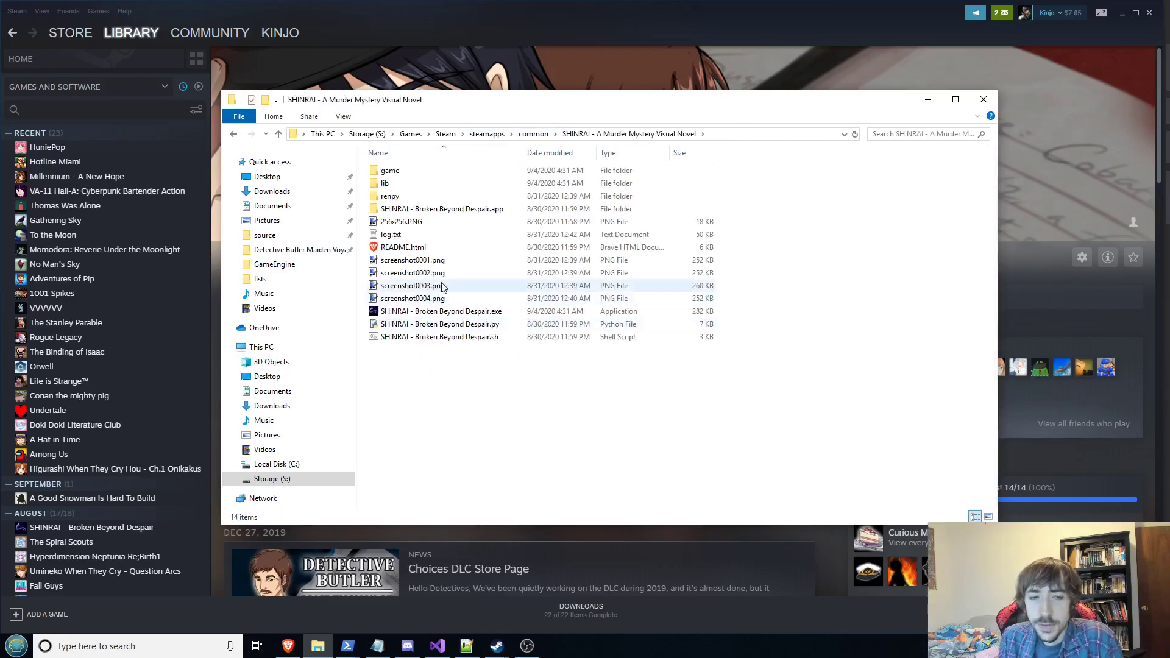
pyautogui.click(454, 196)
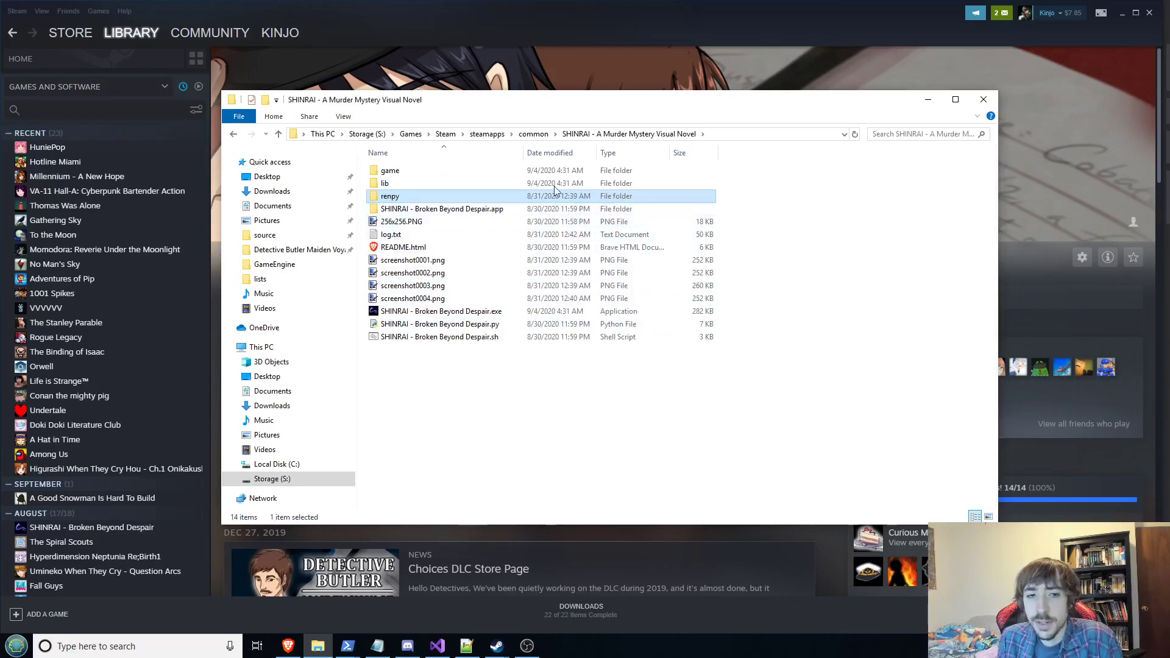
# - Return to the common folder and open the Snowball Saves Summer folder to check for engine files
pyautogui.click(528, 136)
pyautogui.scroll(-5, 483, 329)
pyautogui.doubleClick(439, 325)
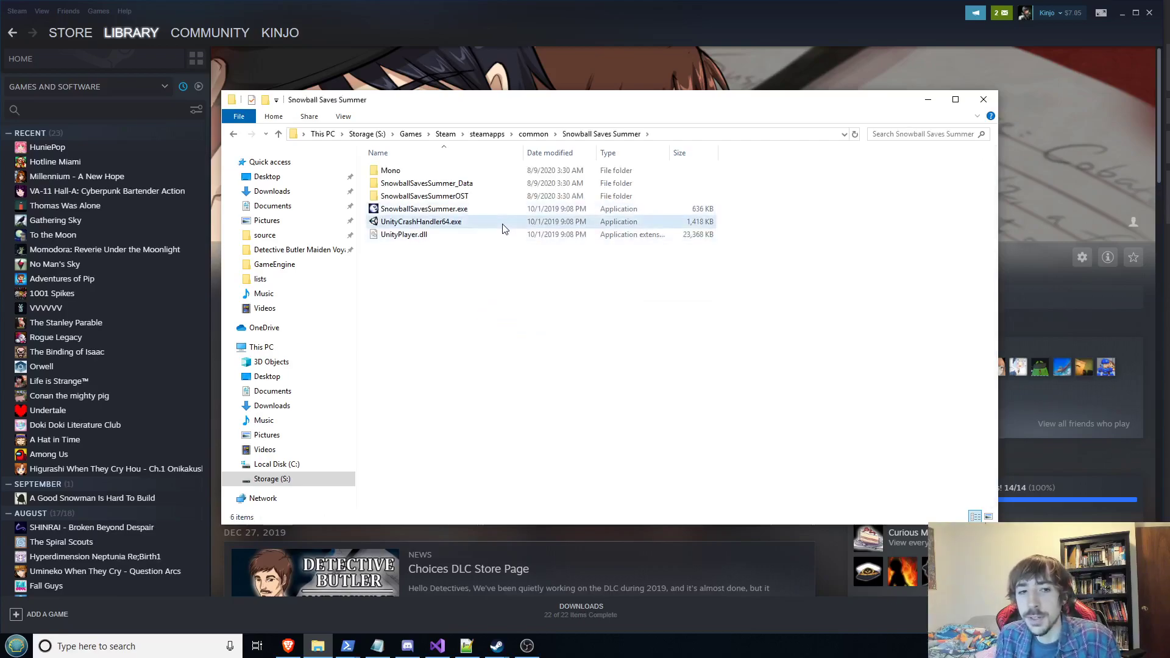
# - Return to the common folder, open Spyro Reignited Trilogy's Engine folder and check its Extras subfolder
pyautogui.click(523, 135)
pyautogui.scroll(-6, 493, 306)
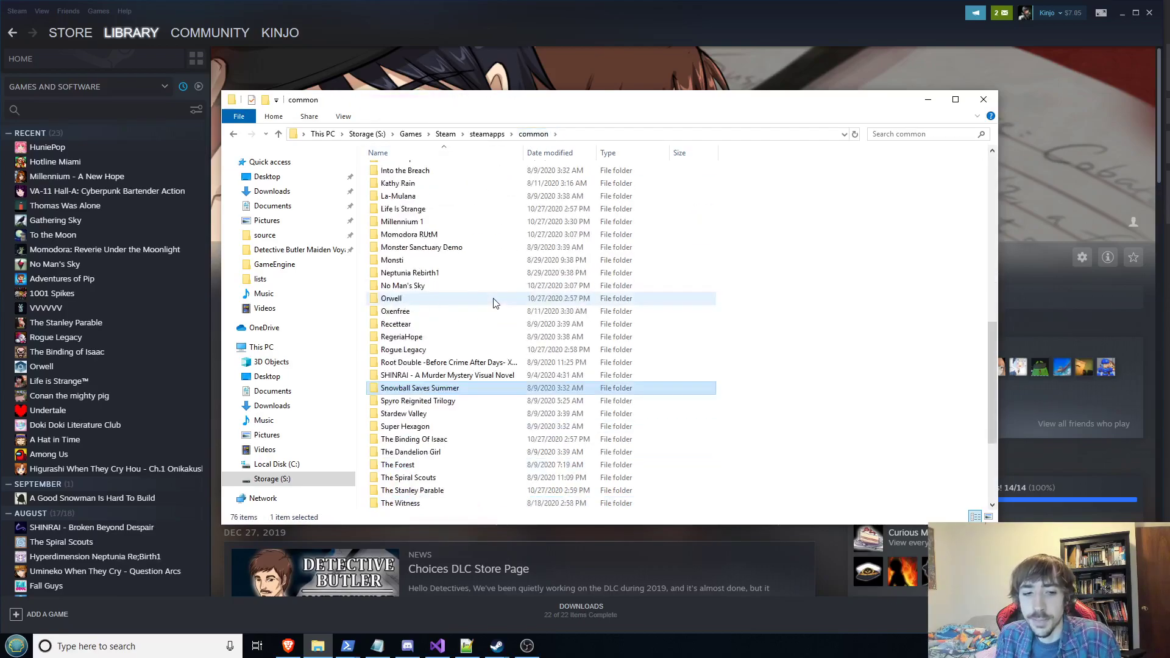
pyautogui.doubleClick(481, 286)
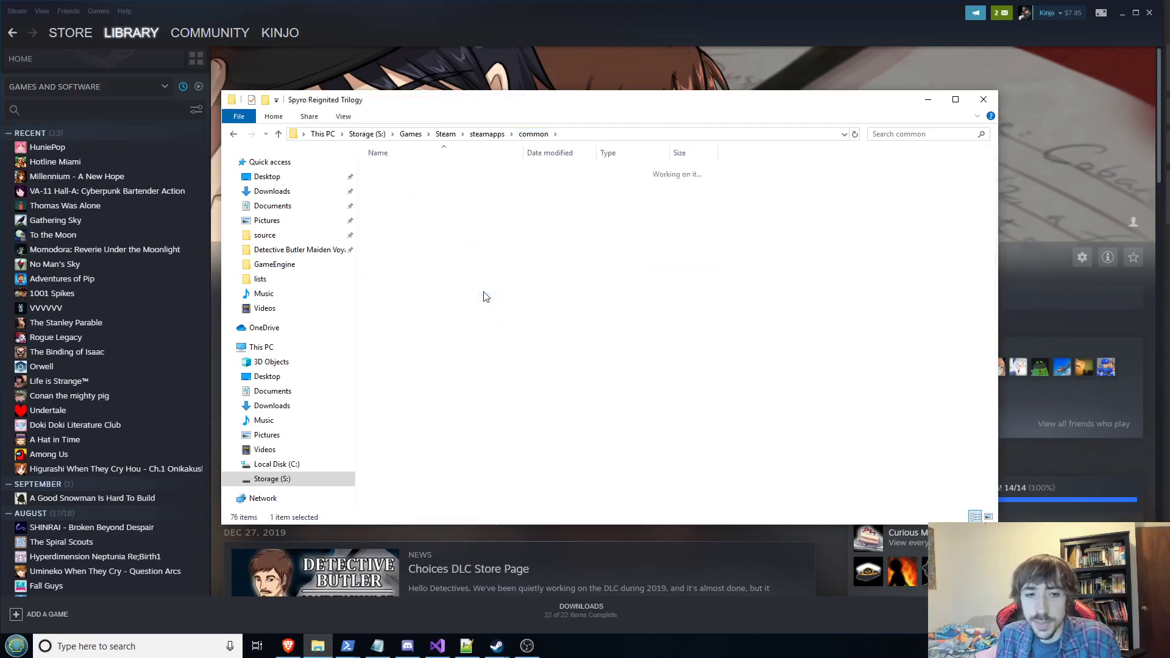
pyautogui.click(411, 172)
pyautogui.doubleClick(412, 171)
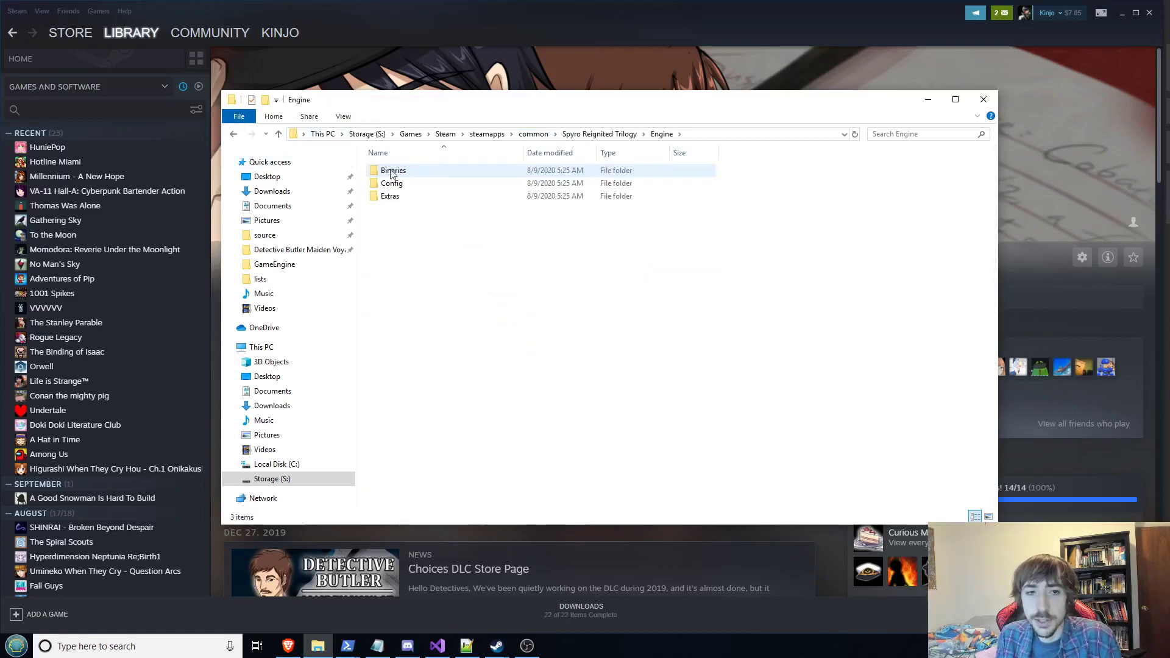
pyautogui.doubleClick(405, 195)
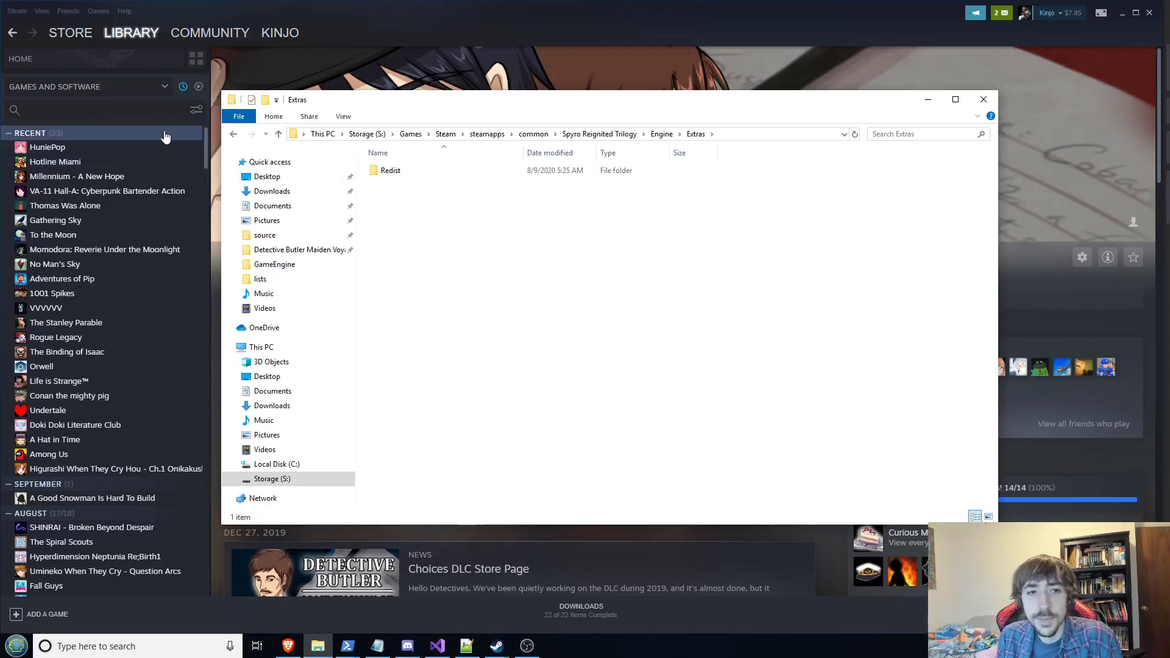
pyautogui.click(235, 134)
# - Look through the Binaries\ThirdParty and Config subfolders of Spyro's Engine folder and return to Engine
pyautogui.doubleClick(393, 172)
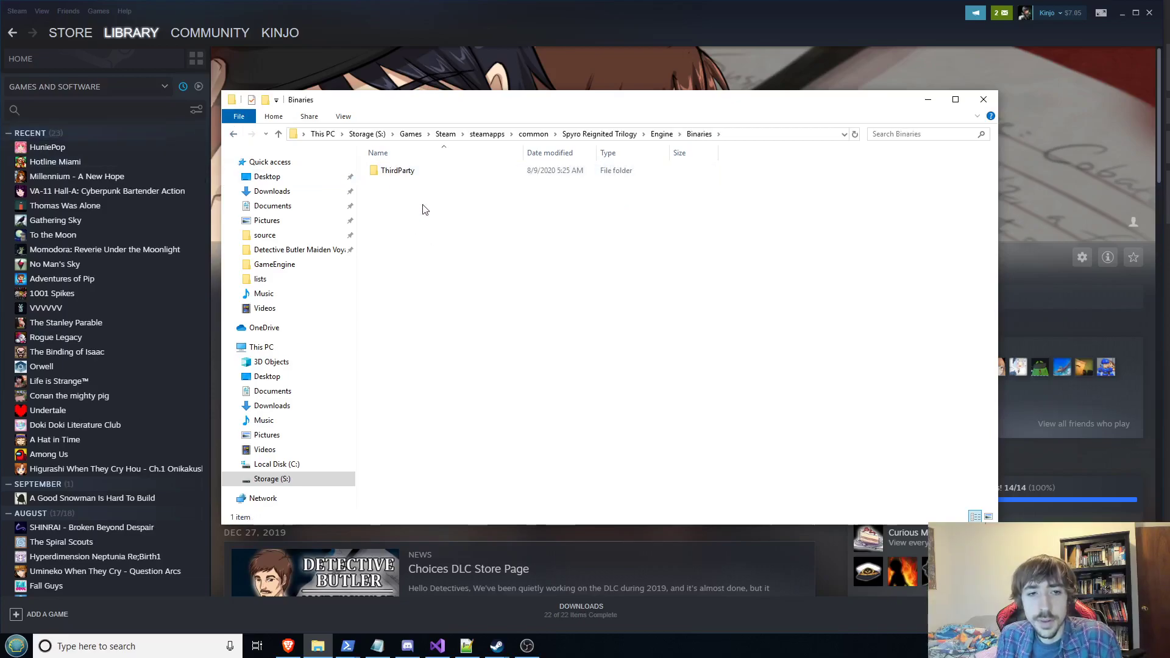
pyautogui.doubleClick(415, 175)
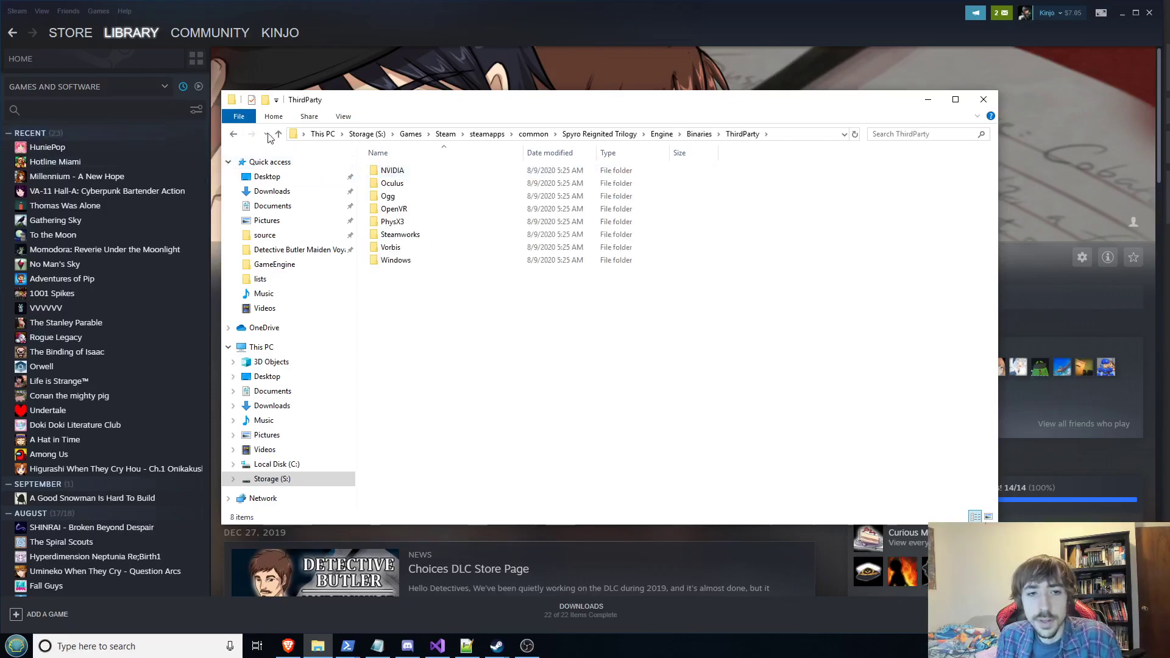
pyautogui.click(231, 133)
pyautogui.doubleClick(442, 185)
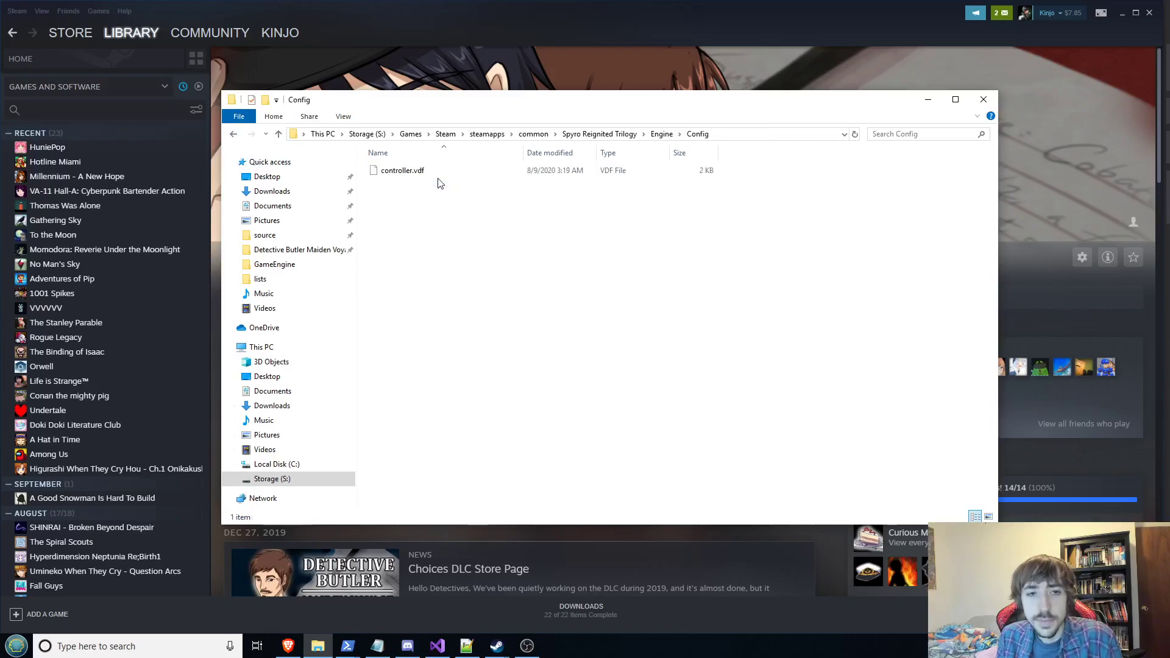
pyautogui.click(234, 134)
# - Reopen Binaries\ThirdParty, inspect the DirectX folder inside its Windows subfolder and return to ThirdParty
pyautogui.doubleClick(406, 170)
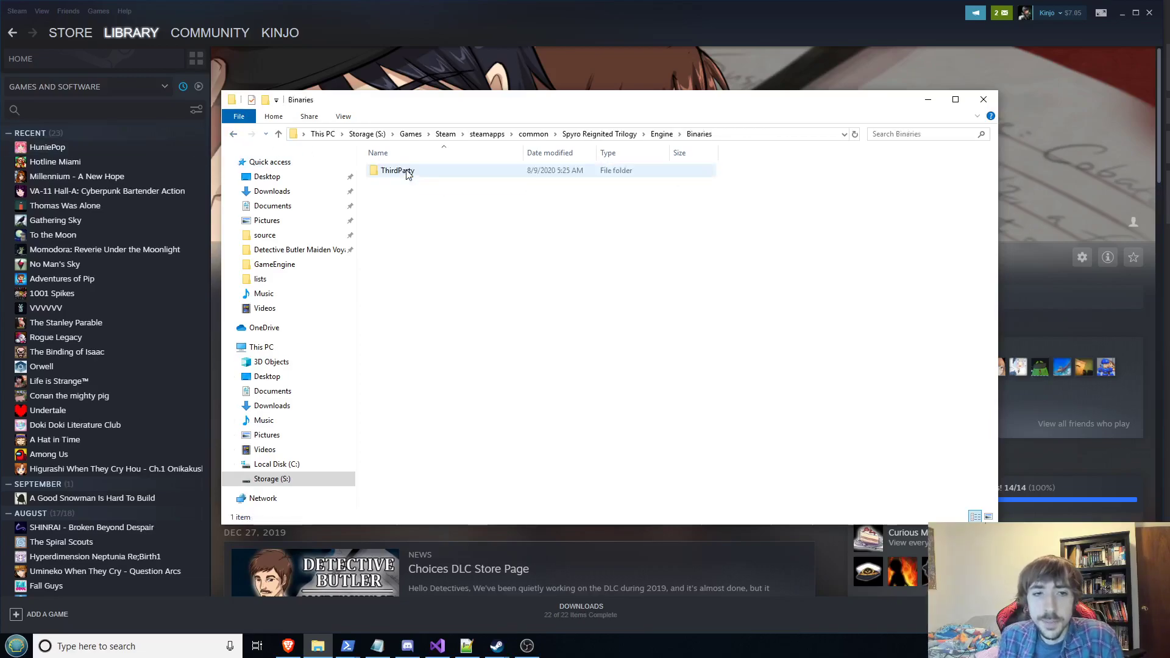
pyautogui.doubleClick(403, 171)
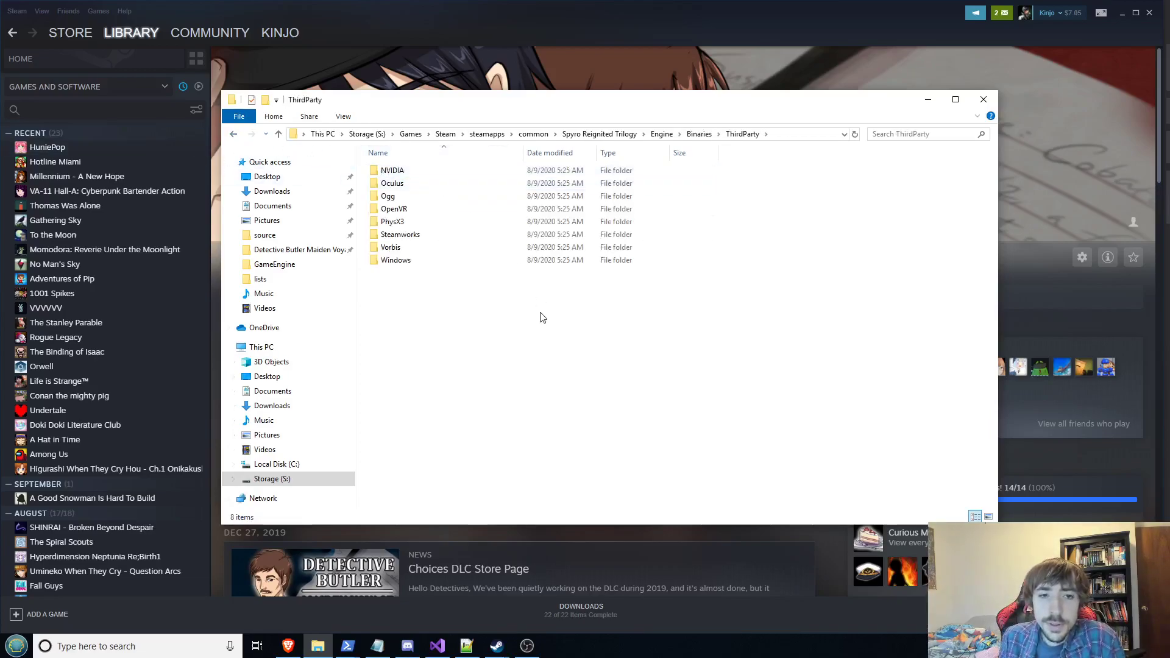
pyautogui.click(437, 248)
pyautogui.doubleClick(436, 259)
pyautogui.doubleClick(409, 171)
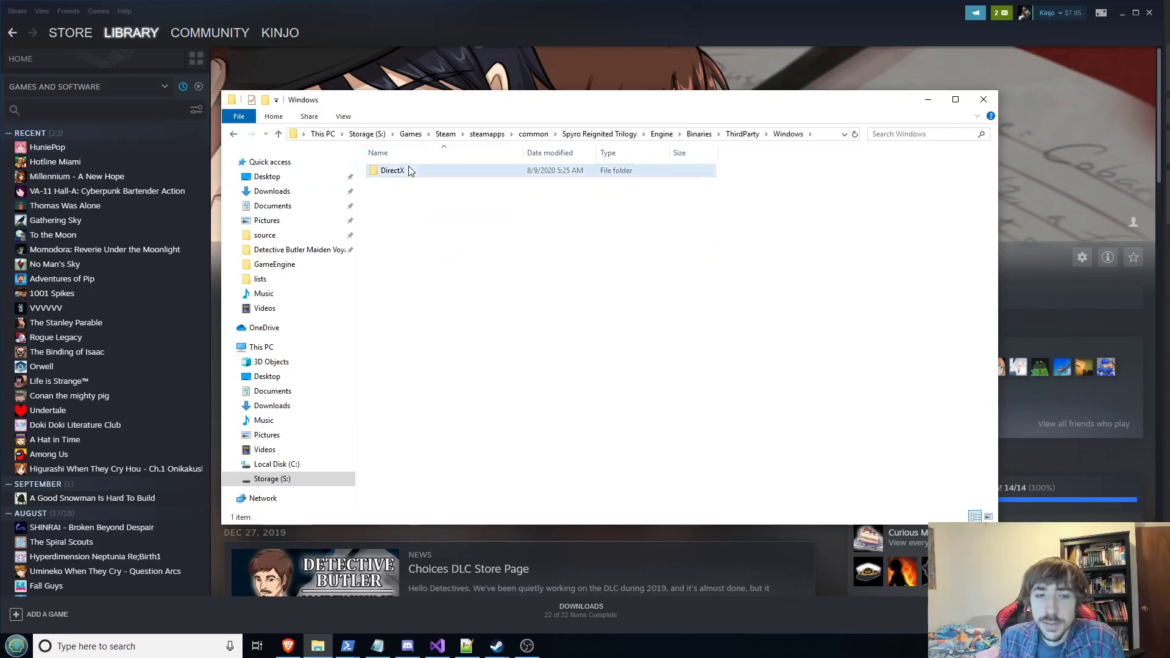
pyautogui.doubleClick(409, 171)
pyautogui.doubleClick(236, 135)
pyautogui.click(236, 135)
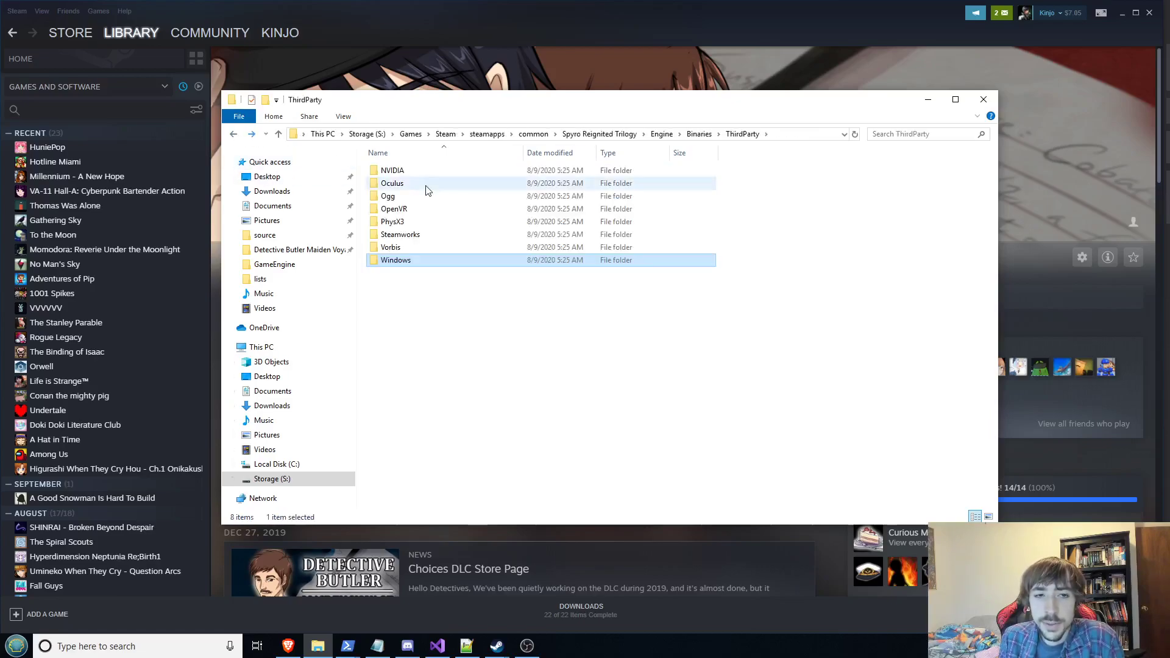
# - Check ThirdParty's Oculus and NVIDIA\NVaftermath folders and return to the Engine folder
pyautogui.doubleClick(427, 186)
pyautogui.click(234, 134)
pyautogui.doubleClick(476, 179)
pyautogui.doubleClick(476, 173)
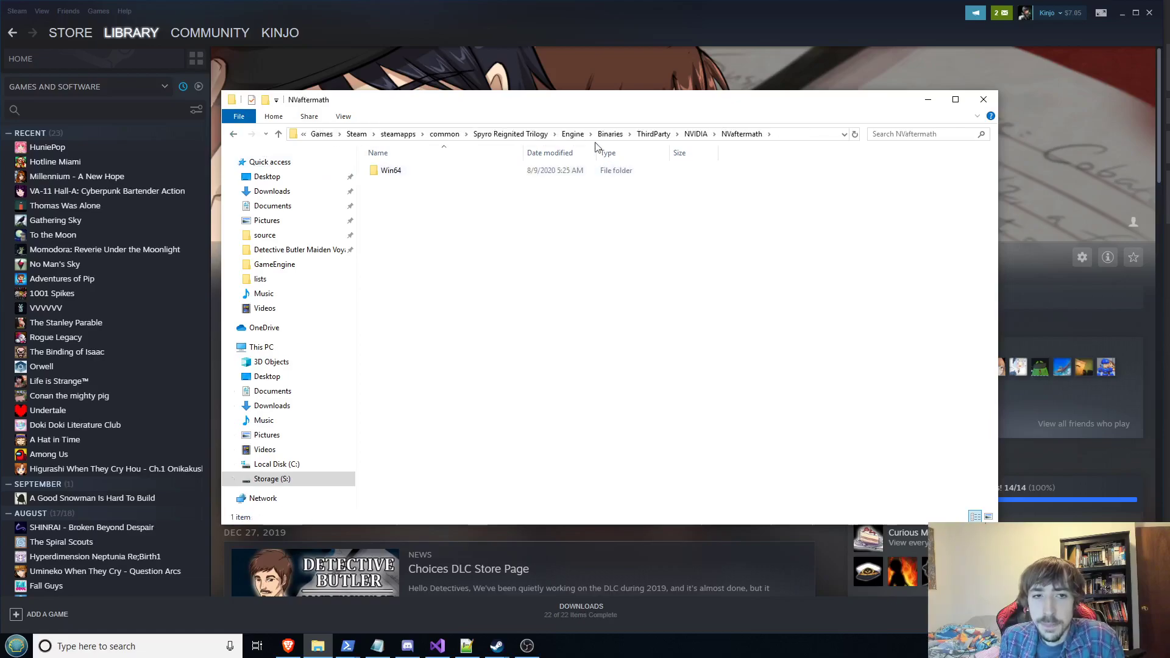
pyautogui.click(666, 137)
pyautogui.click(661, 135)
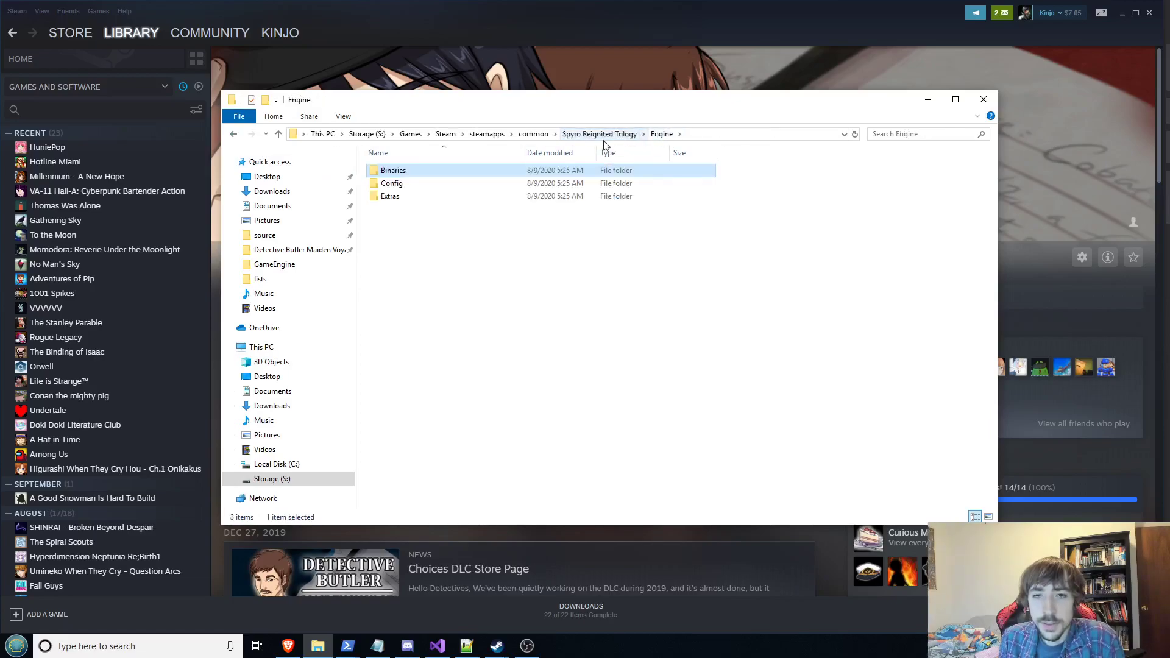
# - Inspect Binaries\Win64 and Content\Movies in Spyro's Falcon folder and return to the Spyro Reignited Trilogy folder
pyautogui.doubleClick(470, 183)
pyautogui.doubleClick(464, 173)
pyautogui.doubleClick(464, 177)
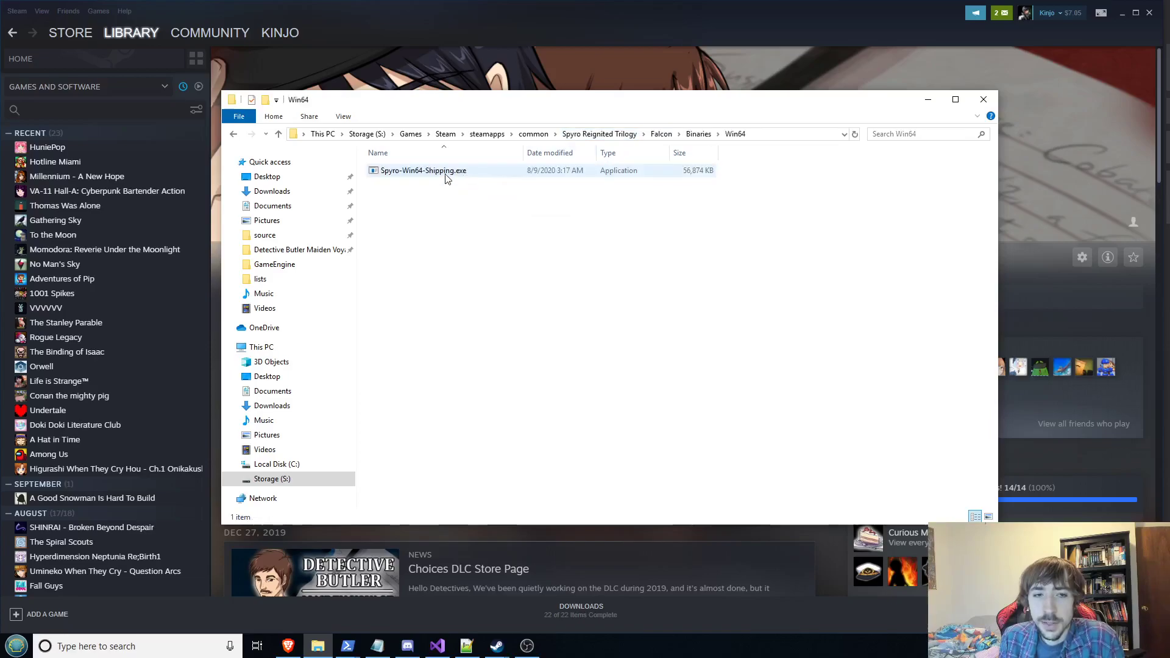
pyautogui.click(234, 135)
pyautogui.doubleClick(401, 183)
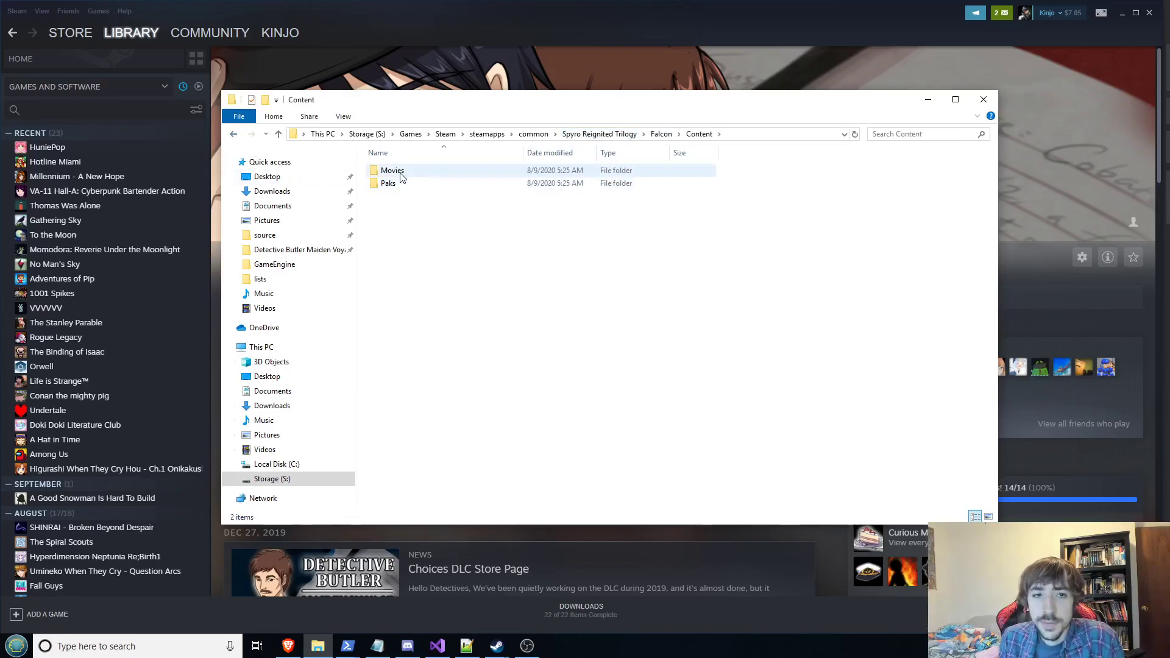
pyautogui.doubleClick(396, 172)
pyautogui.click(233, 134)
pyautogui.click(234, 135)
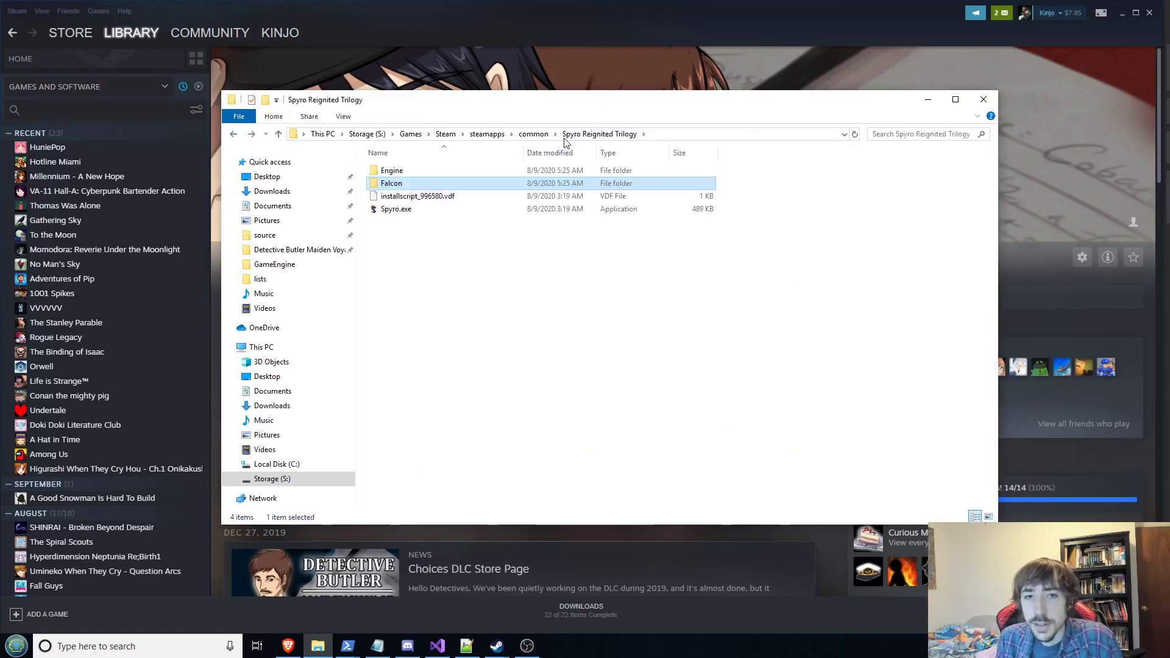
# - Recheck the Config subfolder of Spyro's Engine folder and go back to Engine
pyautogui.click(694, 213)
pyautogui.click(711, 229)
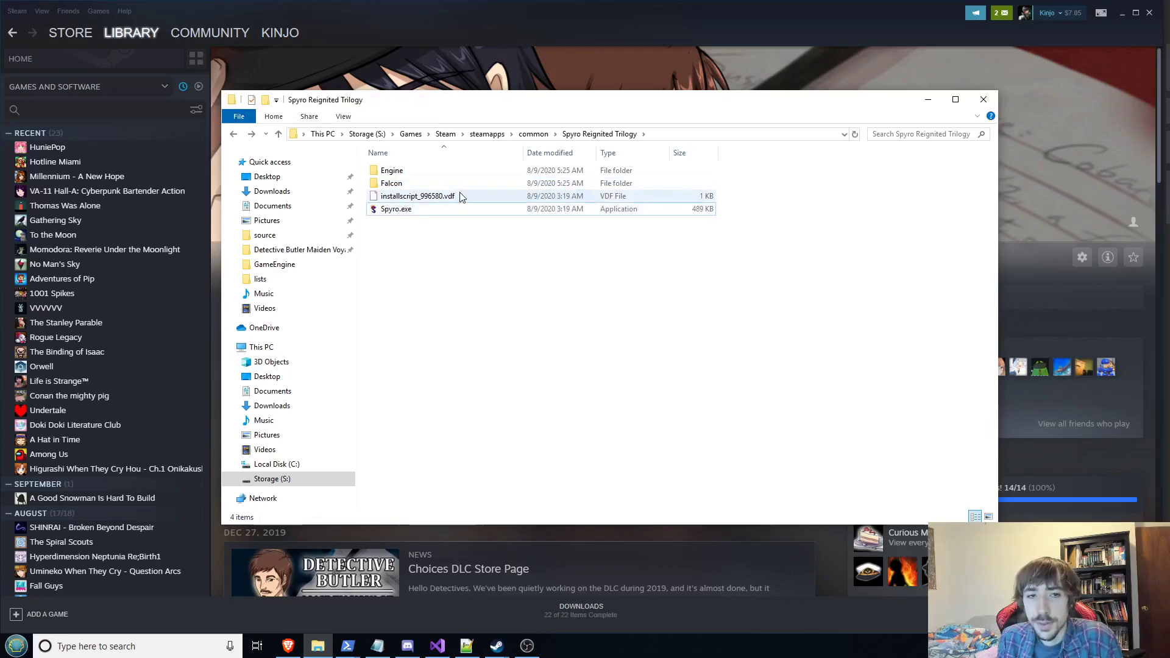
pyautogui.doubleClick(440, 171)
pyautogui.doubleClick(442, 186)
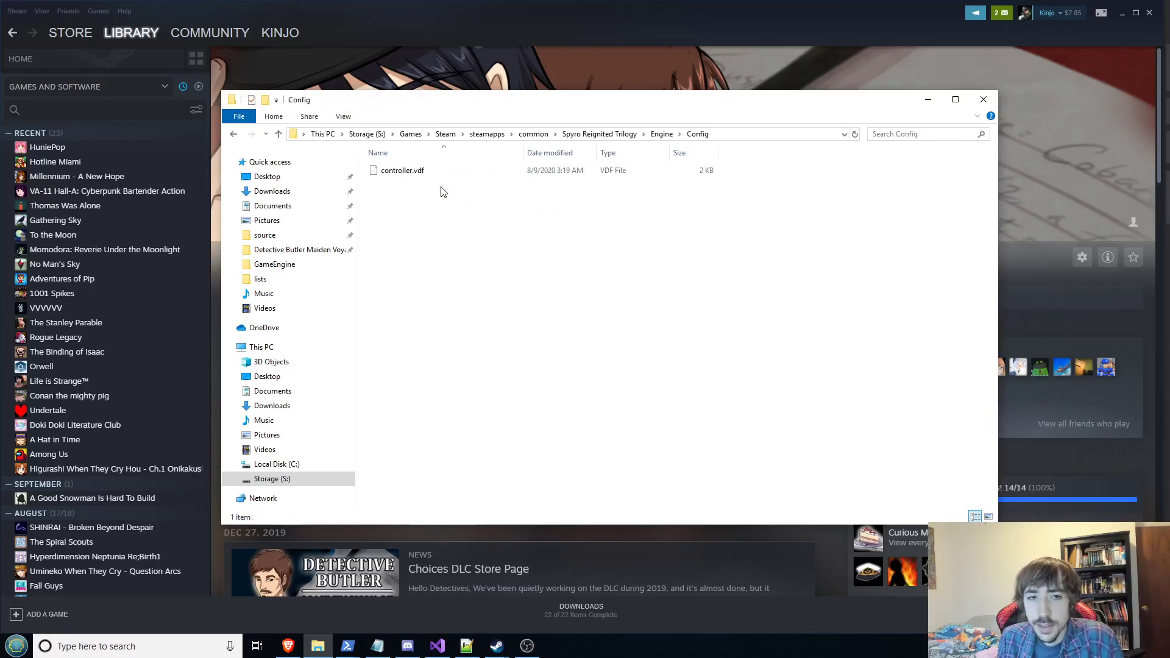
pyautogui.click(234, 134)
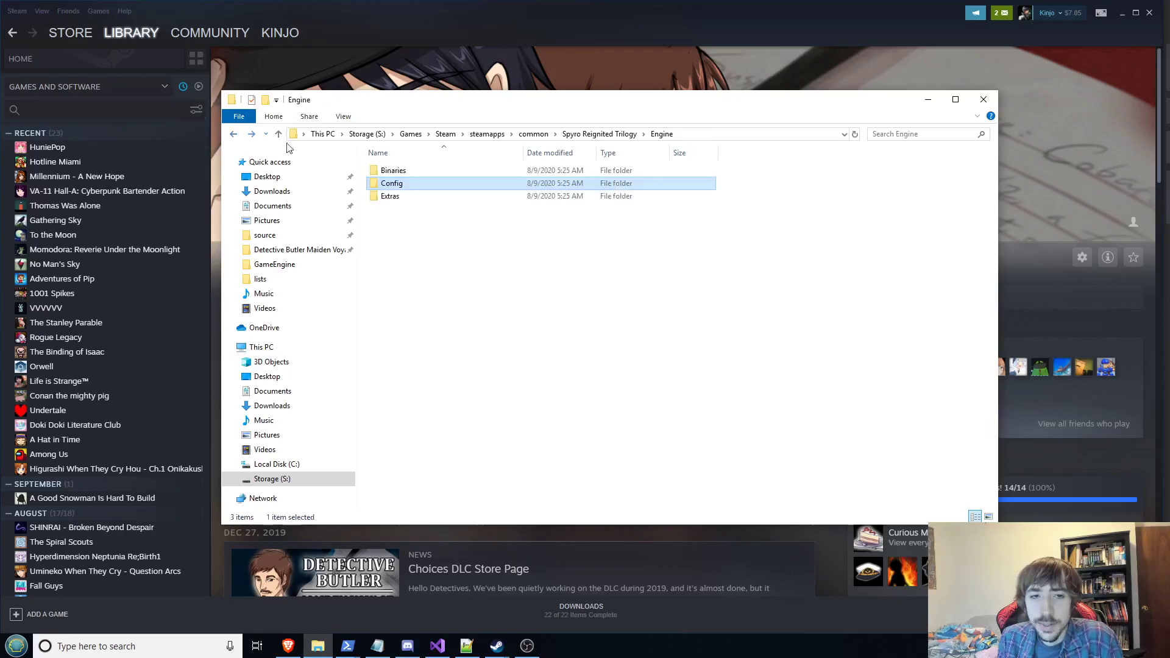
# - Locate UE4PrereqSetup_x64.exe in Engine's Extras\Redist\en-us folder and return to the Spyro Reignited Trilogy folder
pyautogui.doubleClick(406, 200)
pyautogui.doubleClick(409, 173)
pyautogui.doubleClick(410, 173)
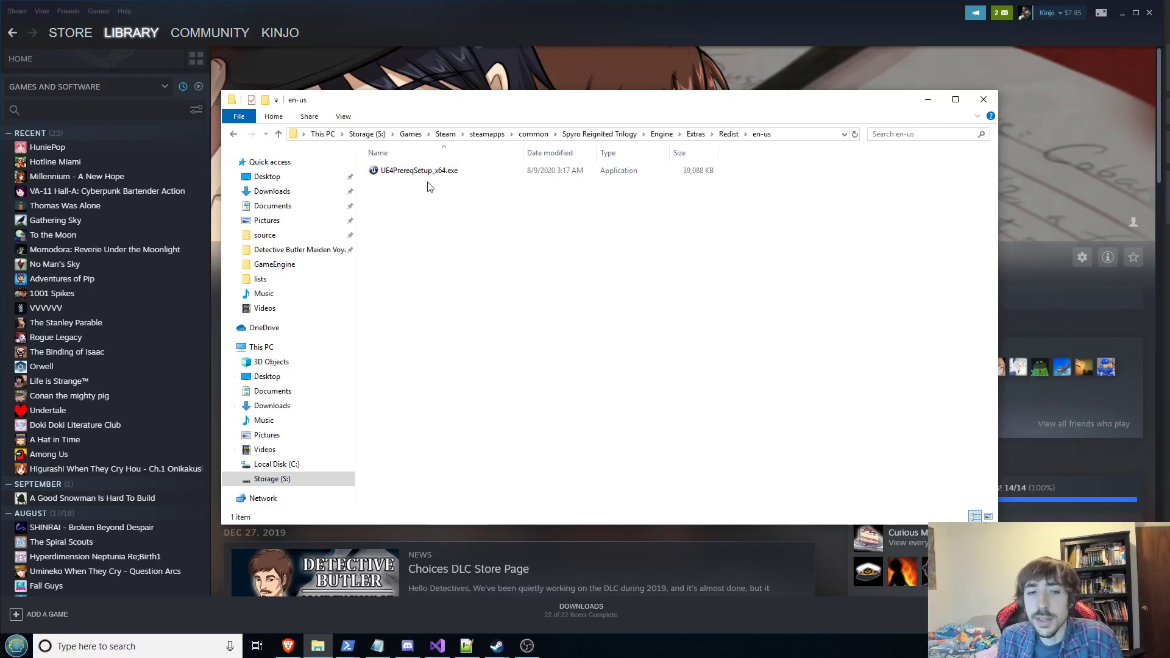
pyautogui.click(418, 173)
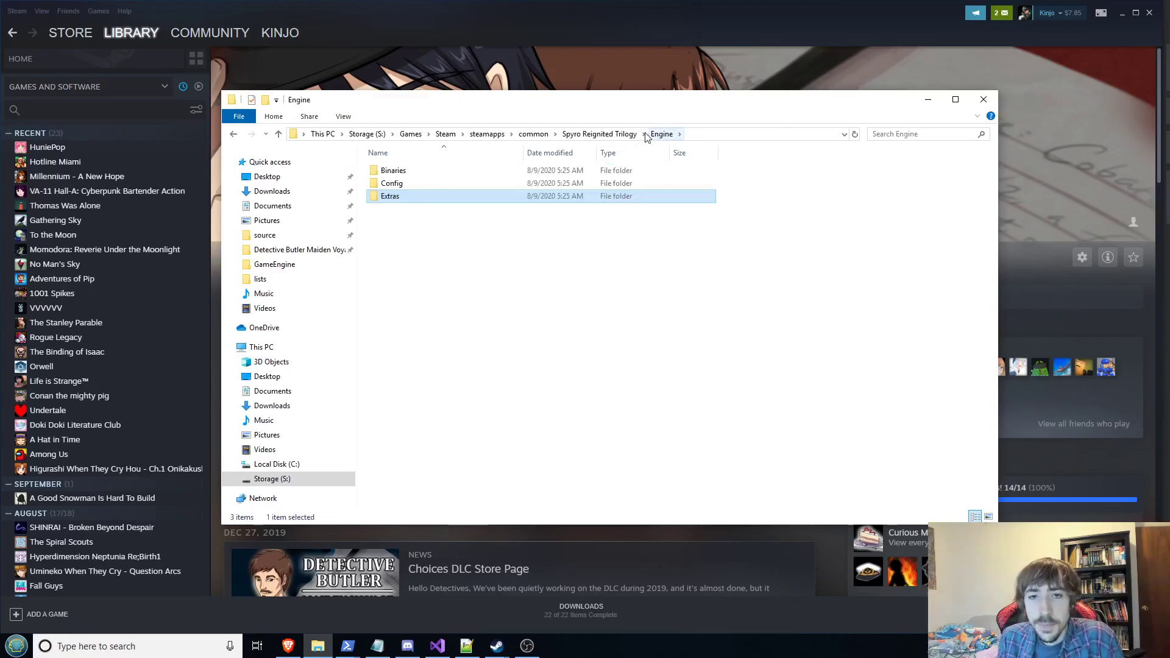
pyautogui.click(600, 134)
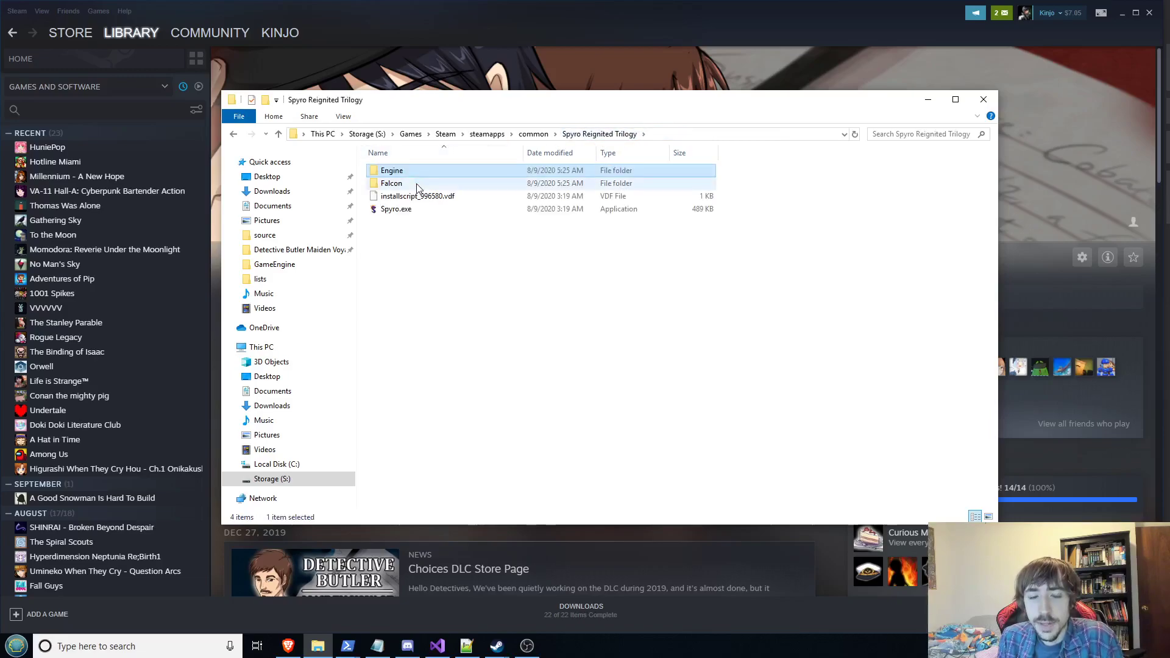
# - Return to the common folder, open the Stardew Valley folder and check Steamworks.NET.dll and Netcode.dll
pyautogui.click(534, 136)
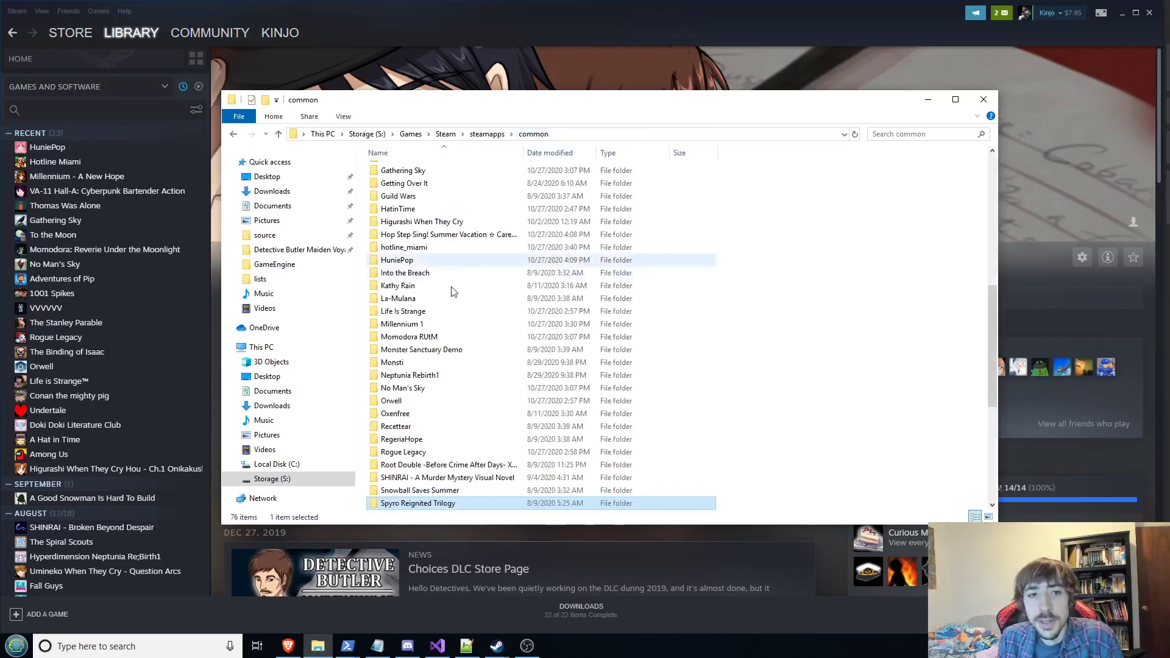
pyautogui.scroll(-4, 448, 313)
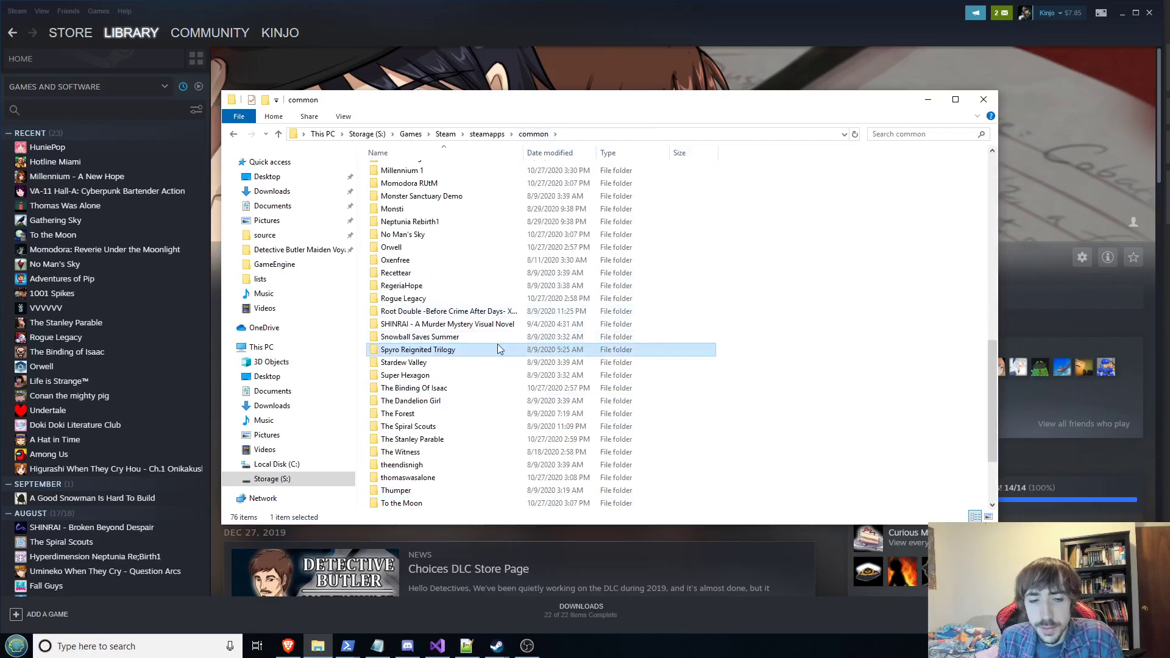
pyautogui.doubleClick(451, 363)
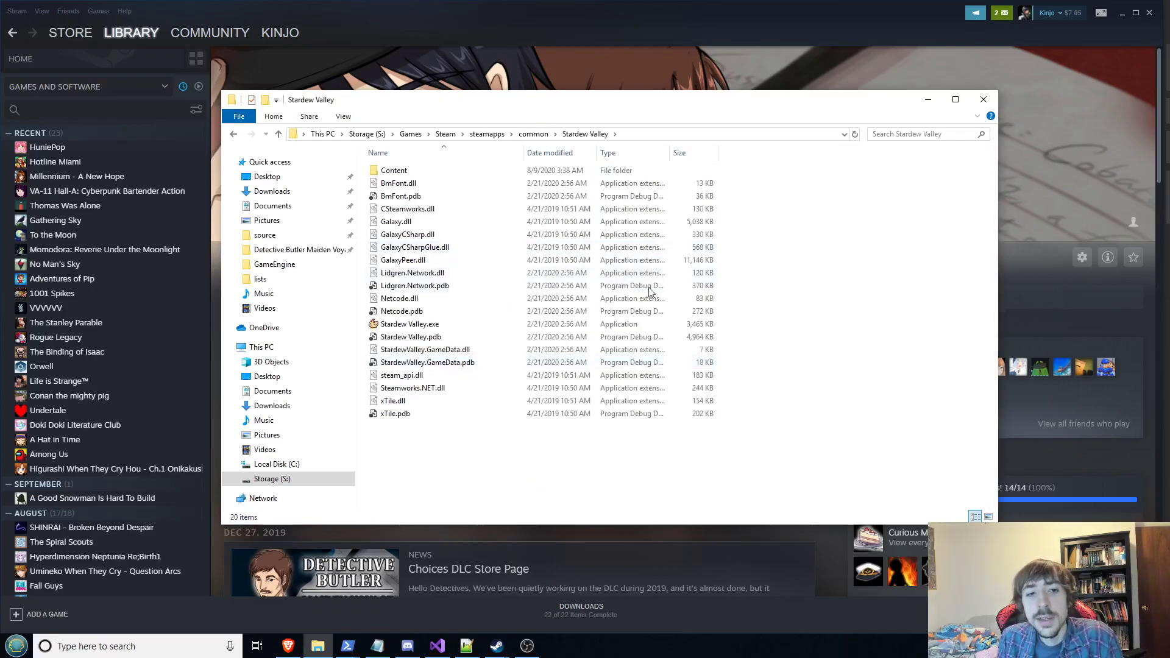
pyautogui.click(446, 390)
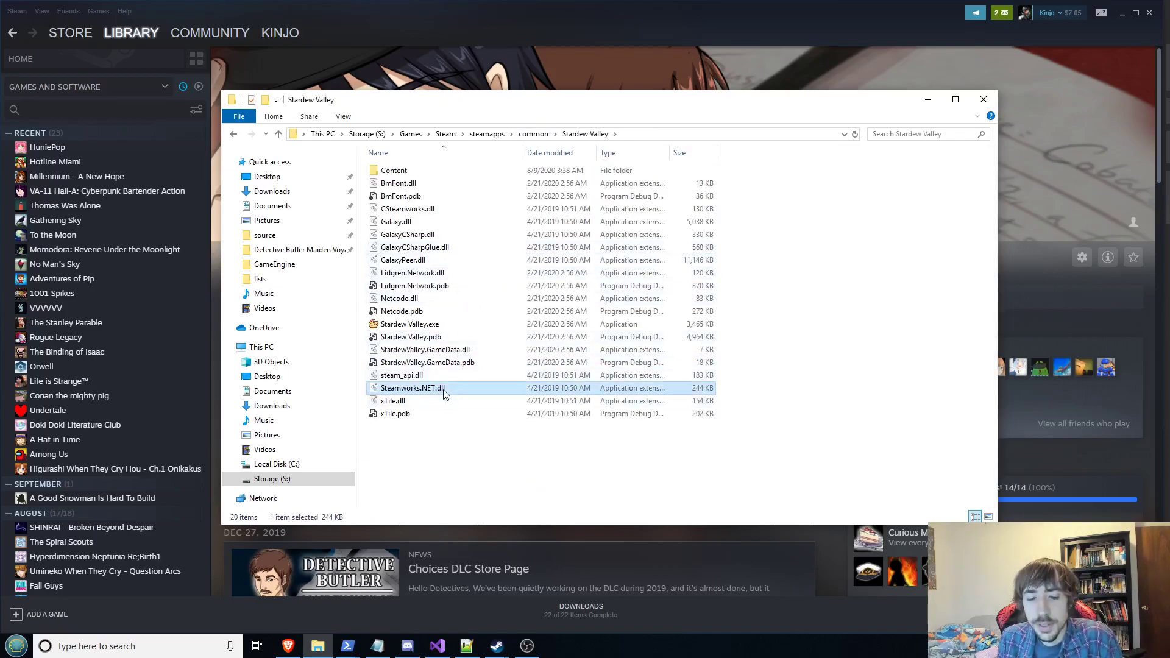
pyautogui.click(435, 300)
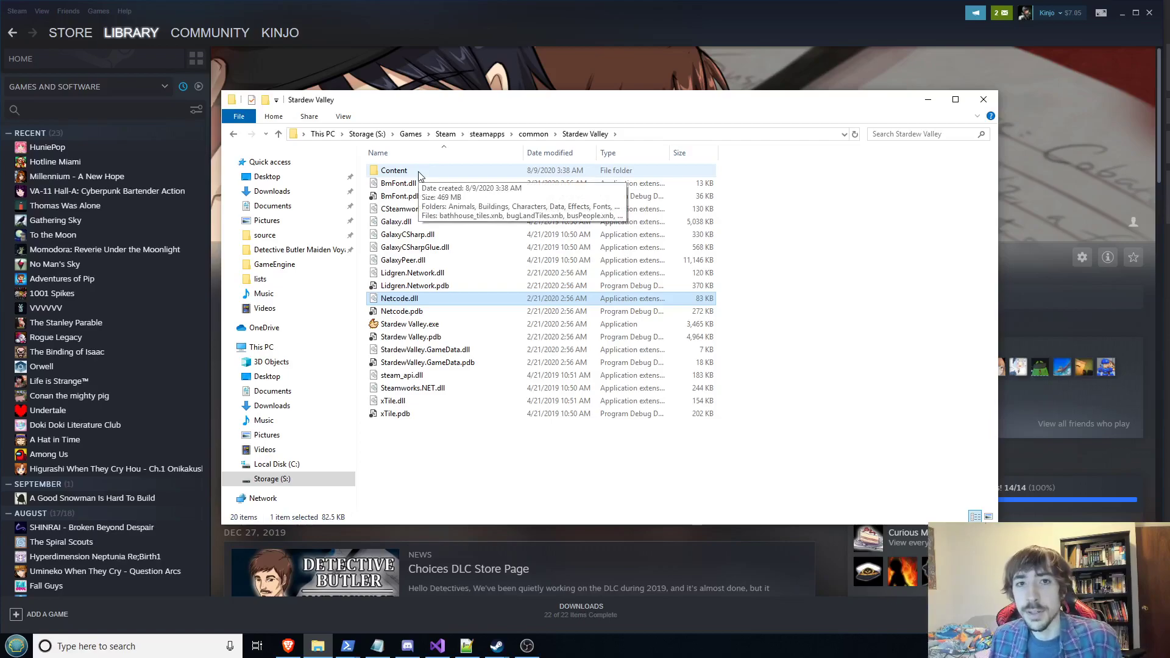
# - Look through the XNB files in Stardew Valley's Content folder and its Animals subfolder and return to the Stardew Valley folder
pyautogui.doubleClick(419, 175)
pyautogui.scroll(-5, 393, 198)
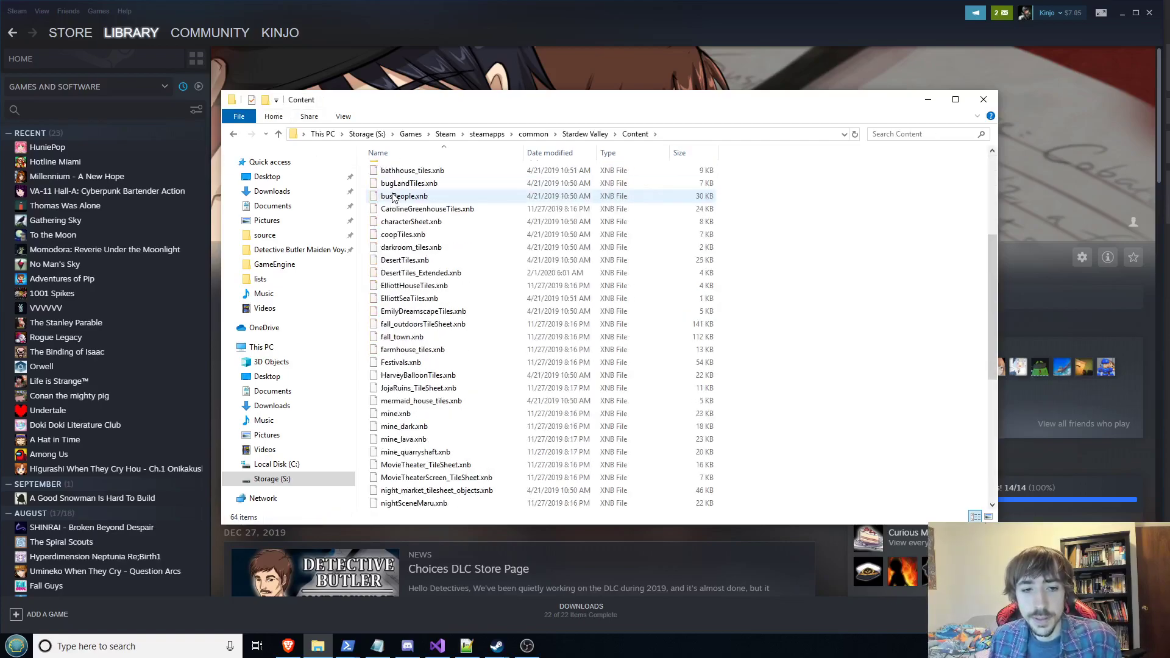
pyautogui.scroll(-3, 393, 198)
pyautogui.scroll(8, 393, 197)
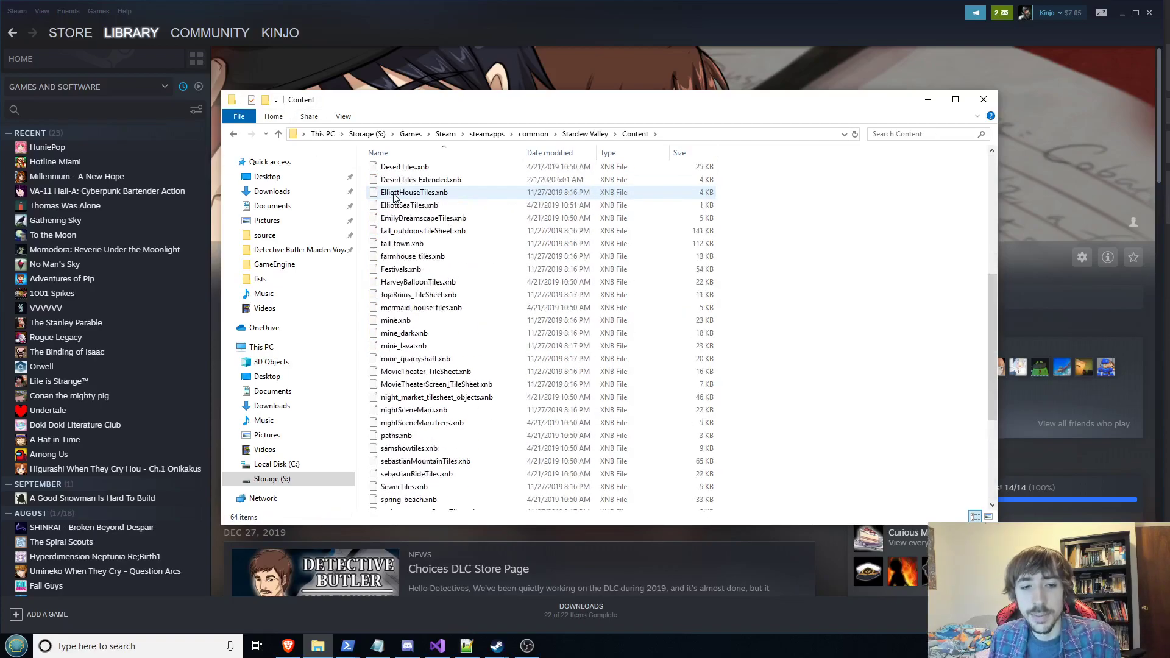
pyautogui.doubleClick(395, 171)
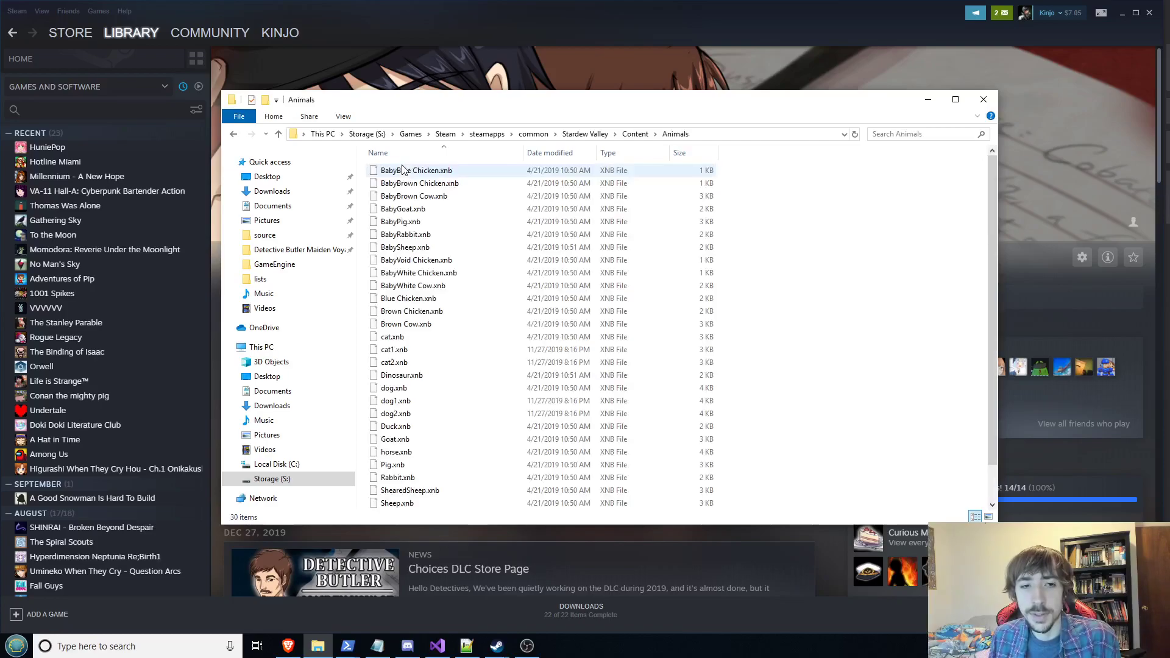
pyautogui.click(234, 134)
pyautogui.click(233, 134)
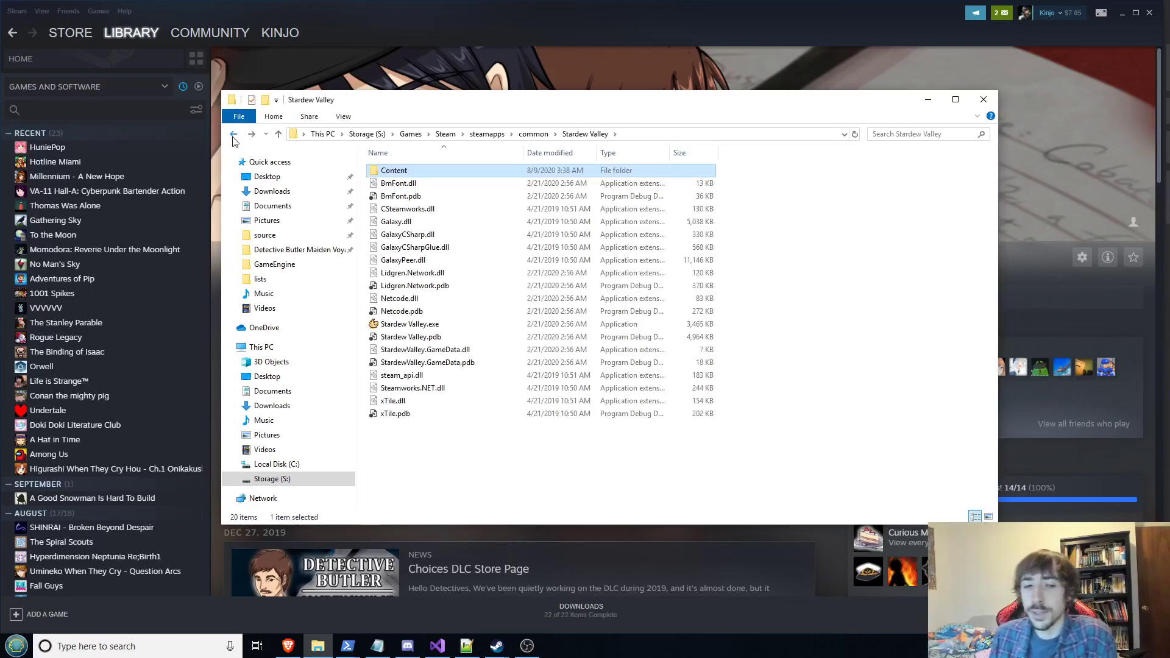
# - Return to the common folder, open Super Hexagon, look through its data folder and music subfolder, and go back to the Super Hexagon folder
pyautogui.click(534, 134)
pyautogui.scroll(-4, 502, 345)
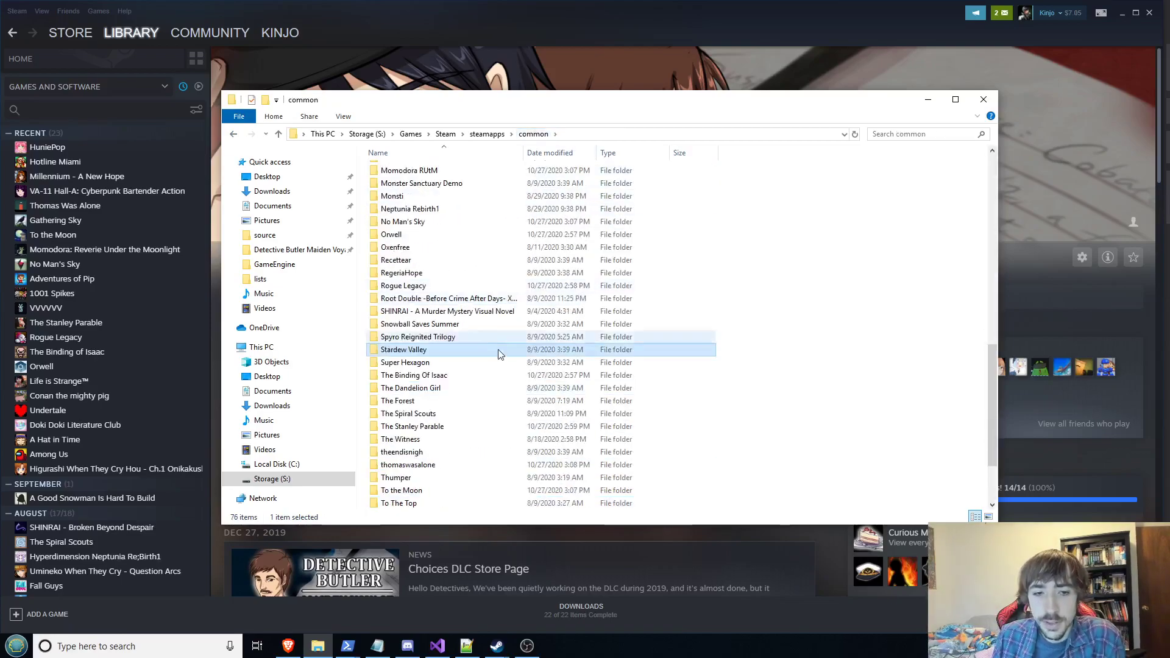
pyautogui.doubleClick(477, 363)
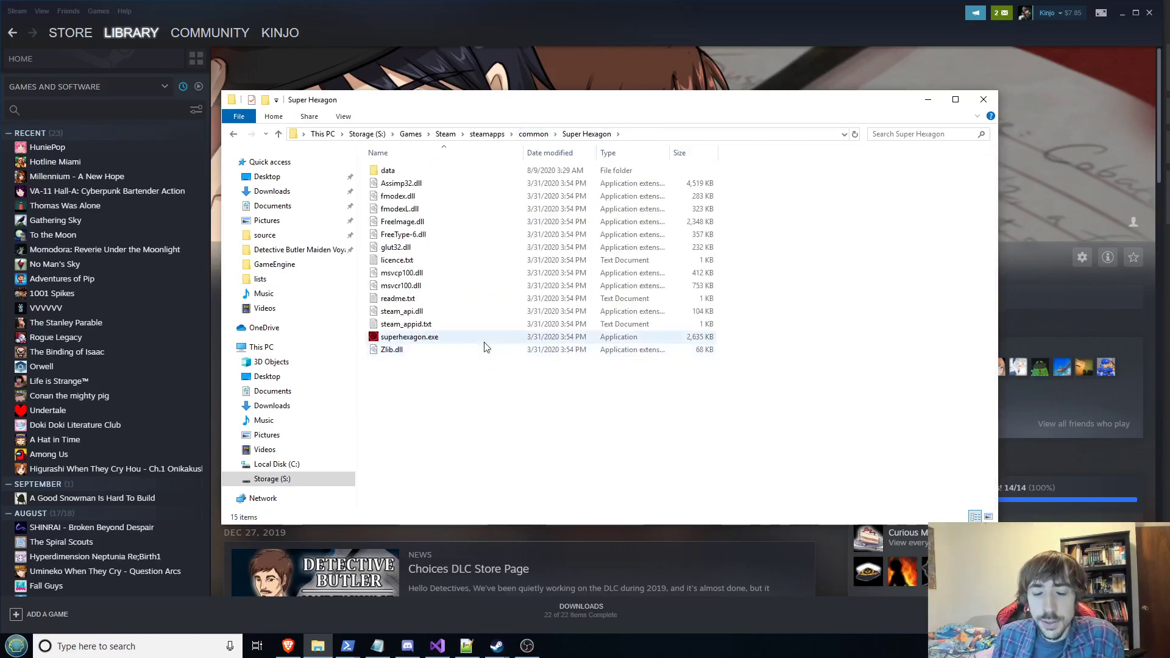
pyautogui.doubleClick(476, 172)
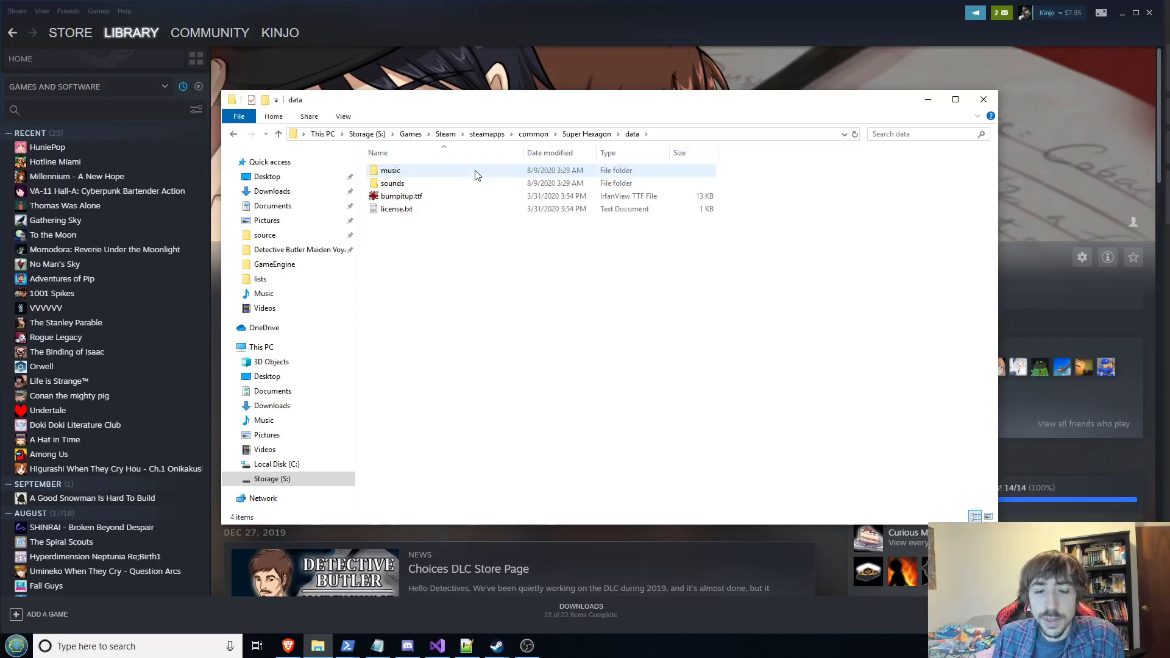
pyautogui.doubleClick(476, 172)
pyautogui.hotkey('alt', 'Left')
pyautogui.hotkey('alt', 'Left')
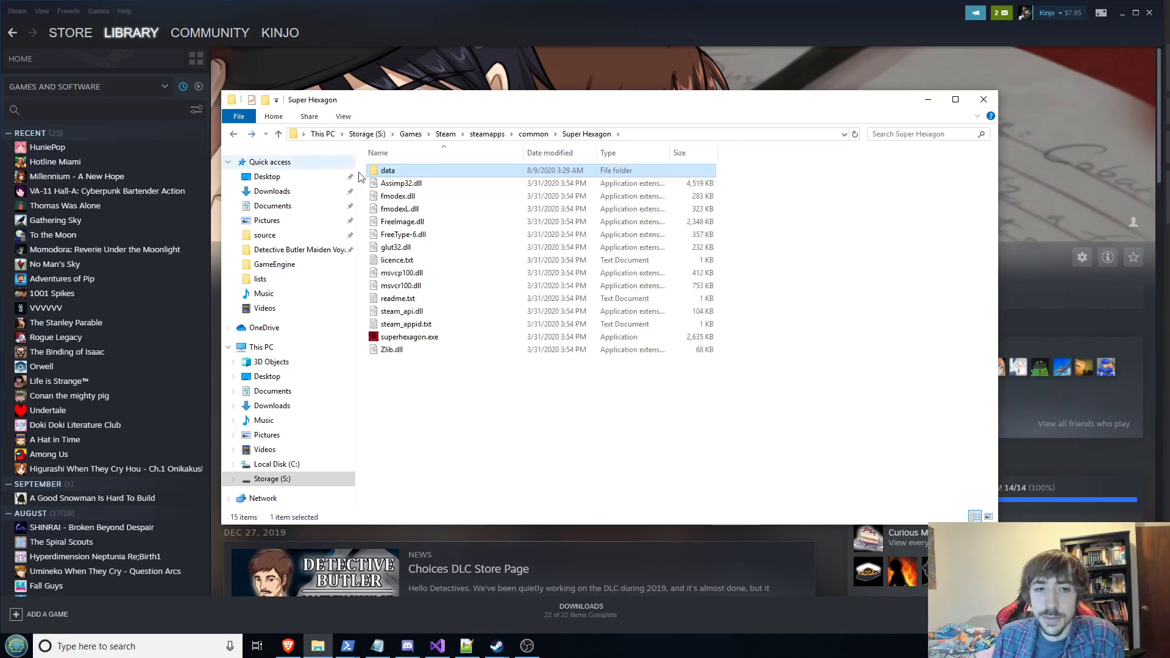
# - Check glut32.dll and FreeImage.dll in the Super Hexagon folder and return to the common folder
pyautogui.click(416, 251)
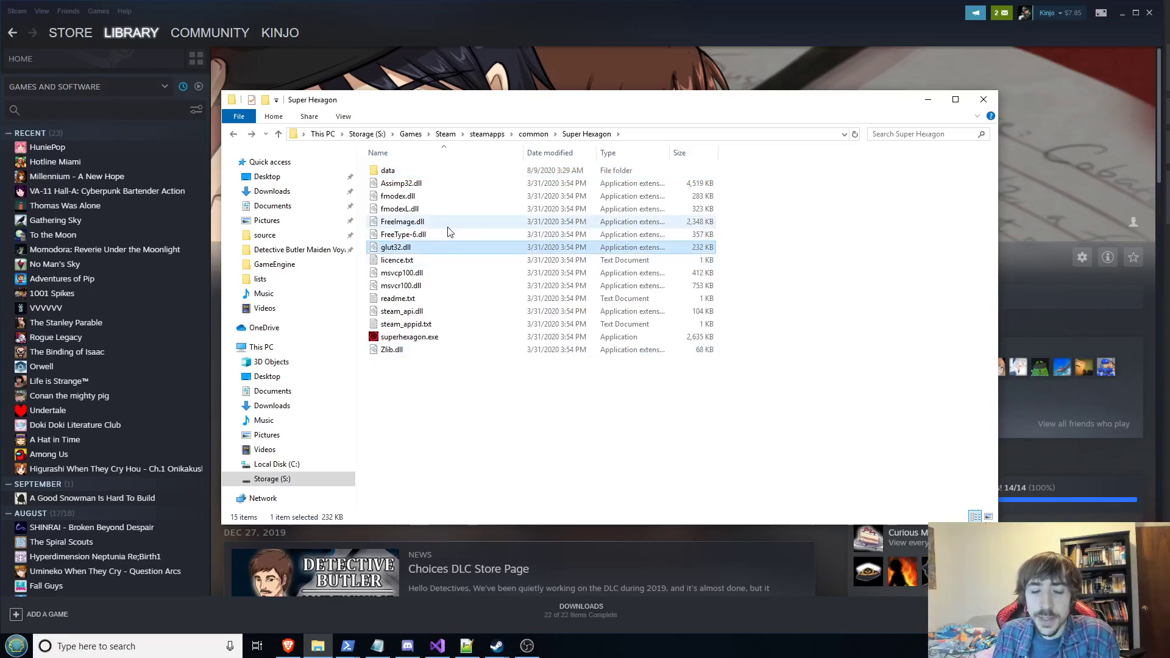
pyautogui.click(443, 223)
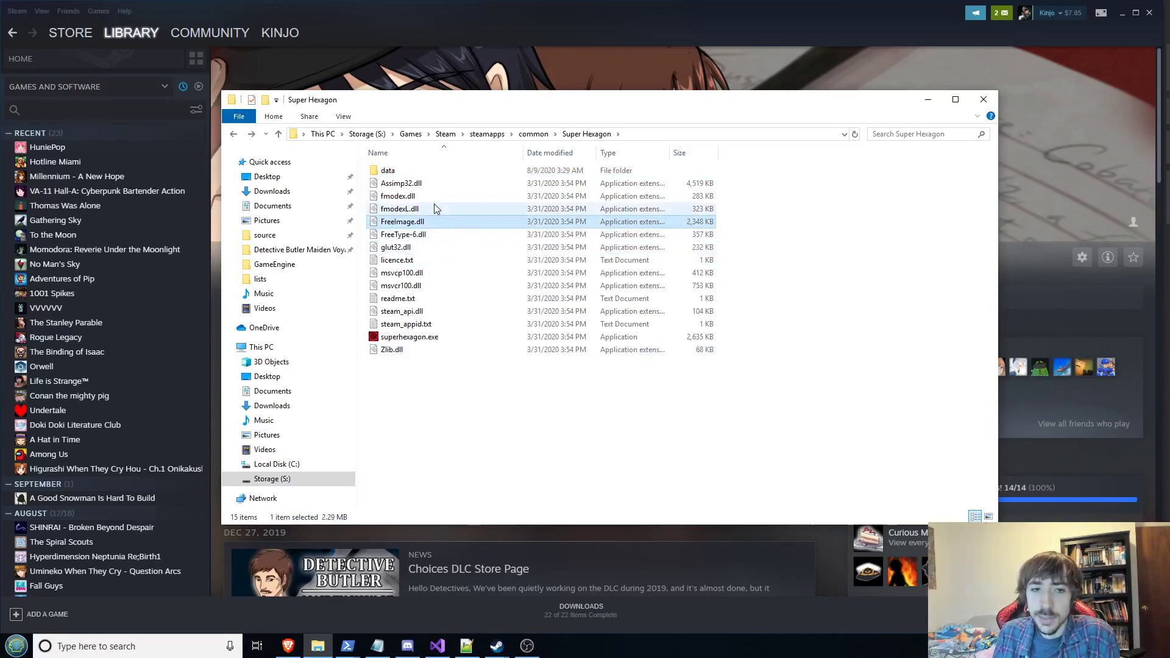
pyautogui.click(544, 133)
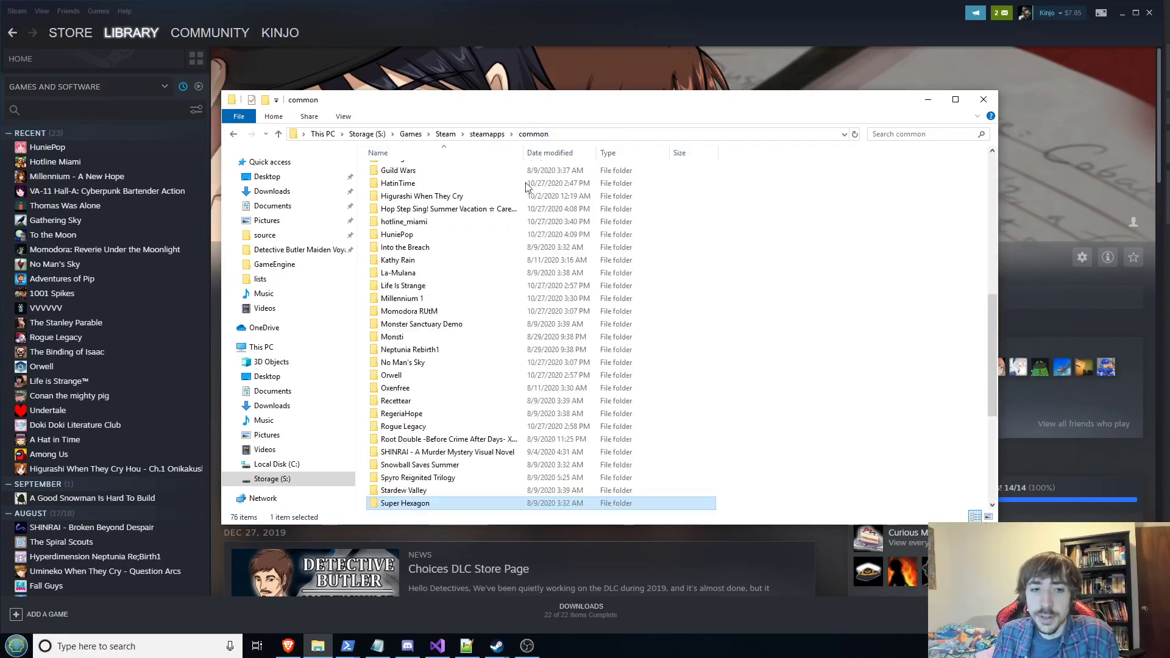
# - Reopen the Super Hexagon folder and examine Assimp32.dll, fmodex.dll, FreeImage.dll and glut32.dll
pyautogui.scroll(-4, 486, 286)
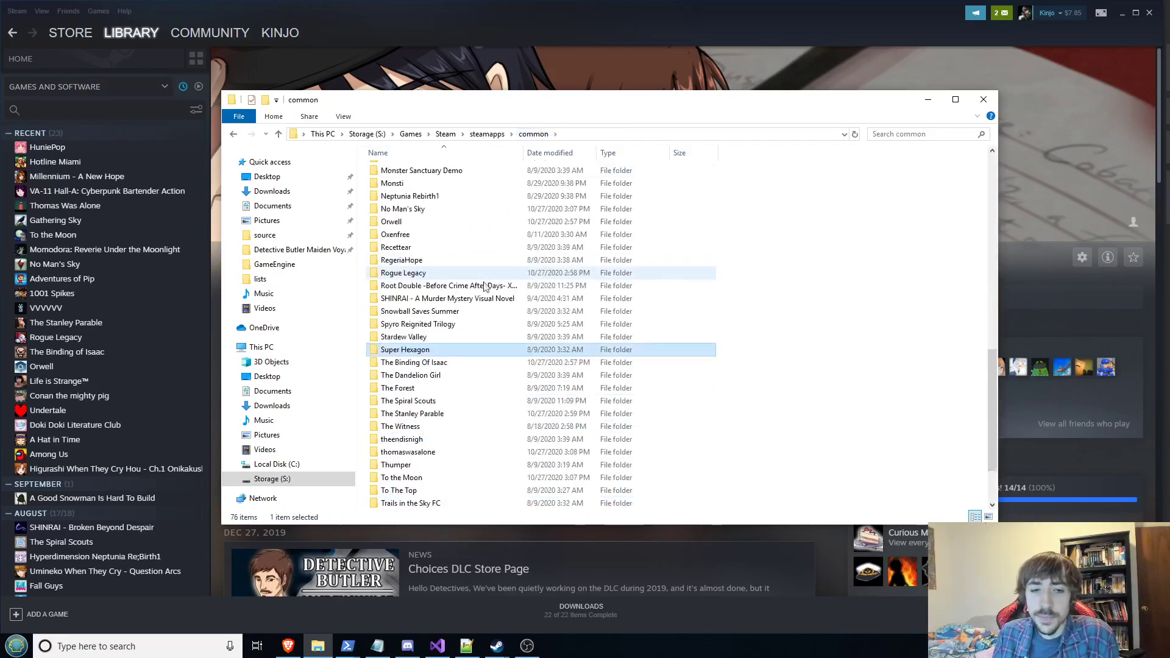
pyautogui.doubleClick(448, 346)
pyautogui.click(402, 184)
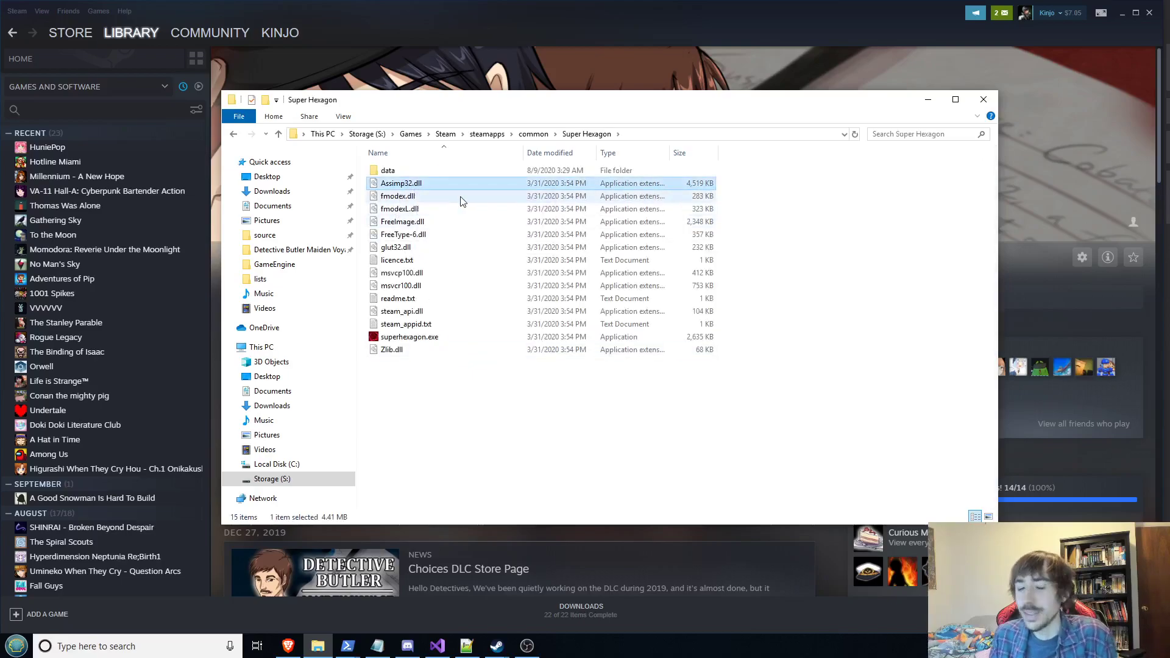
pyautogui.click(426, 197)
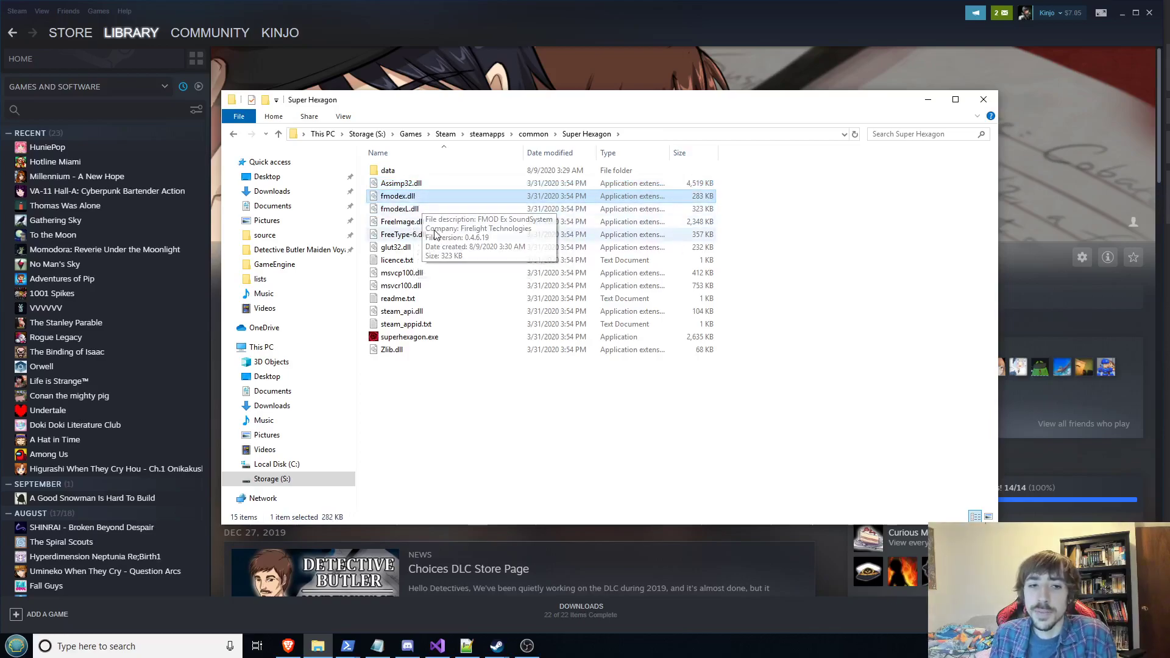
pyautogui.click(441, 184)
pyautogui.click(437, 197)
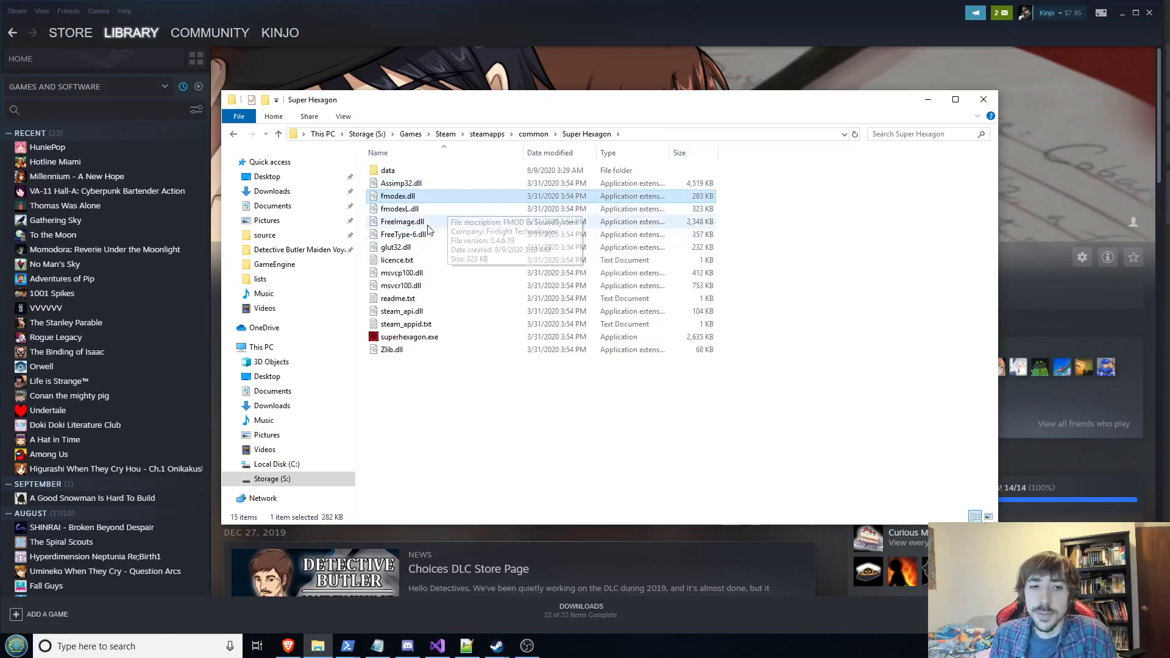
pyautogui.click(430, 223)
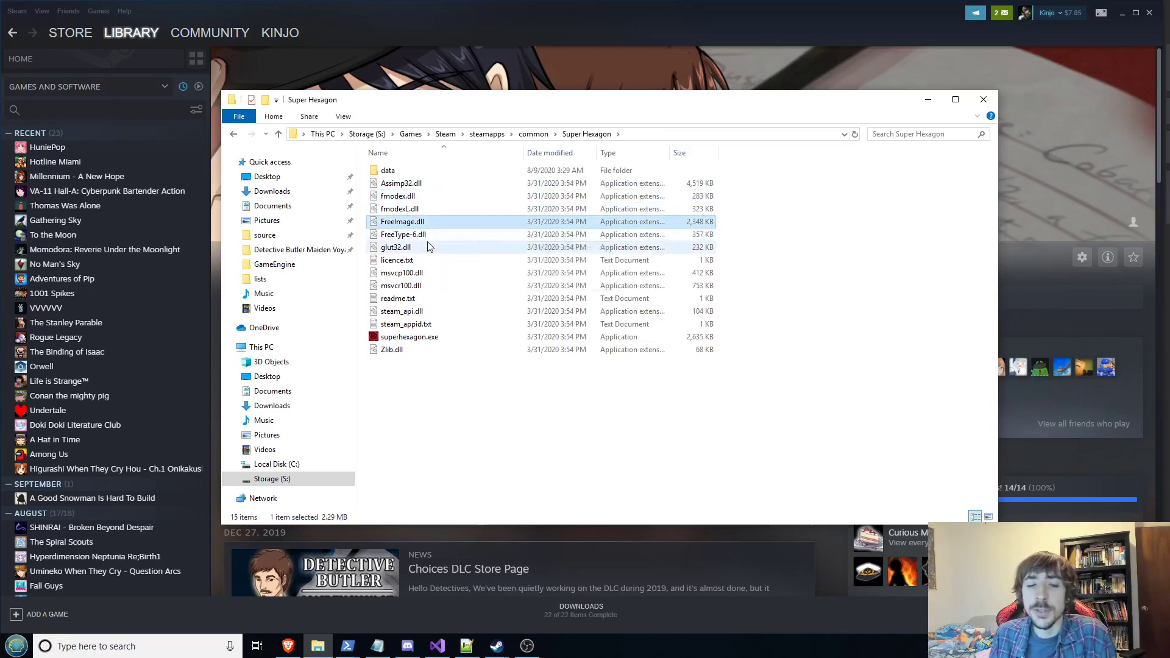
pyautogui.click(429, 247)
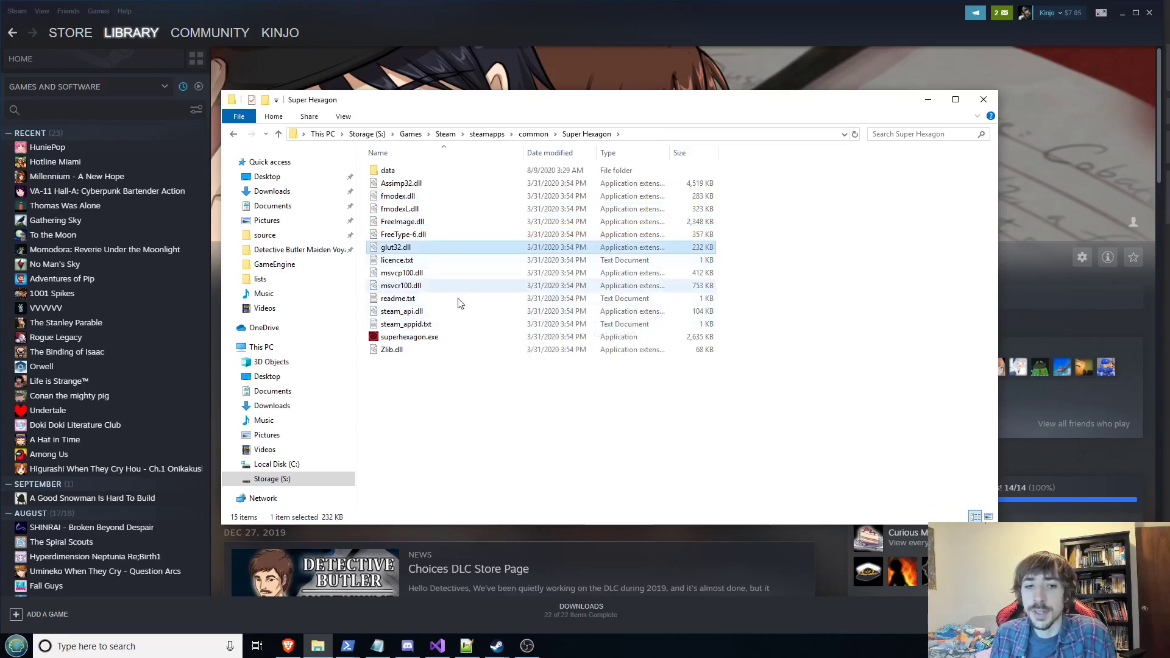
# - Go over Super Hexagon's FreeType-6.dll, FreeImage.dll, fmodex.dll, Assimp32.dll and Zlib.dll libraries
pyautogui.click(426, 233)
pyautogui.click(426, 221)
pyautogui.click(427, 196)
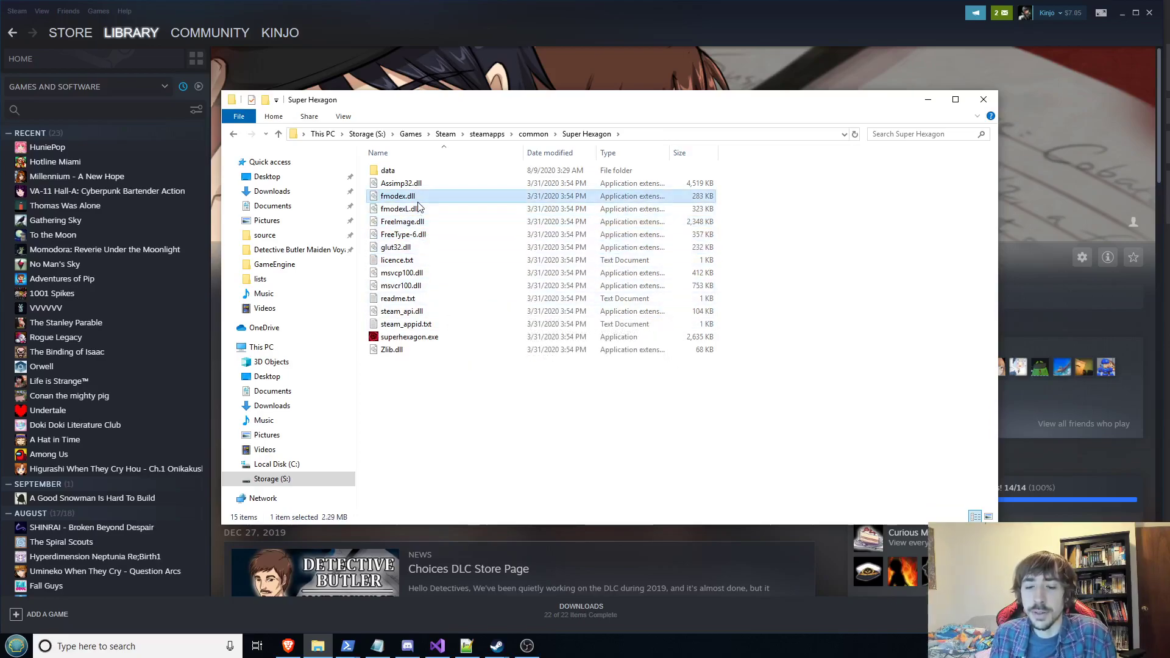
pyautogui.click(428, 223)
pyautogui.click(415, 184)
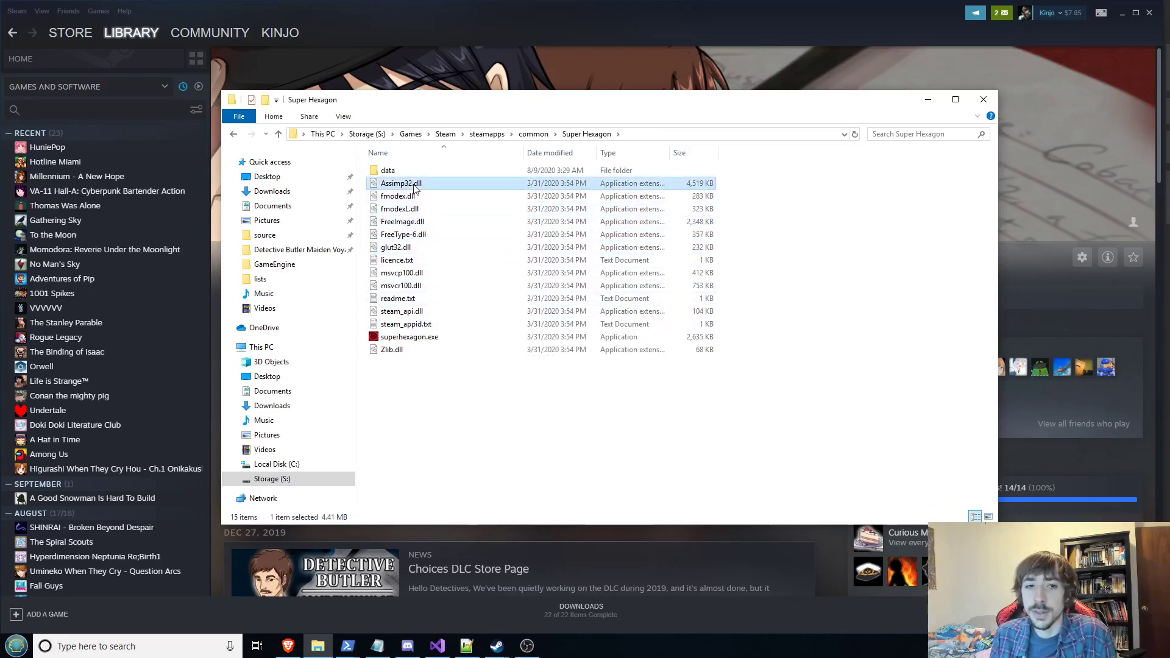
pyautogui.click(402, 349)
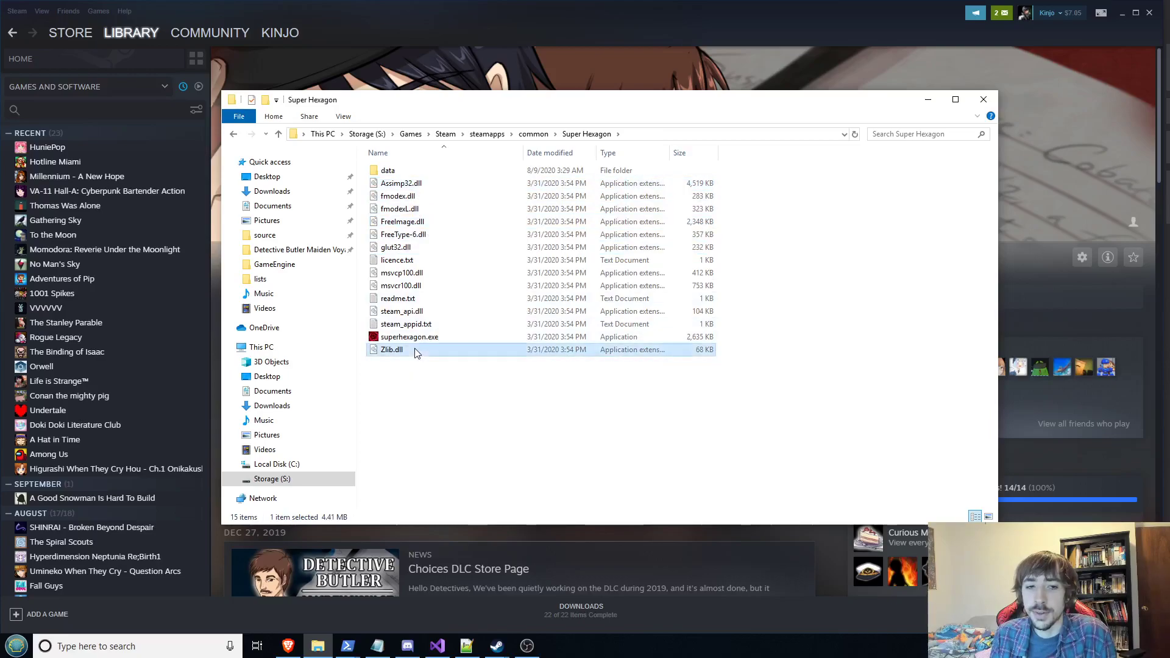
# - Return to the common folder, view the files in The Binding Of Isaac folder and go back to common
pyautogui.click(532, 134)
pyautogui.scroll(-5, 518, 277)
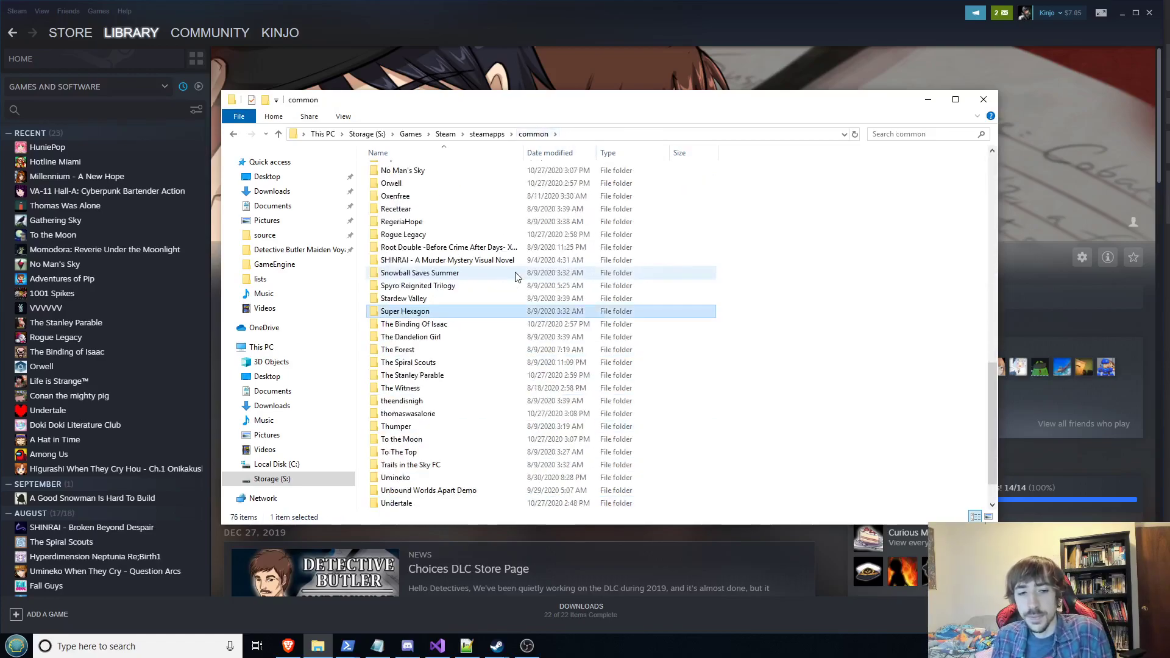
pyautogui.doubleClick(467, 323)
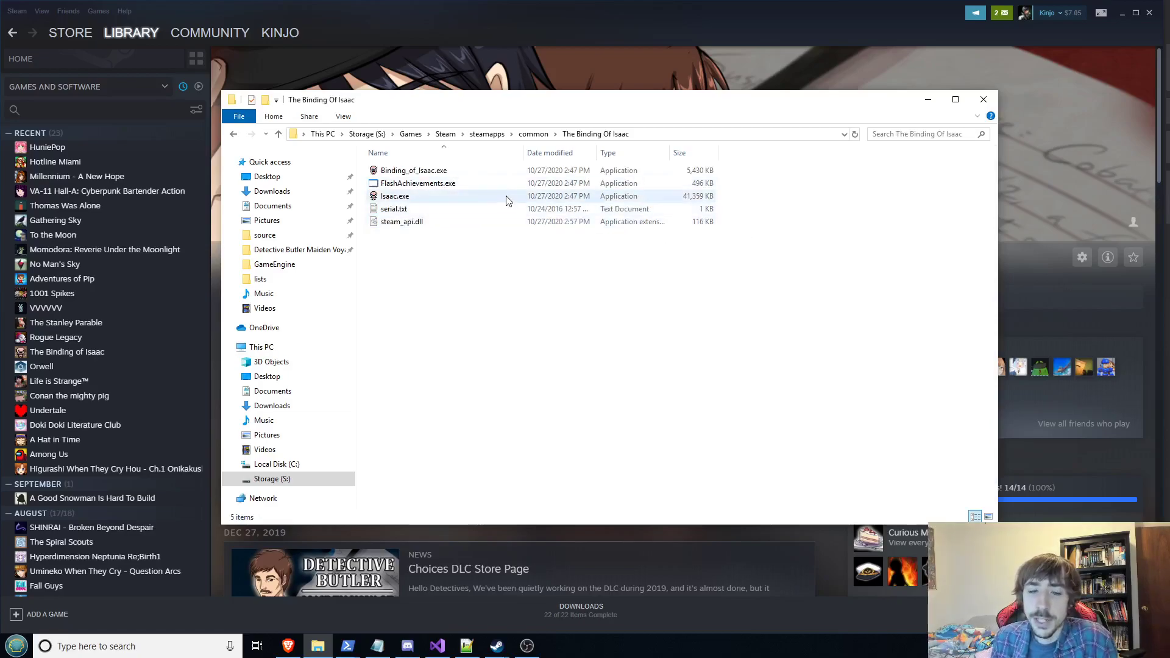
pyautogui.click(534, 133)
# - Open The Dandelion Girl folder, check 0.txt and default.ttf, and read the file description of dggame.exe
pyautogui.scroll(-4, 530, 244)
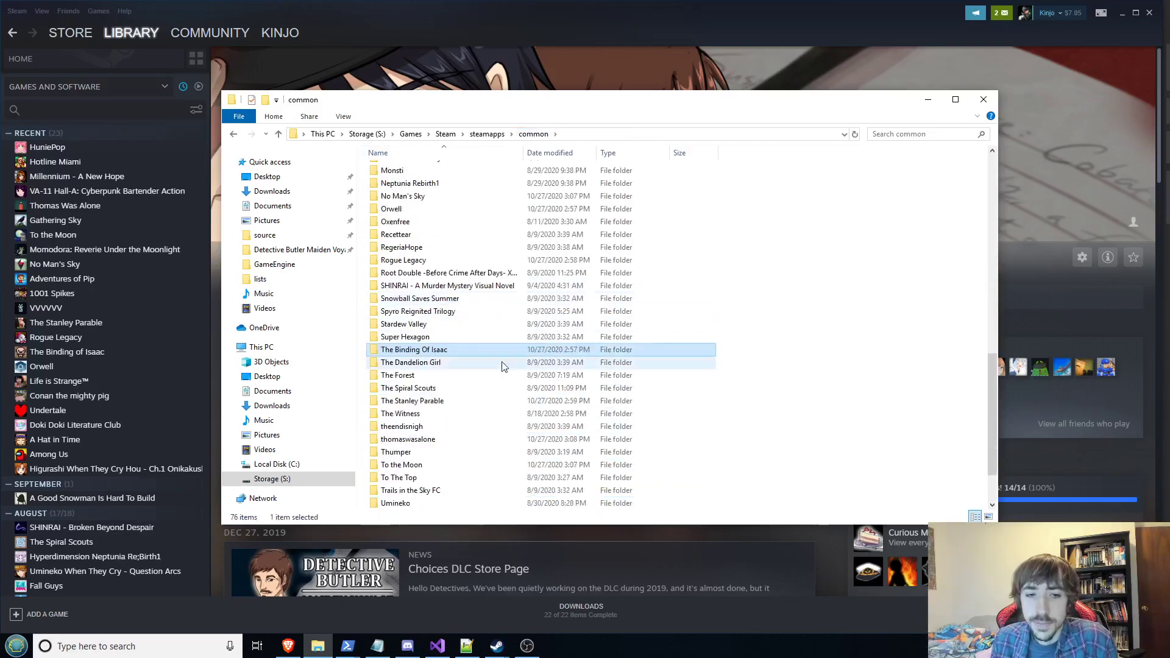
pyautogui.click(503, 364)
pyautogui.doubleClick(504, 364)
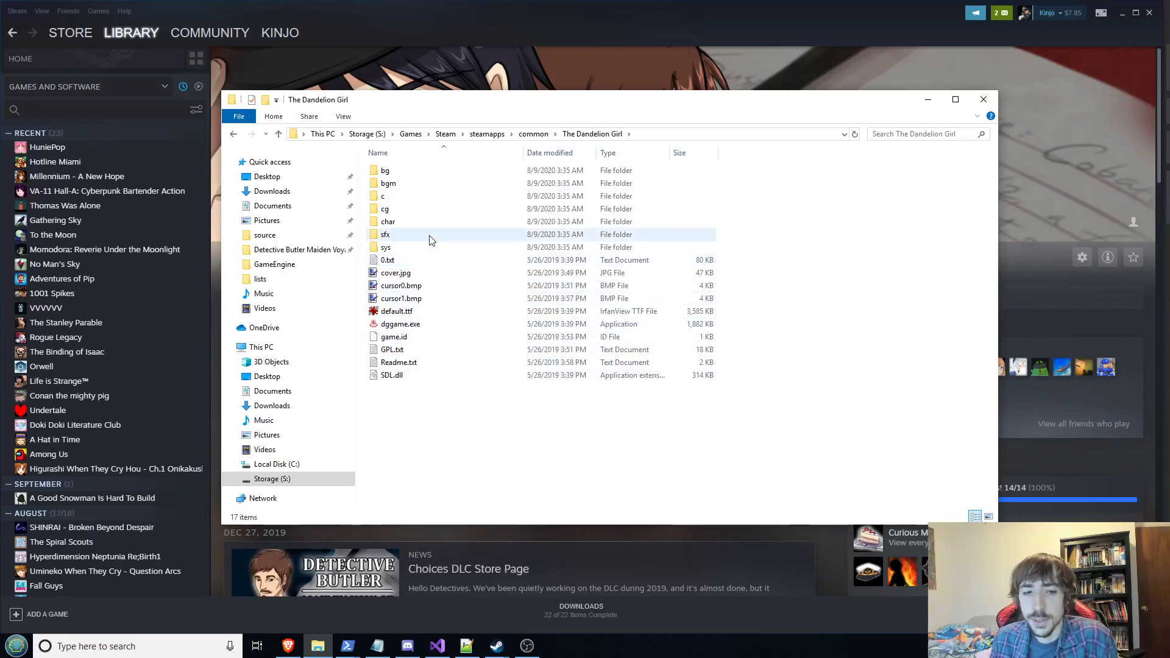
pyautogui.click(444, 259)
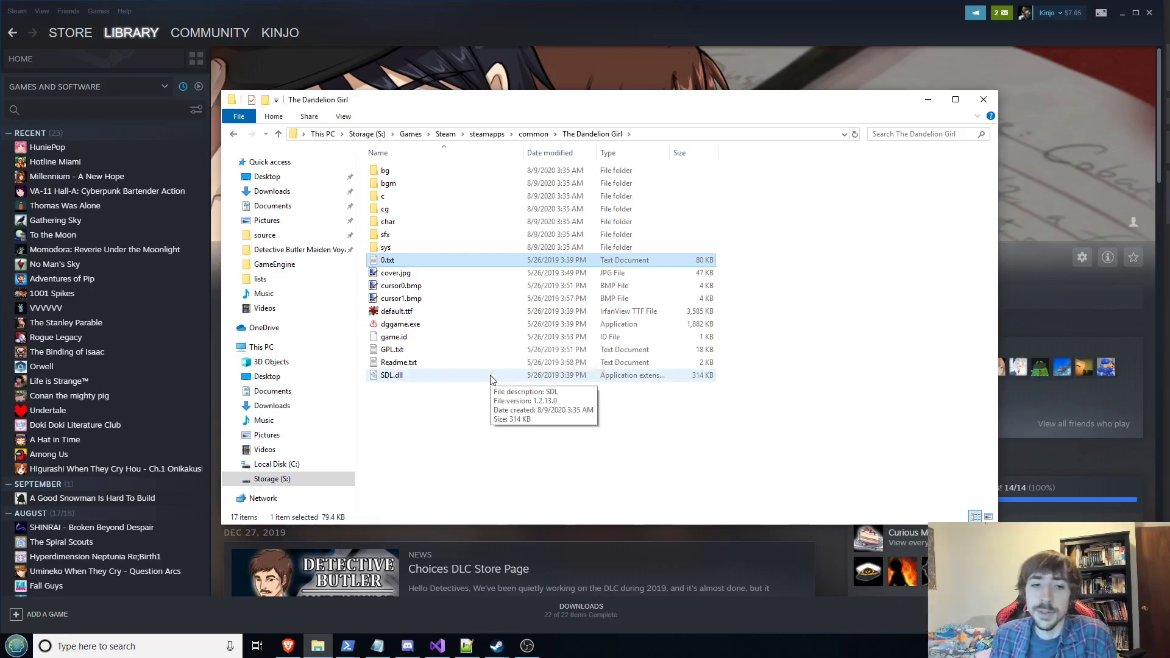
pyautogui.click(466, 314)
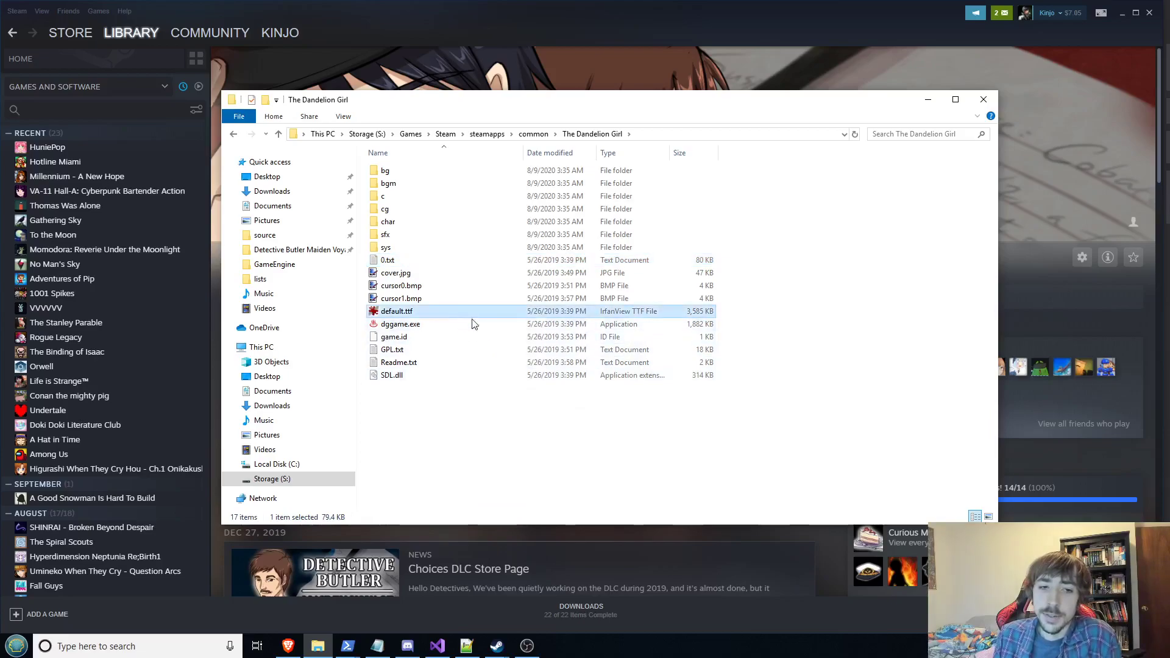
pyautogui.click(466, 324)
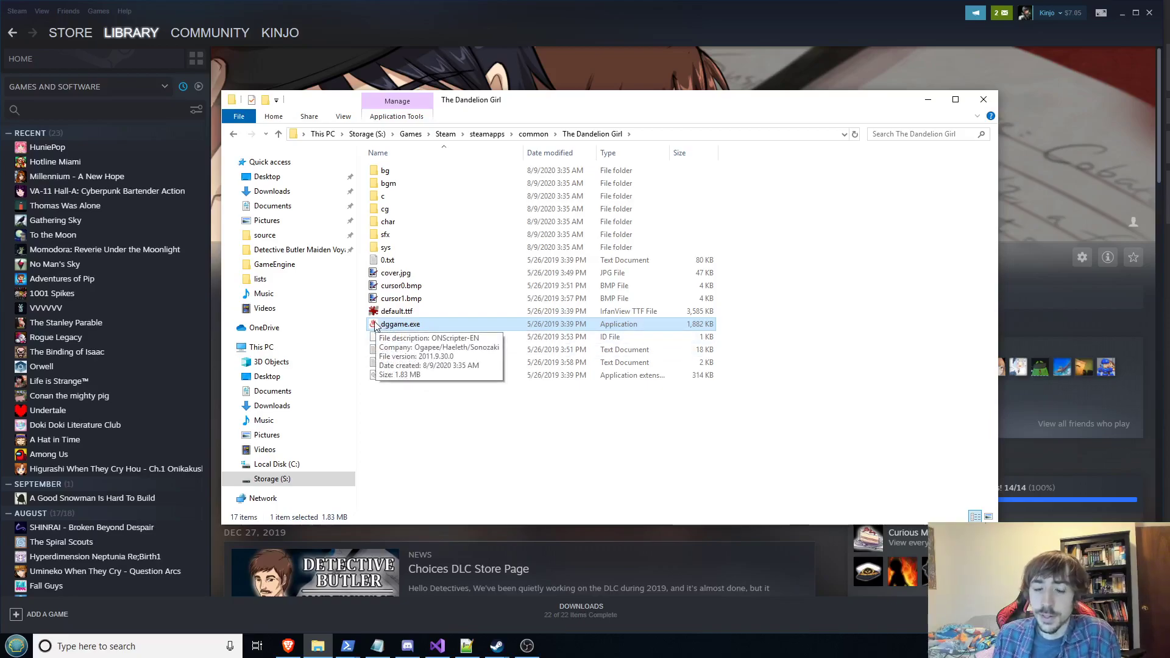
pyautogui.click(509, 405)
# - Go back to the common folder, view The Dandelion Girl folder again, and return to look over the remaining game folders
pyautogui.click(534, 134)
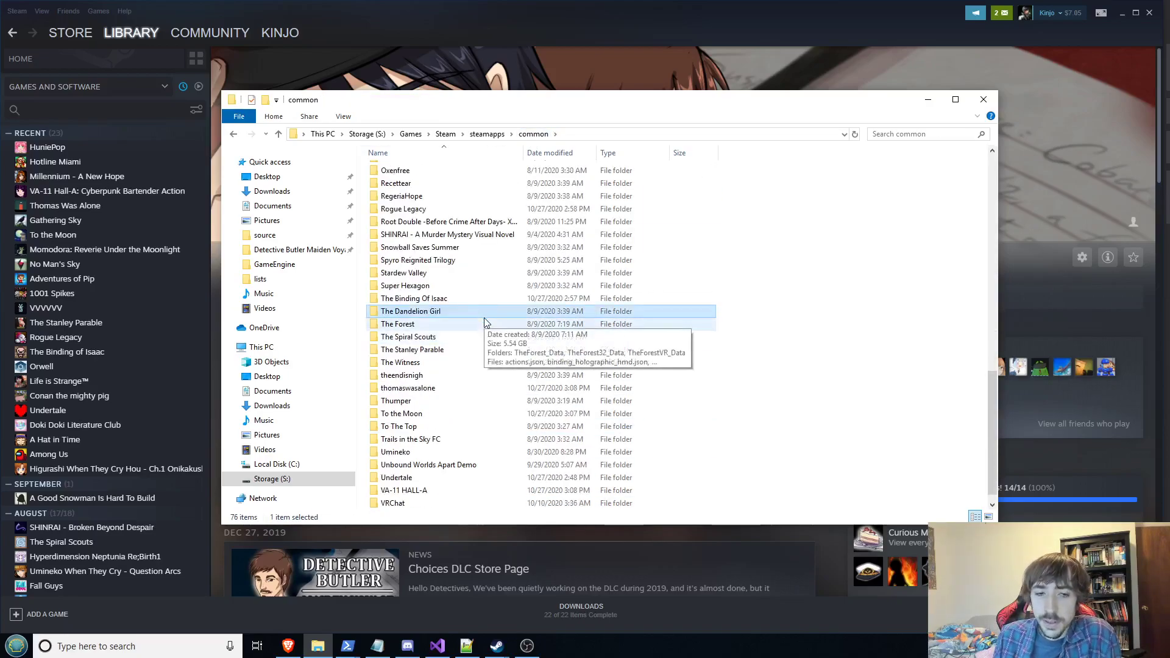
pyautogui.doubleClick(474, 312)
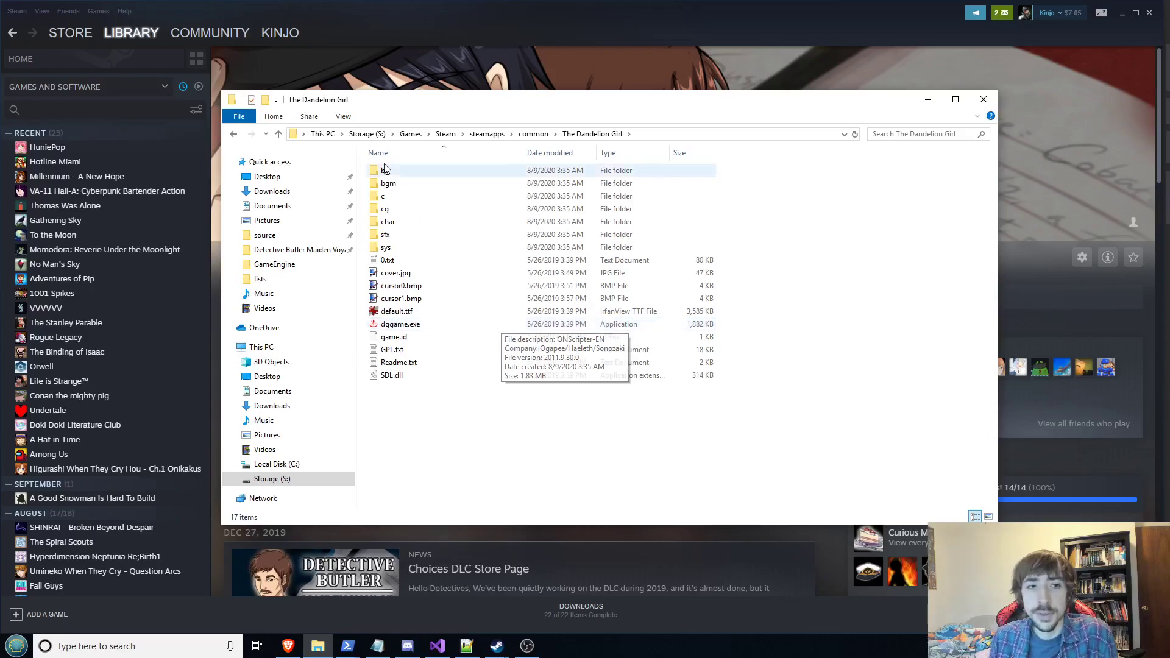
pyautogui.click(234, 134)
pyautogui.scroll(-5, 487, 326)
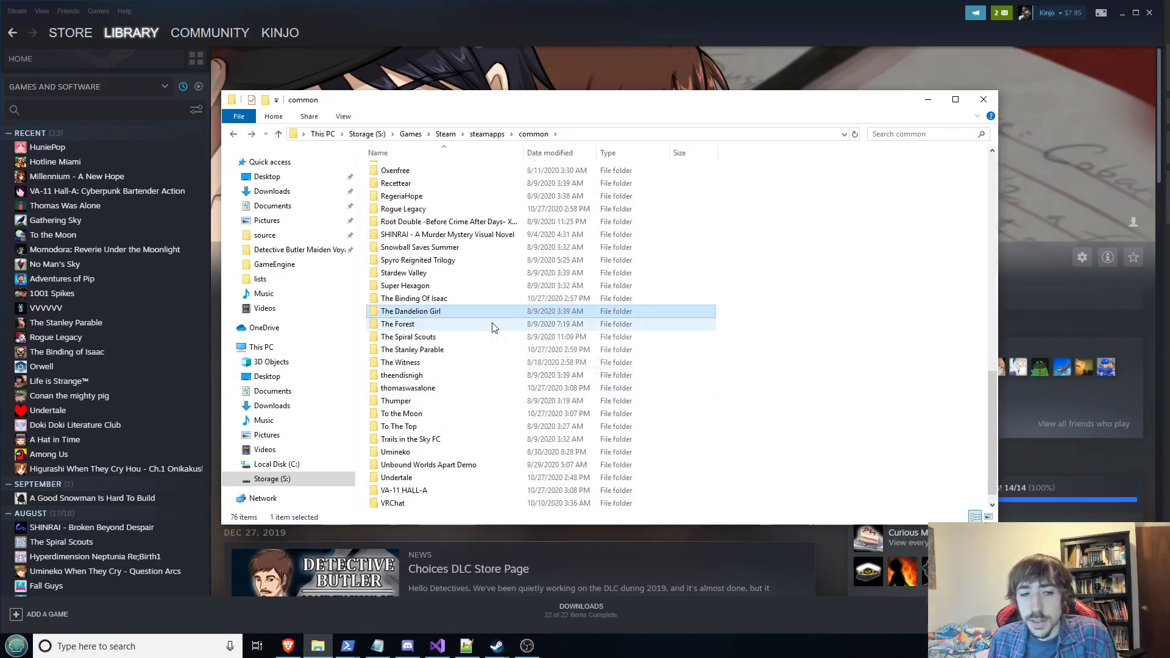
pyautogui.scroll(-1, 494, 327)
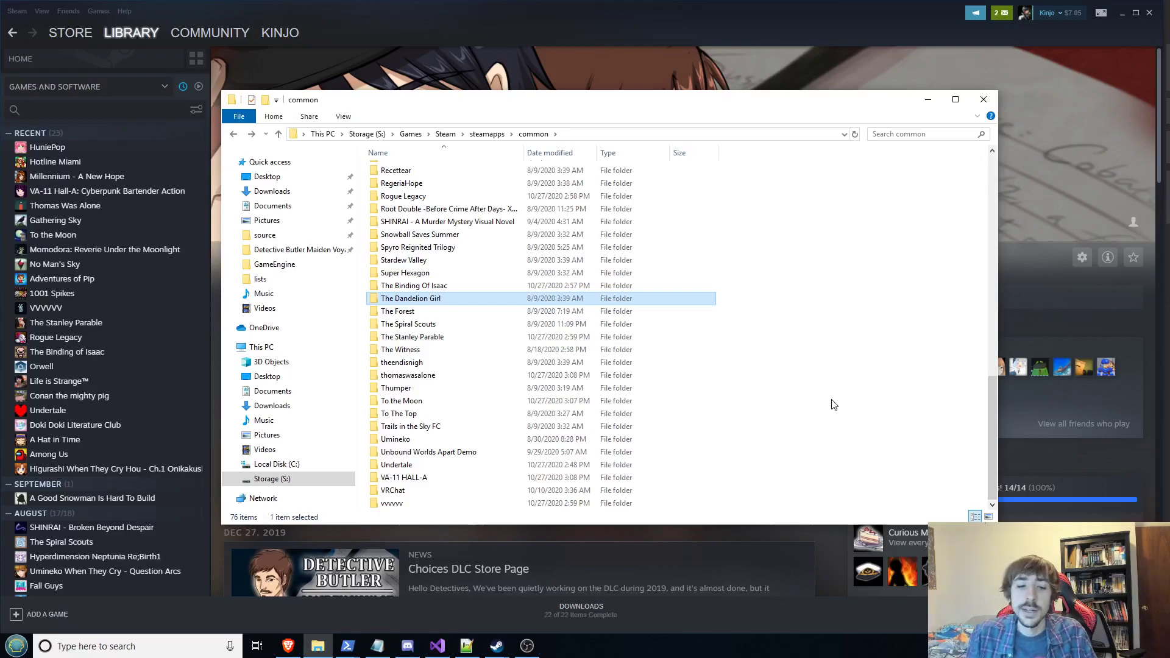
# - Minimize the file window and look over the Detective Butler: Maiden Voyage Murder page in the Steam library
pyautogui.click(931, 100)
pyautogui.click(762, 130)
pyautogui.scroll(-5, 118, 297)
pyautogui.scroll(5, 129, 284)
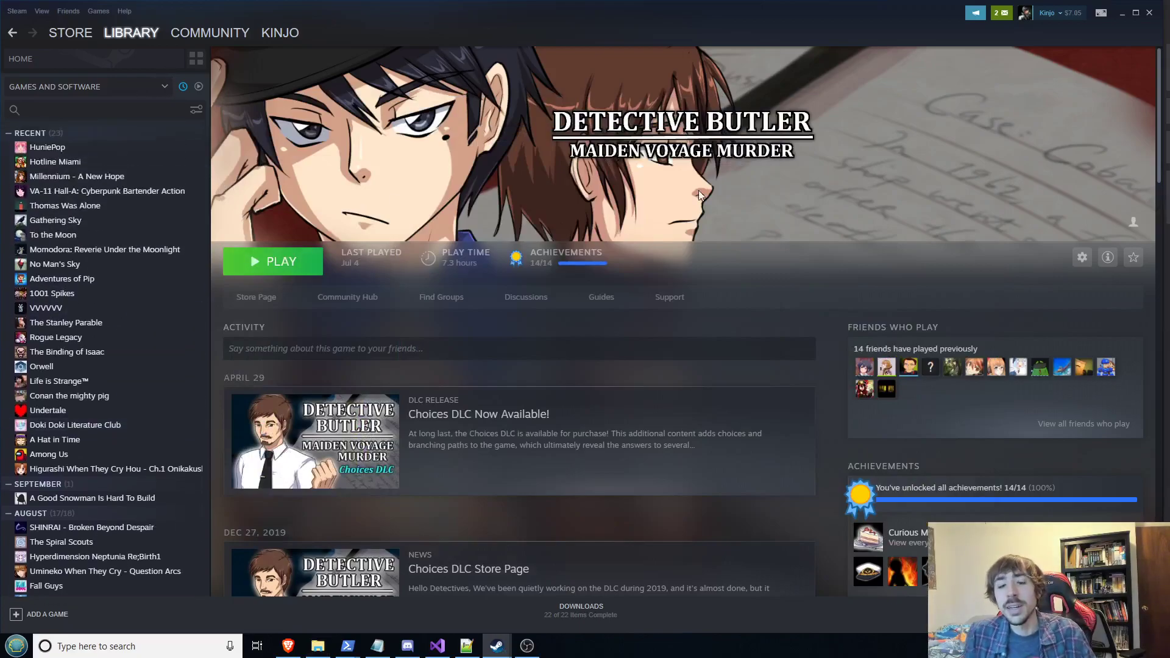